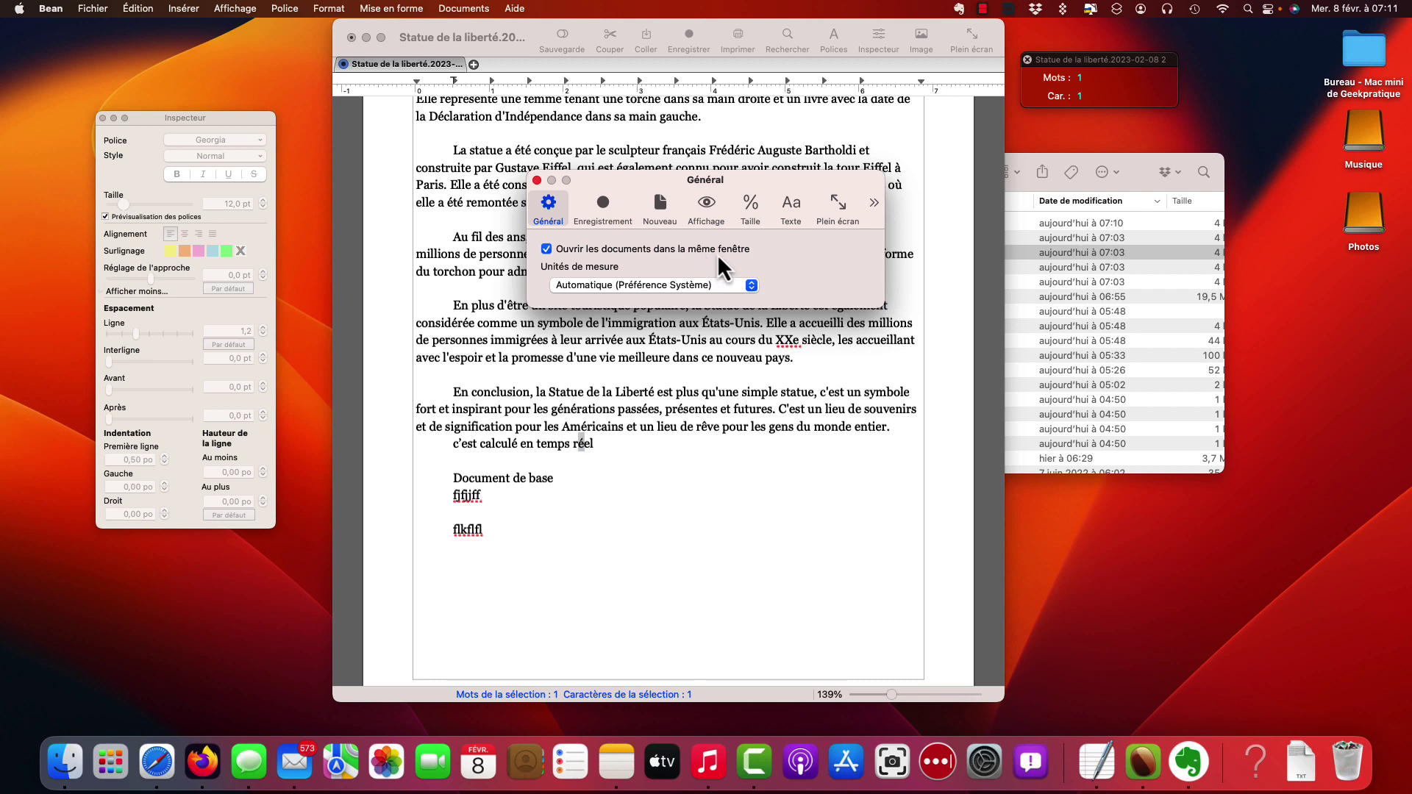
Create a new document in its own tab and enter the text "2eme documents"
click(468, 125)
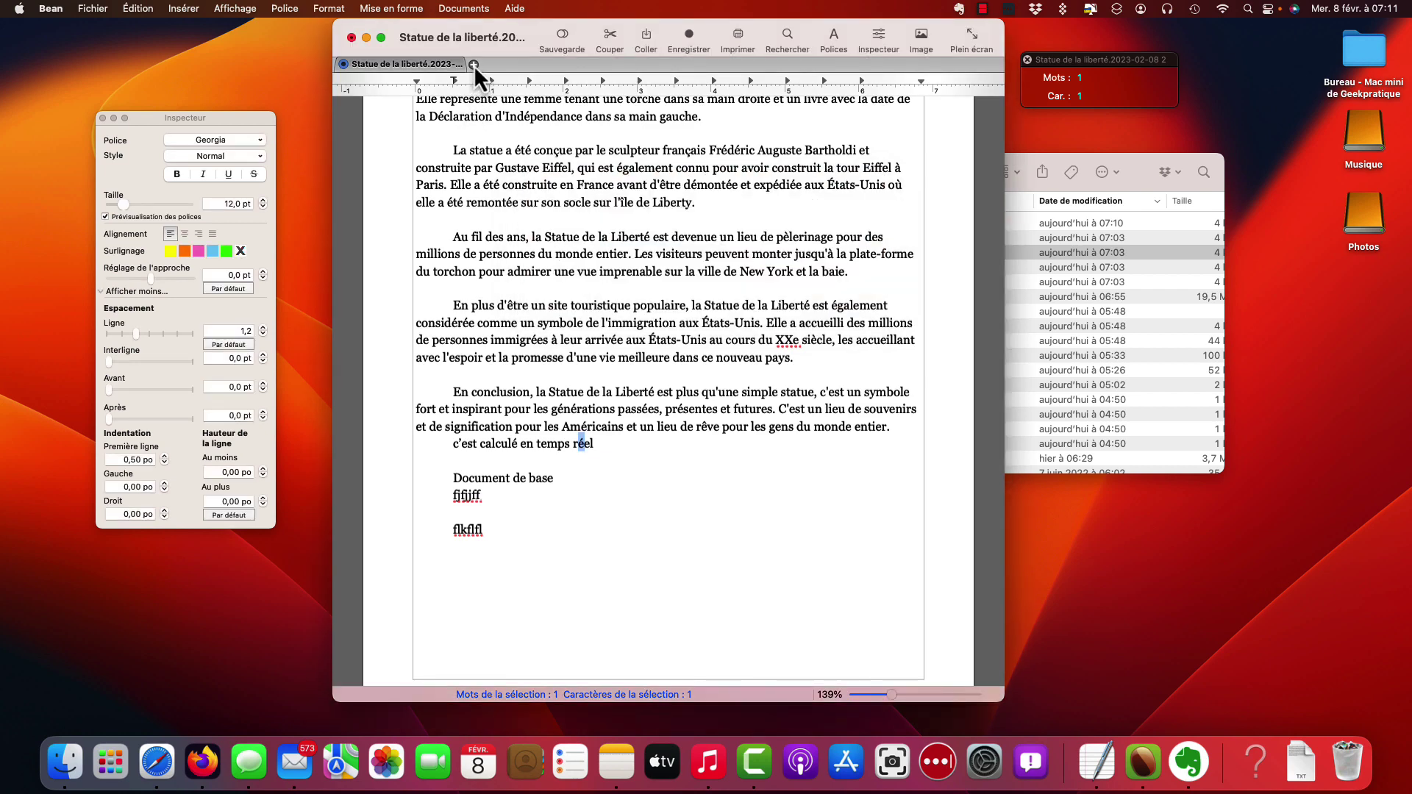
click(474, 64)
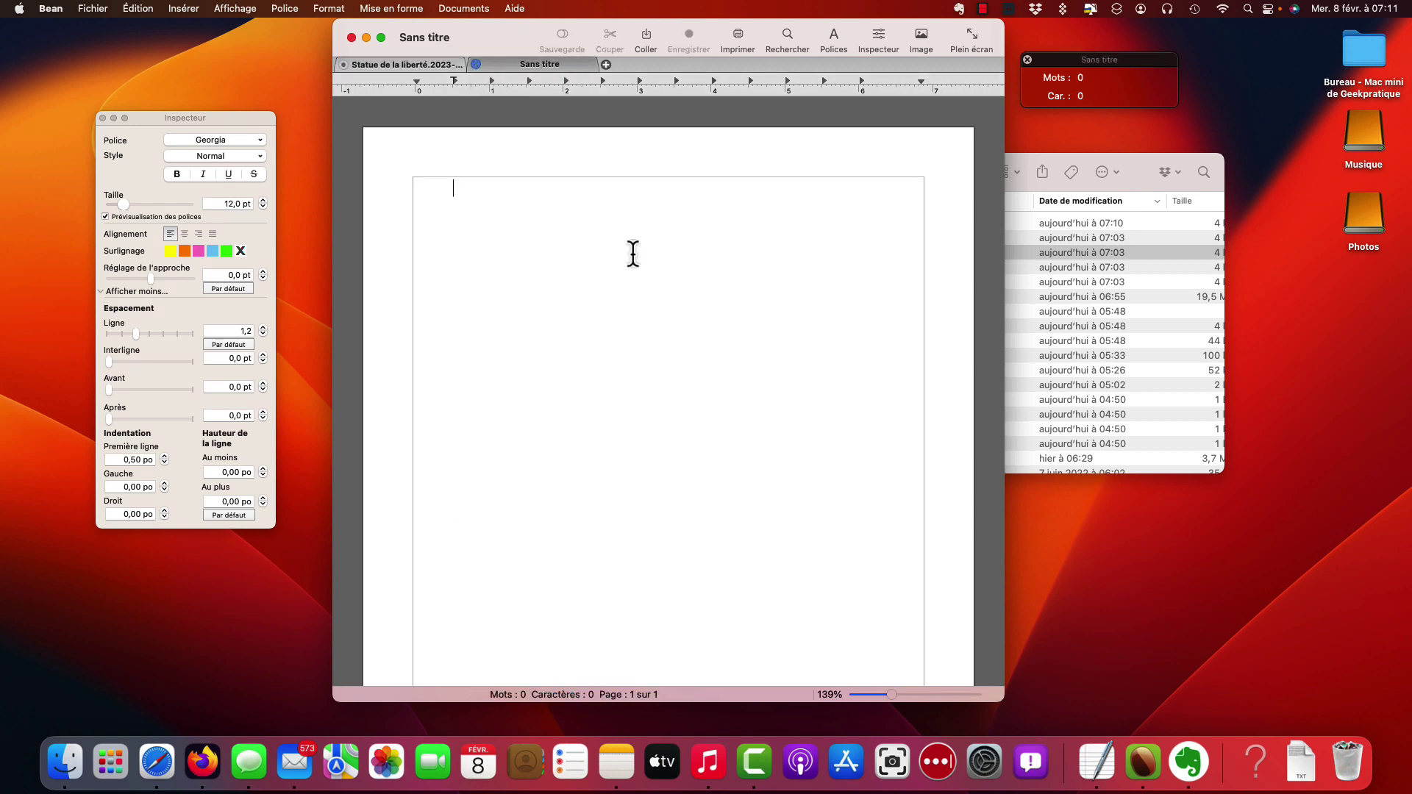
text(2eme)
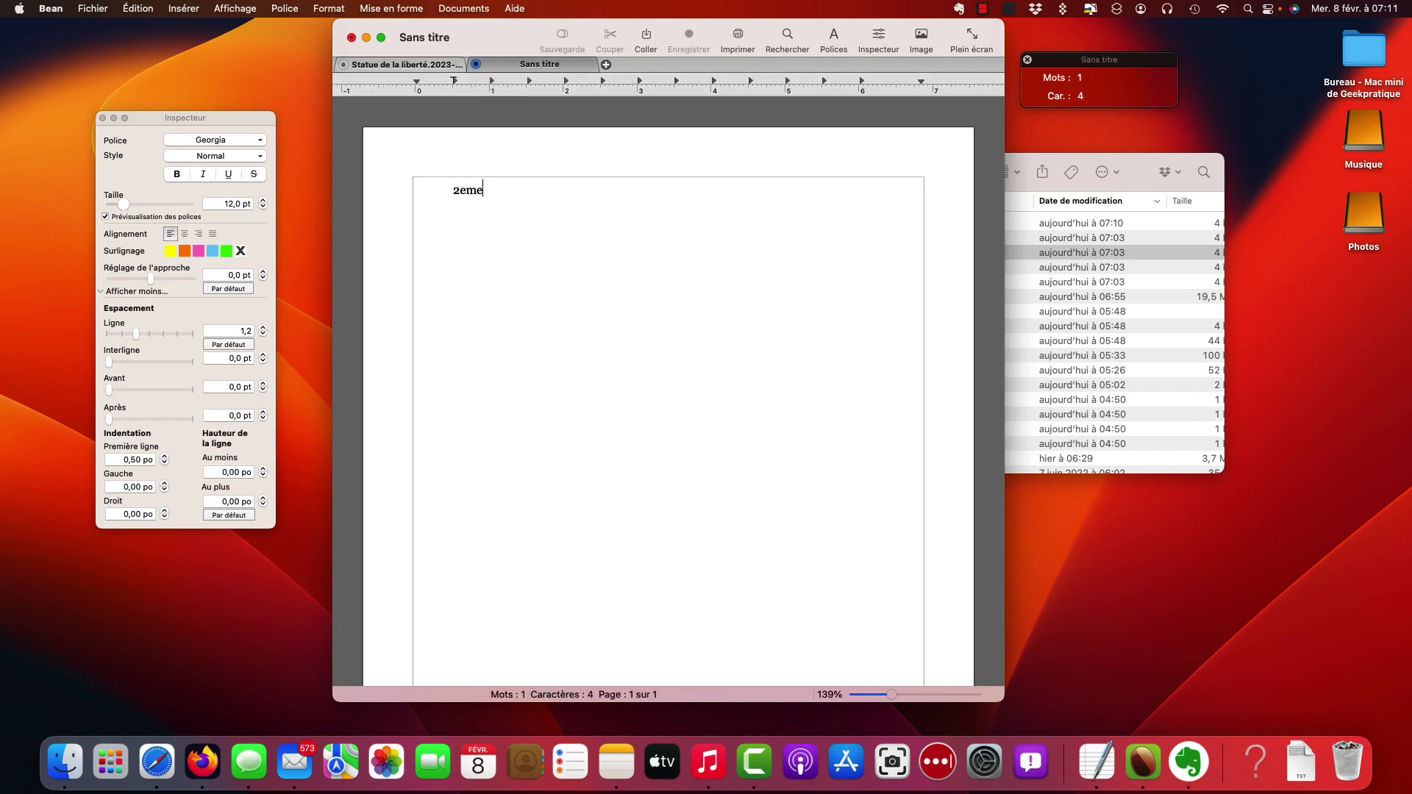
text( docum)
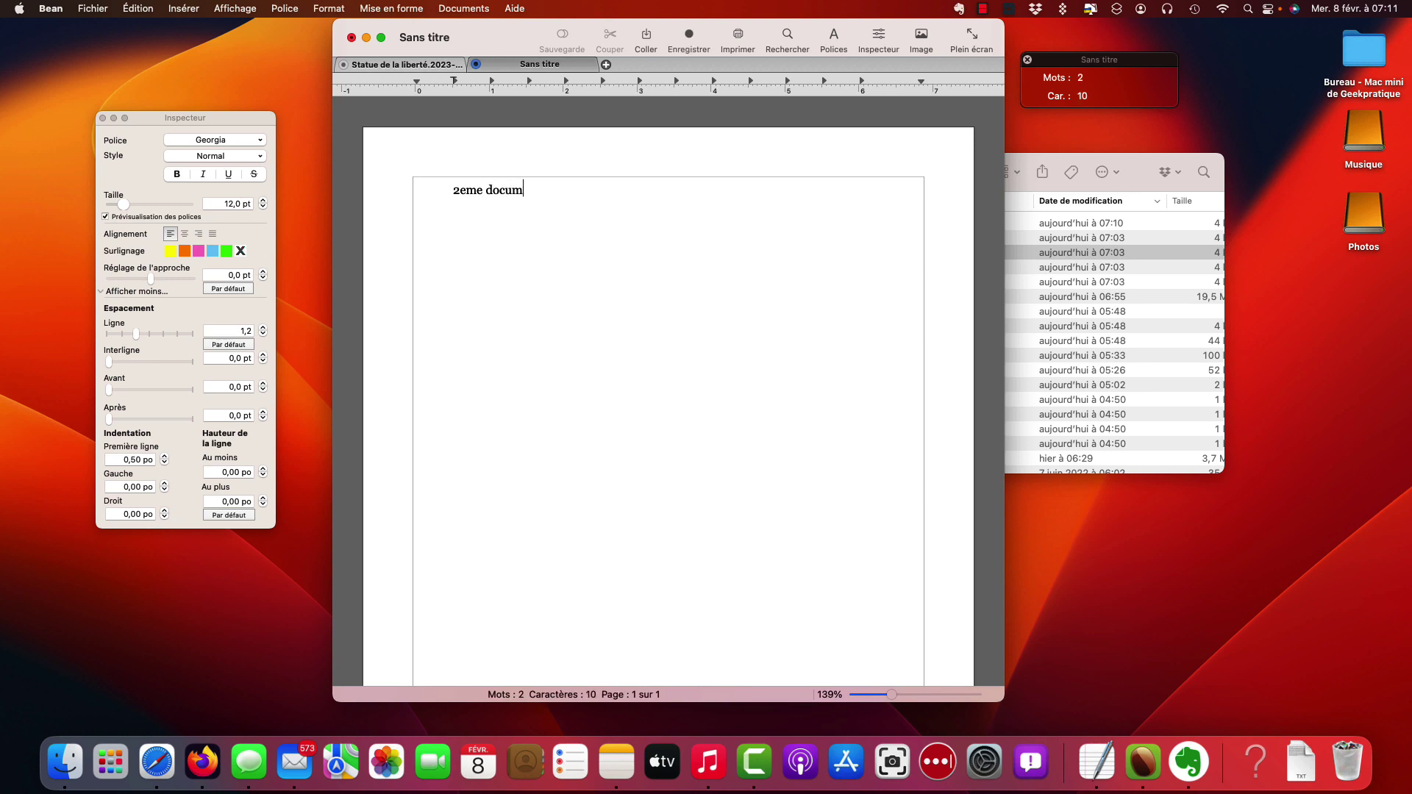
text(ents)
Save the new document as "Nouveau document" in the iCloud Documents folder, in .rtfd format
click(689, 40)
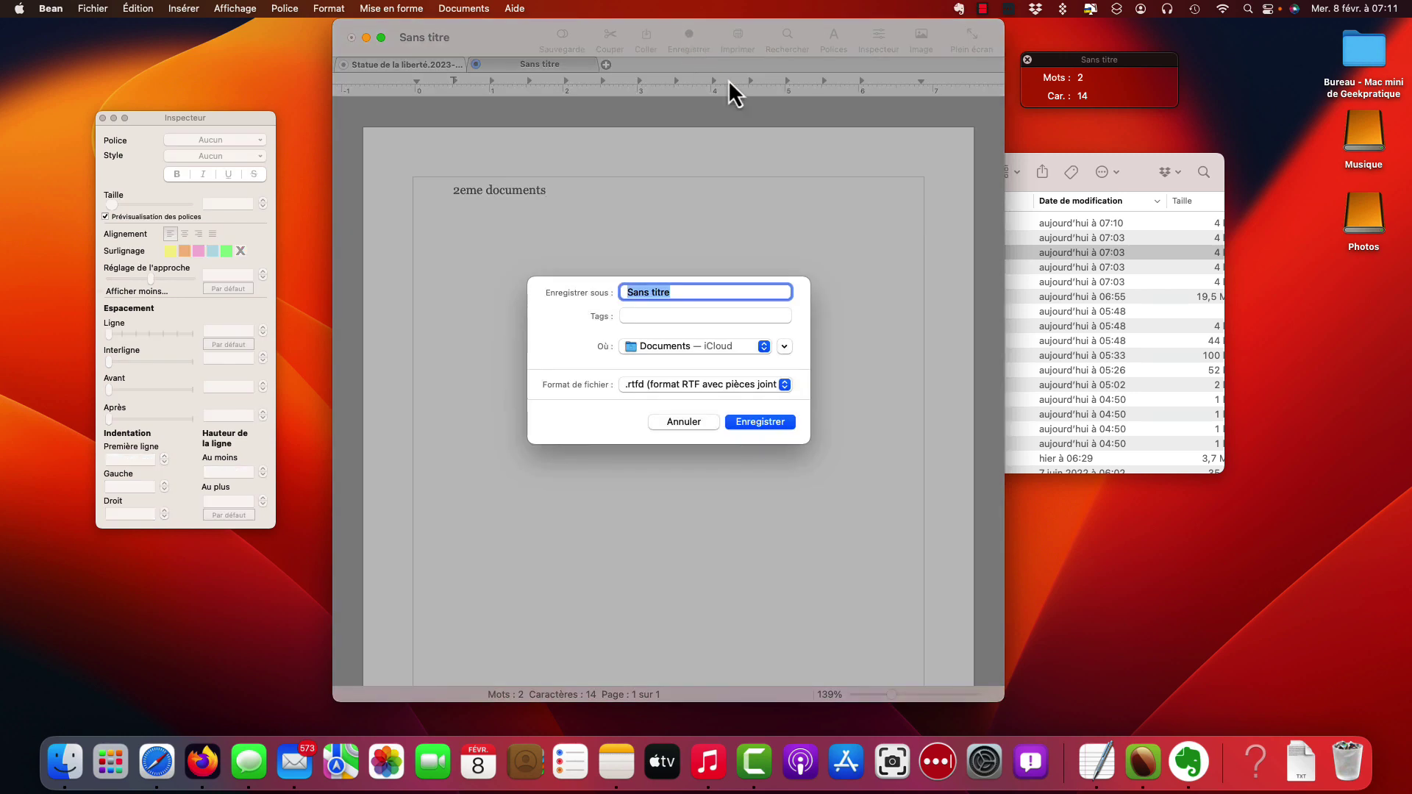
text(Nouveau document)
click(761, 423)
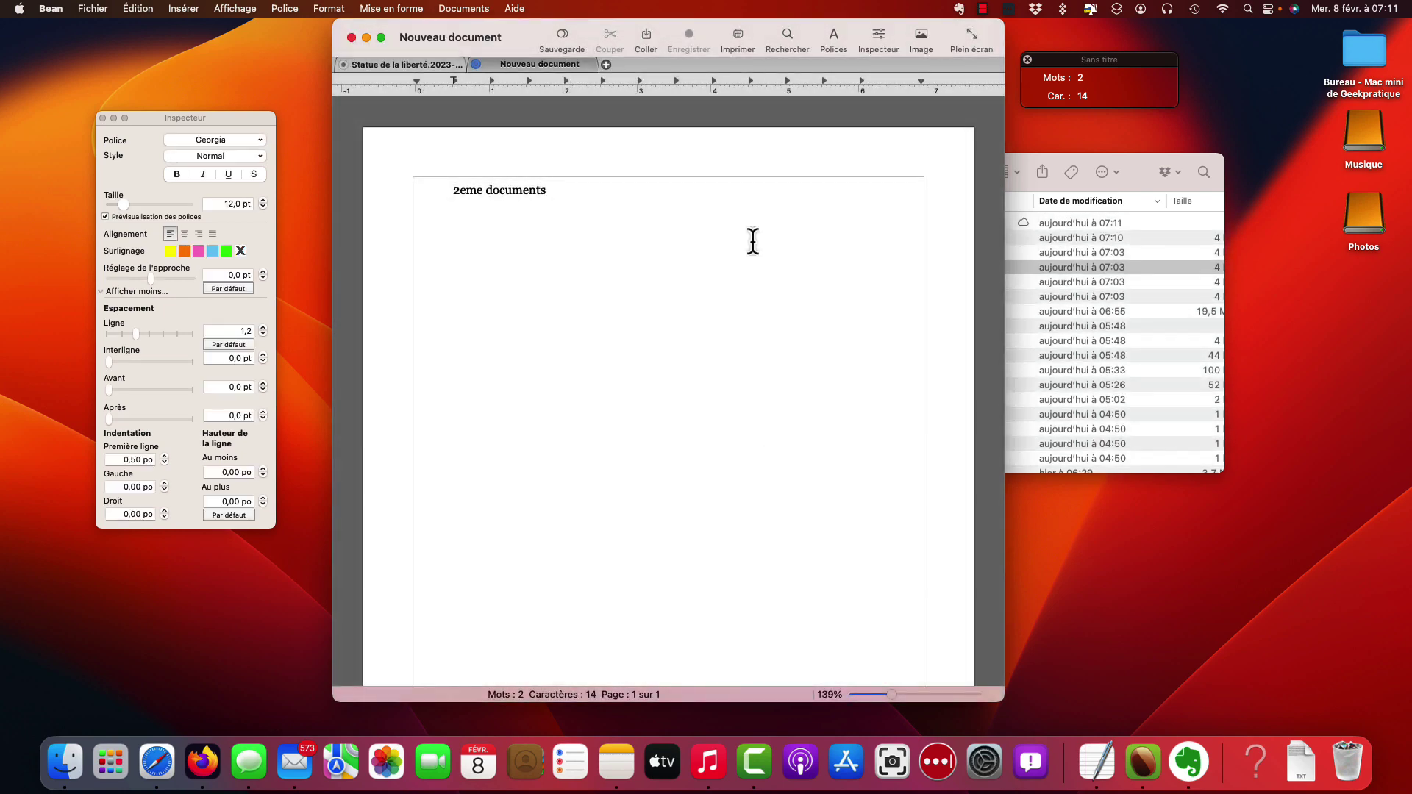
Open the file "Statue de la liberté.2023-02-08 1" from the Documents folder in Finder and return to Bean
click(1026, 159)
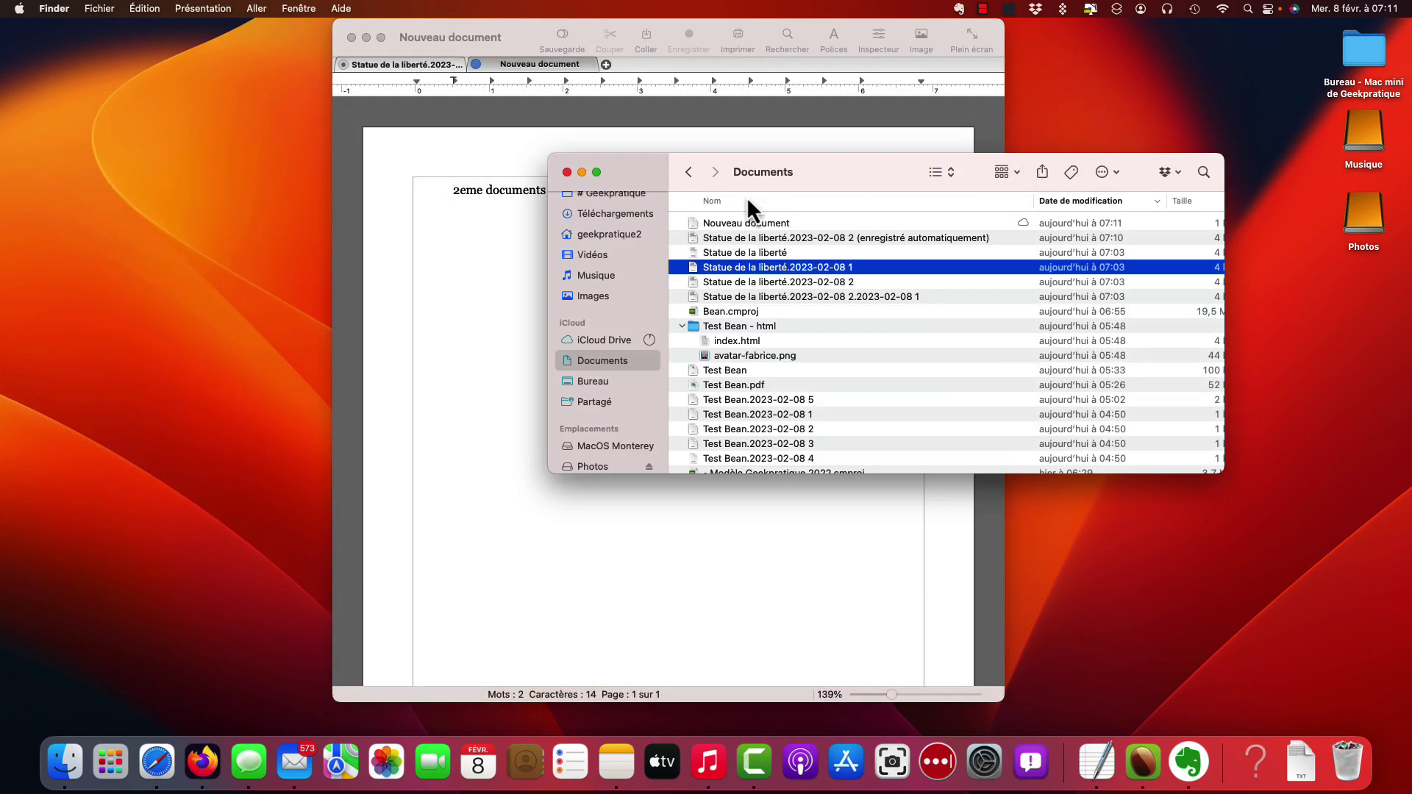
click(748, 224)
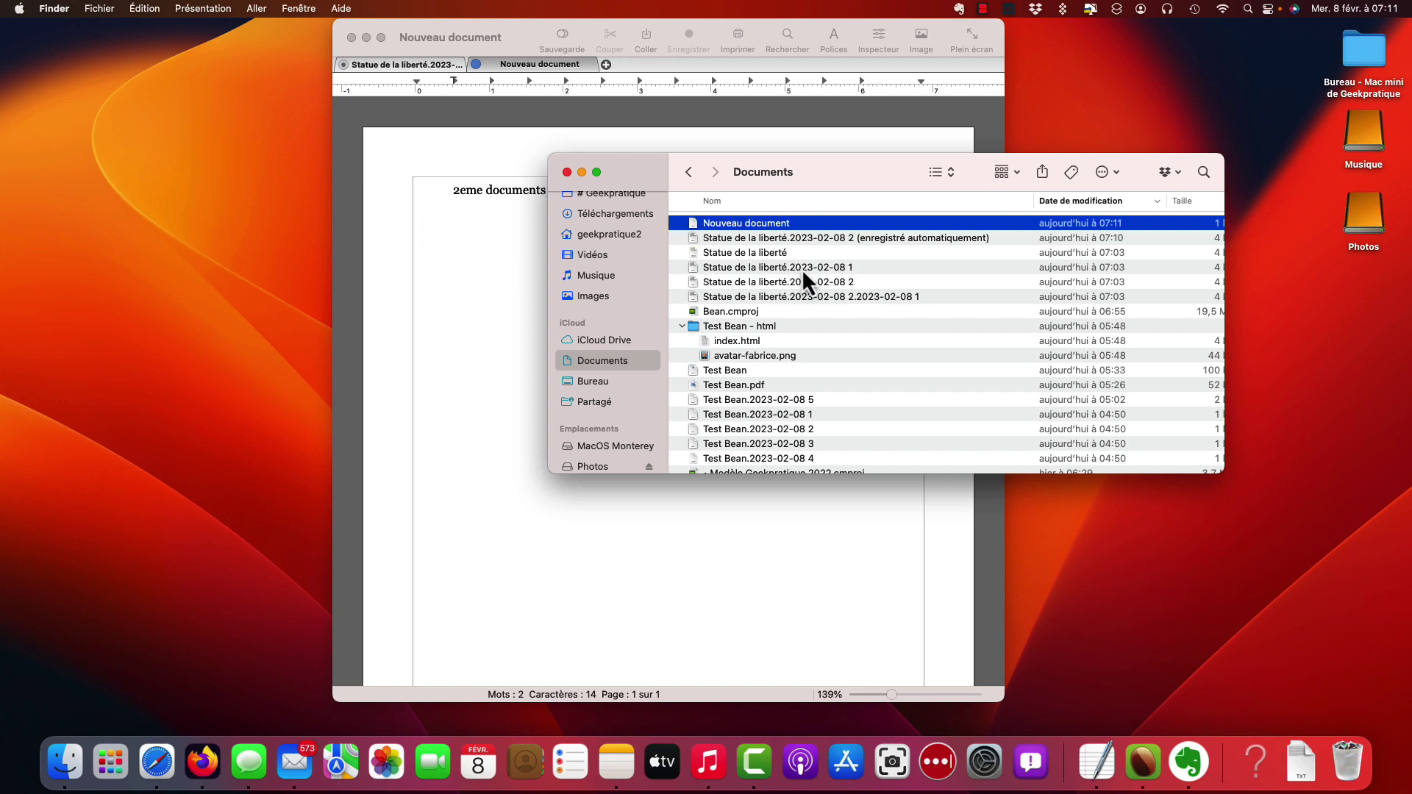
click(832, 268)
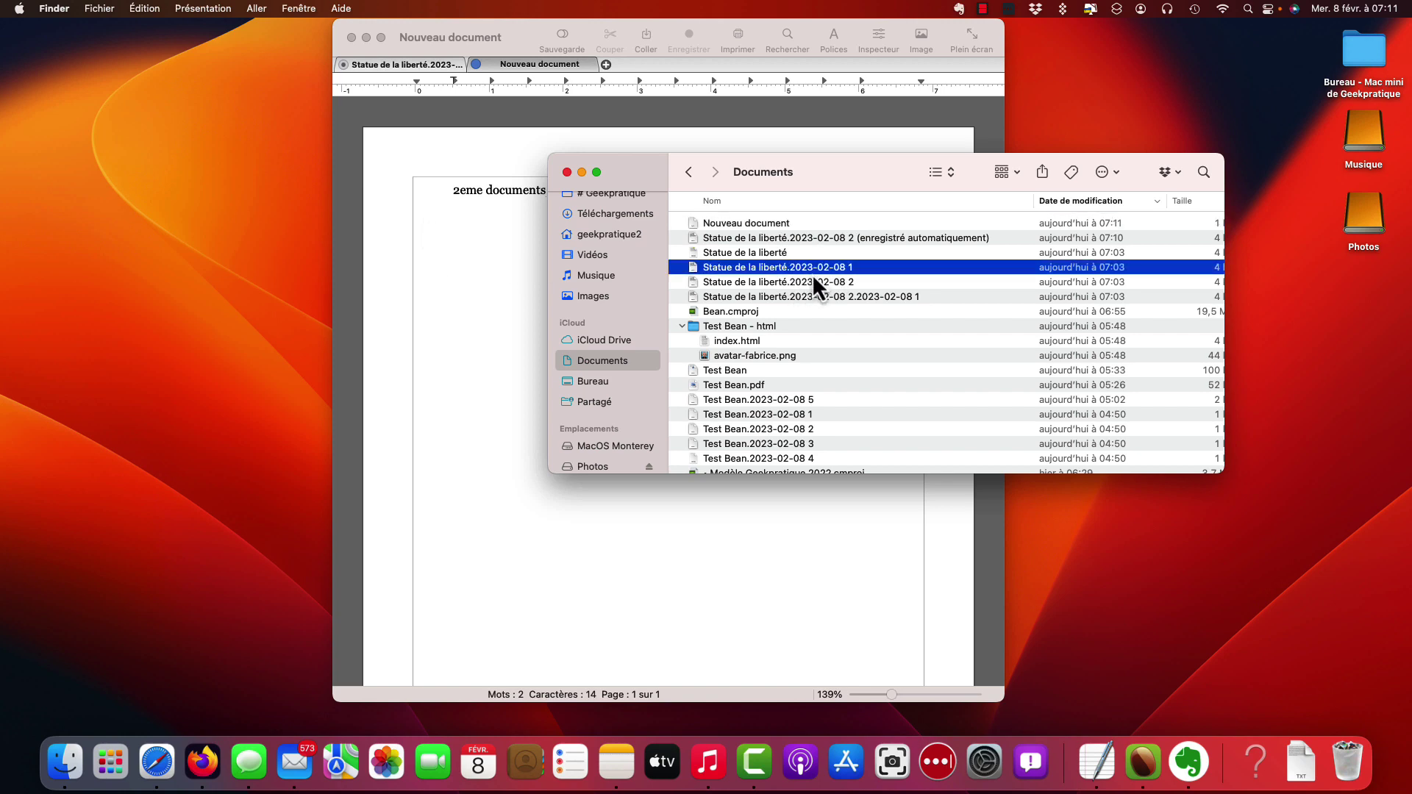
key(super+Tab)
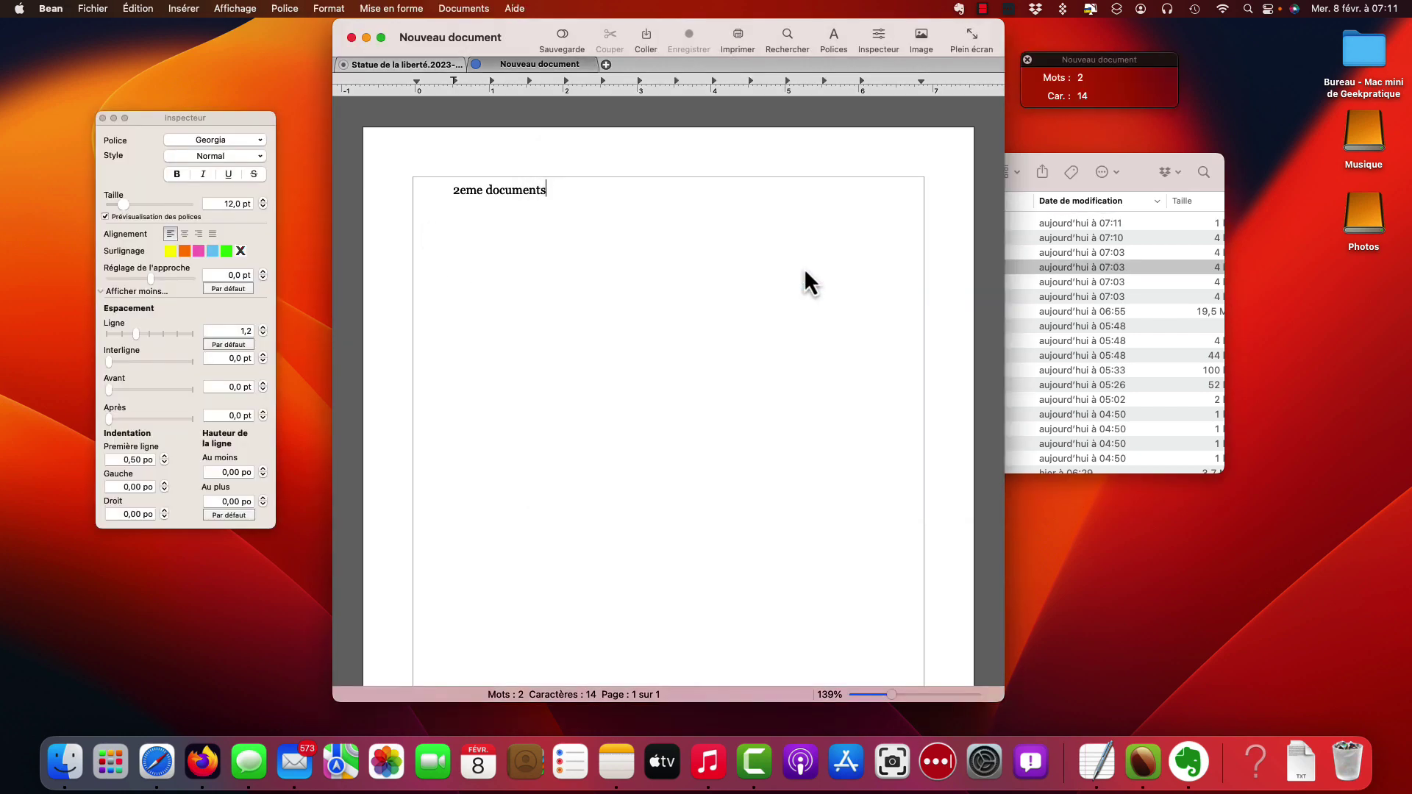
View each of the three open documents, ending on the first Statue de la liberté document
click(537, 66)
click(397, 65)
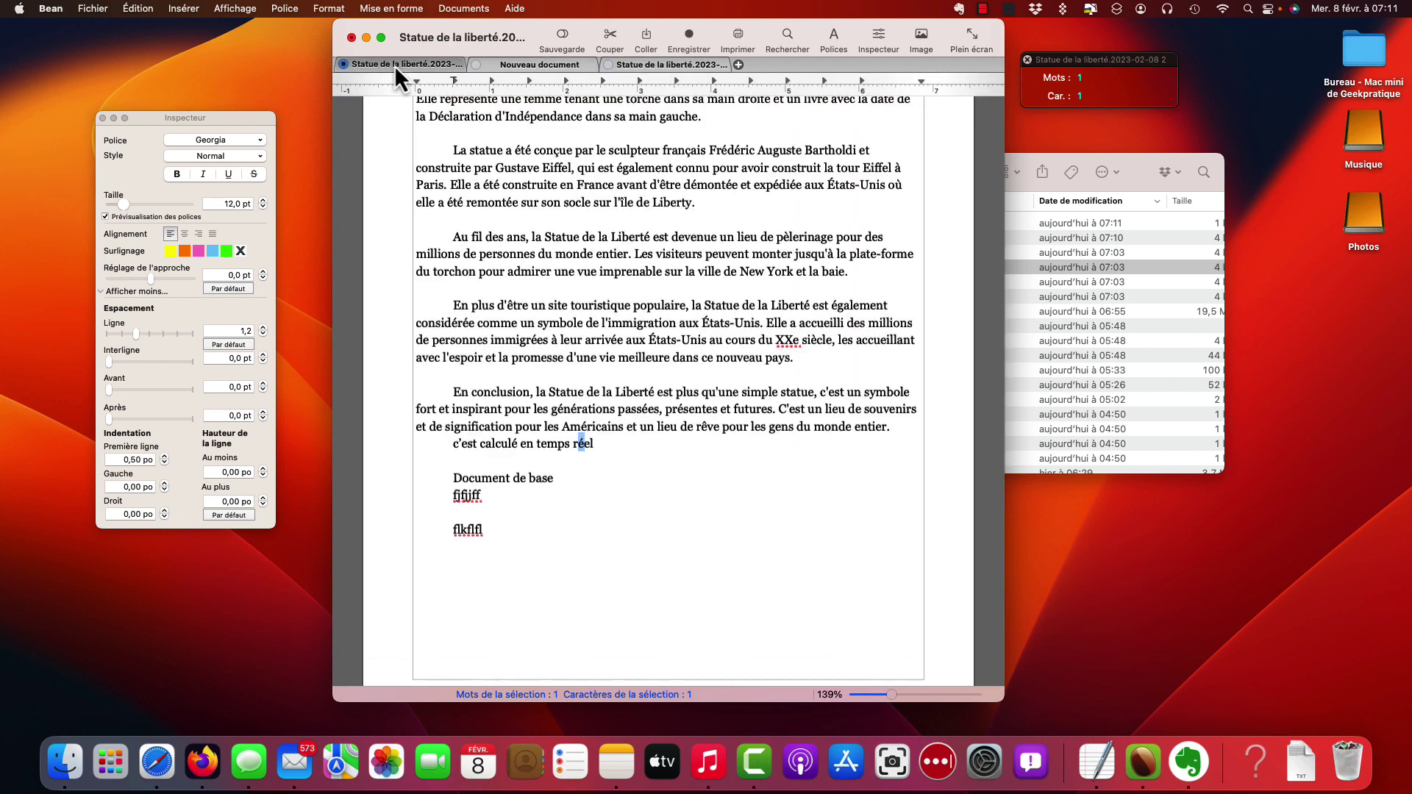
click(520, 64)
click(664, 69)
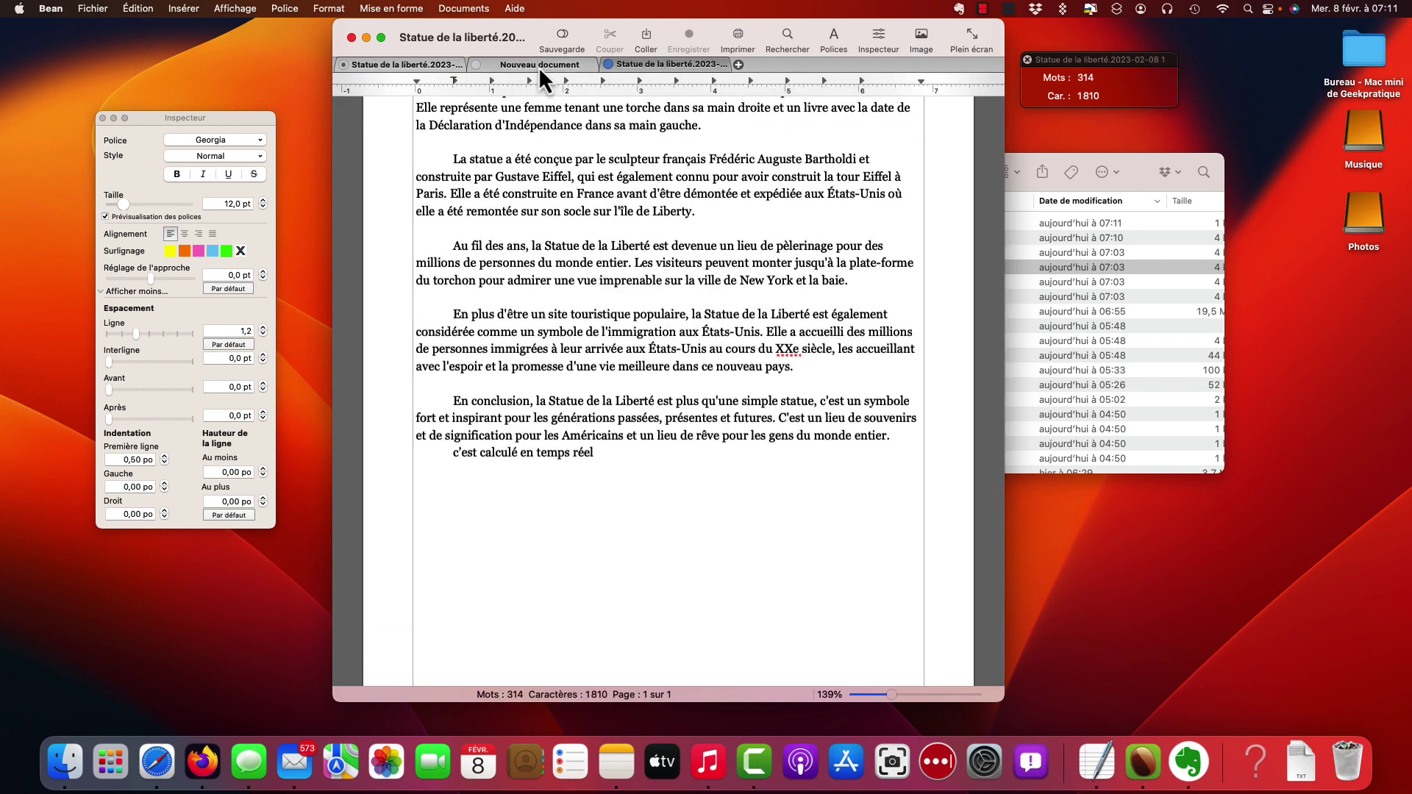
click(539, 66)
click(385, 66)
Set the default save format to .bean (format Bean) in Bean's saving settings
click(50, 8)
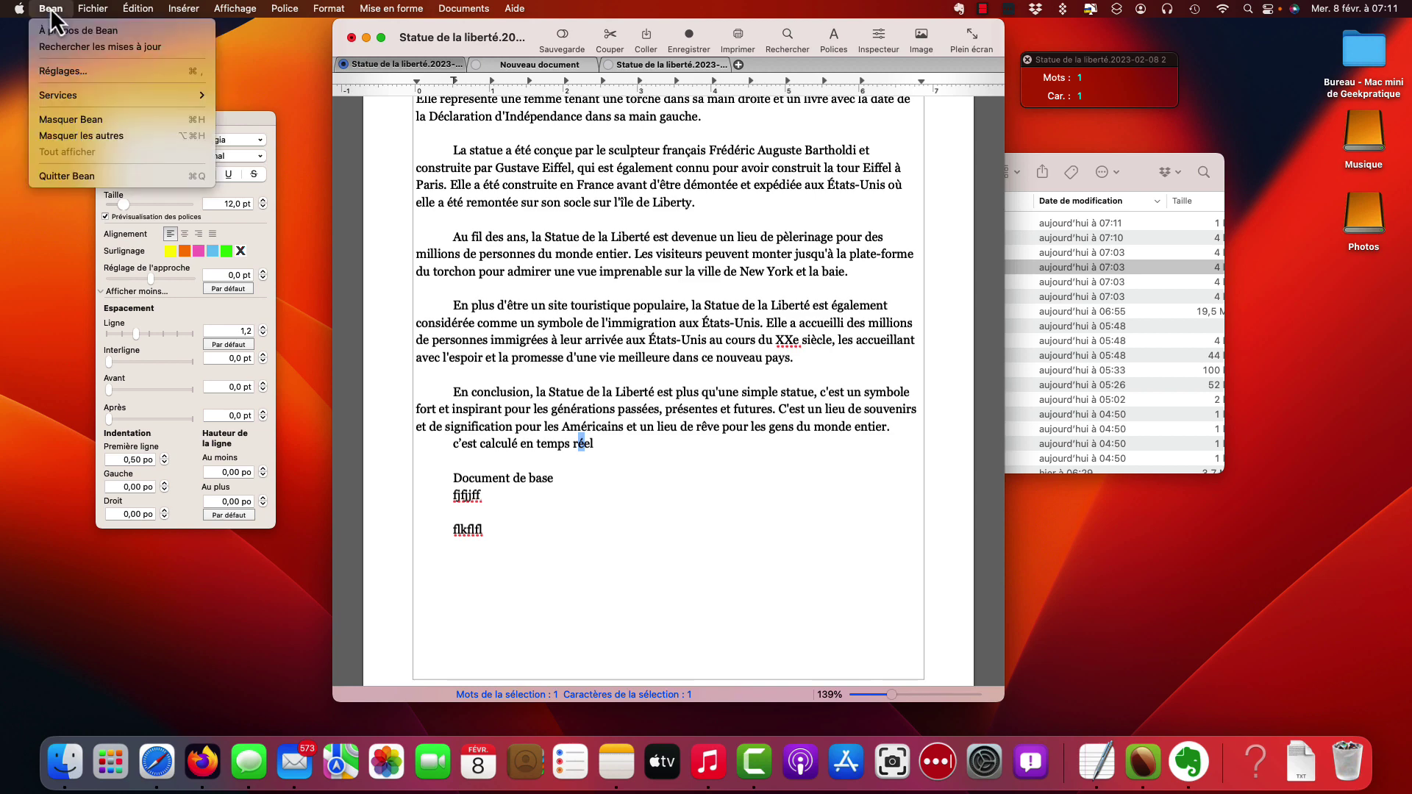
click(60, 71)
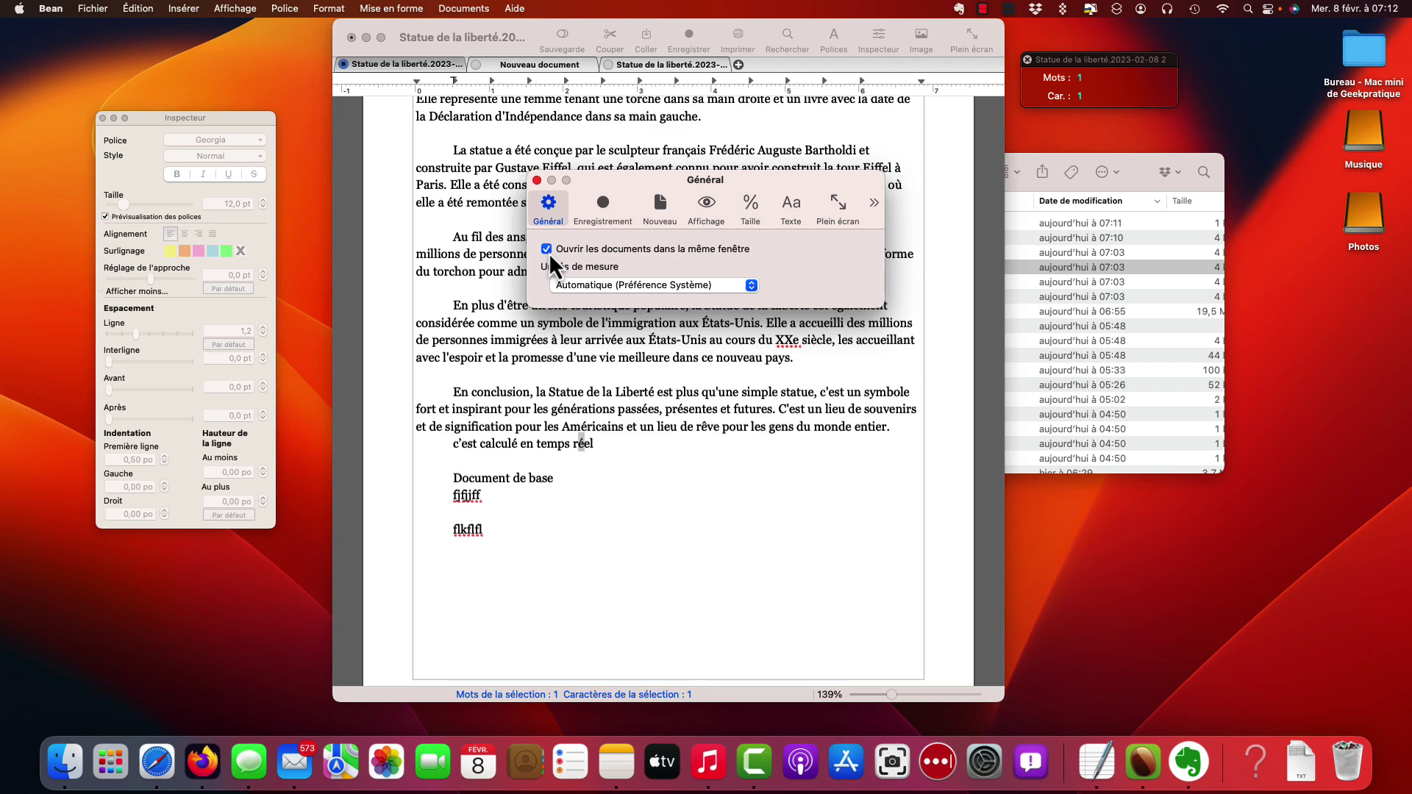
click(603, 213)
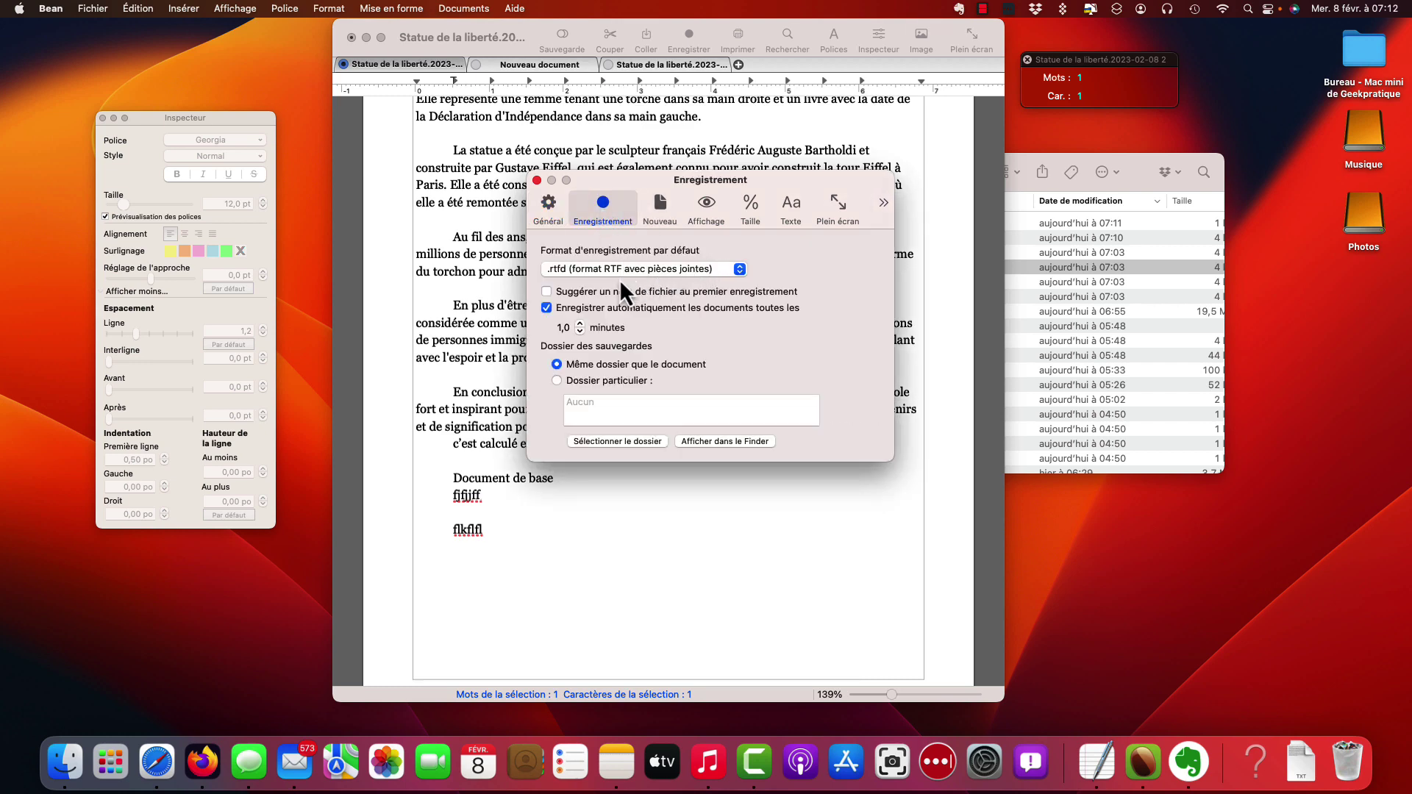
click(671, 280)
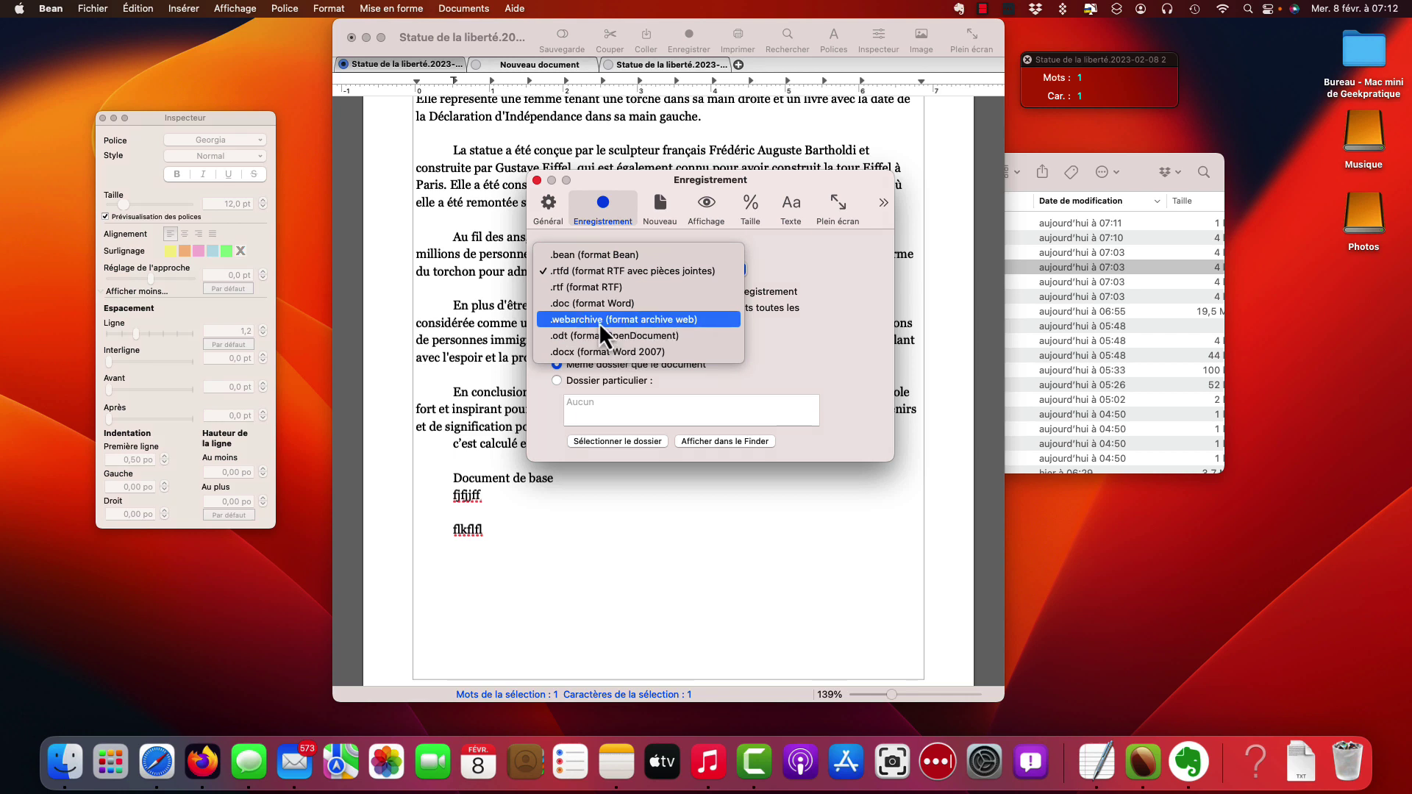
click(593, 256)
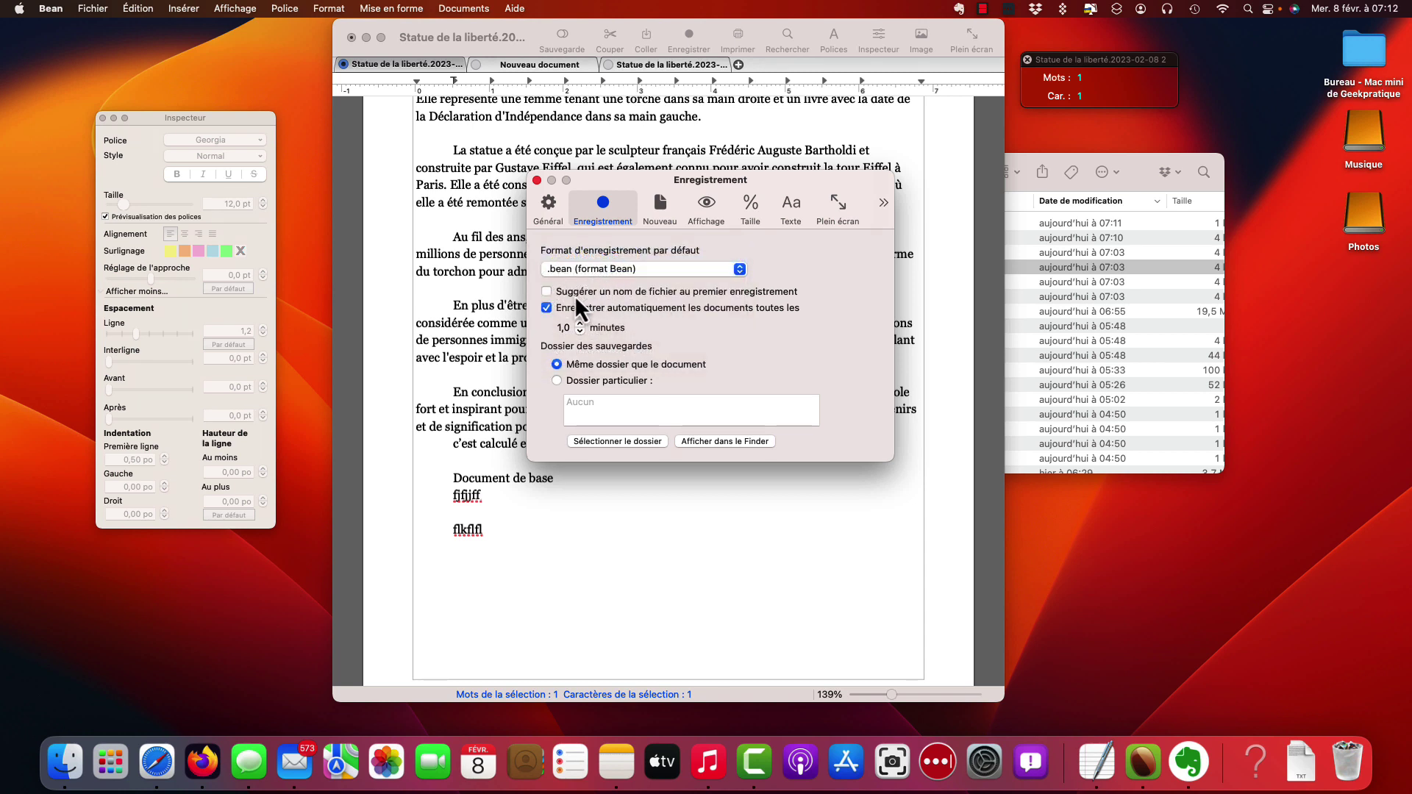
click(708, 295)
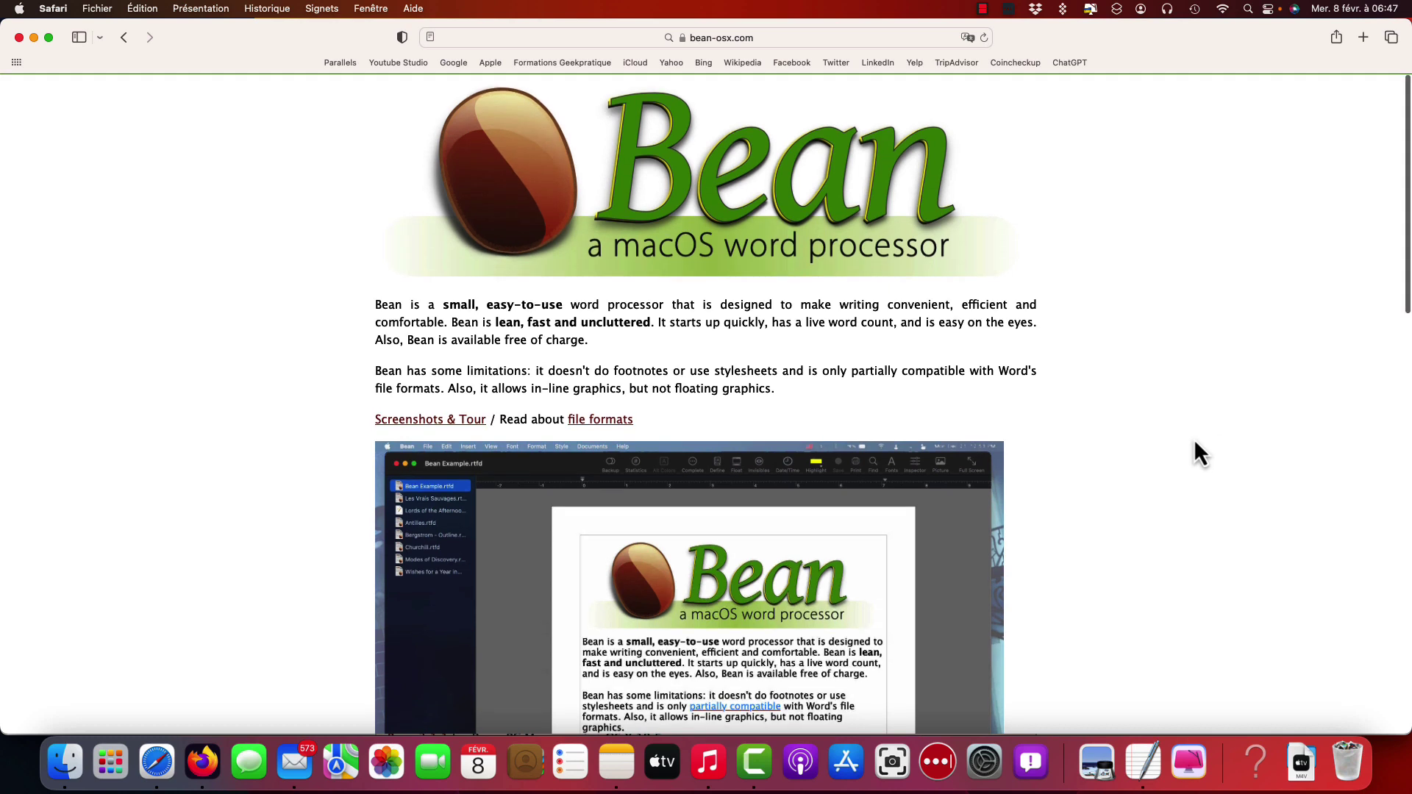
Download Bean version 3.5.0 from bean-osx.com in Safari and allow downloads from the site
scroll(925, 408, down, 3)
scroll(930, 407, down, 6)
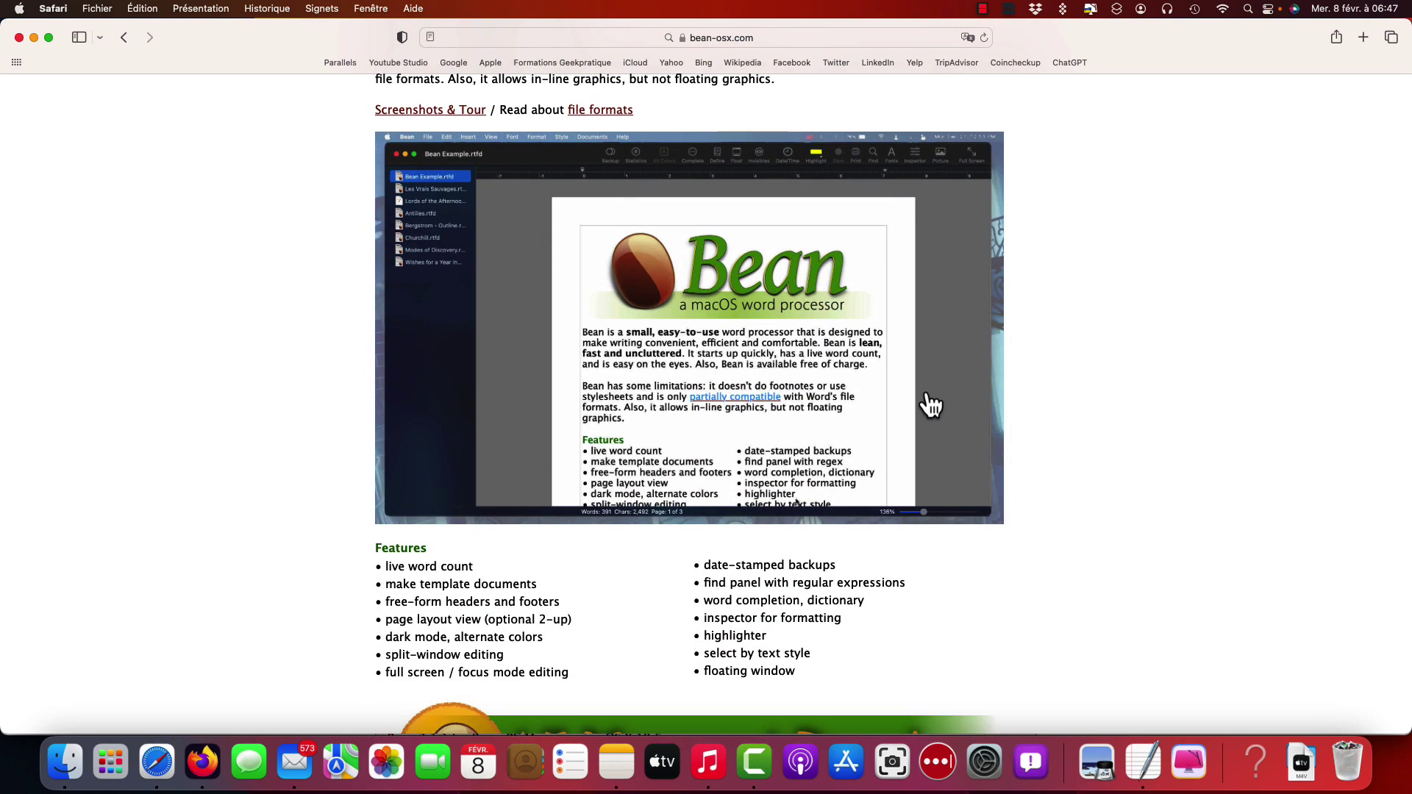
scroll(926, 412, down, 4)
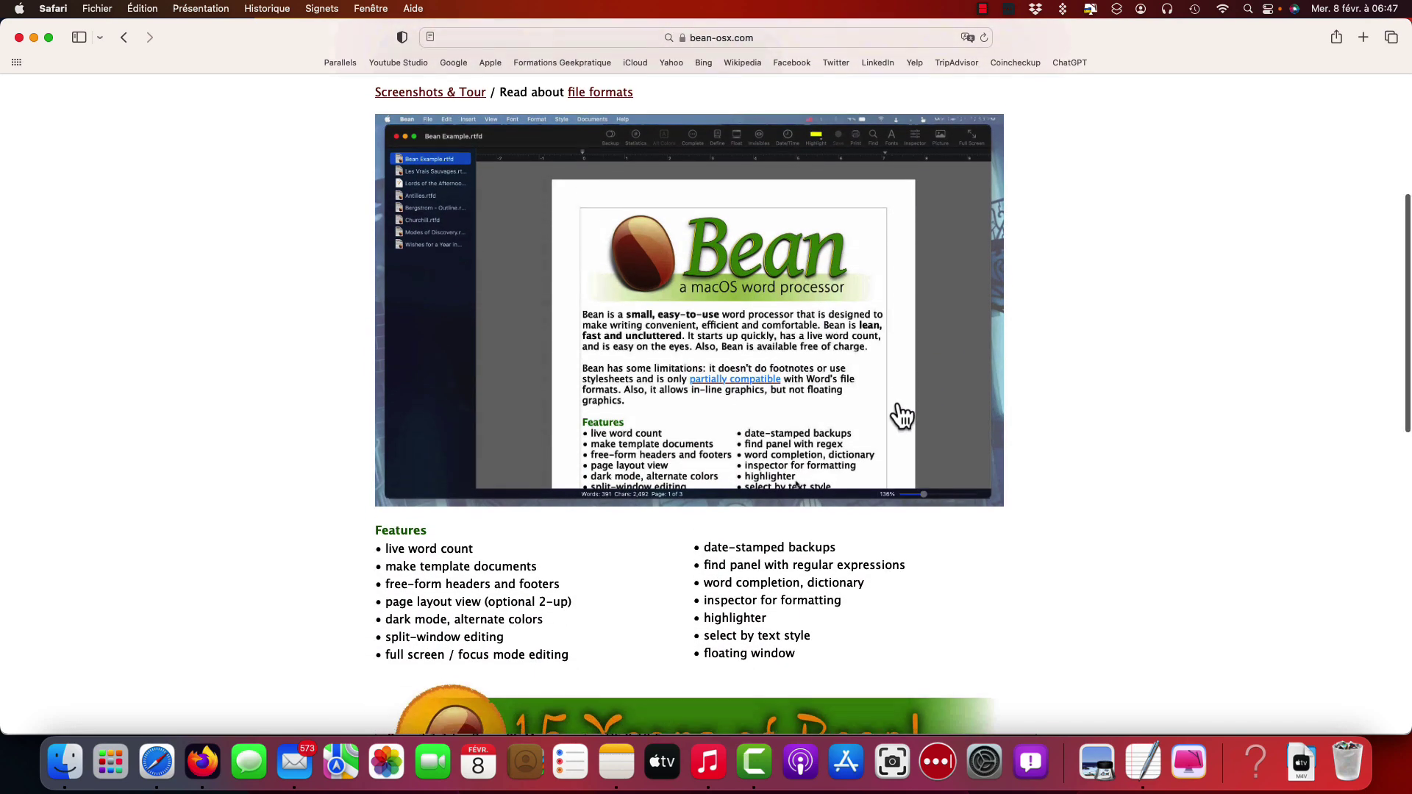
scroll(920, 441, down, 1)
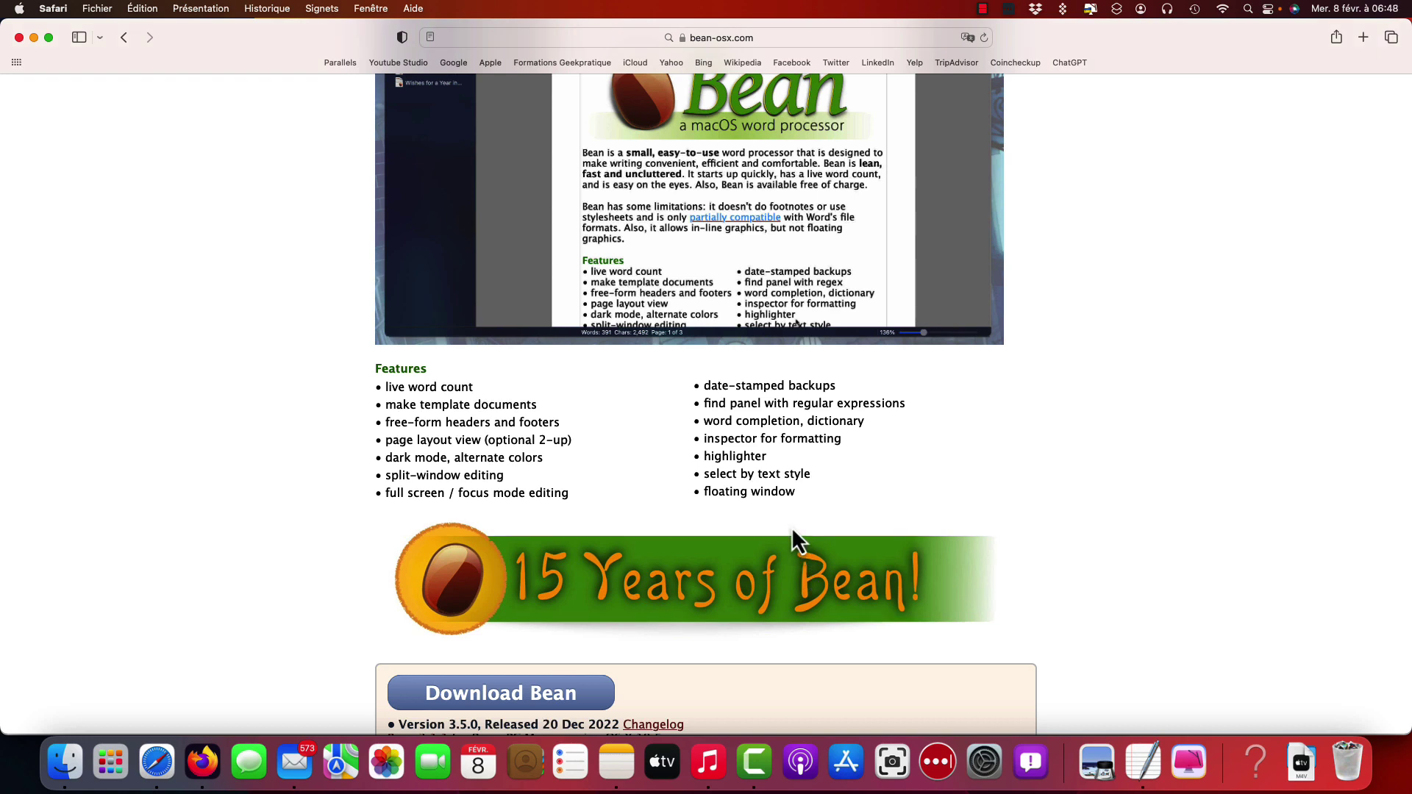
scroll(792, 527, down, 5)
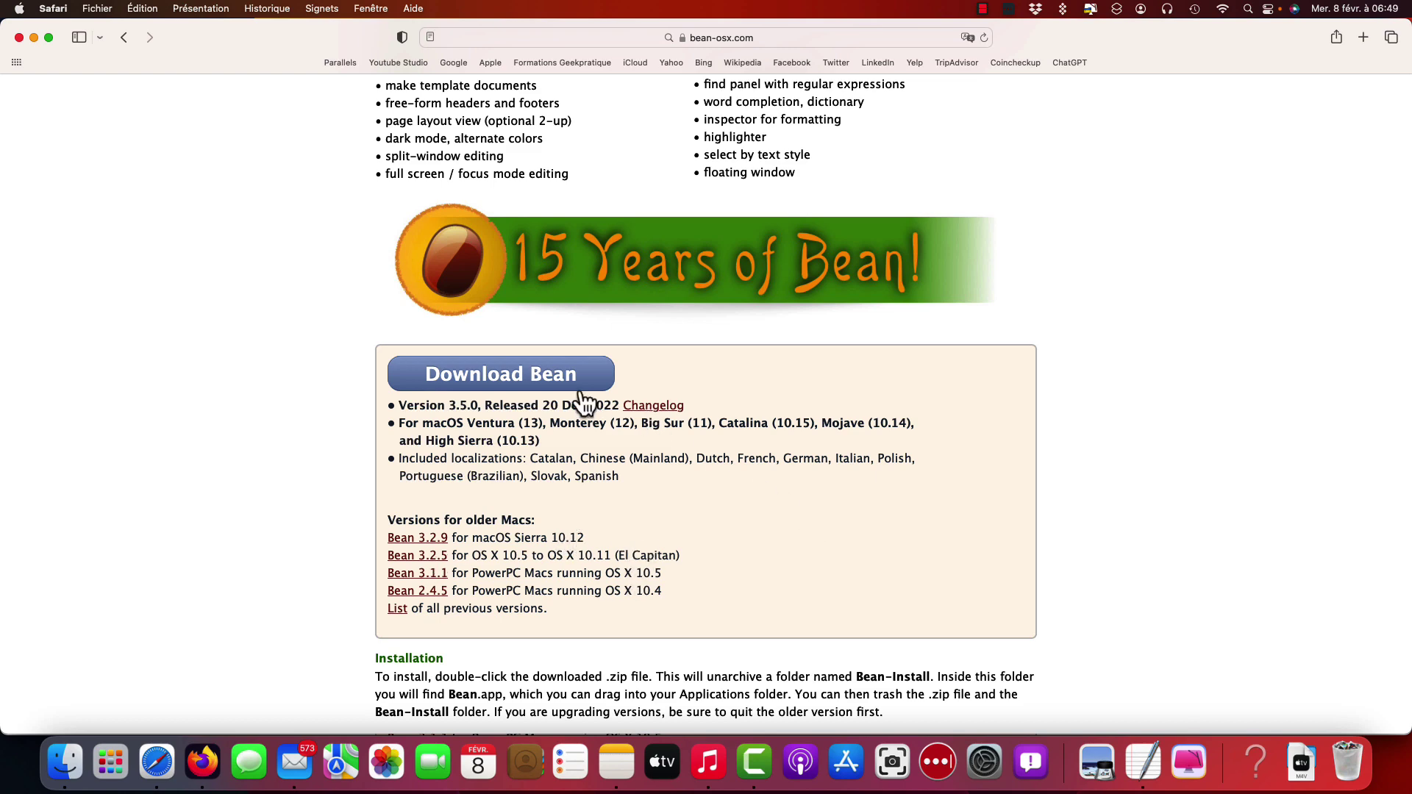
click(555, 381)
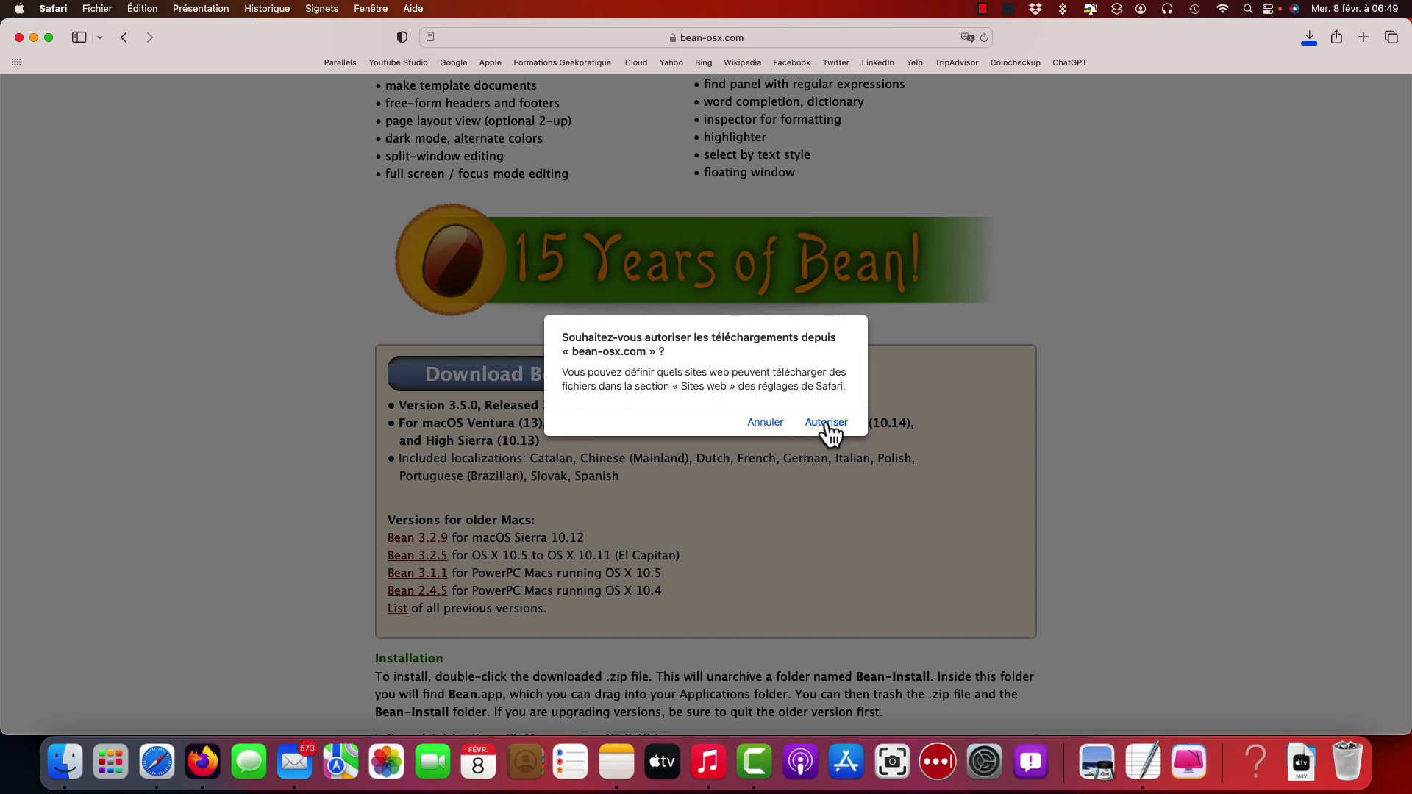
click(827, 425)
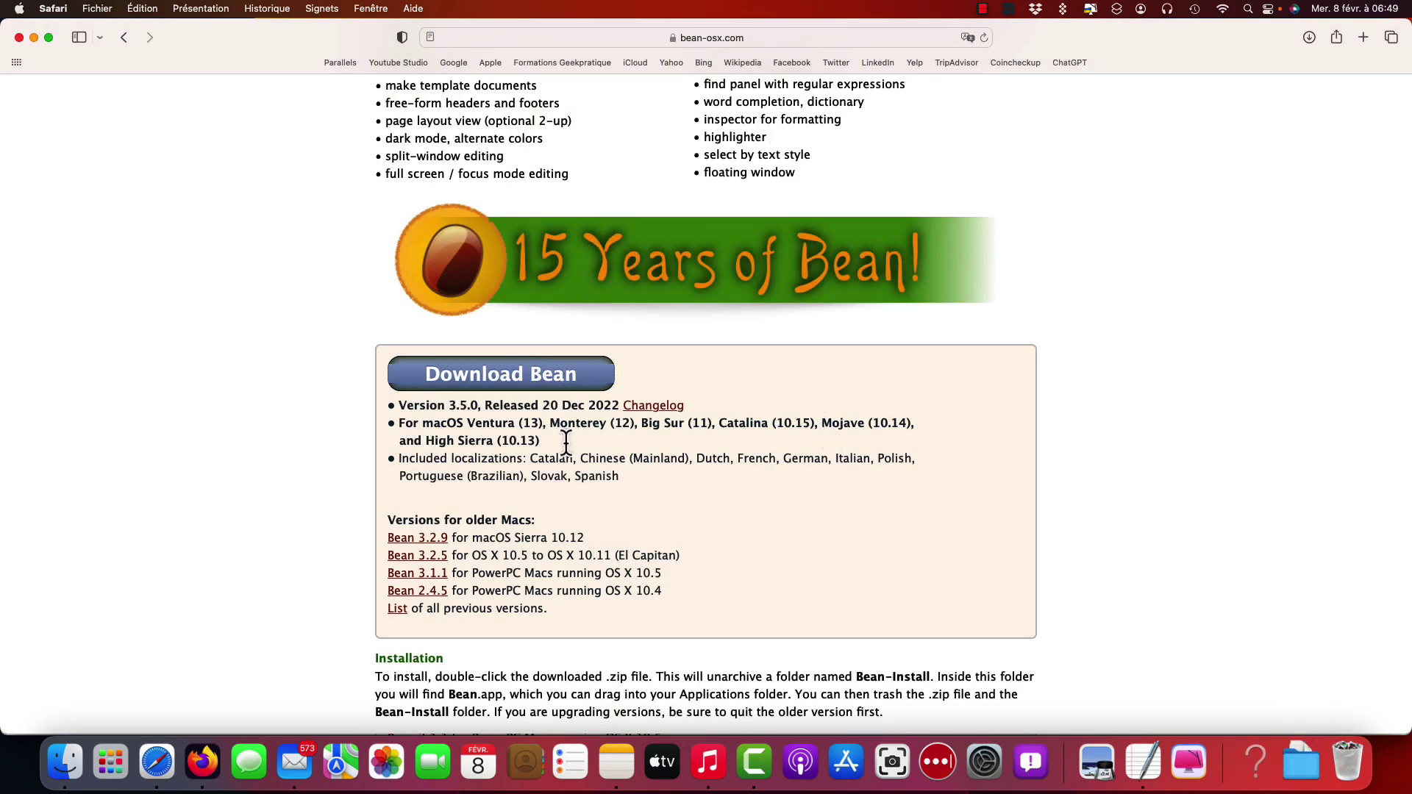
In Finder, expand the downloaded Bean-Install-3-5-0 folder and move it into Applications
click(76, 767)
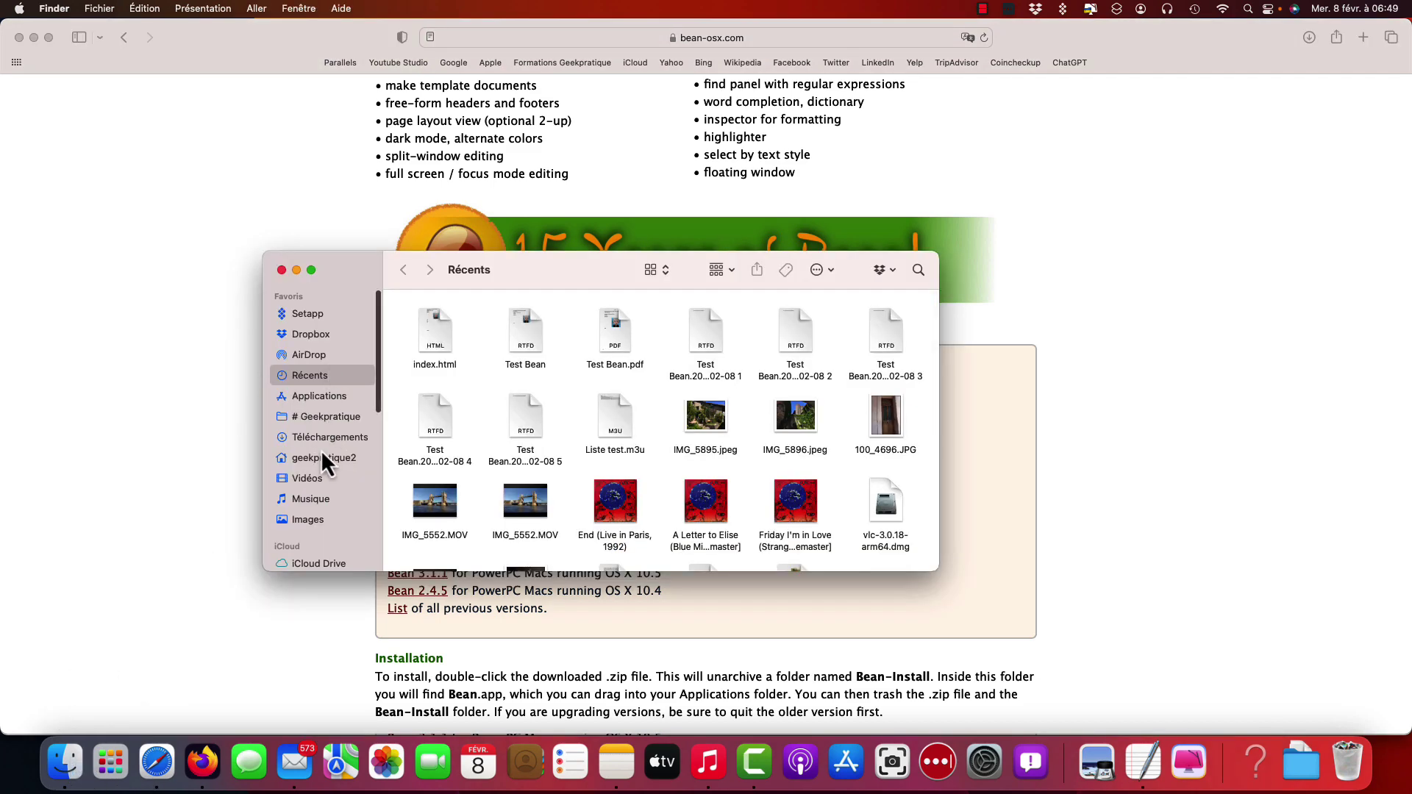
click(320, 436)
click(478, 322)
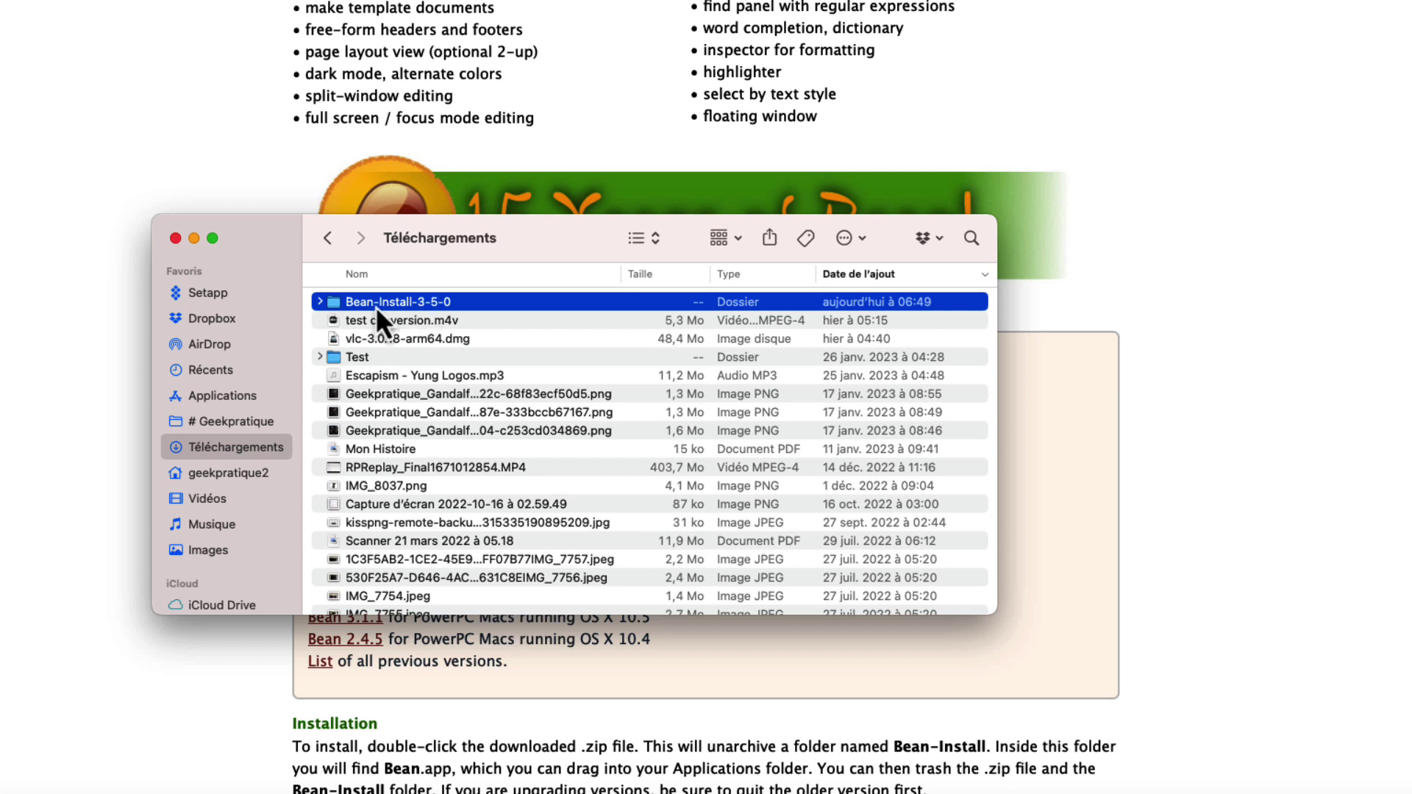
click(320, 302)
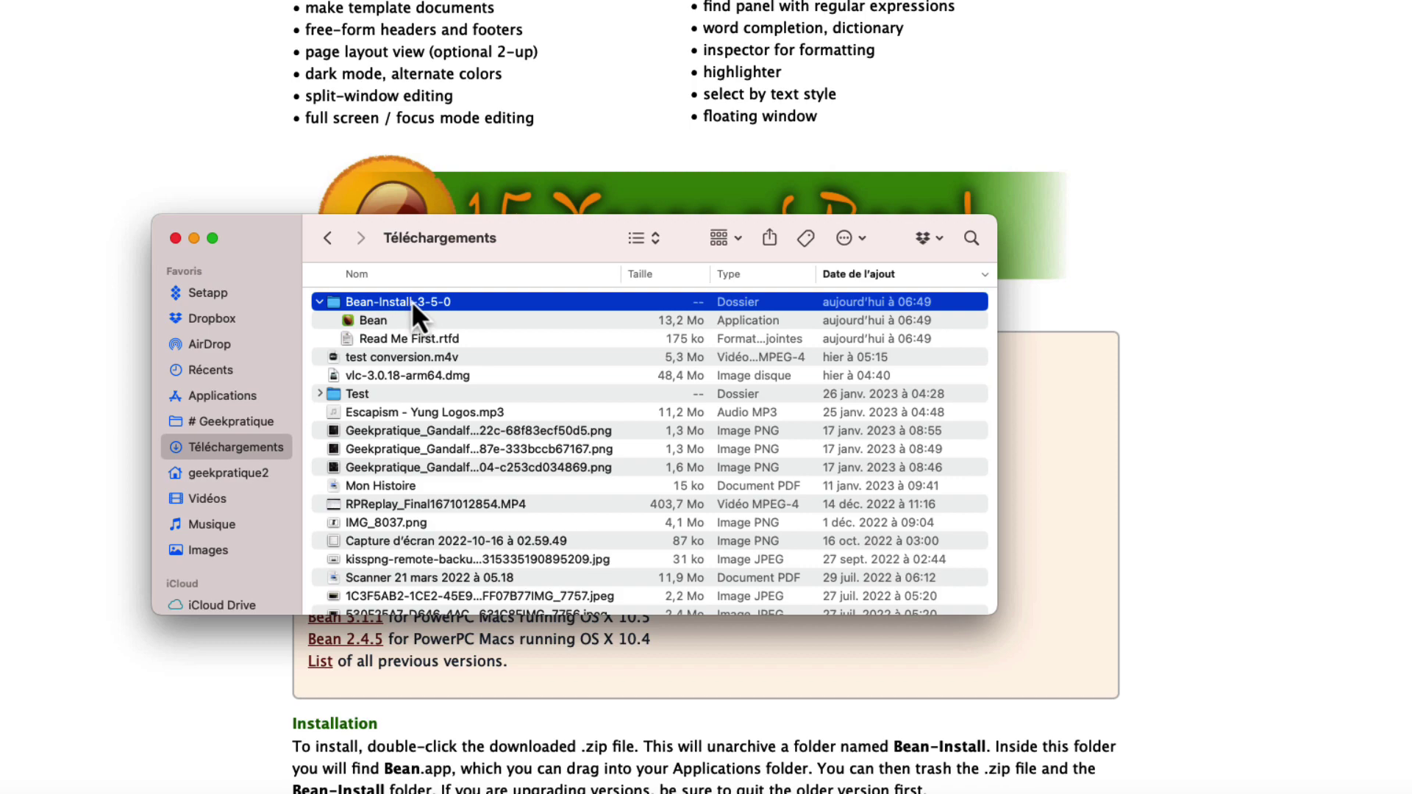
drag(409, 302, 262, 400)
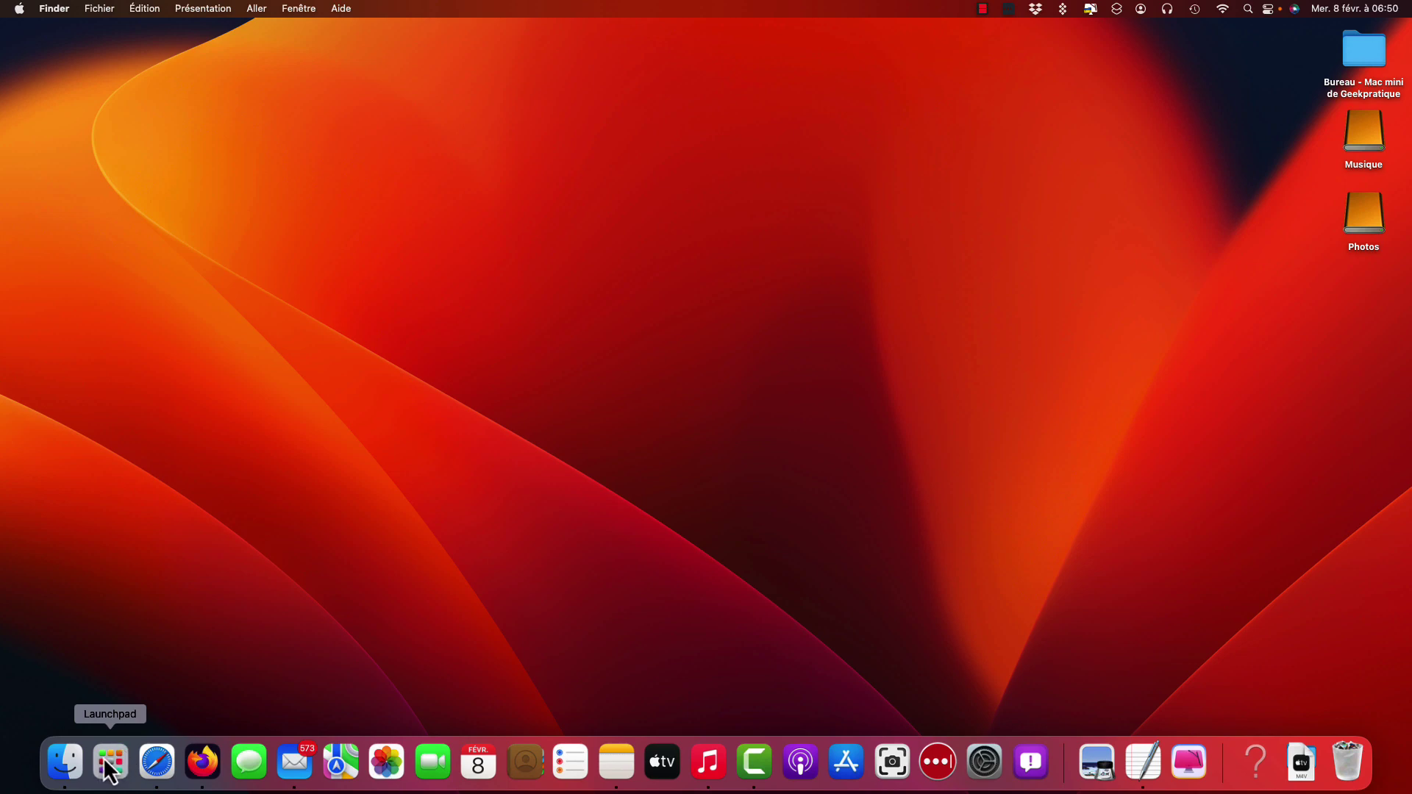
Launch Bean from the installed apps and authorise opening it as an app downloaded from the Internet
click(129, 757)
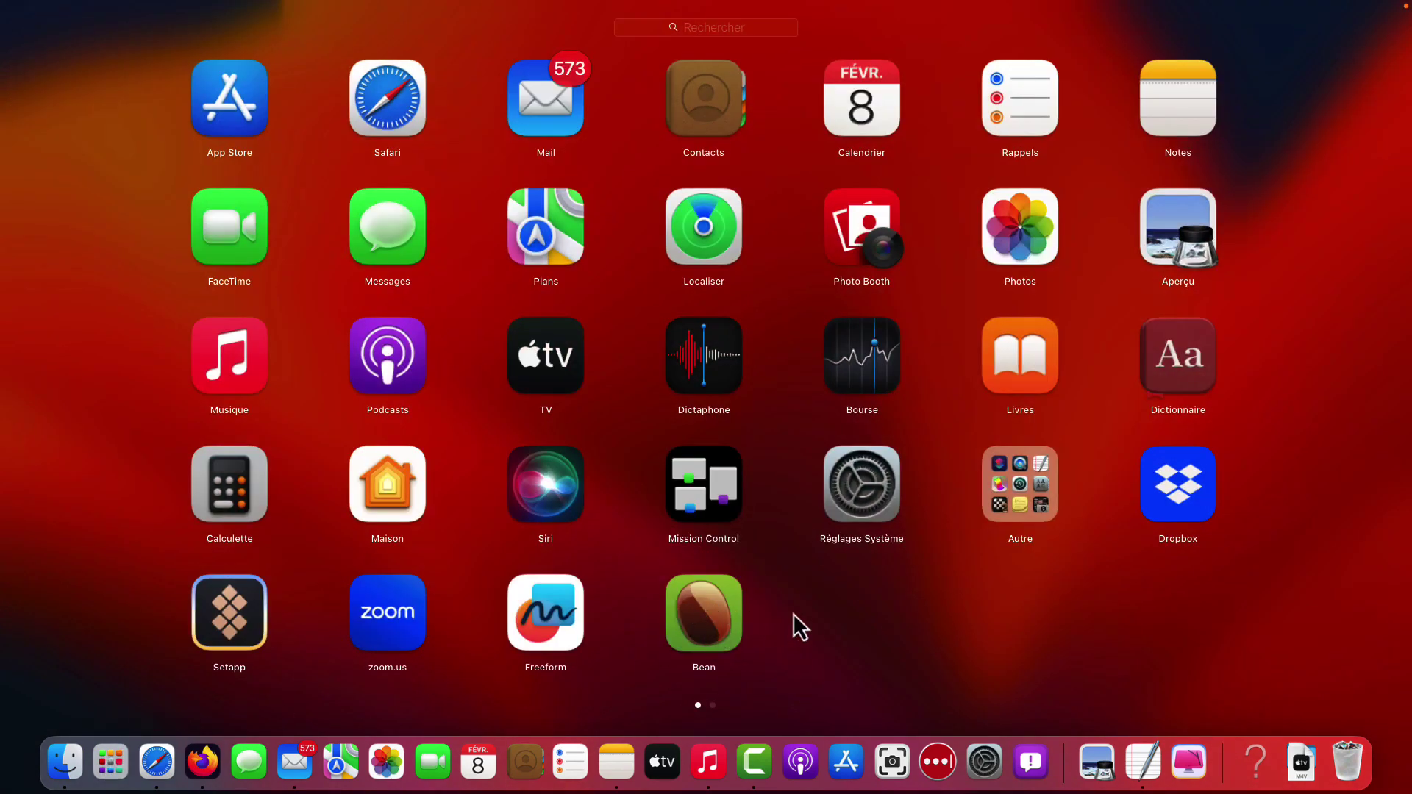
scroll(794, 615, right, 3)
scroll(801, 612, left, 3)
click(709, 619)
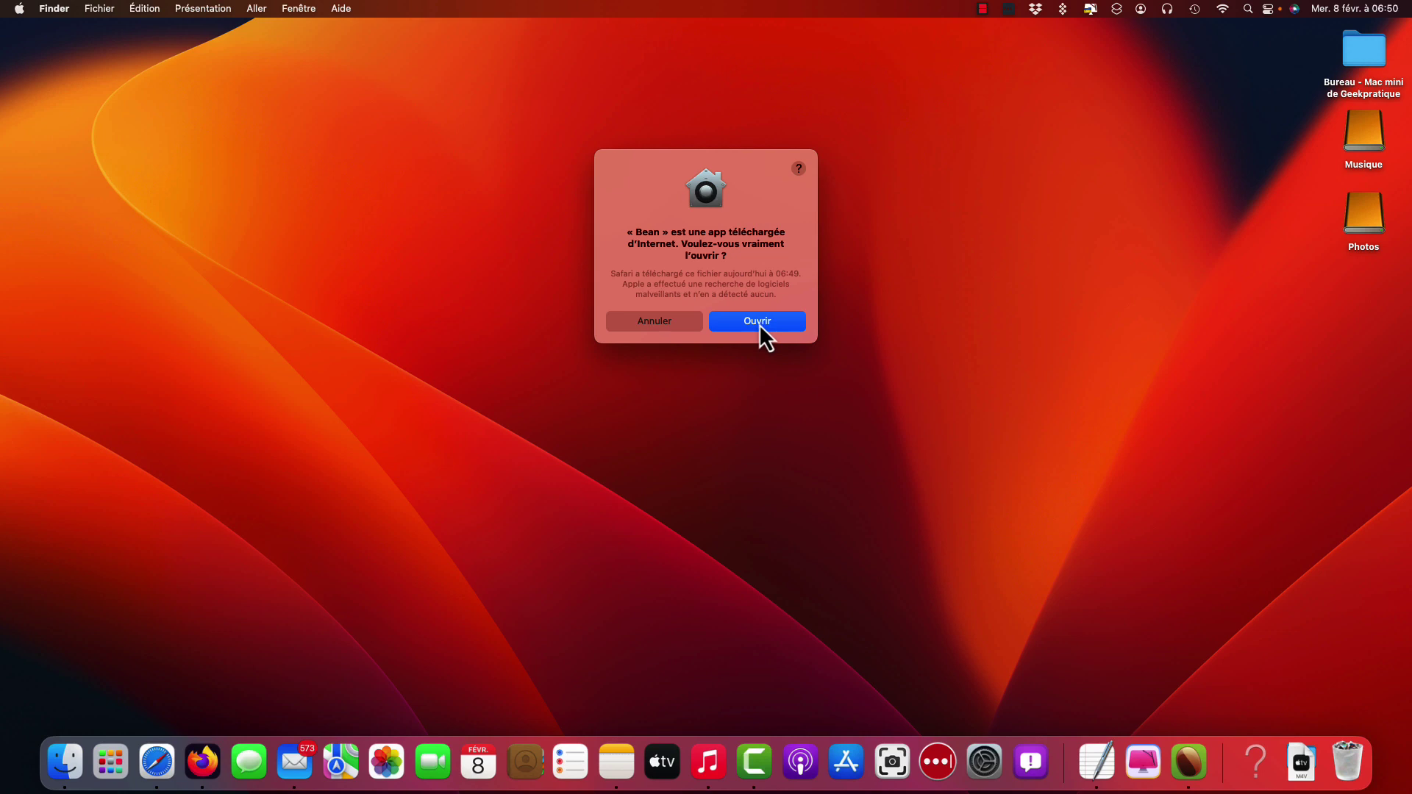
click(758, 322)
drag(217, 59, 549, 30)
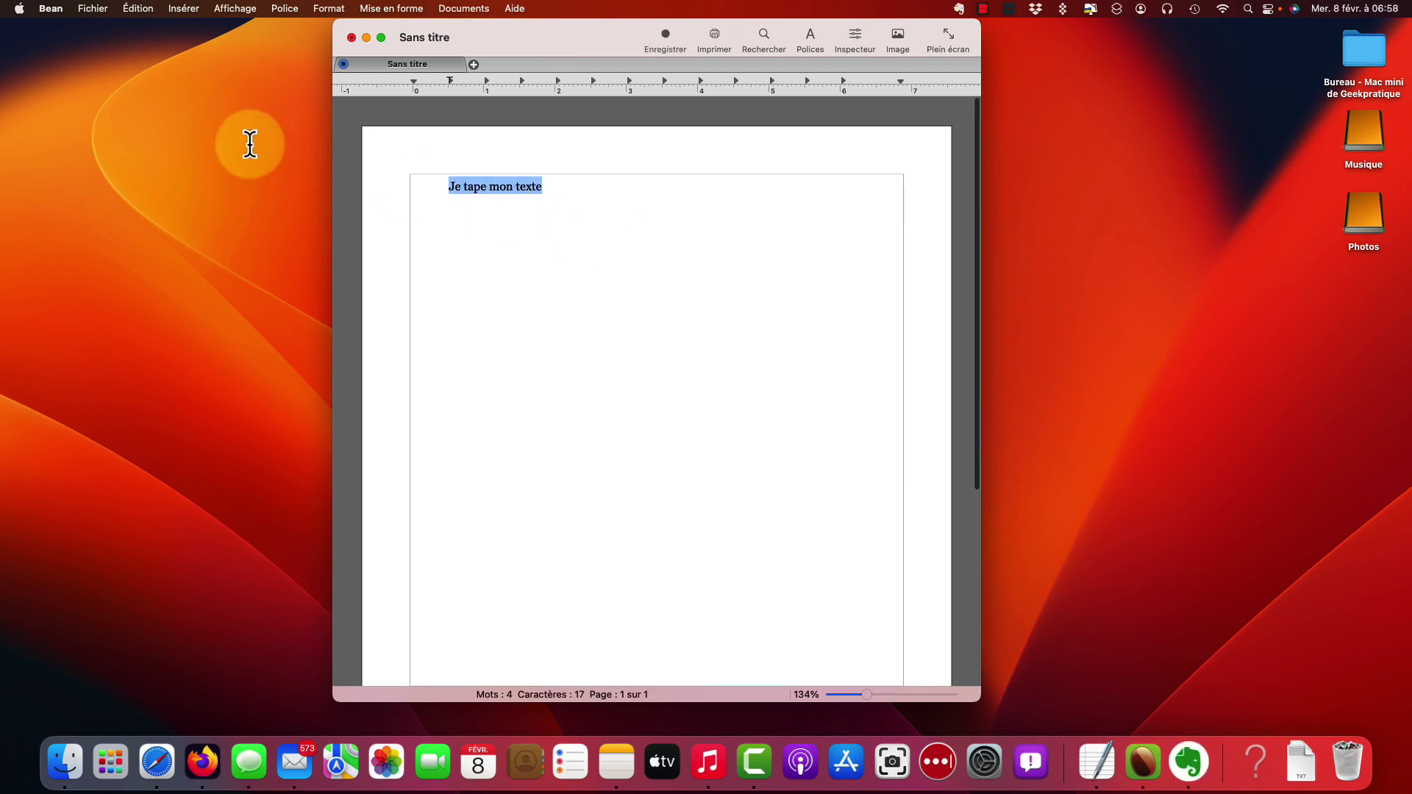
Replace "Je tape mon texte" with the copied Statue of Liberty text and add the title "La statue de la liberté" above it
key(super+v)
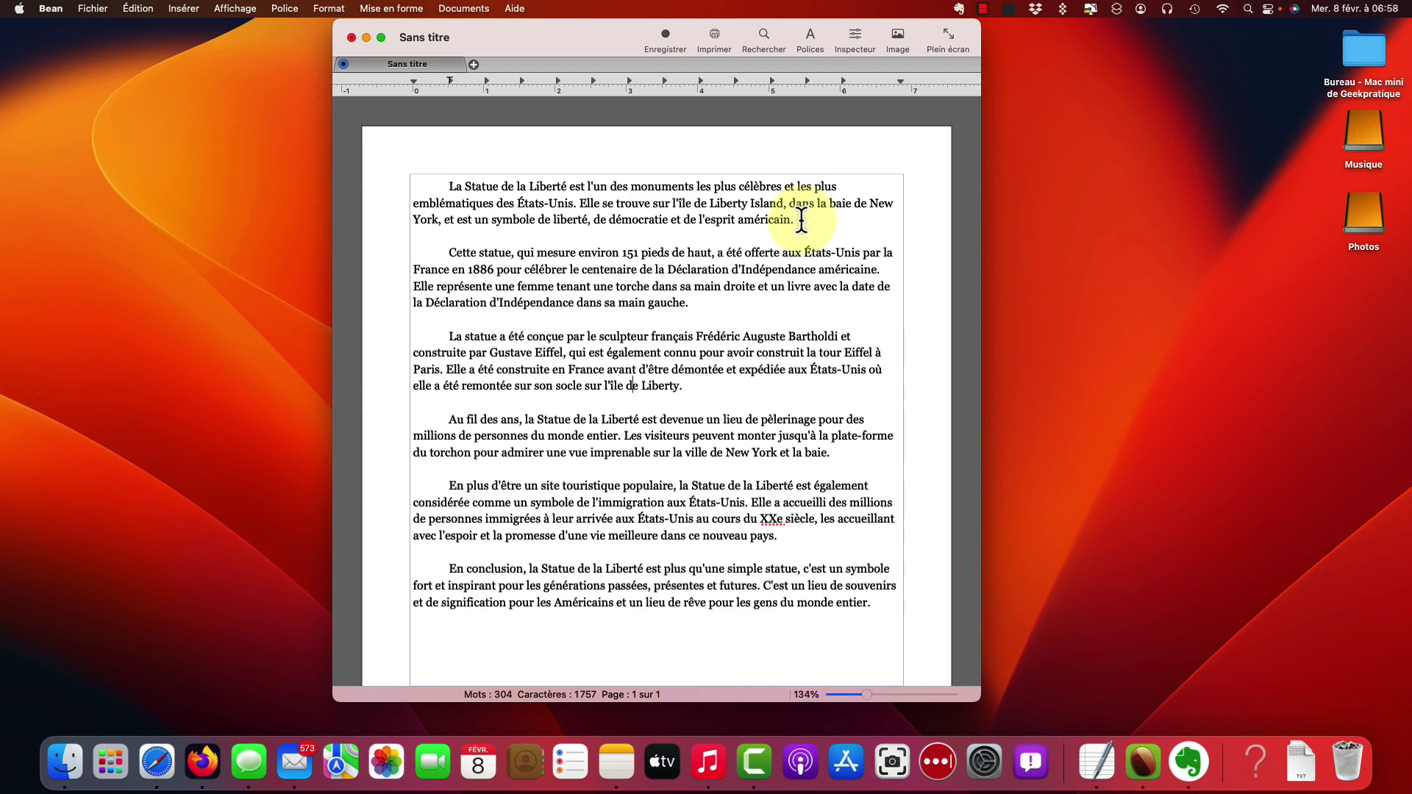
click(447, 185)
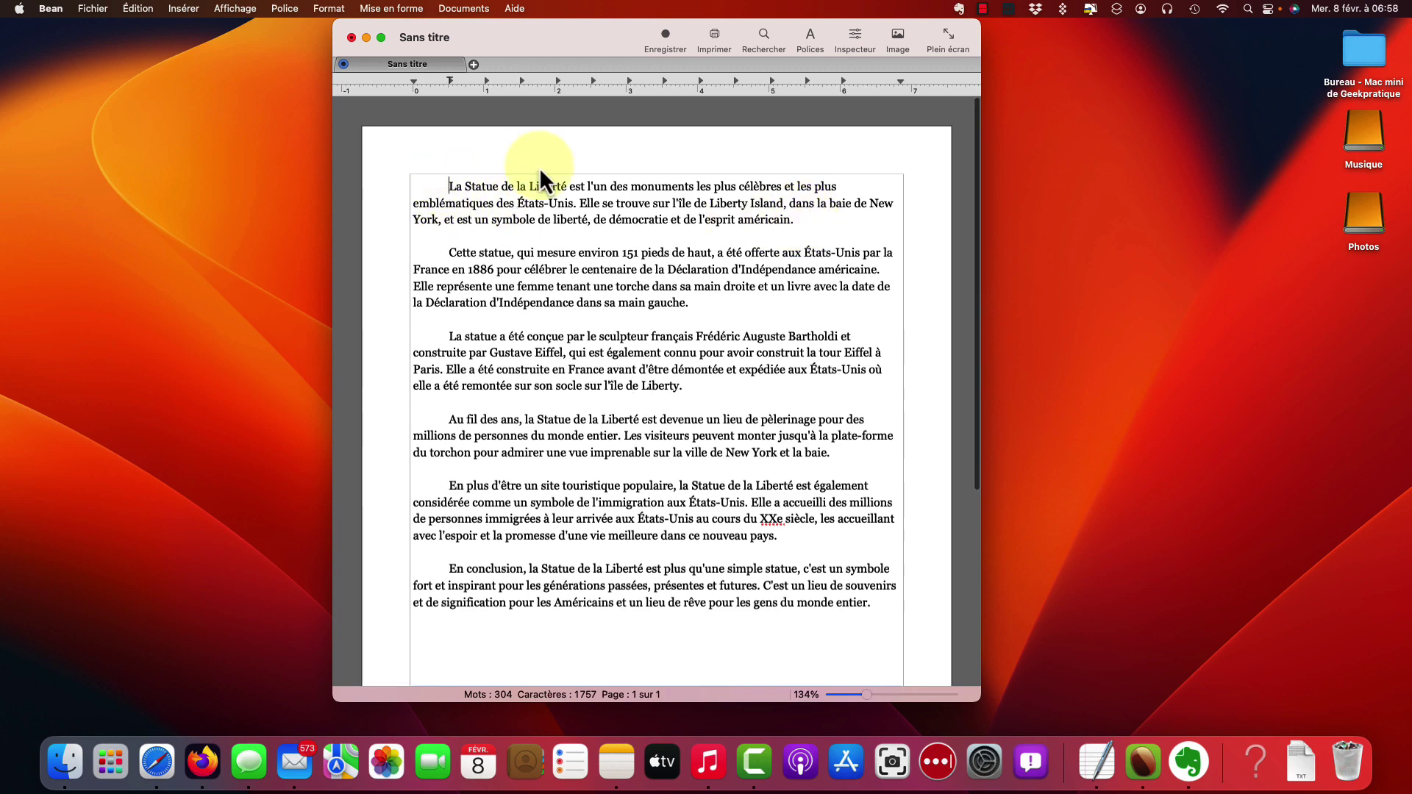
key(Return)
key(Return)
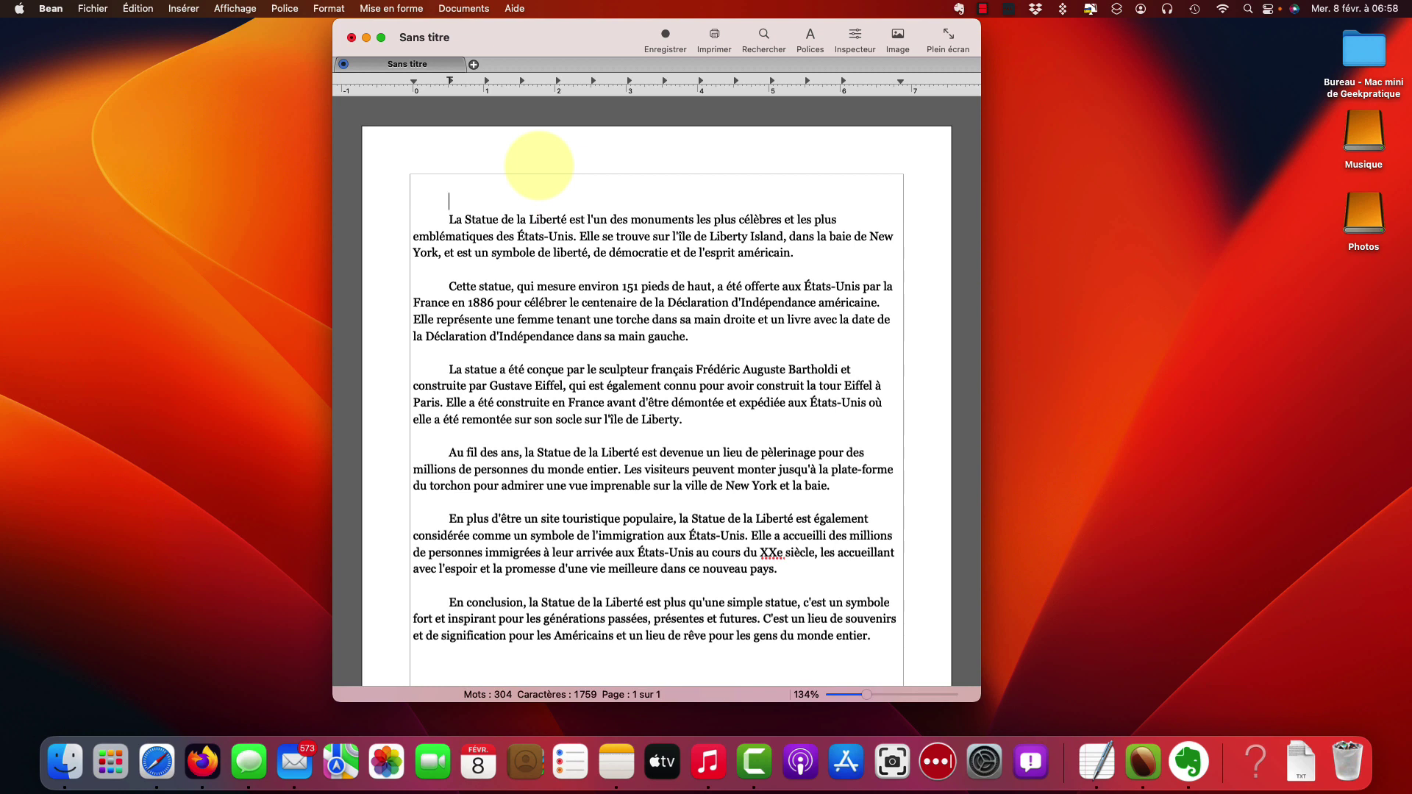
text(La statue de la liberté)
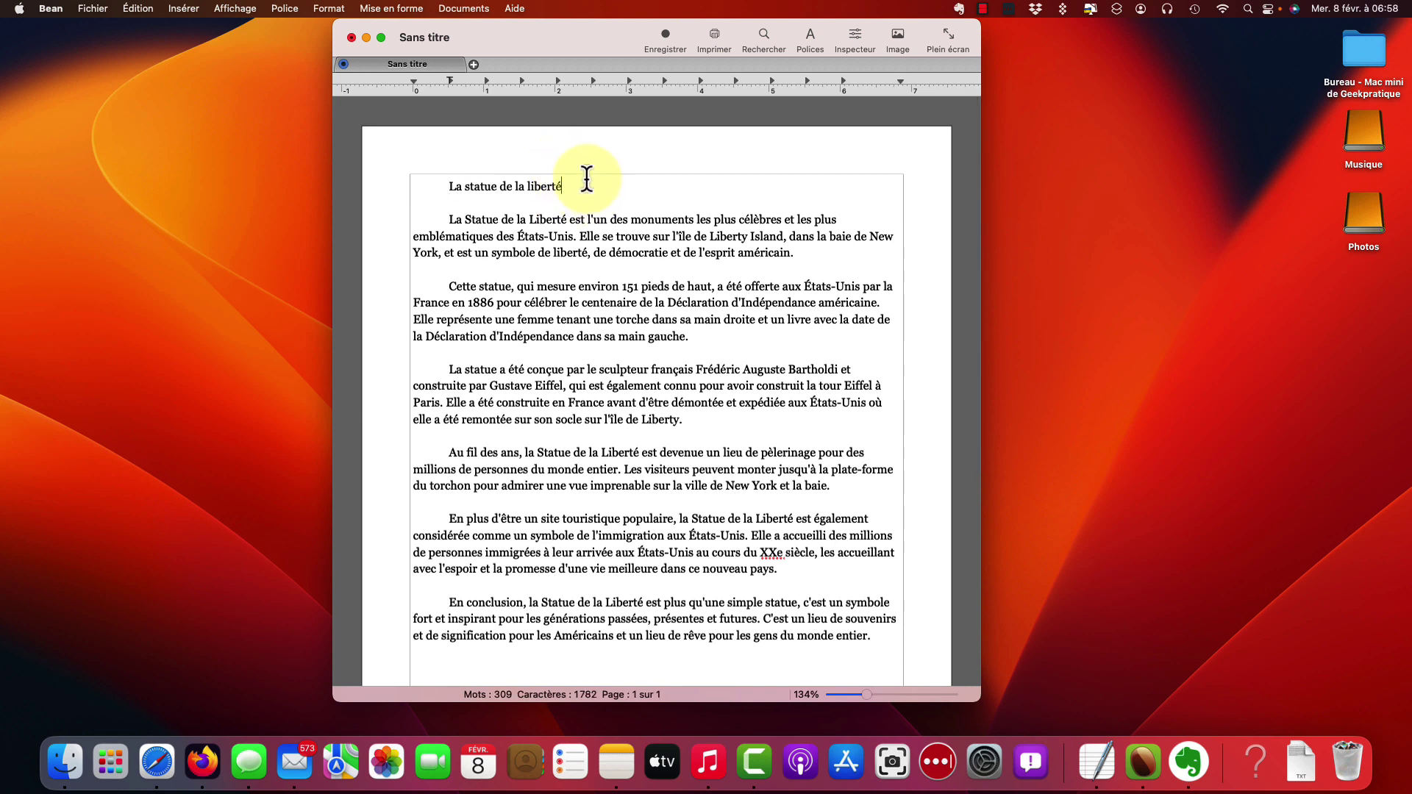
Make the title "La statue de la liberté" bold and centre it using the Inspector
drag(563, 186, 441, 186)
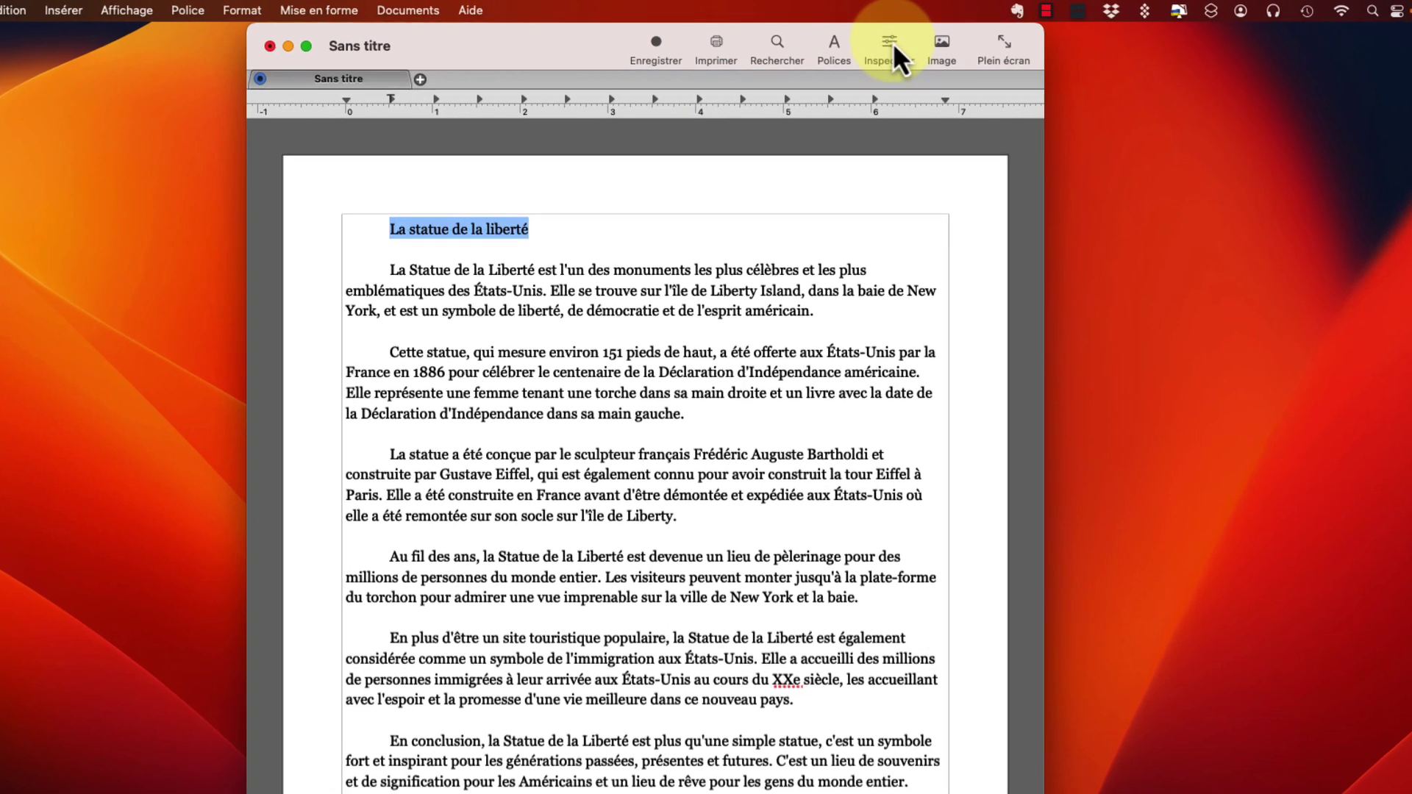
click(891, 45)
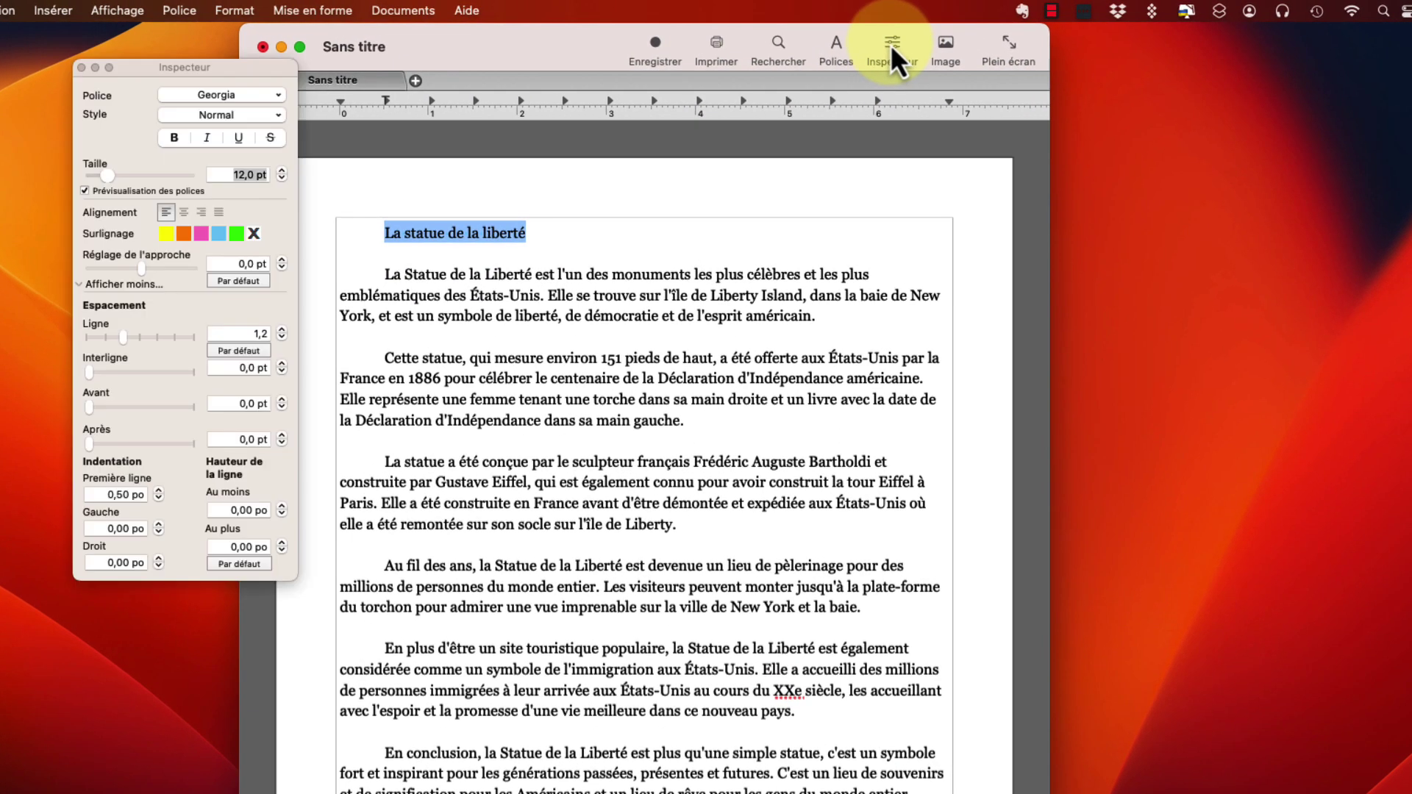
click(174, 140)
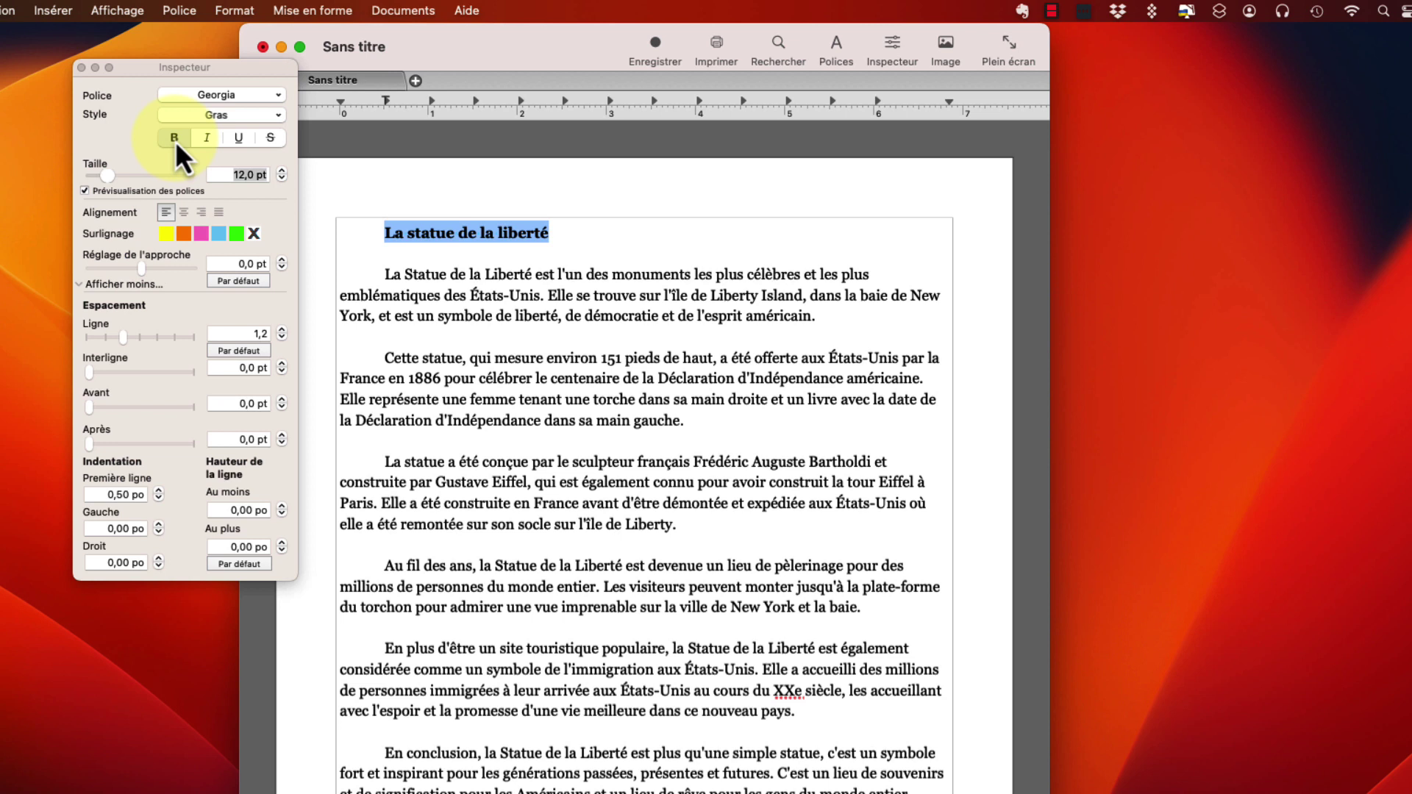
click(184, 211)
click(653, 430)
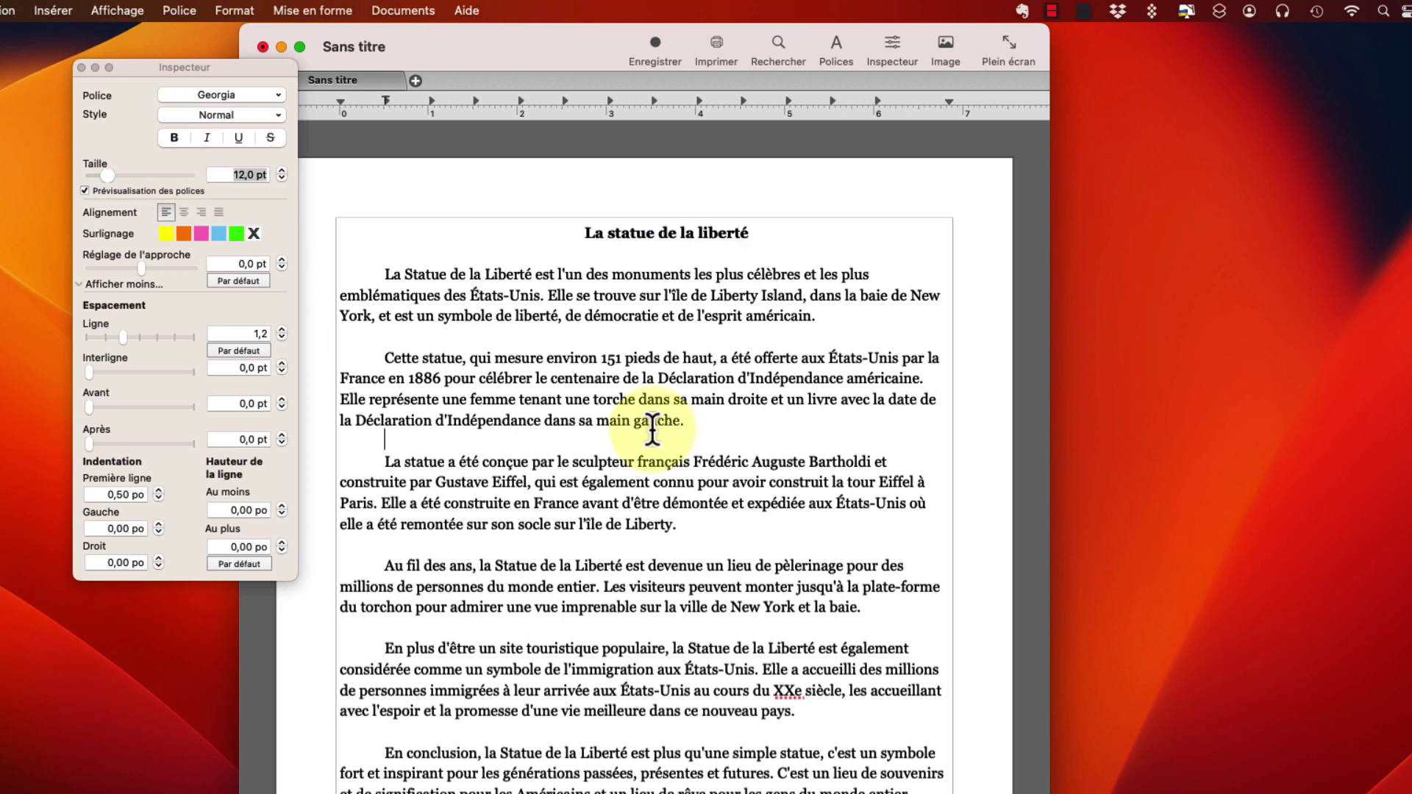
click(565, 399)
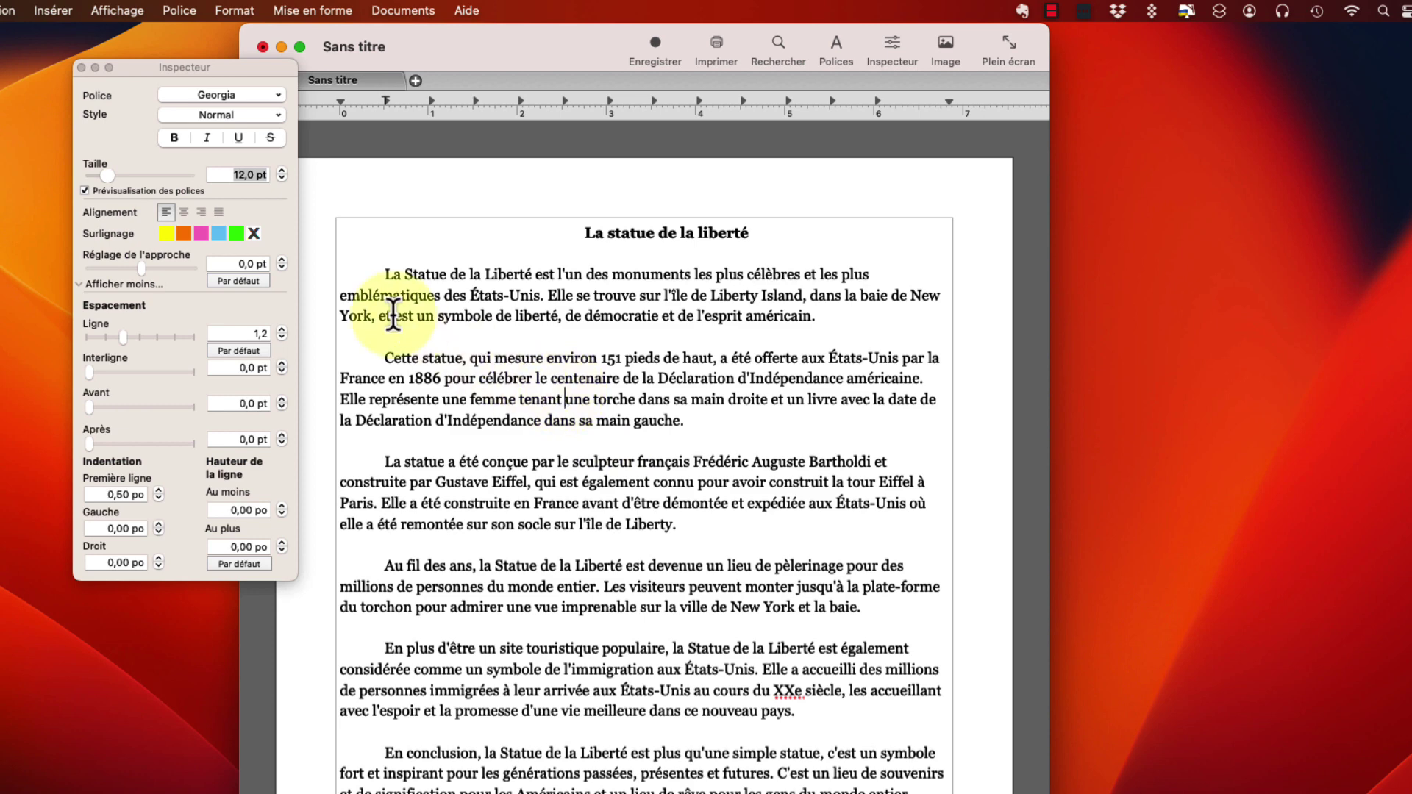
scroll(559, 353, down, 5)
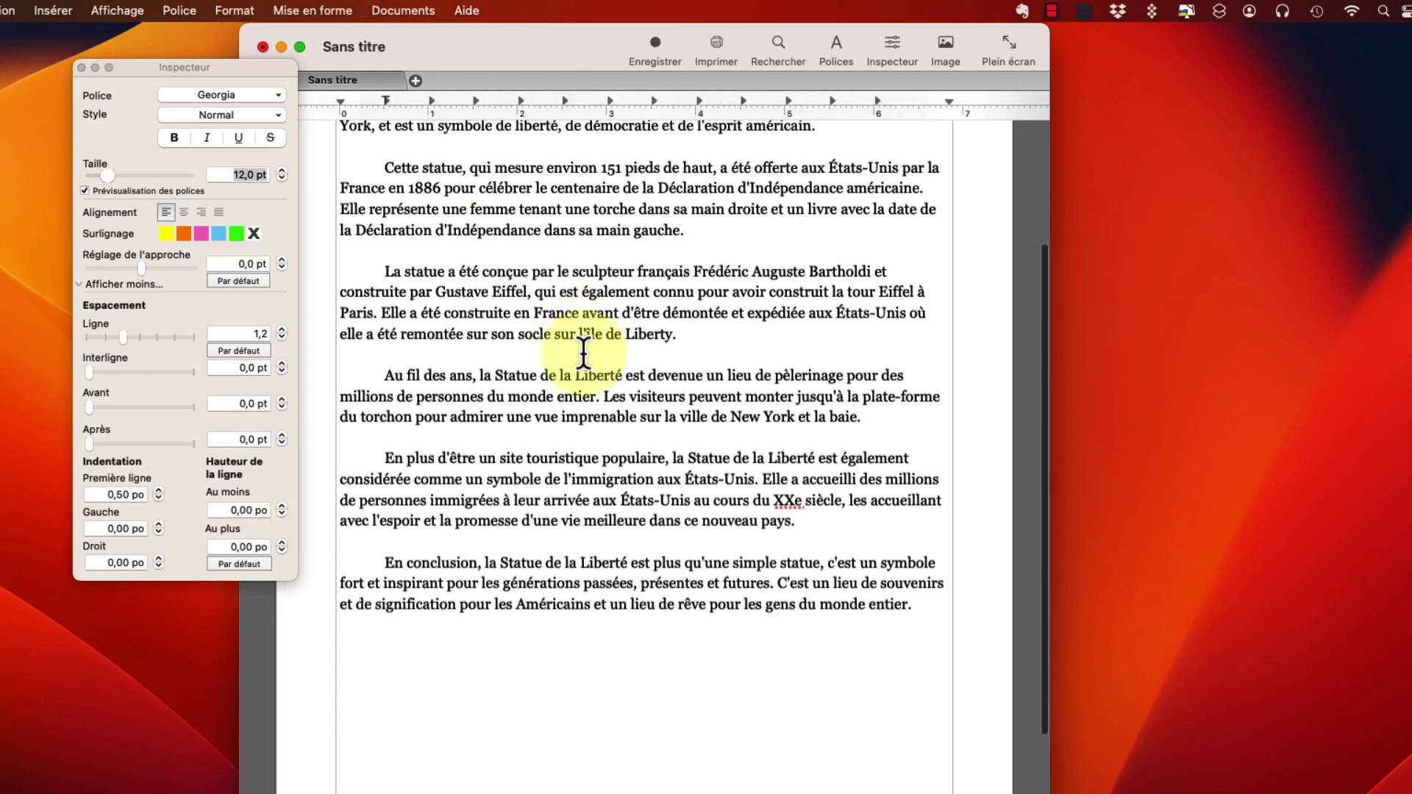
scroll(583, 353, up, 5)
click(580, 357)
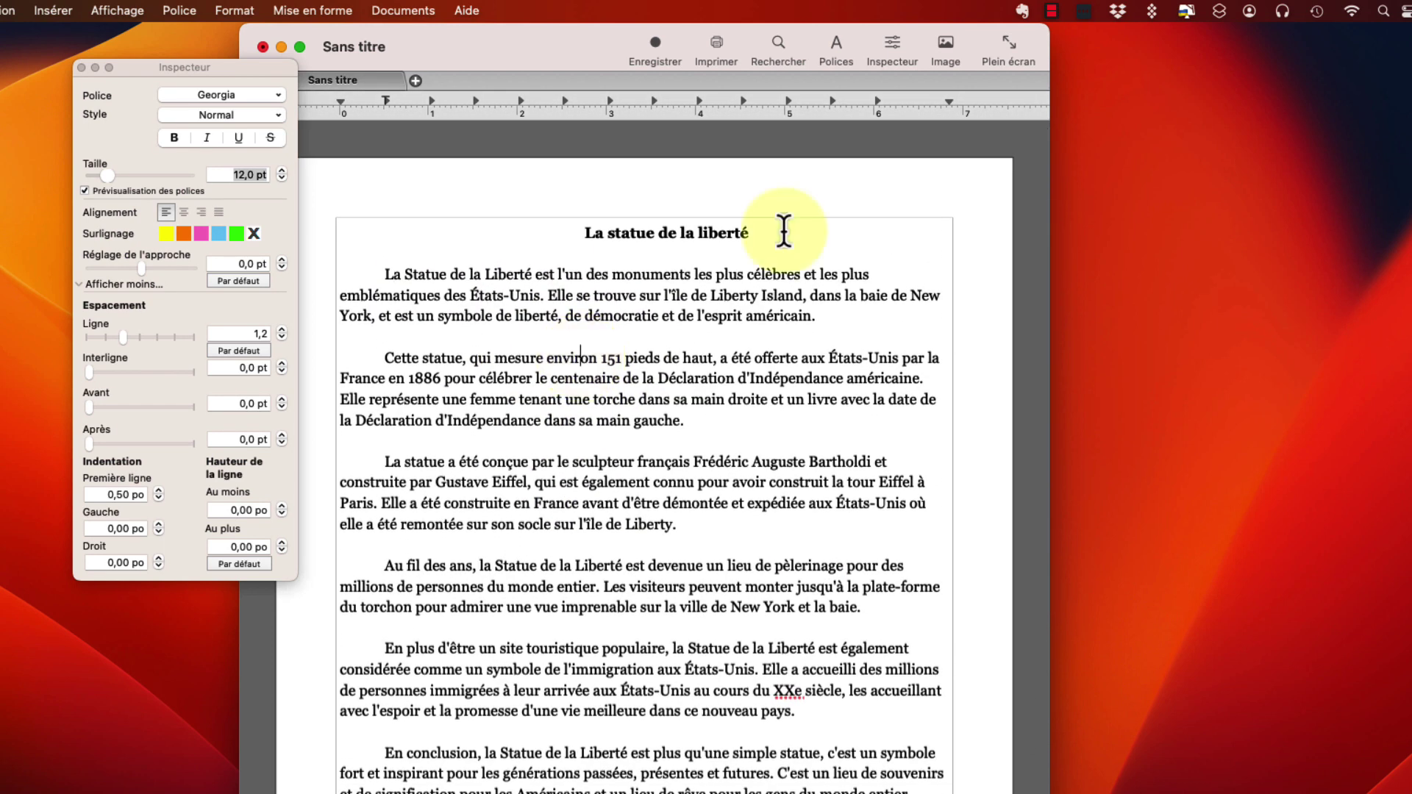
Set the title's font to Arial Black at 16 pt and highlight it in yellow
drag(784, 233, 529, 229)
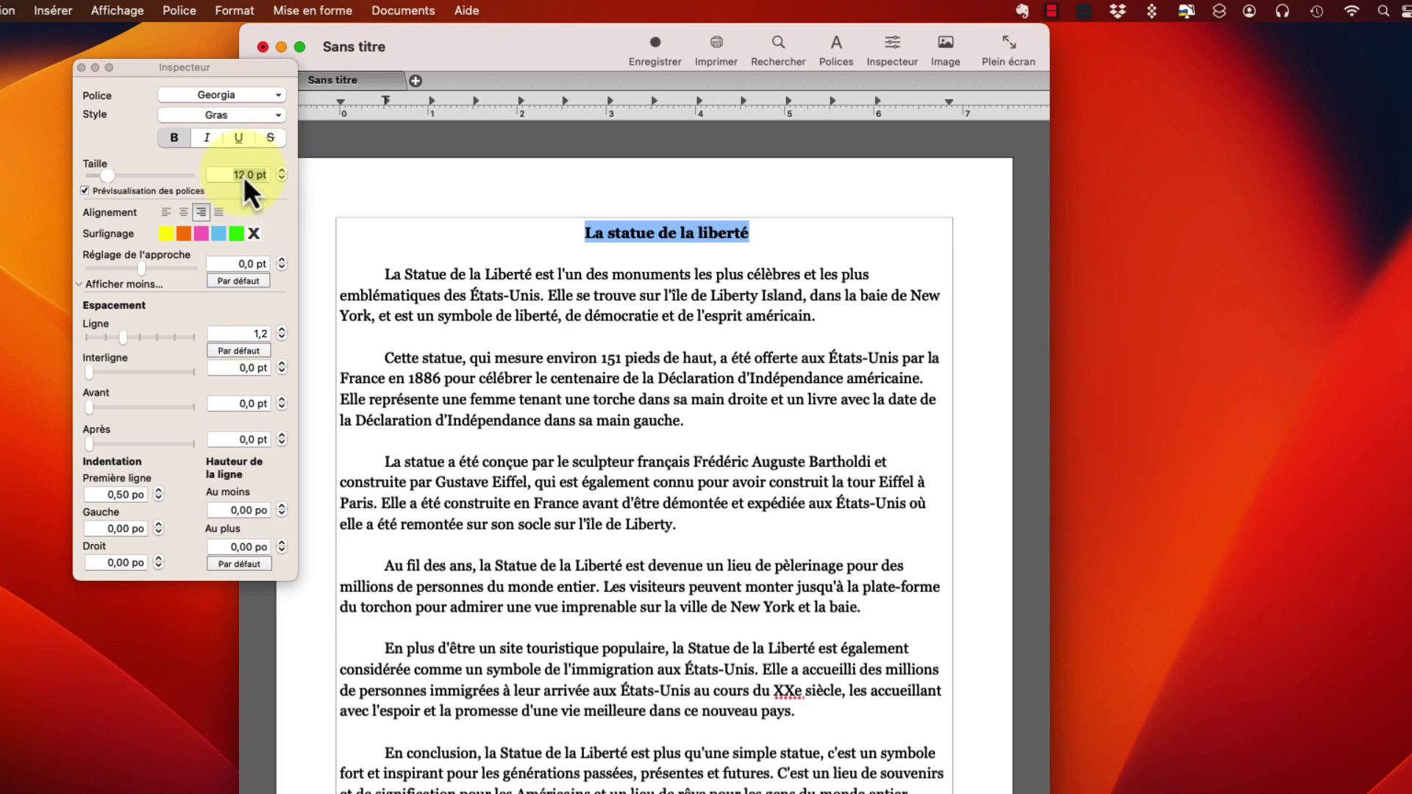
click(228, 95)
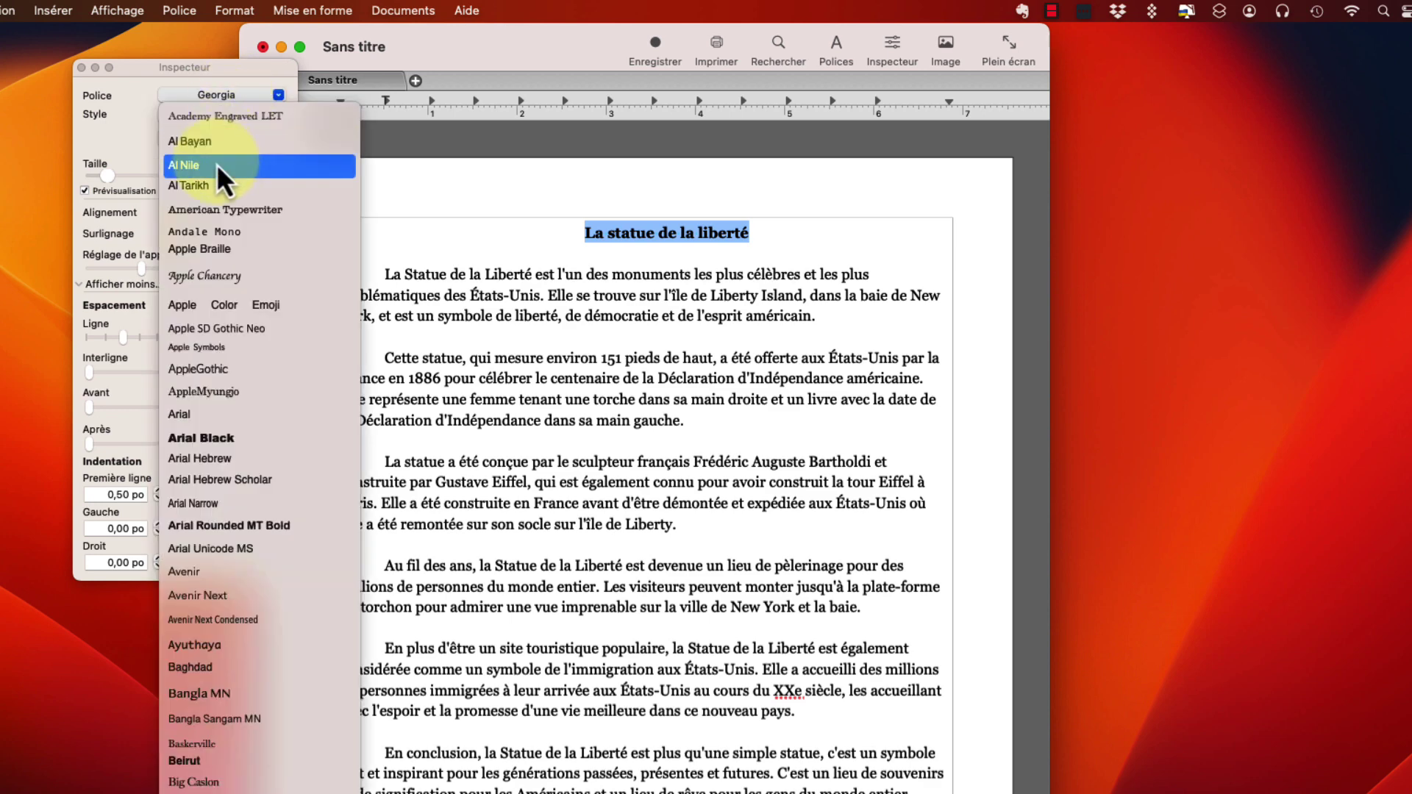
click(233, 439)
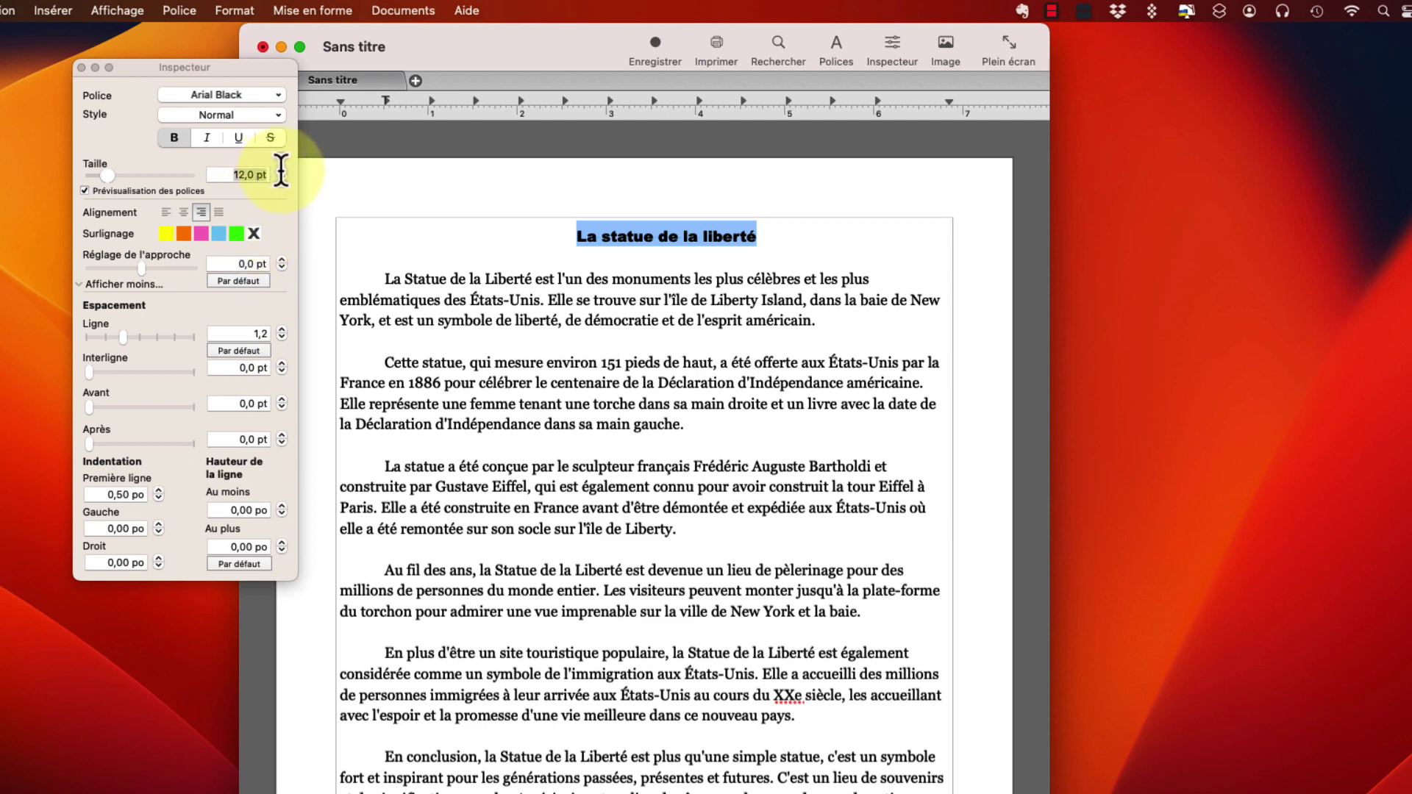
click(282, 170)
click(282, 170)
click(282, 170)
click(281, 170)
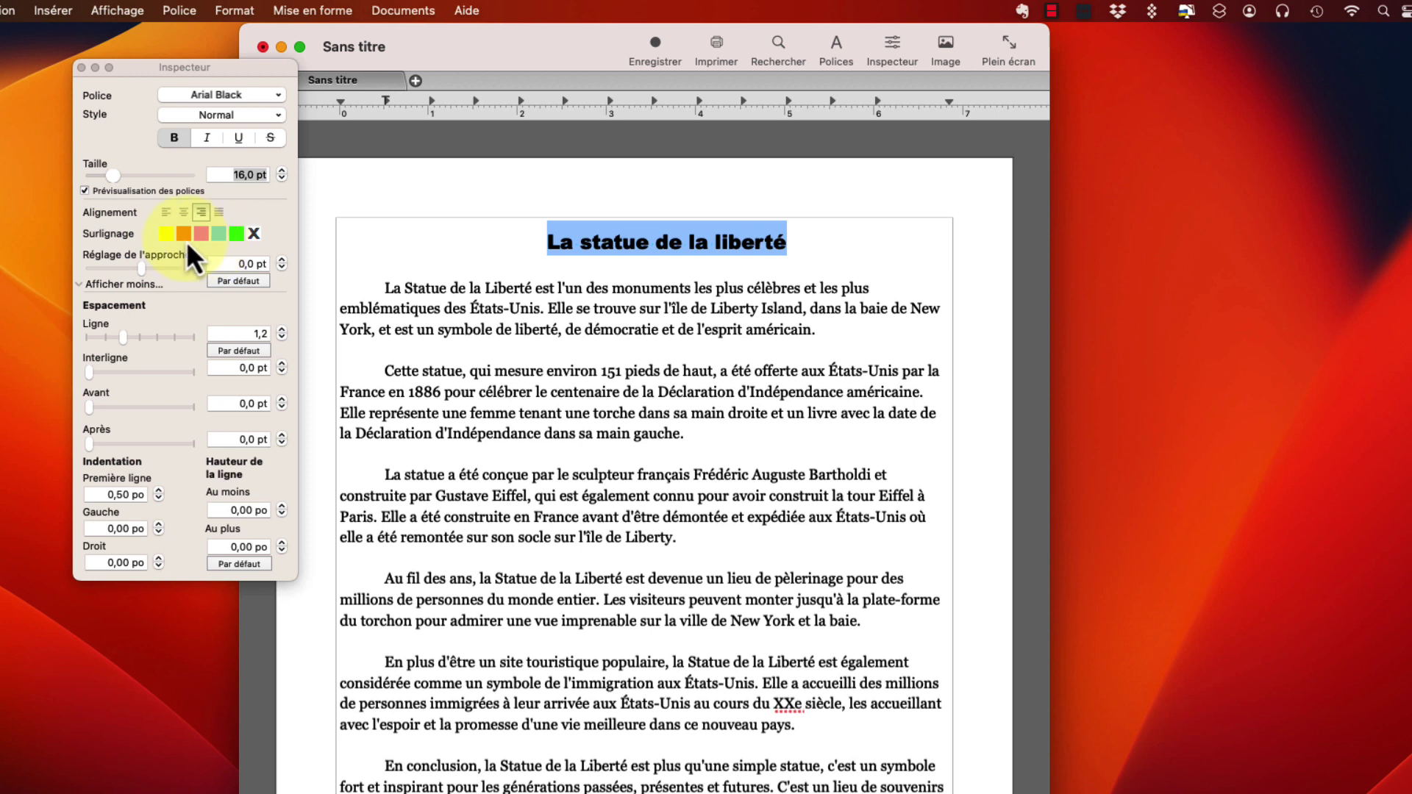
click(167, 233)
click(646, 324)
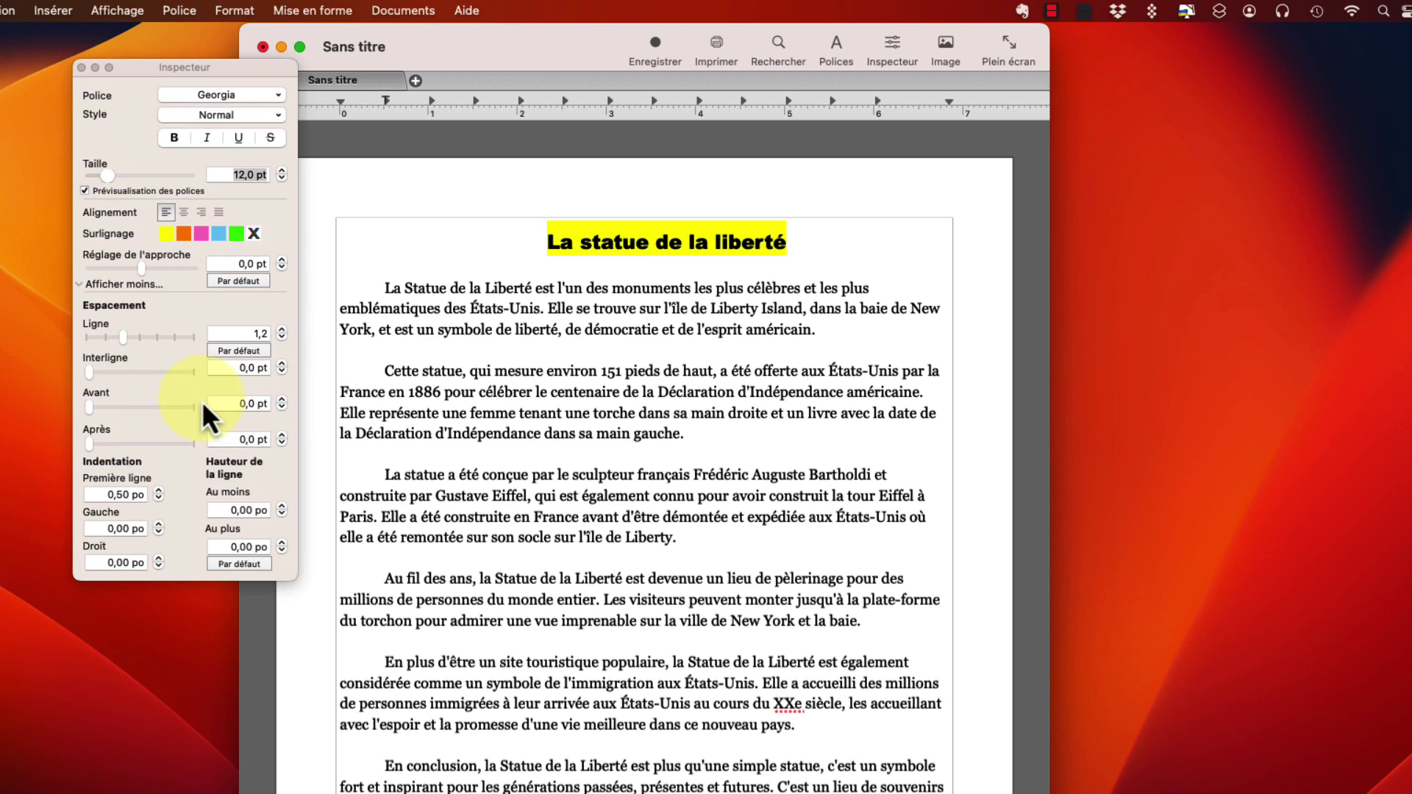
click(647, 329)
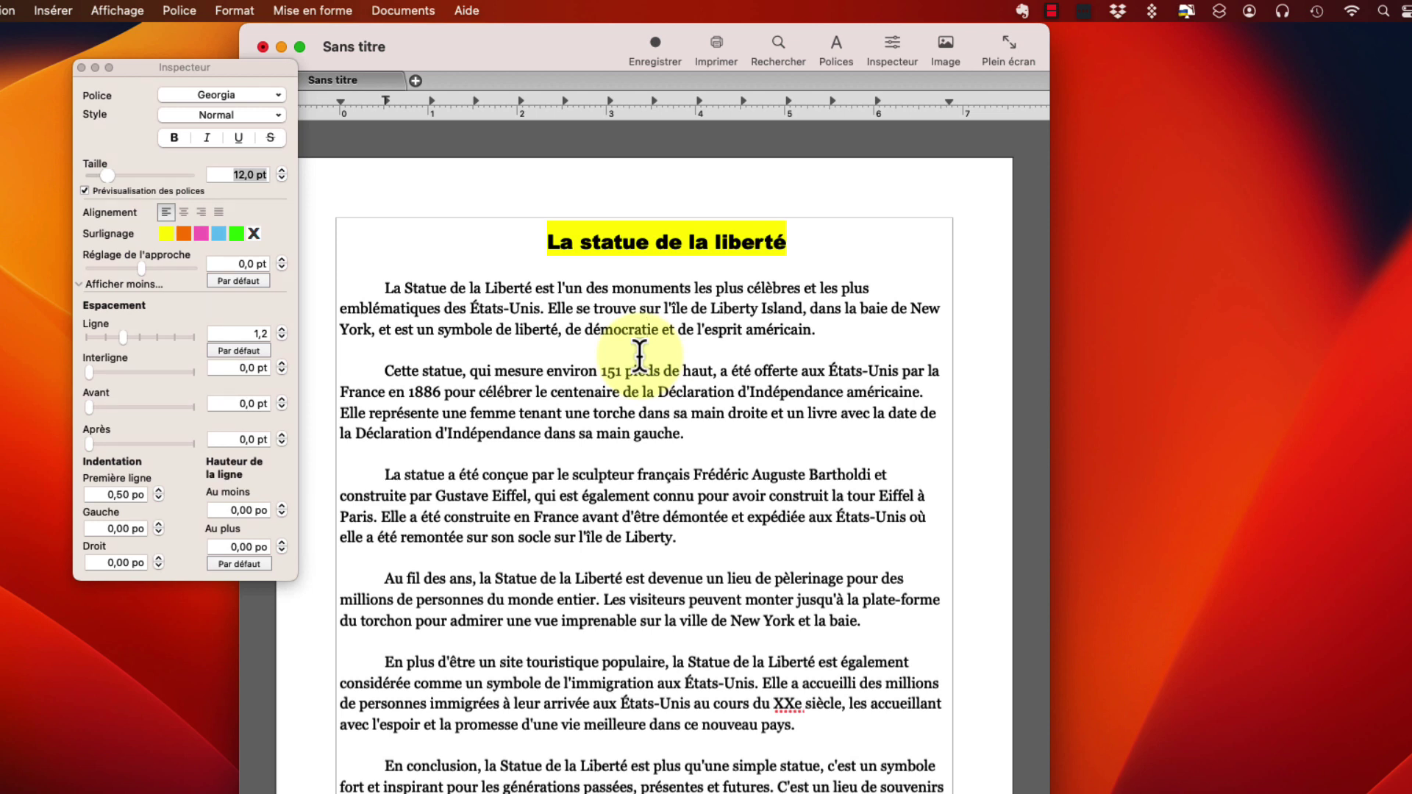
click(737, 413)
click(250, 175)
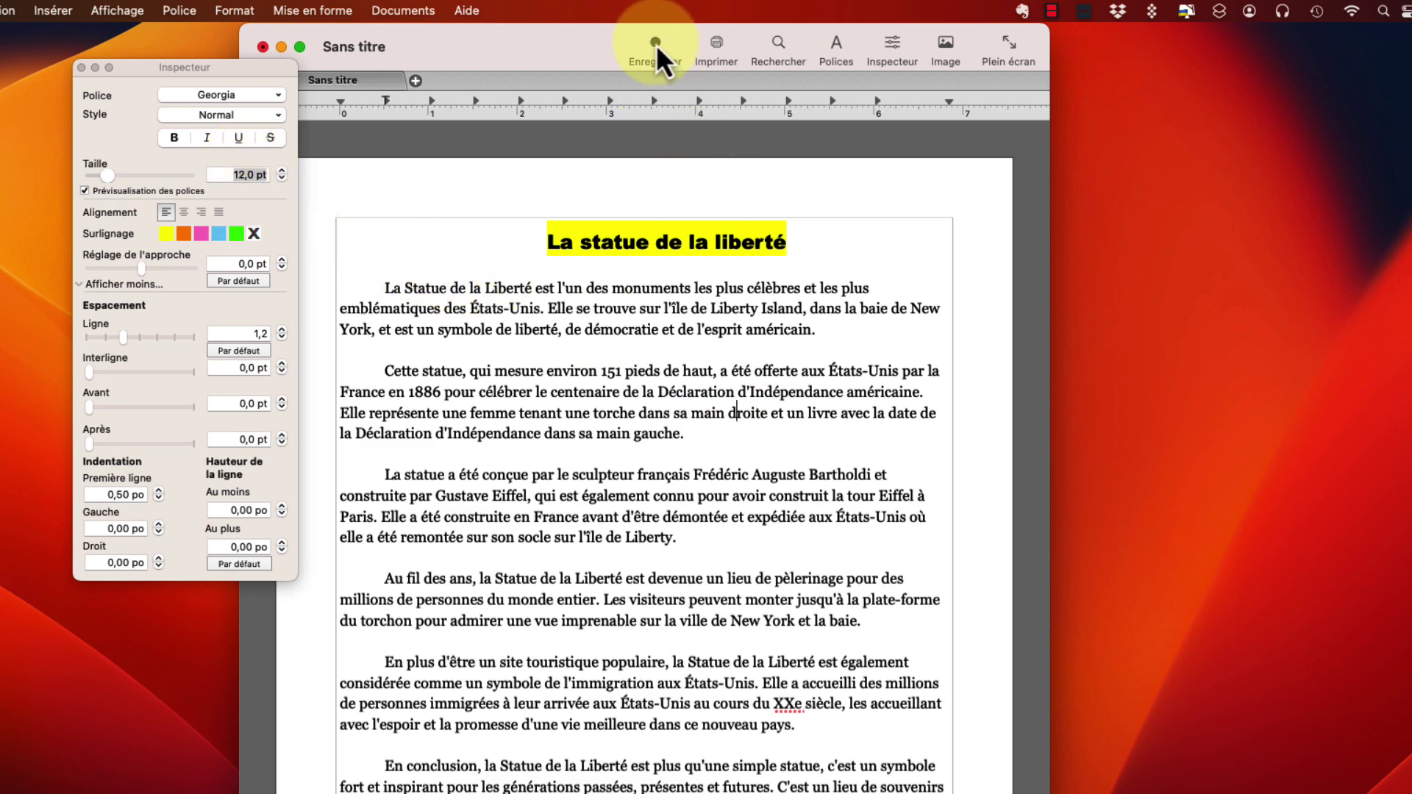
Save the document as "Statue de la liberté" in .bean format in the iCloud Documents folder
click(657, 45)
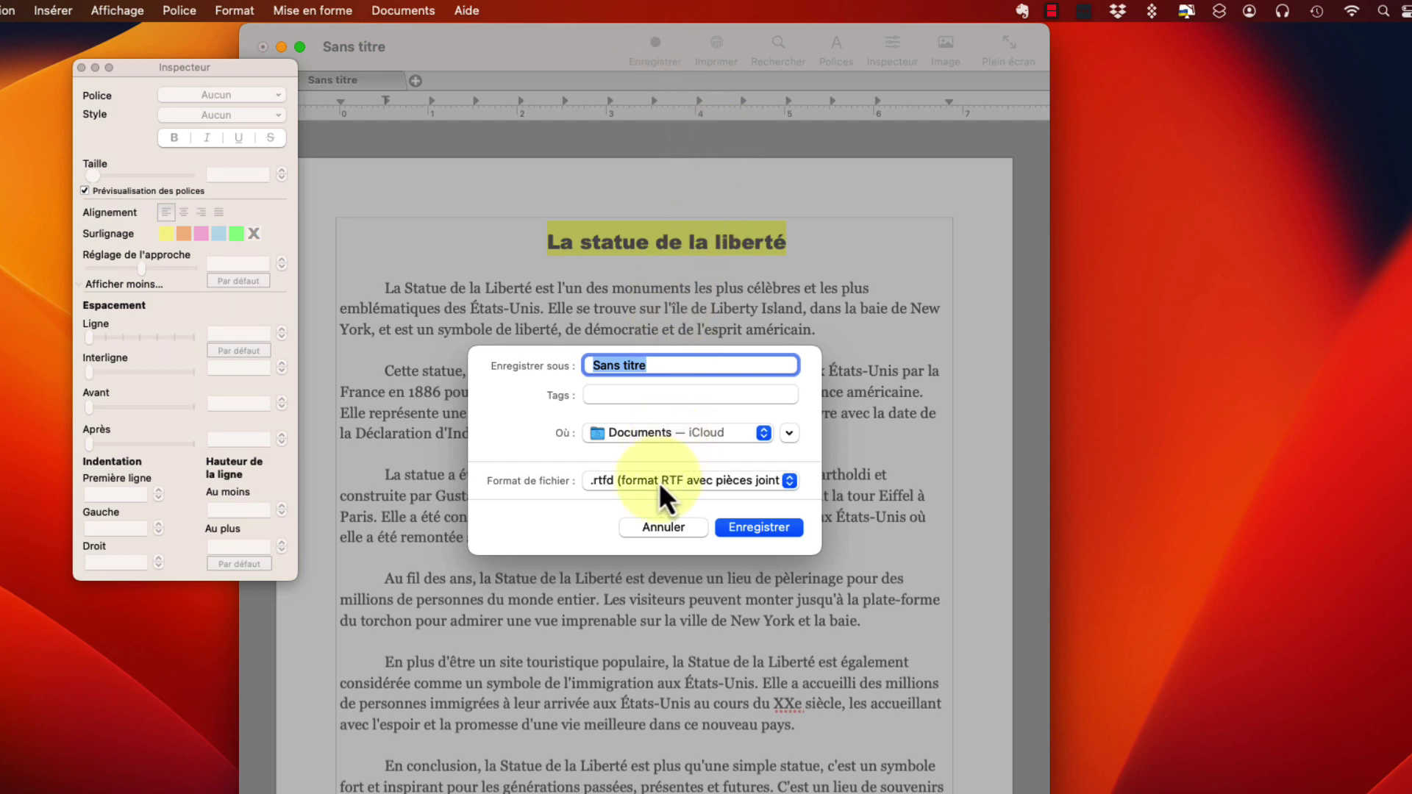
click(734, 483)
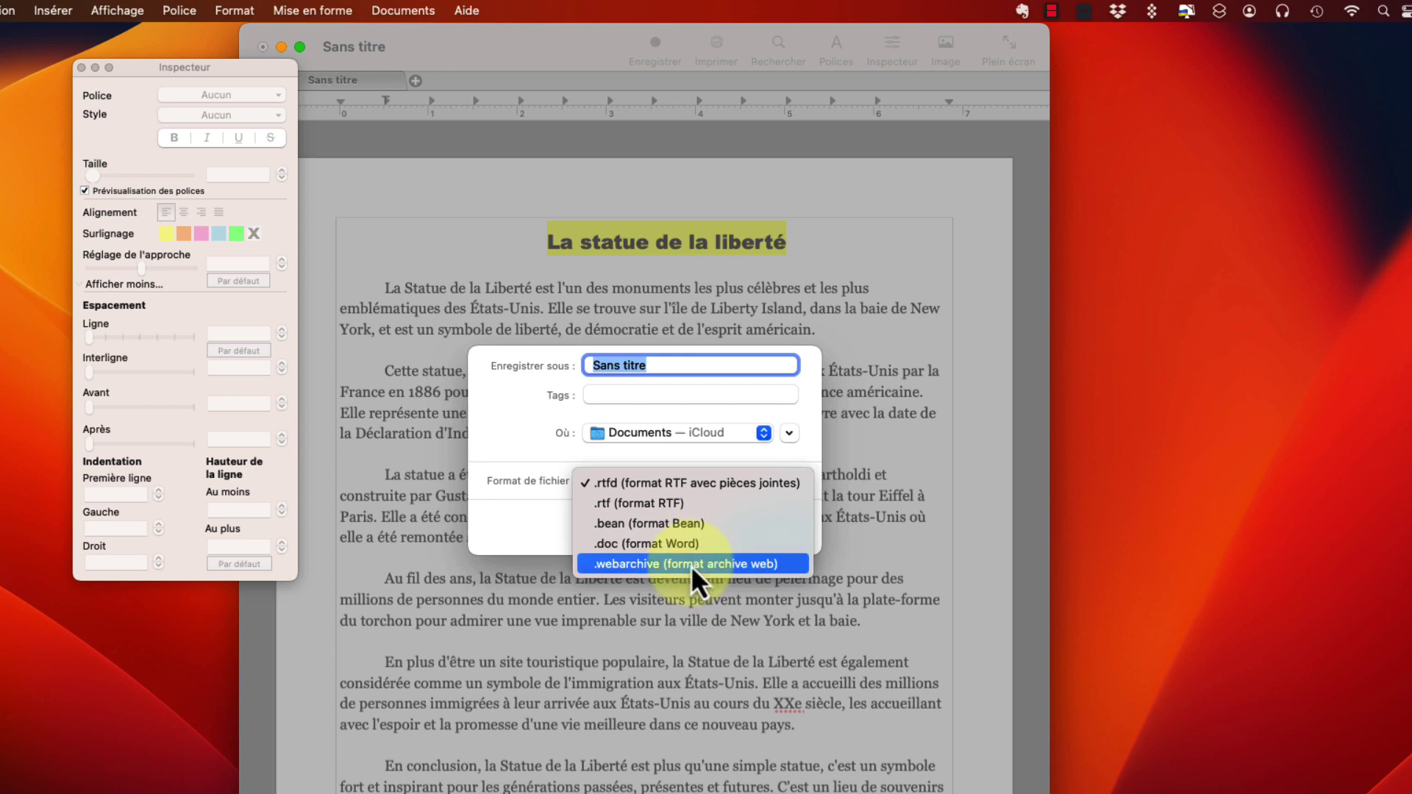
click(625, 526)
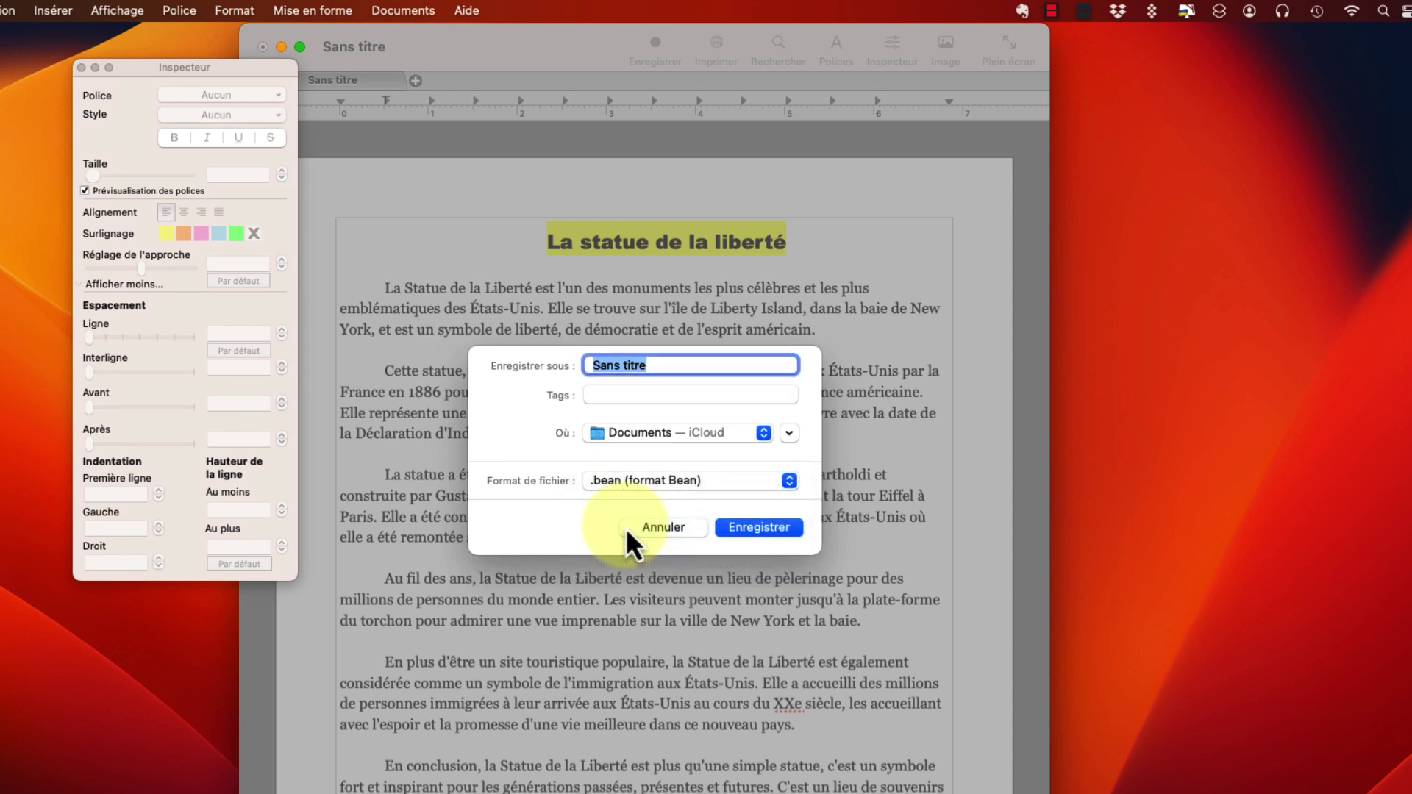
text(Statue de la liberté)
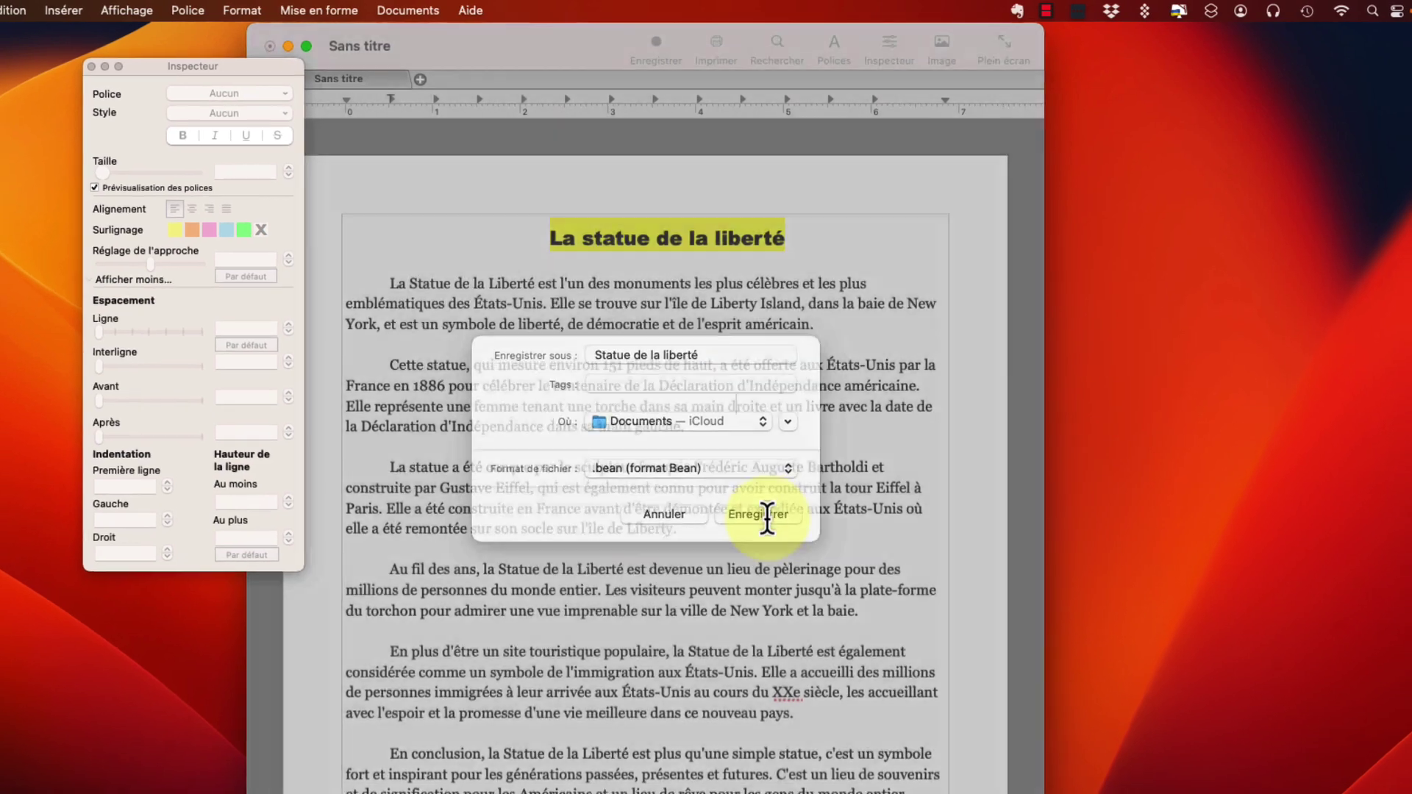
click(769, 530)
Move the Inspector clear of the document and display the floating information window on the opposite side of the page
drag(303, 56, 211, 121)
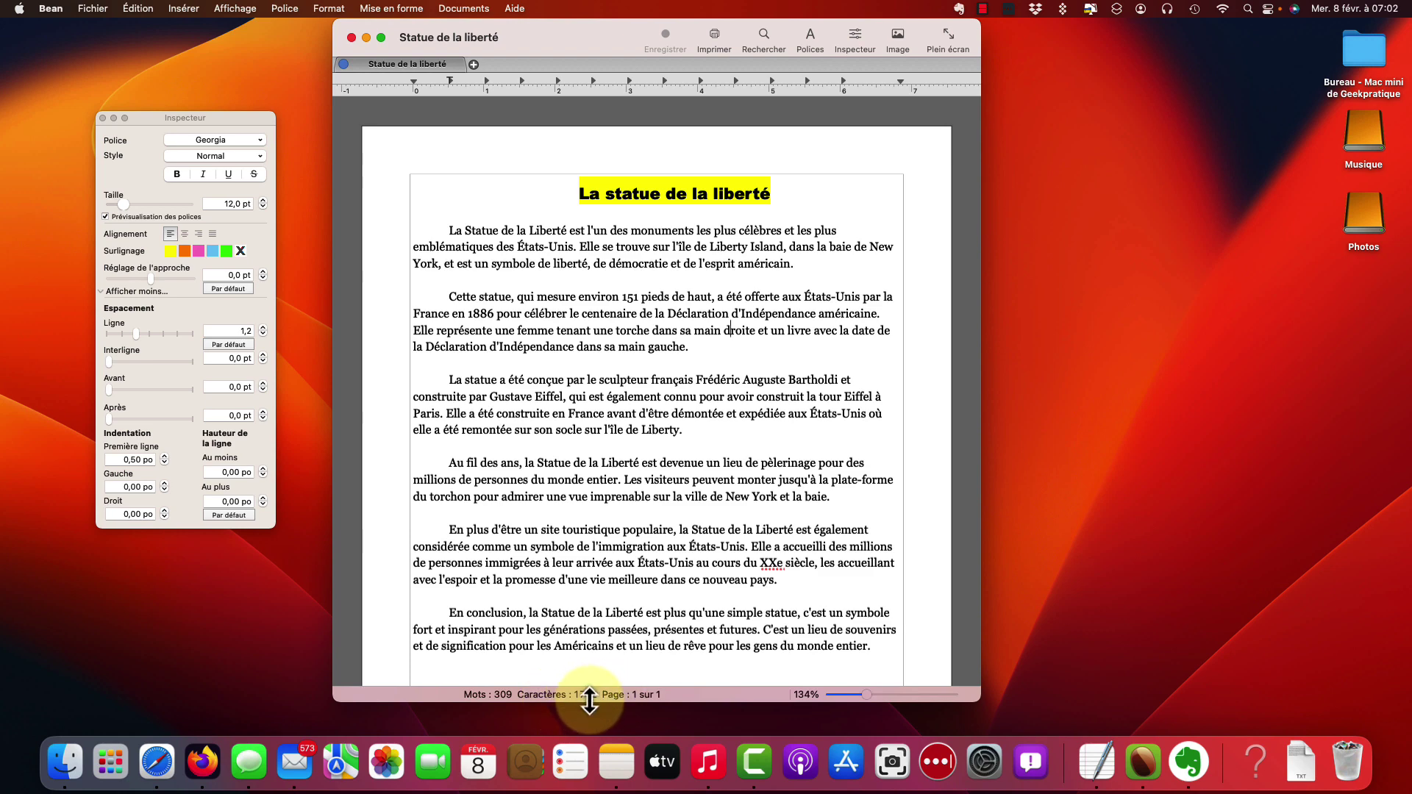
click(235, 9)
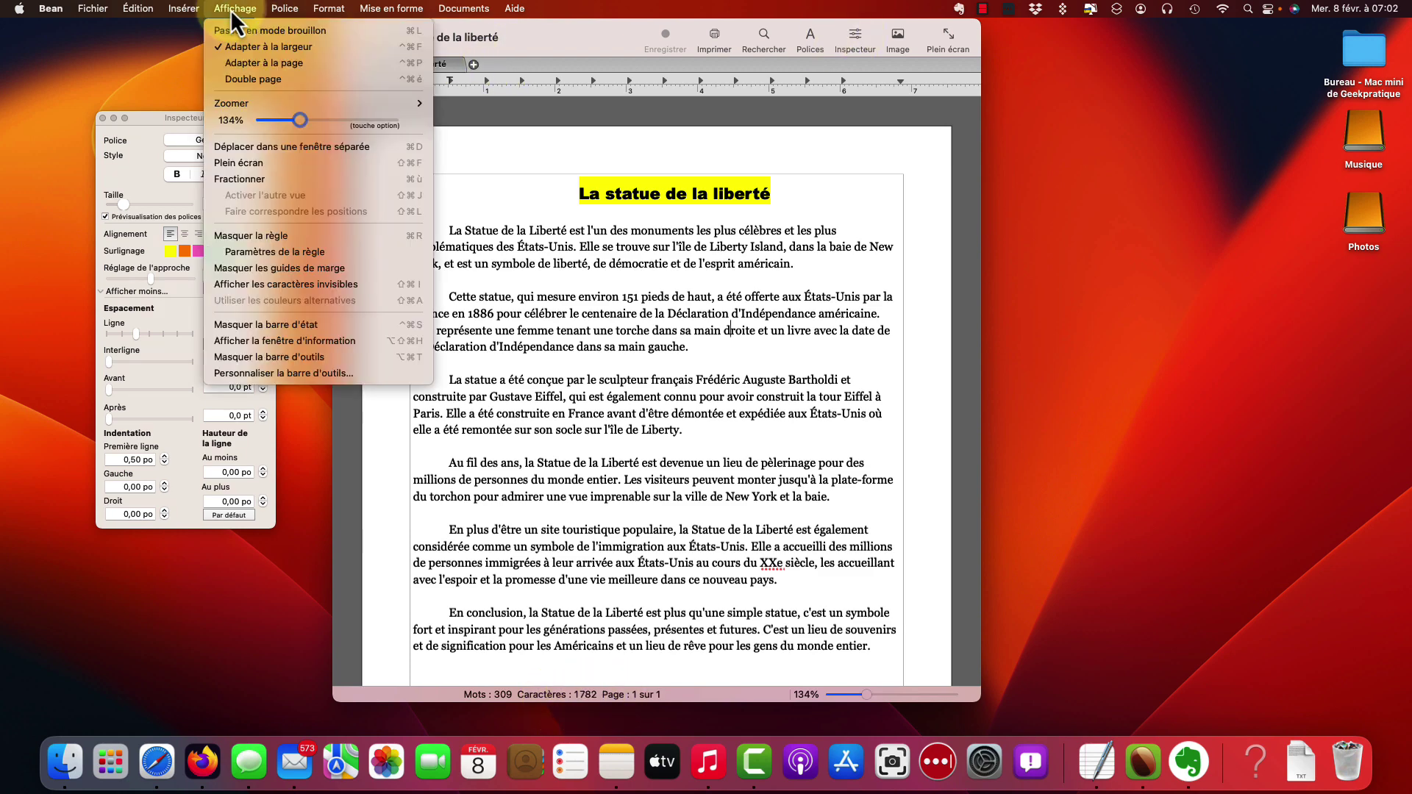
click(293, 341)
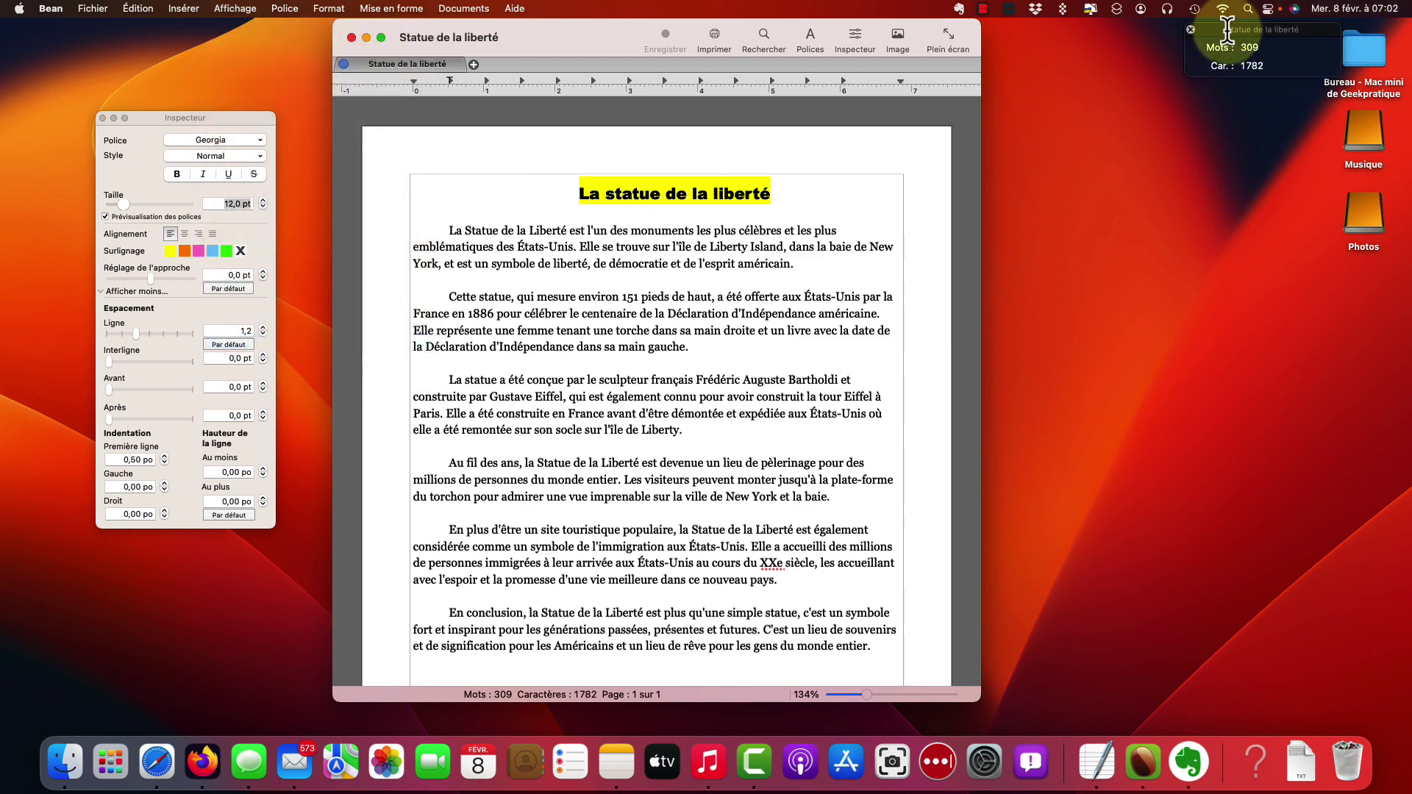
drag(1241, 28, 1077, 59)
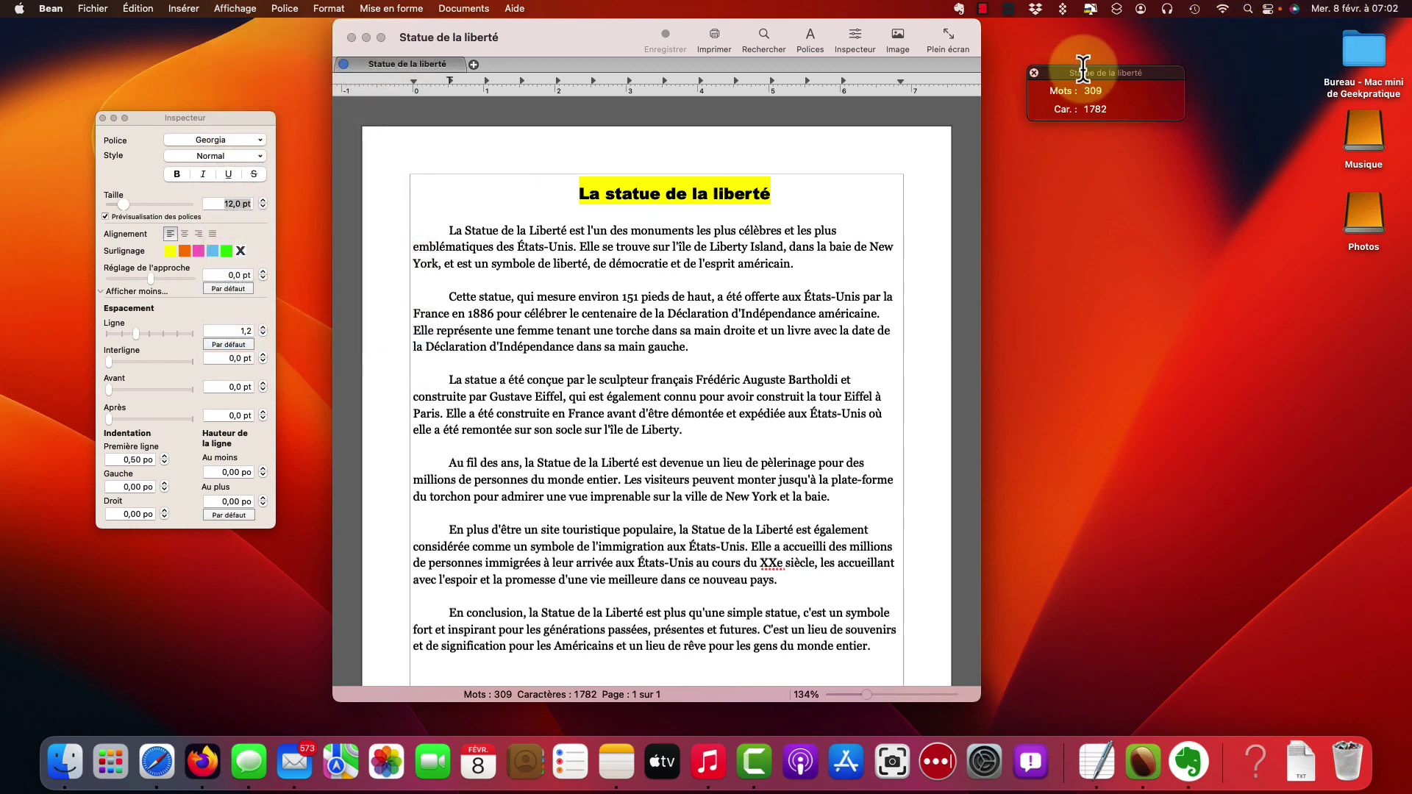
Add the line "c'est claculé en temps réel" below the concluding paragraph
scroll(866, 382, down, 8)
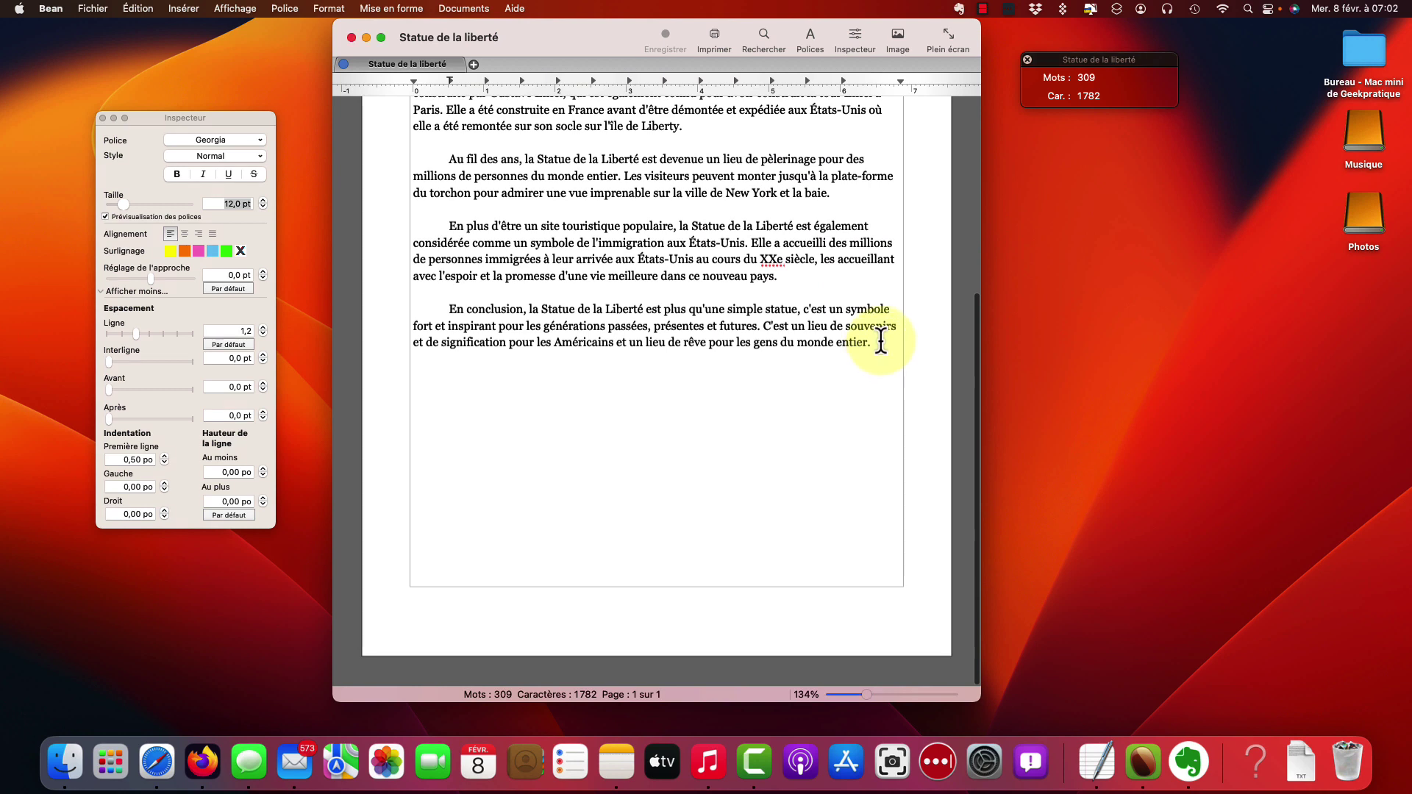
click(881, 342)
key(Return)
text(c')
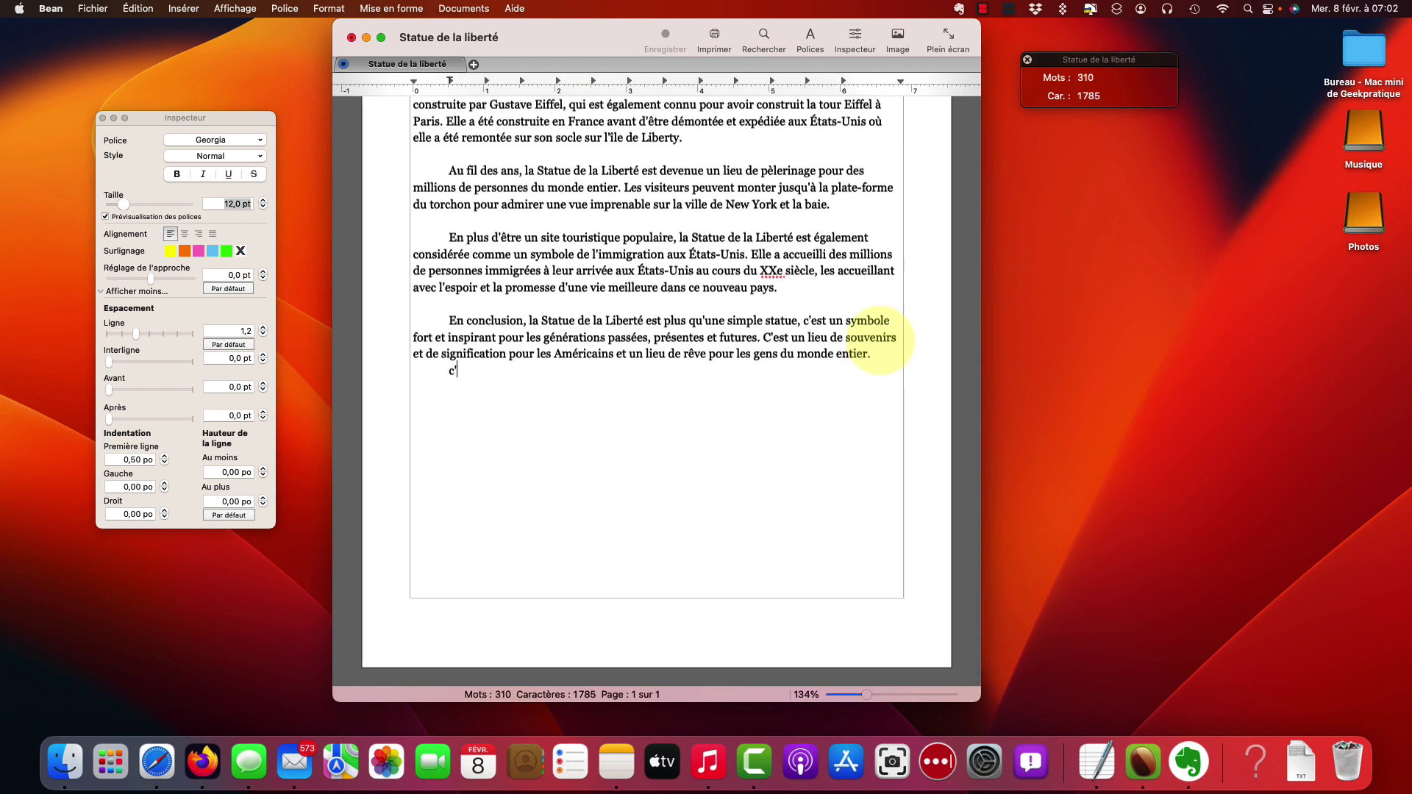
text(est clacu)
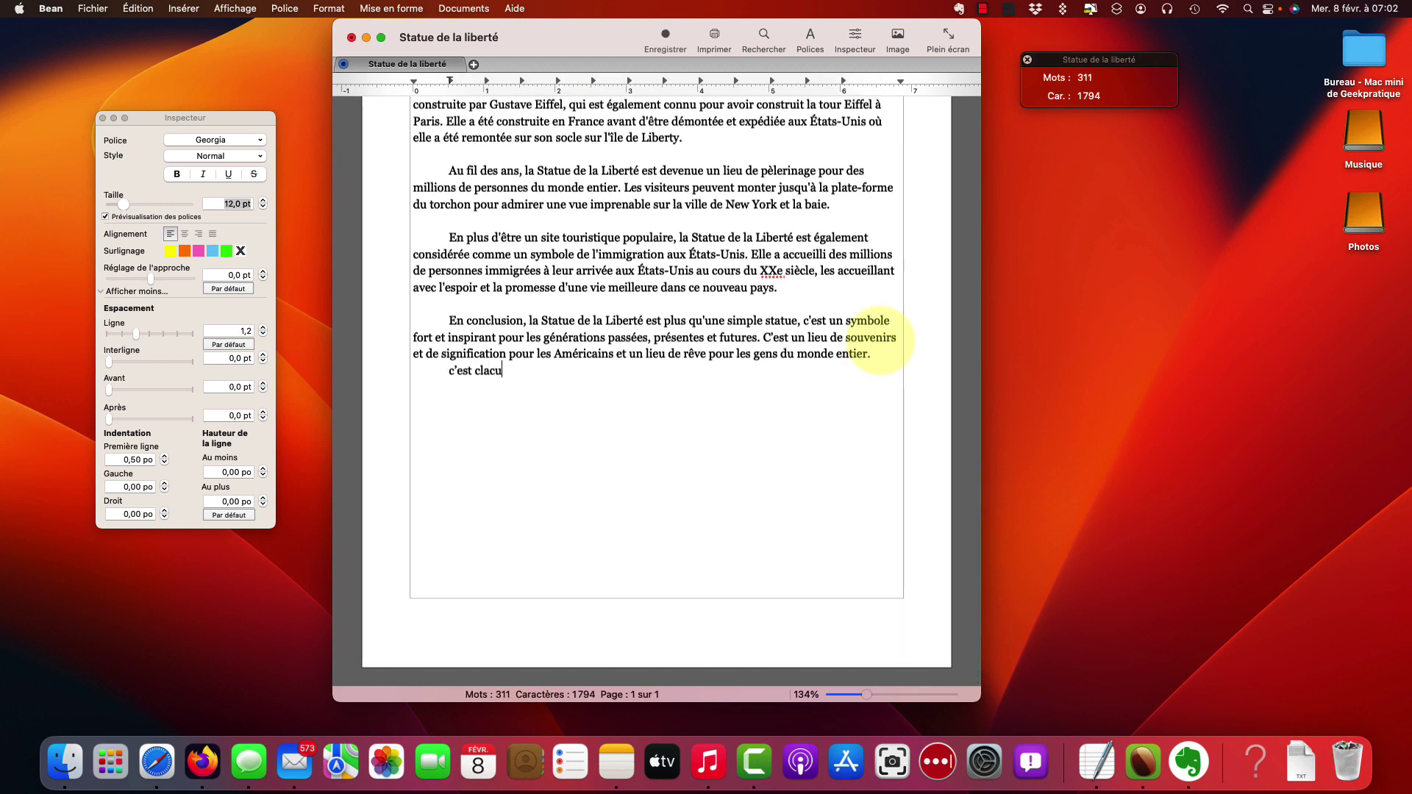
text(lé en te)
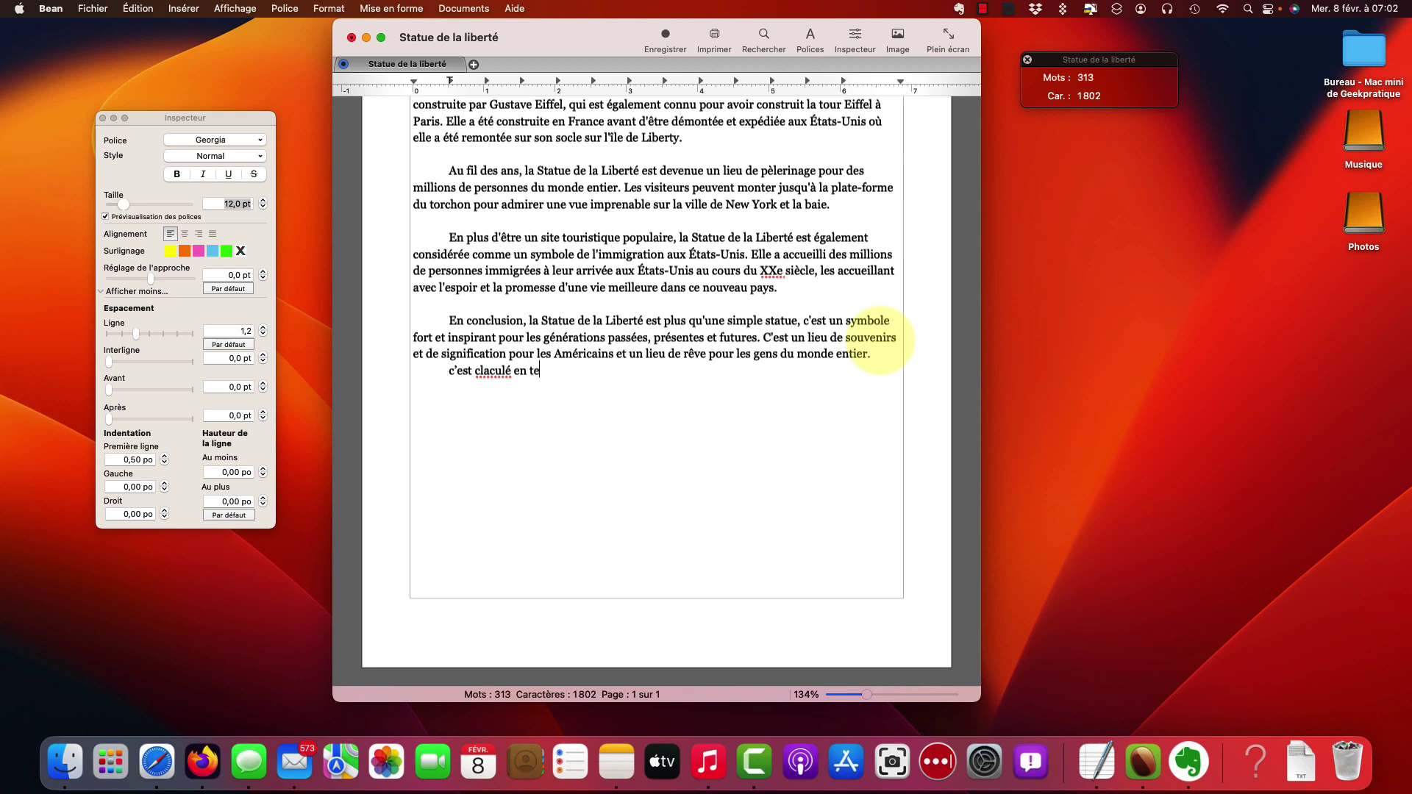
text(mps réel)
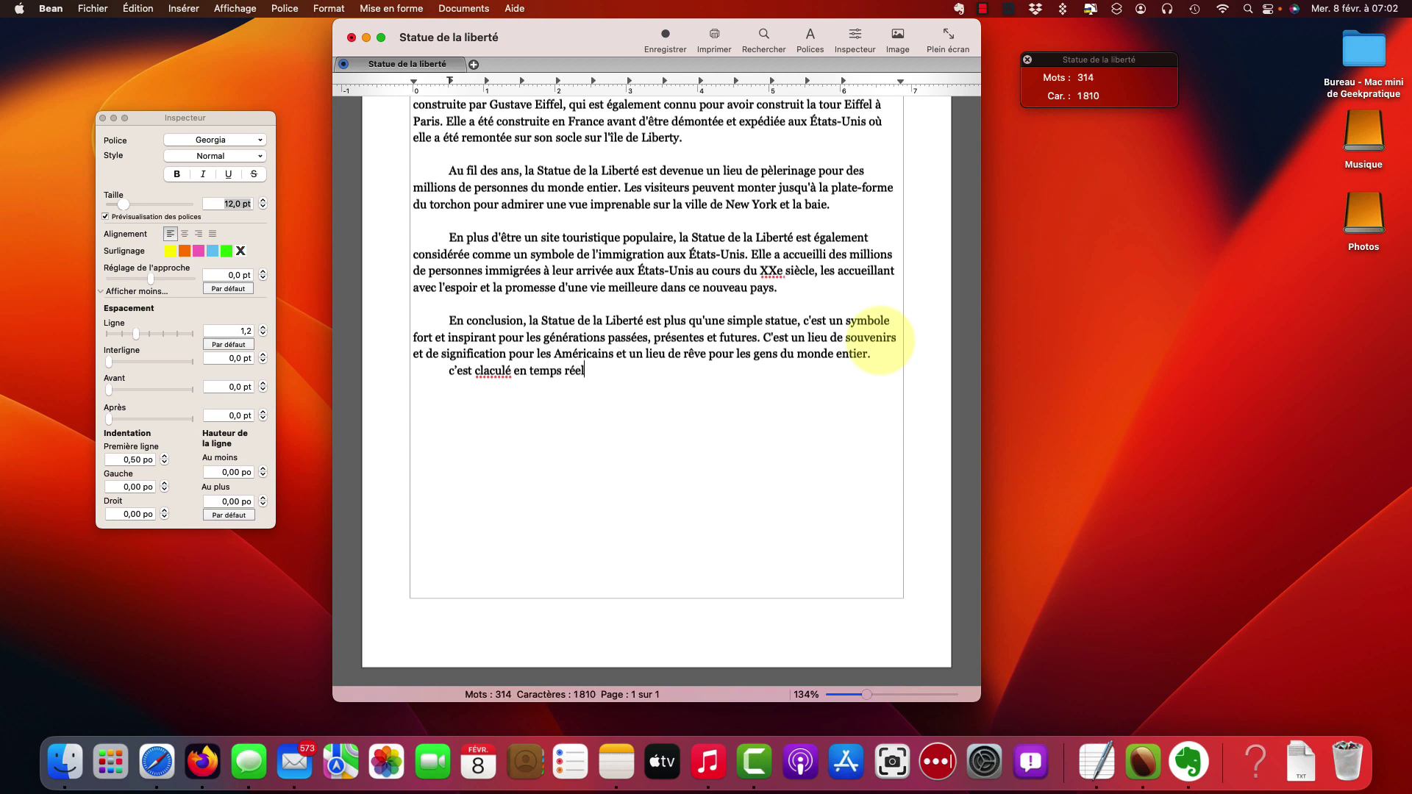
Correct the misspelled word "claculé" to "calculé" in the last line
scroll(495, 373, down, 1)
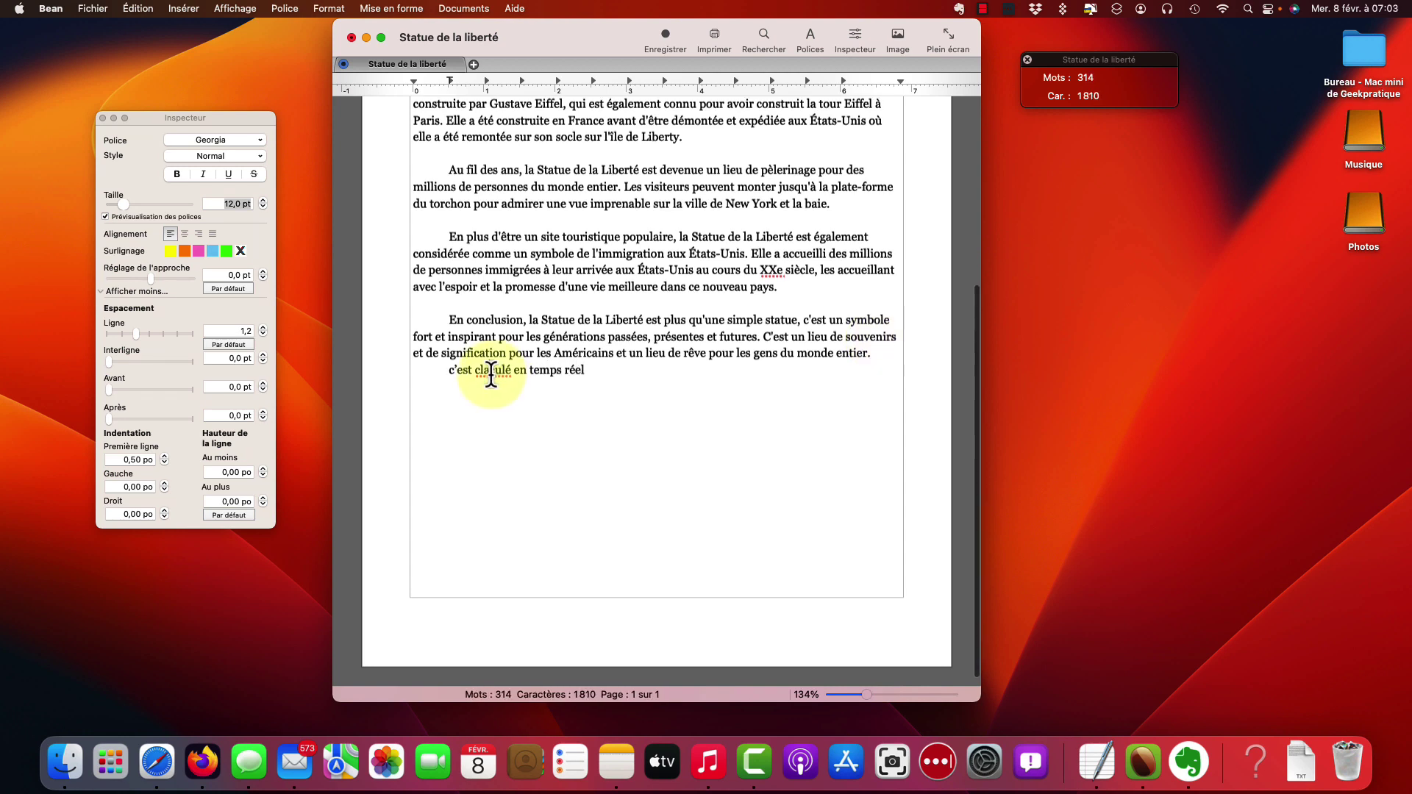
double_click(477, 372)
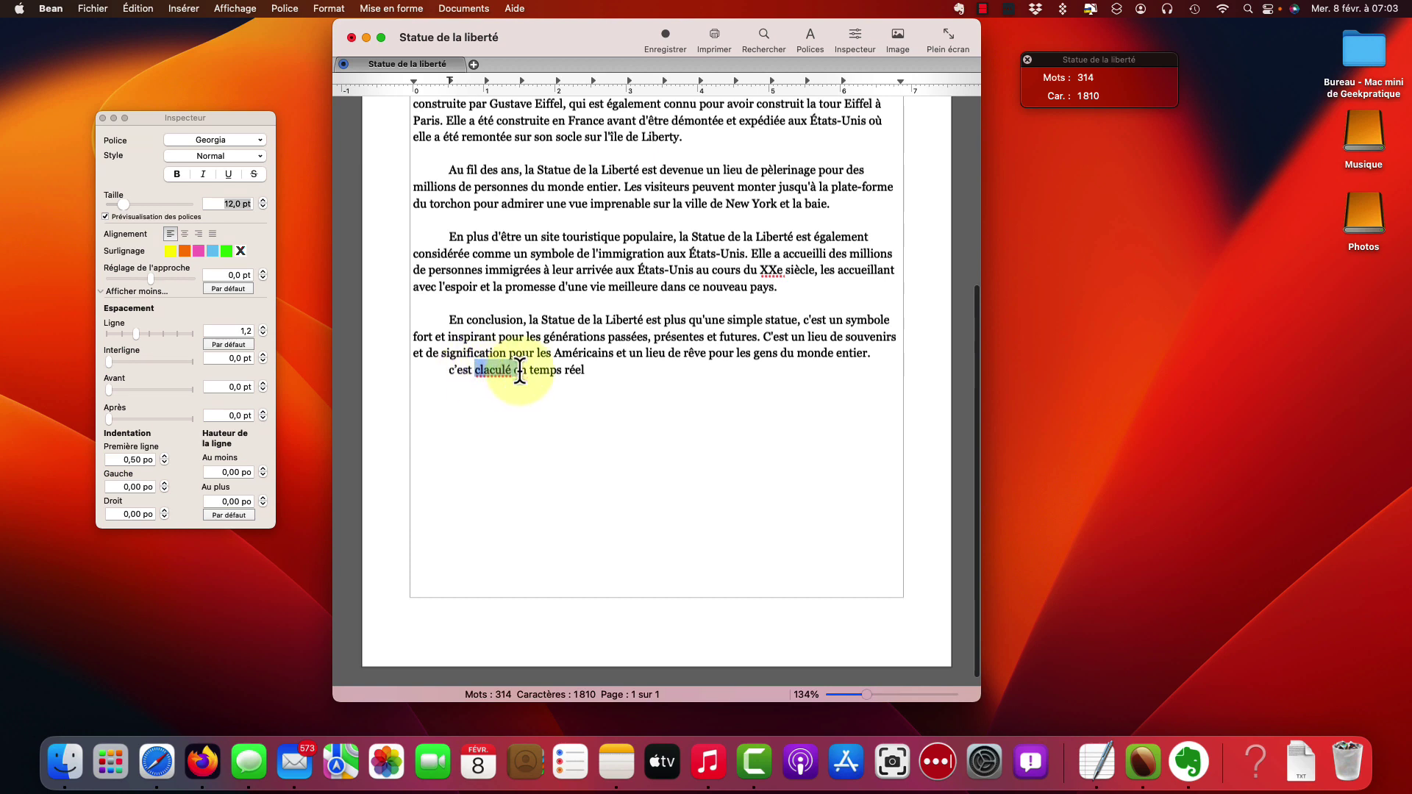
key(Left)
key(Right)
key(Delete)
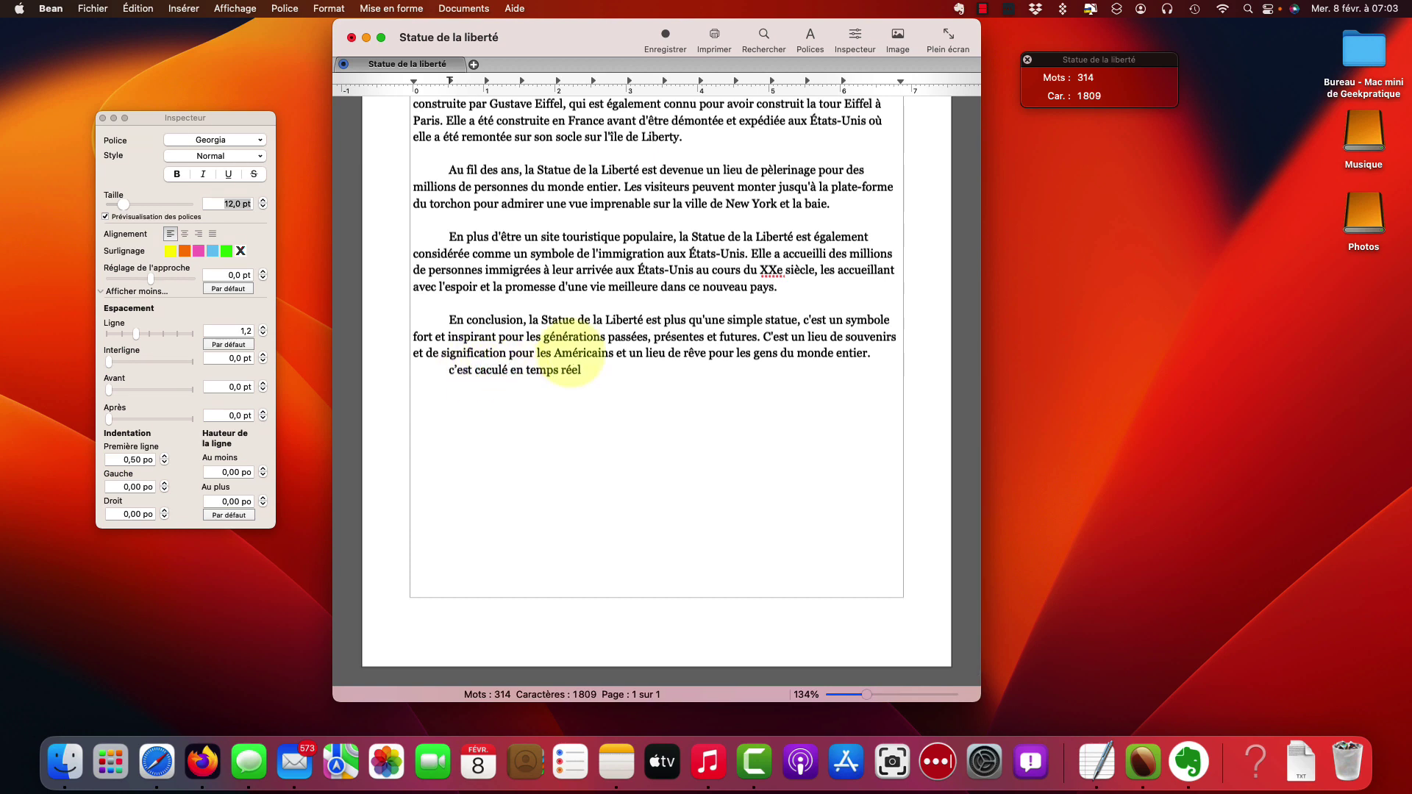
text(l)
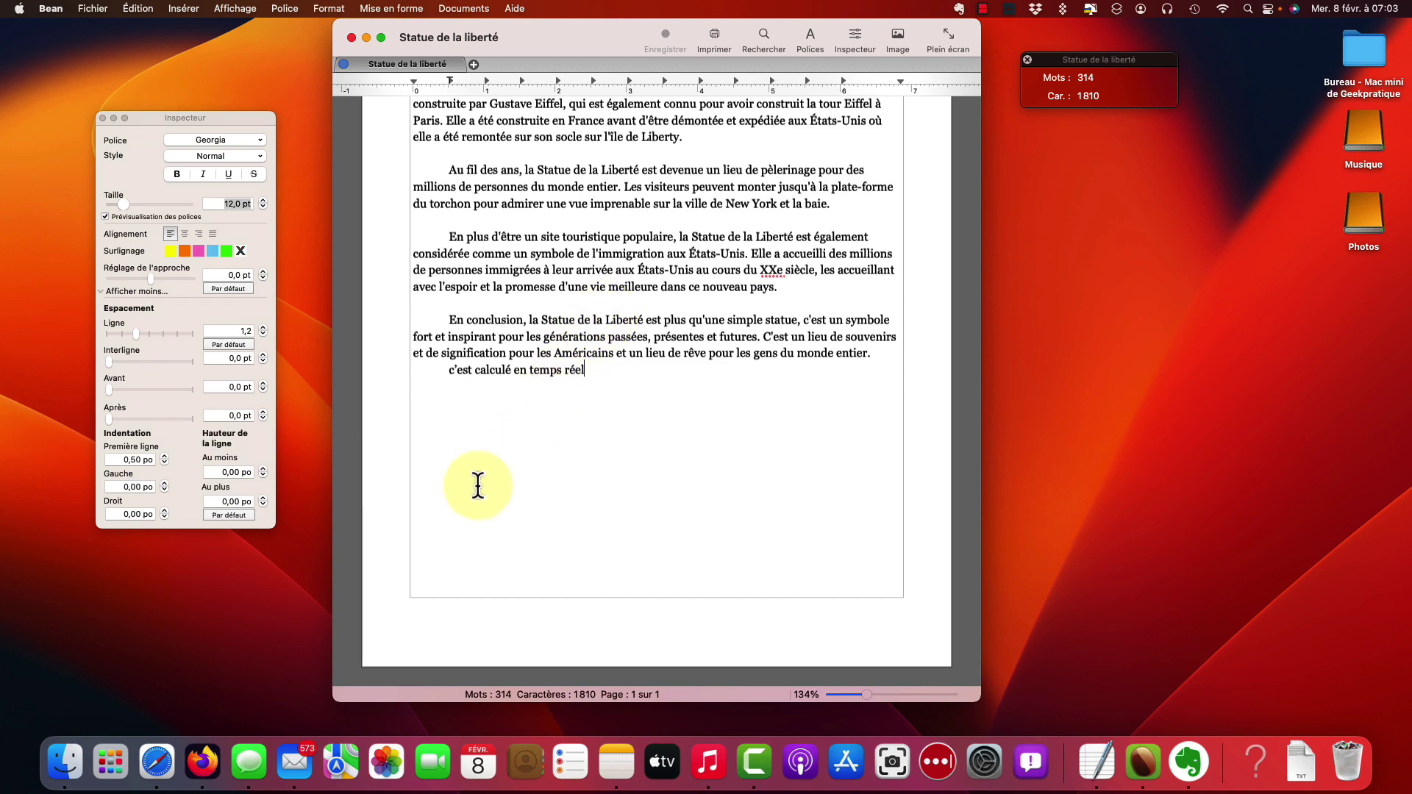
In Finder, show the iCloud Documents folder as a list and select the "Statue de la liberté" file
click(67, 765)
scroll(319, 503, down, 3)
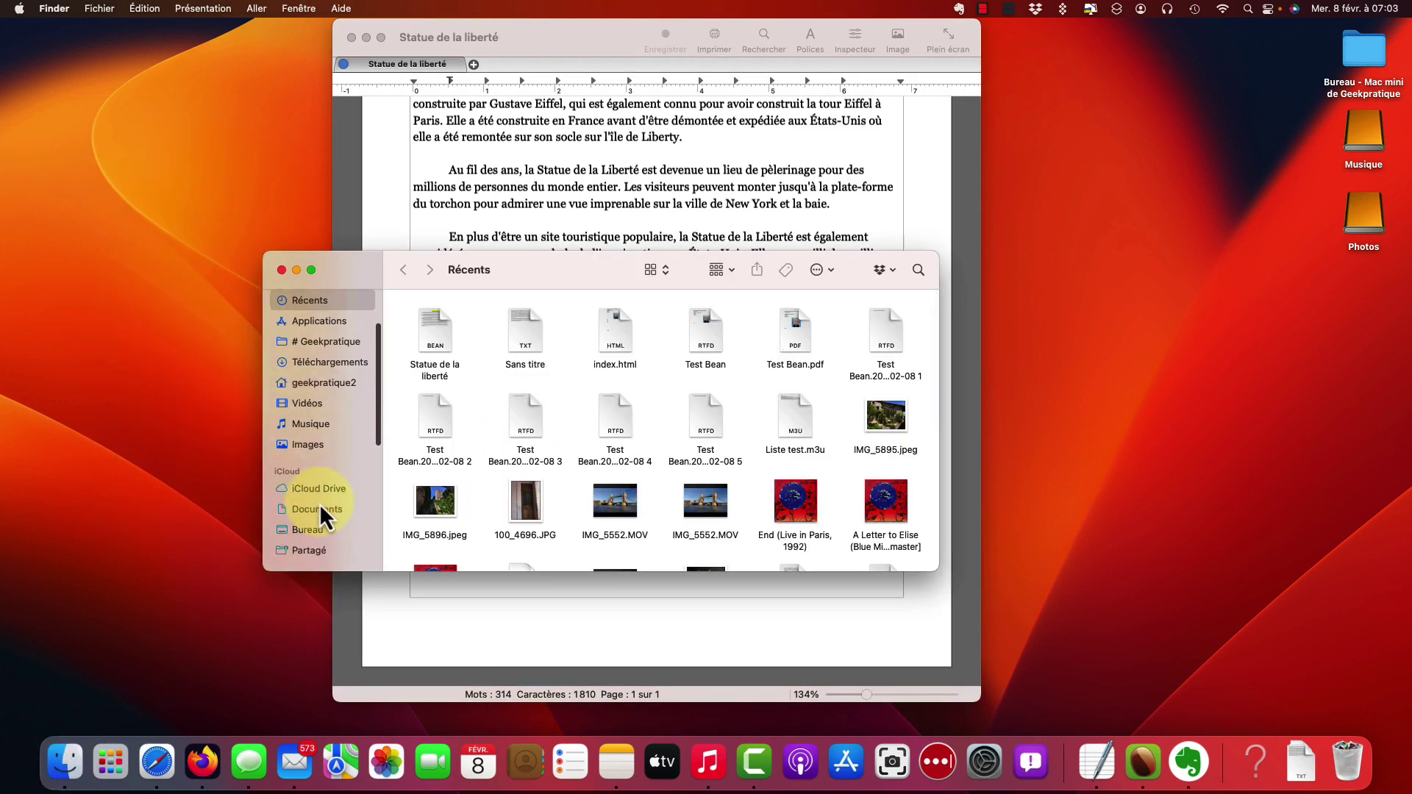
click(318, 471)
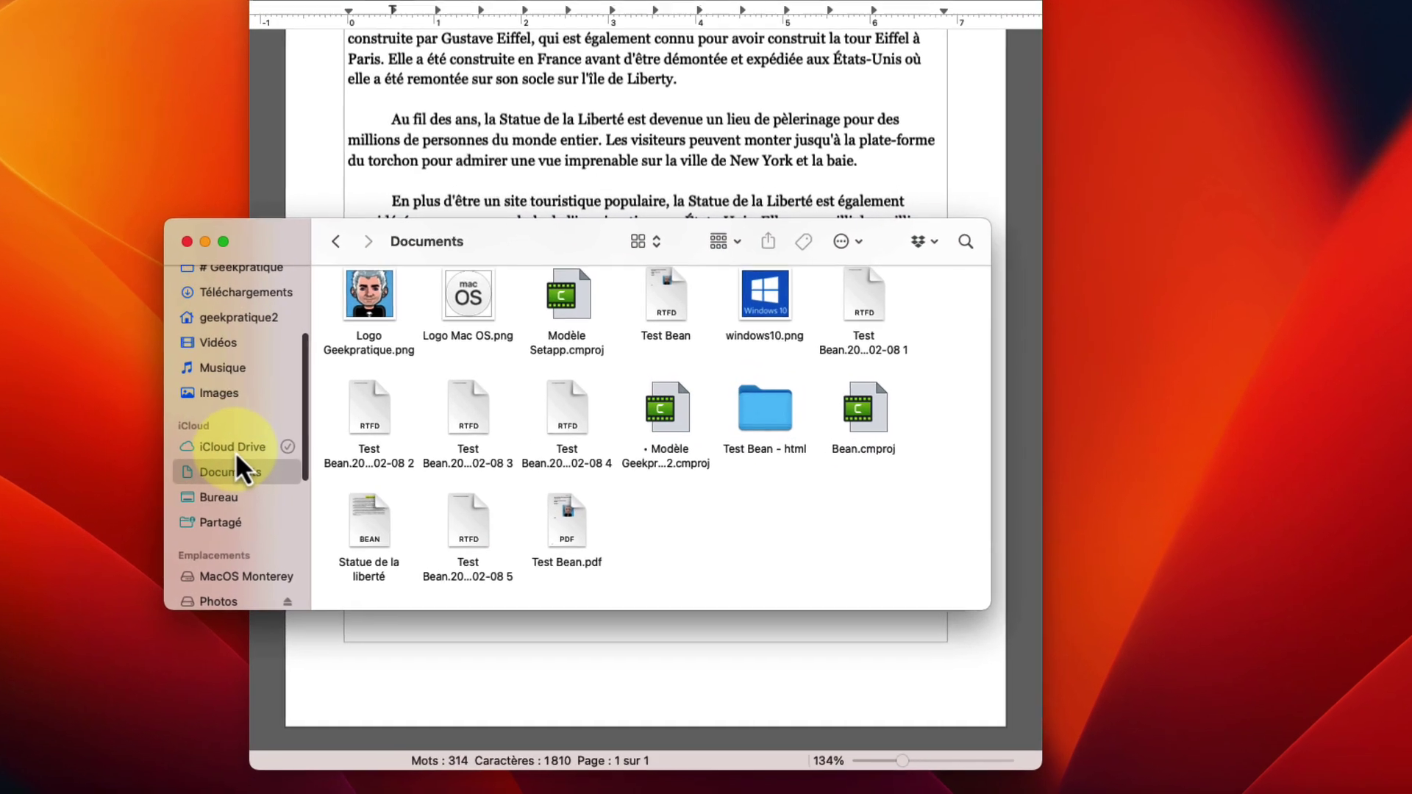
click(657, 269)
click(661, 263)
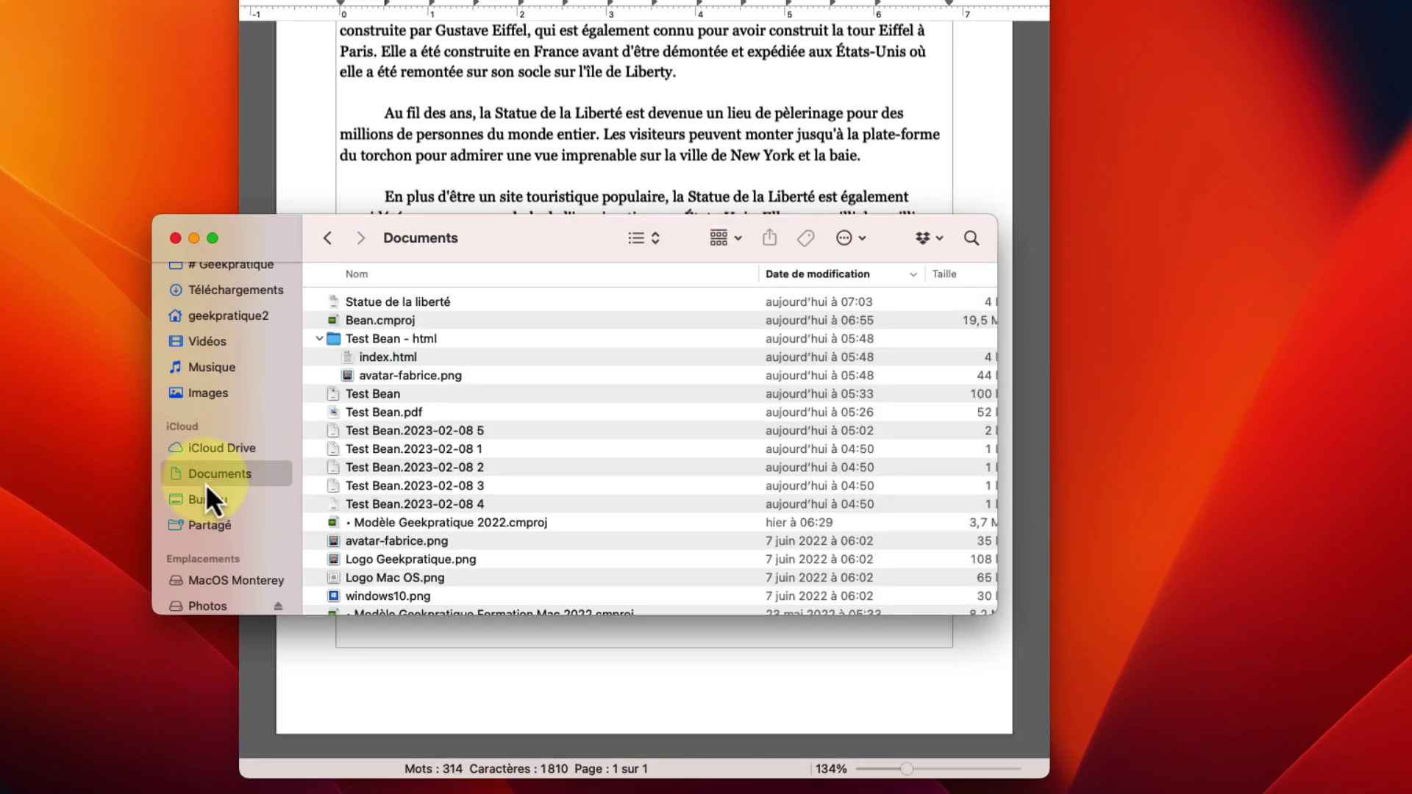
click(416, 302)
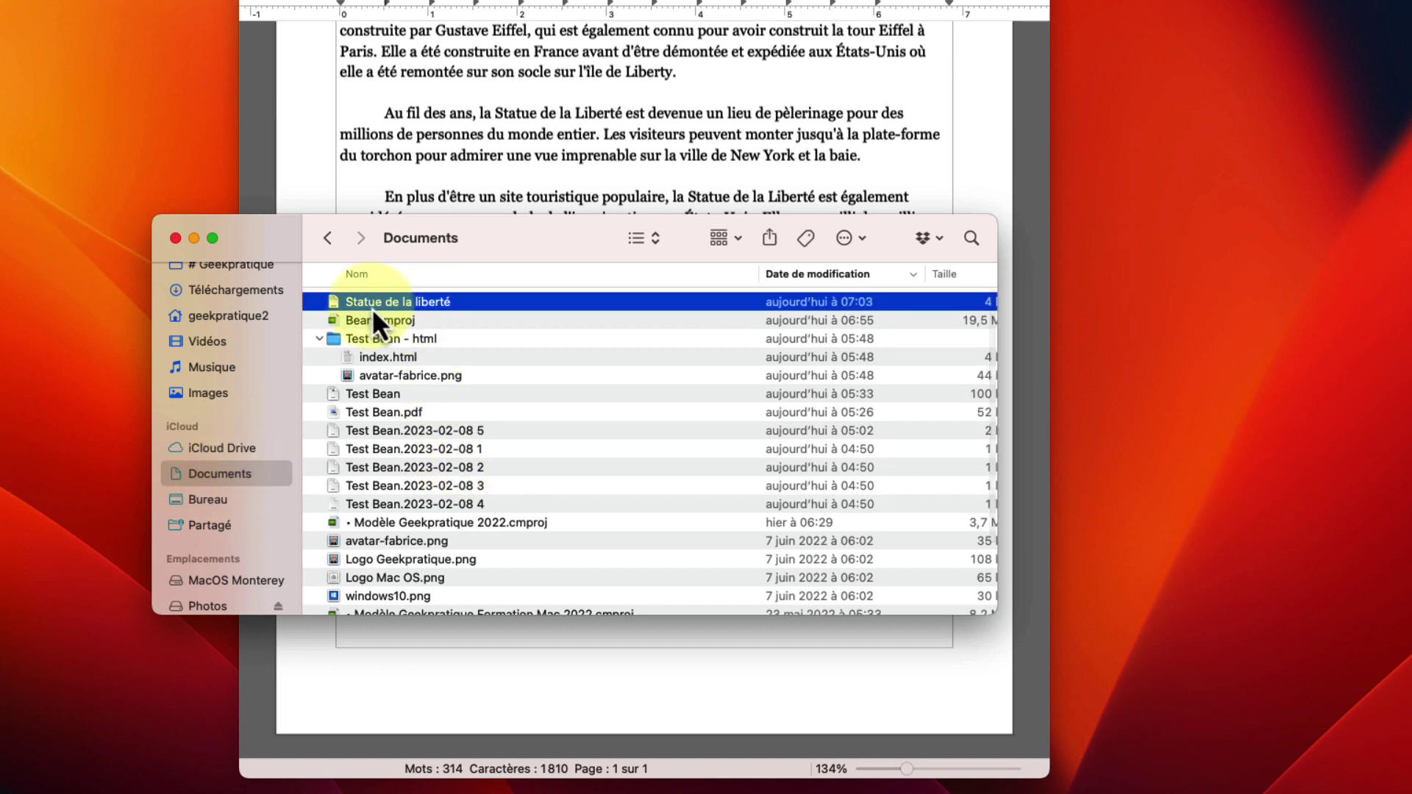
Check the selected file's size and type in Finder, and in Bean undo the line "c'est calculé en temps réel" below the conclusion
scroll(376, 307, right, 5)
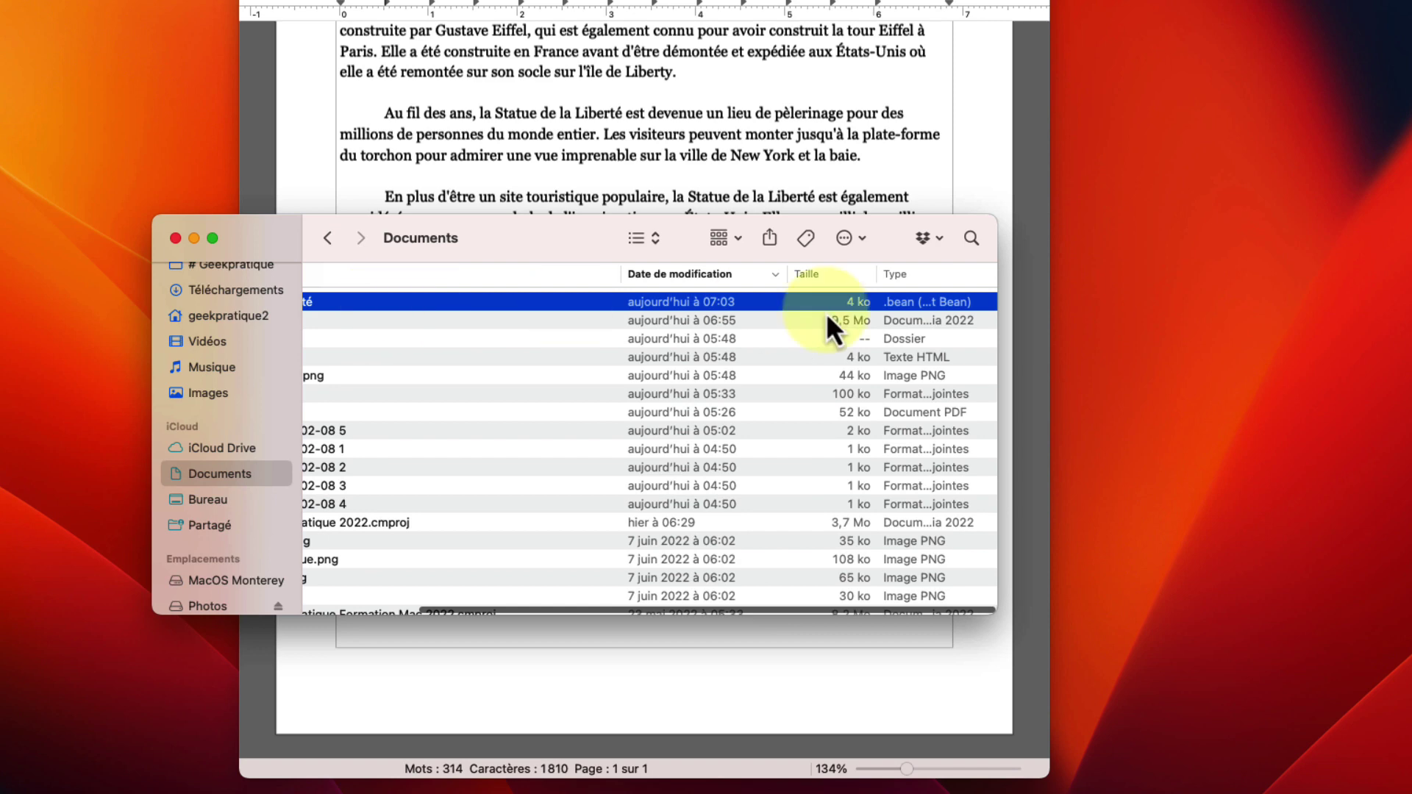
scroll(893, 309, left, 5)
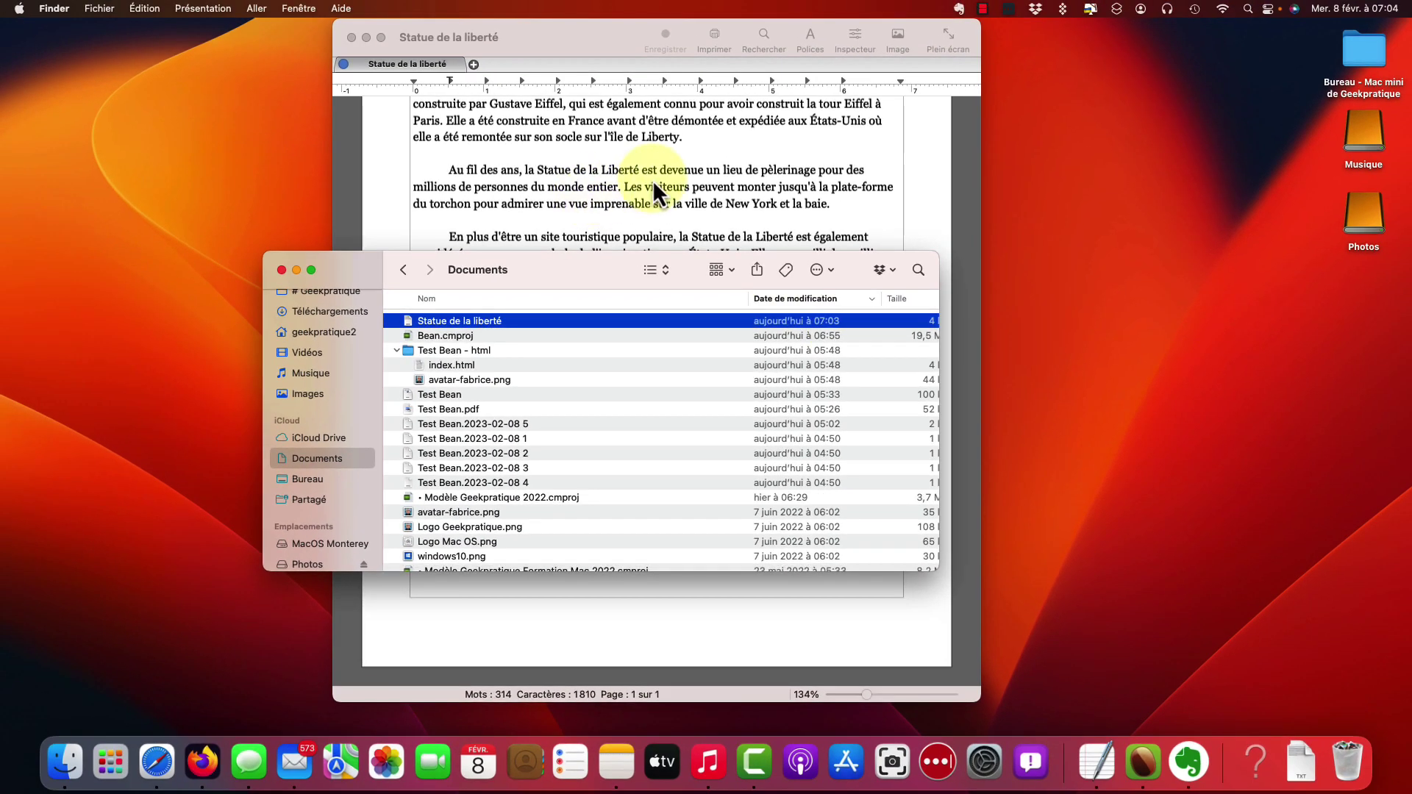
click(653, 183)
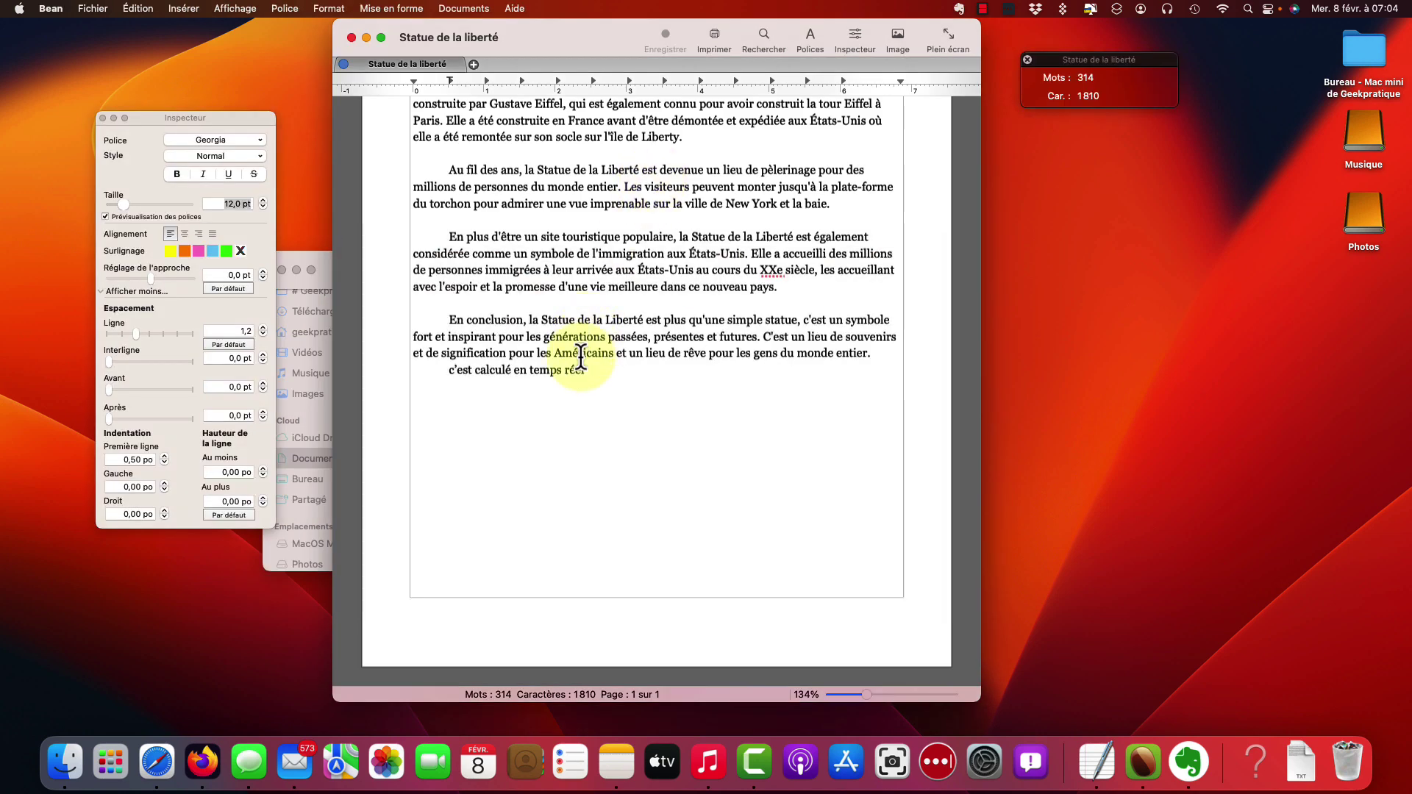
key(Return)
key(Return)
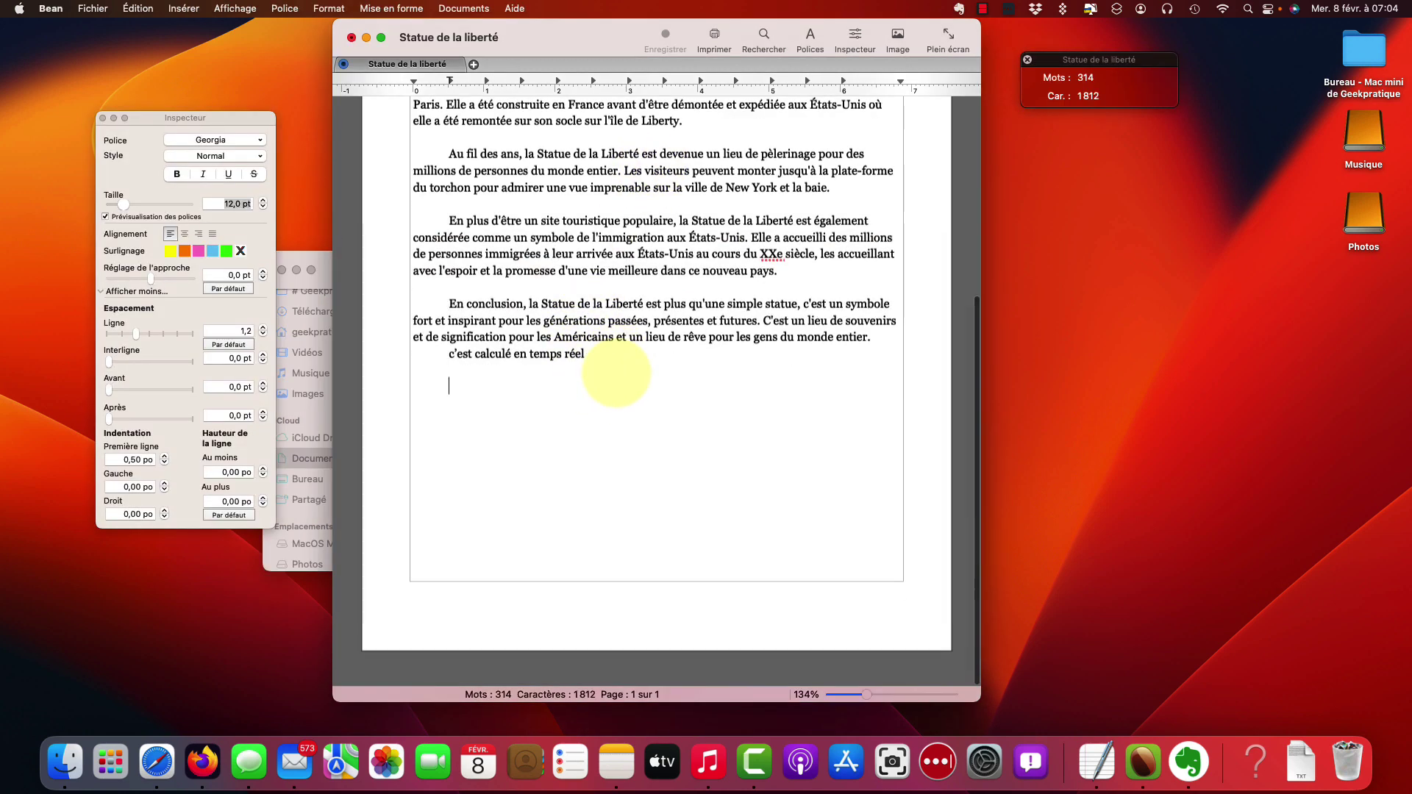
key(super+z)
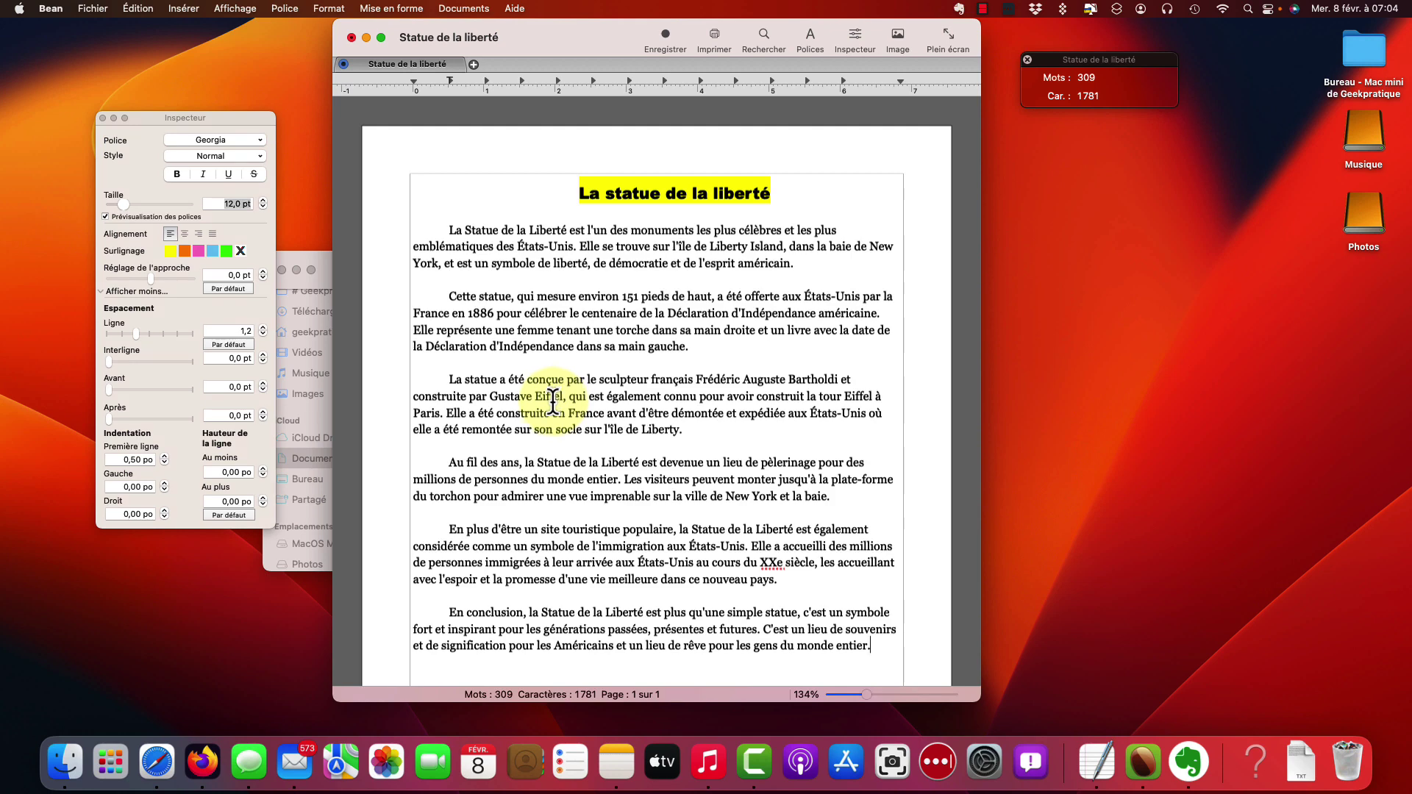
Customize the toolbar by adding the Sauvegarde, Couper and Coller items ahead of Enregistrer
click(235, 9)
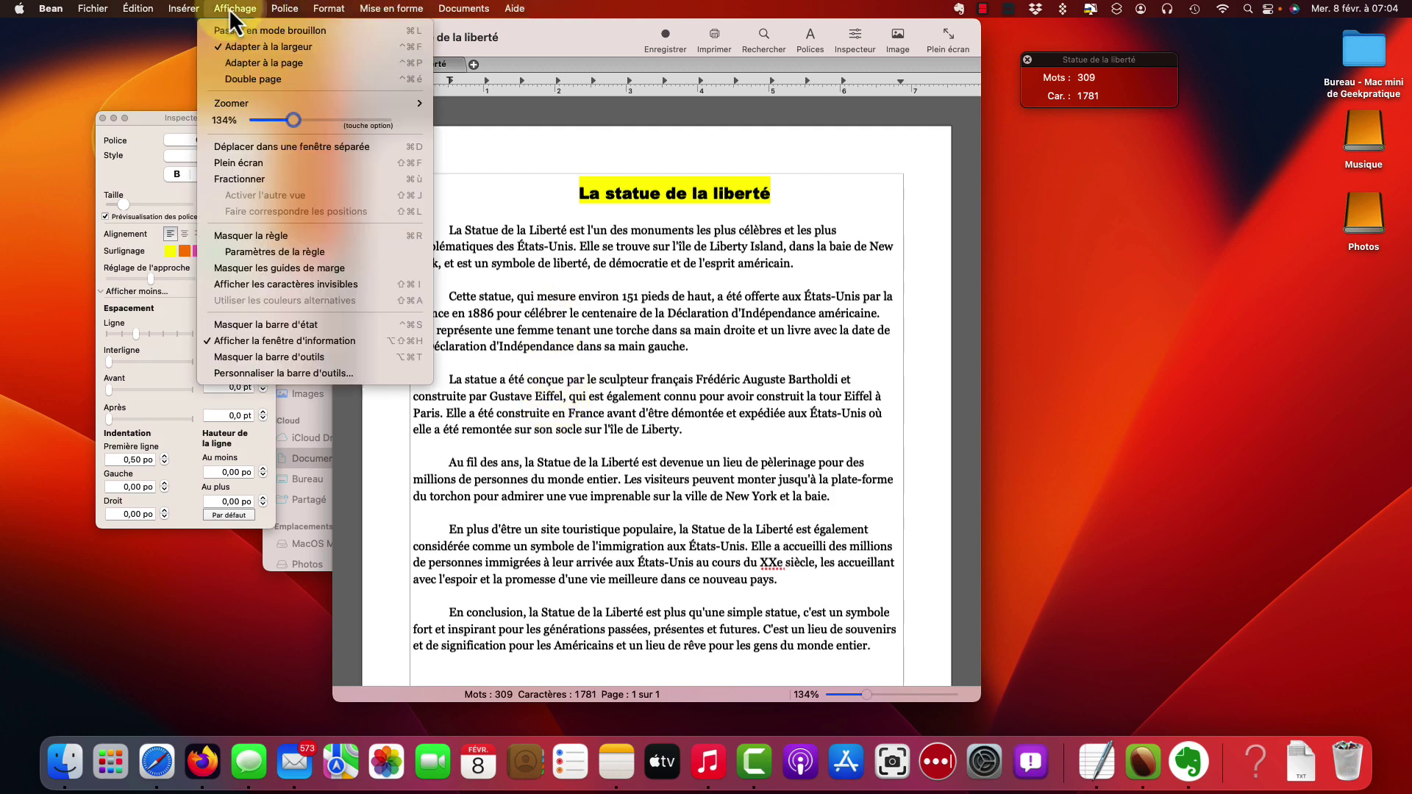
click(294, 373)
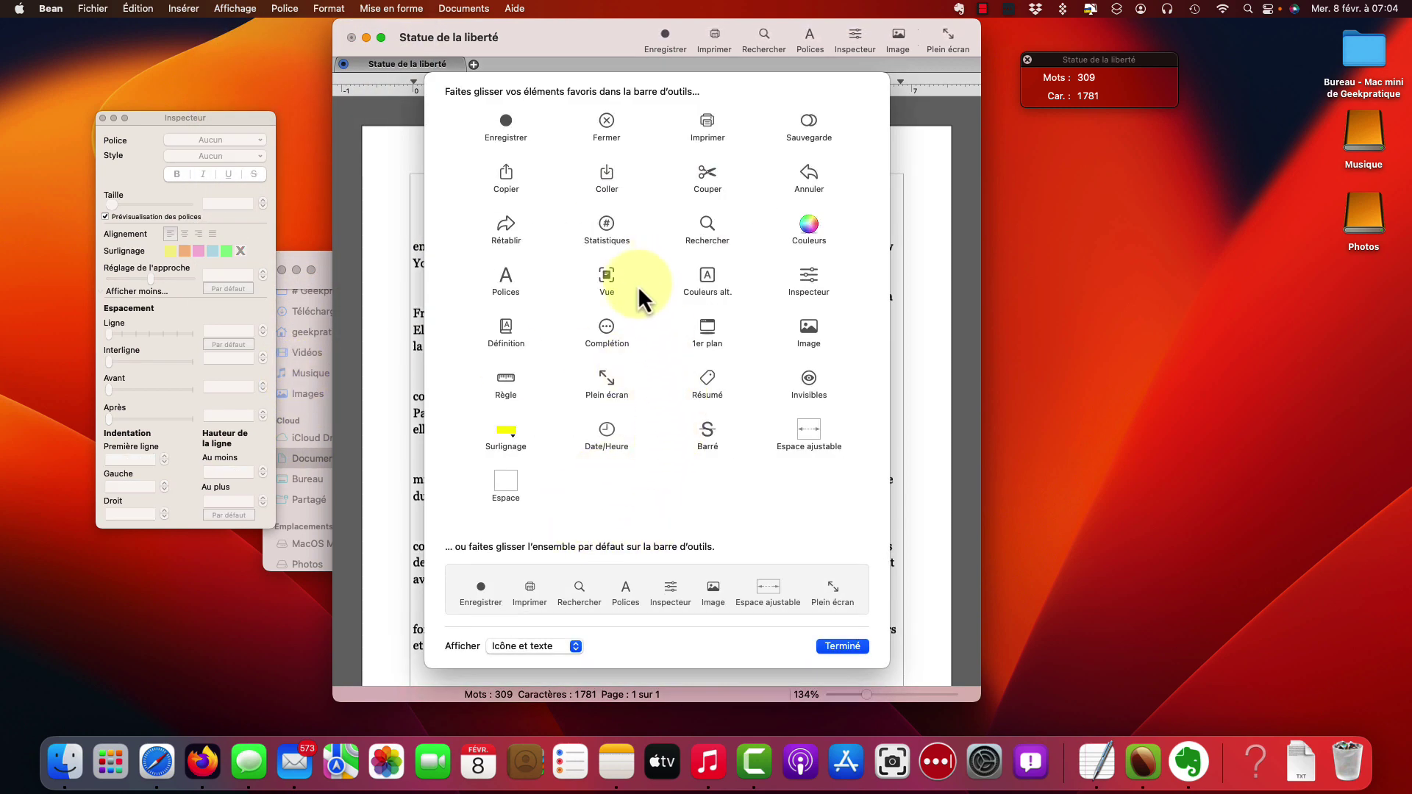
drag(707, 120, 684, 97)
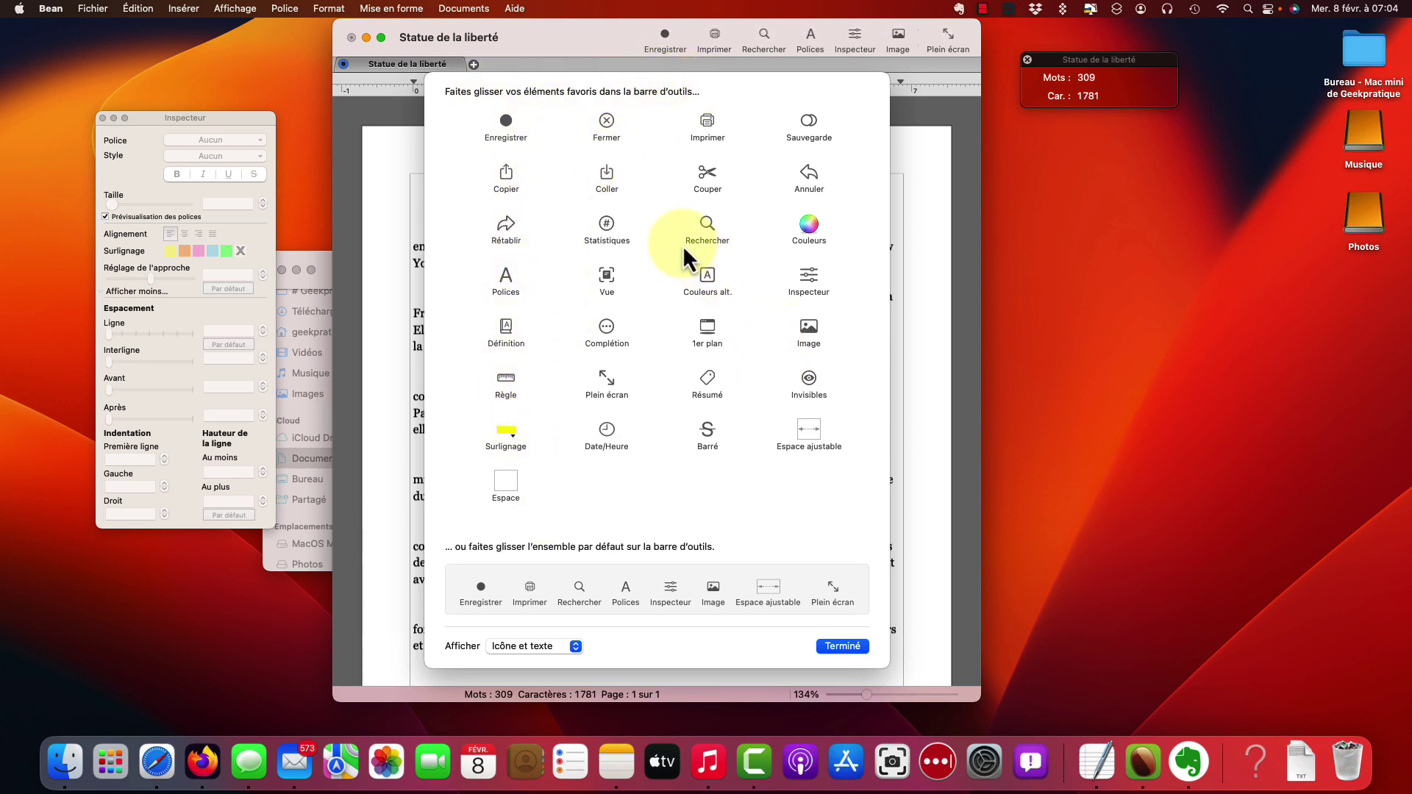
drag(807, 136, 621, 35)
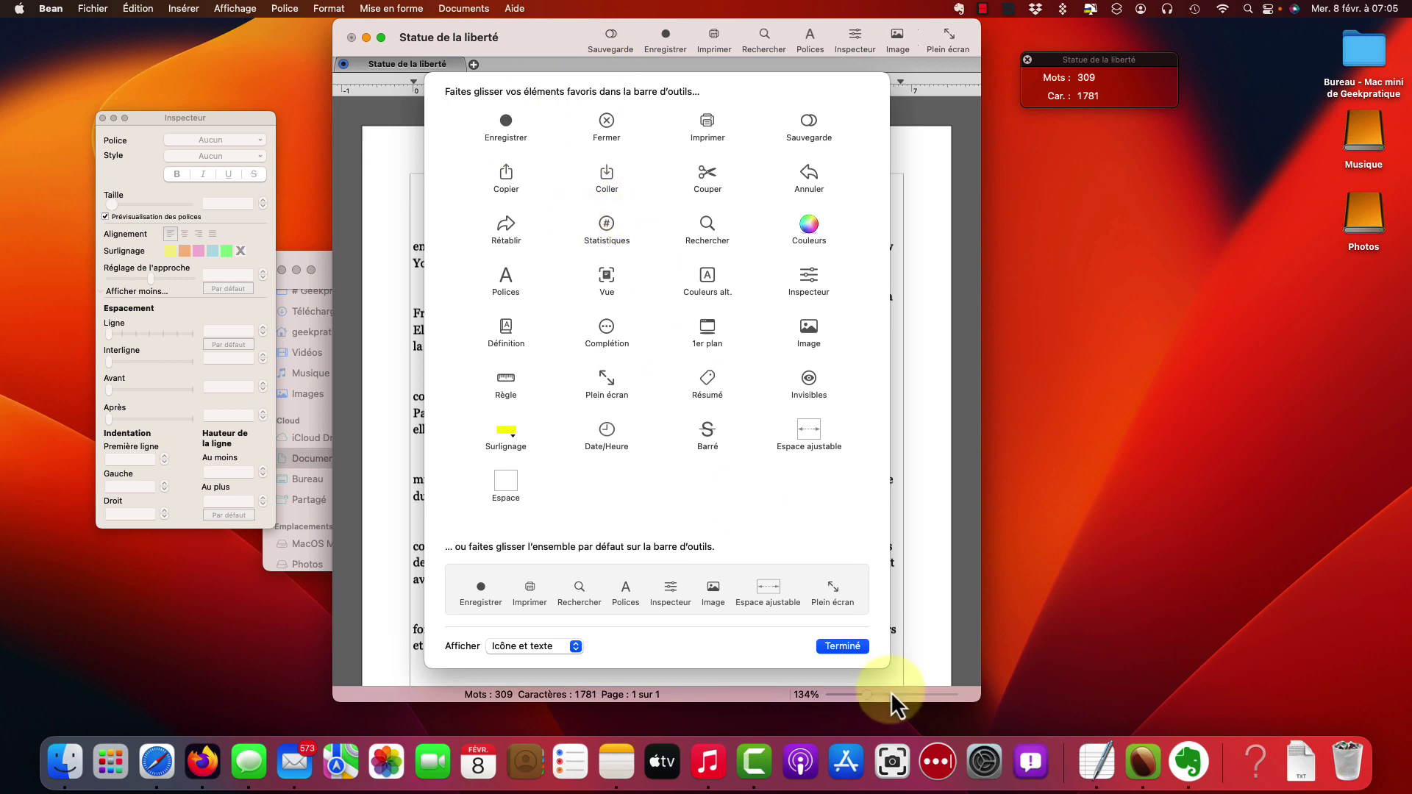
click(850, 648)
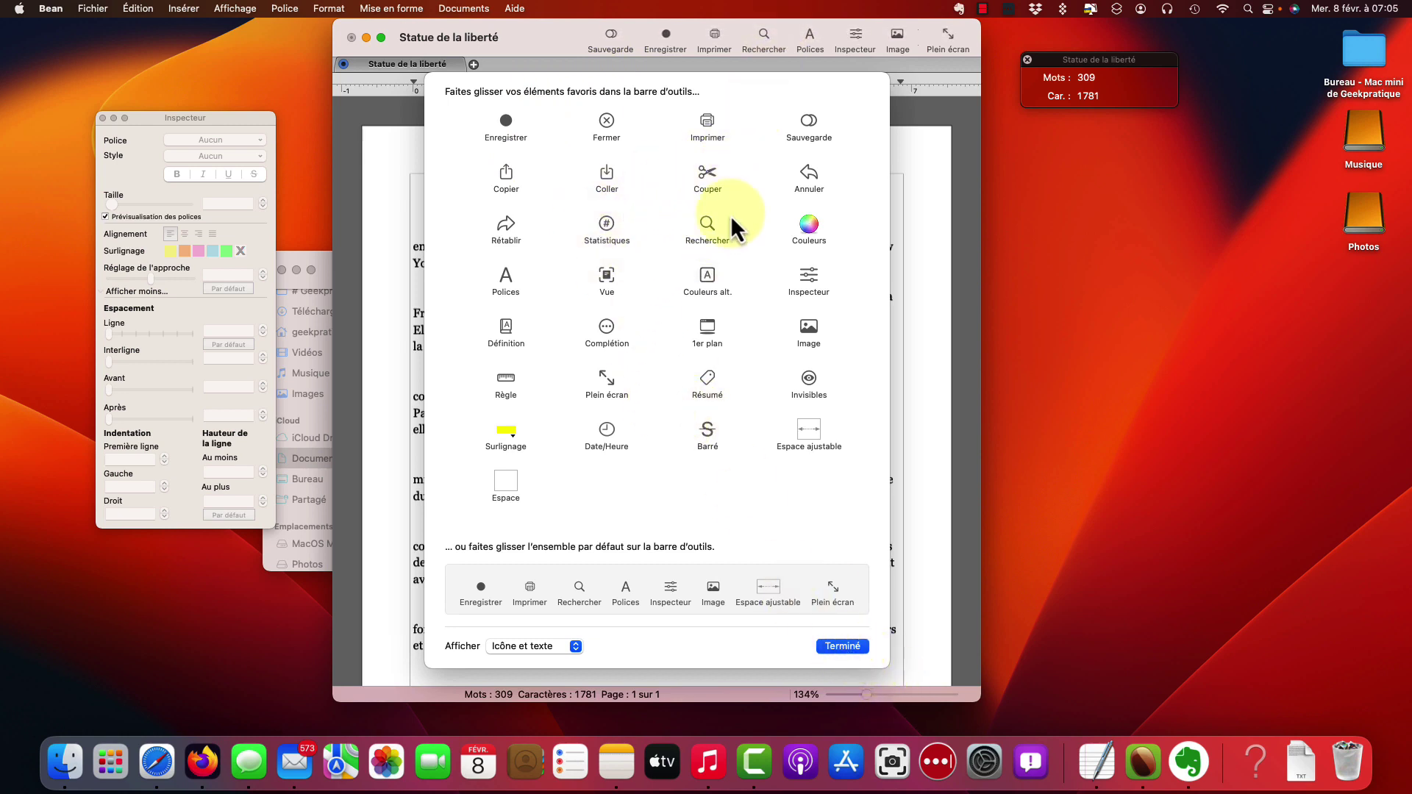
drag(705, 178, 631, 42)
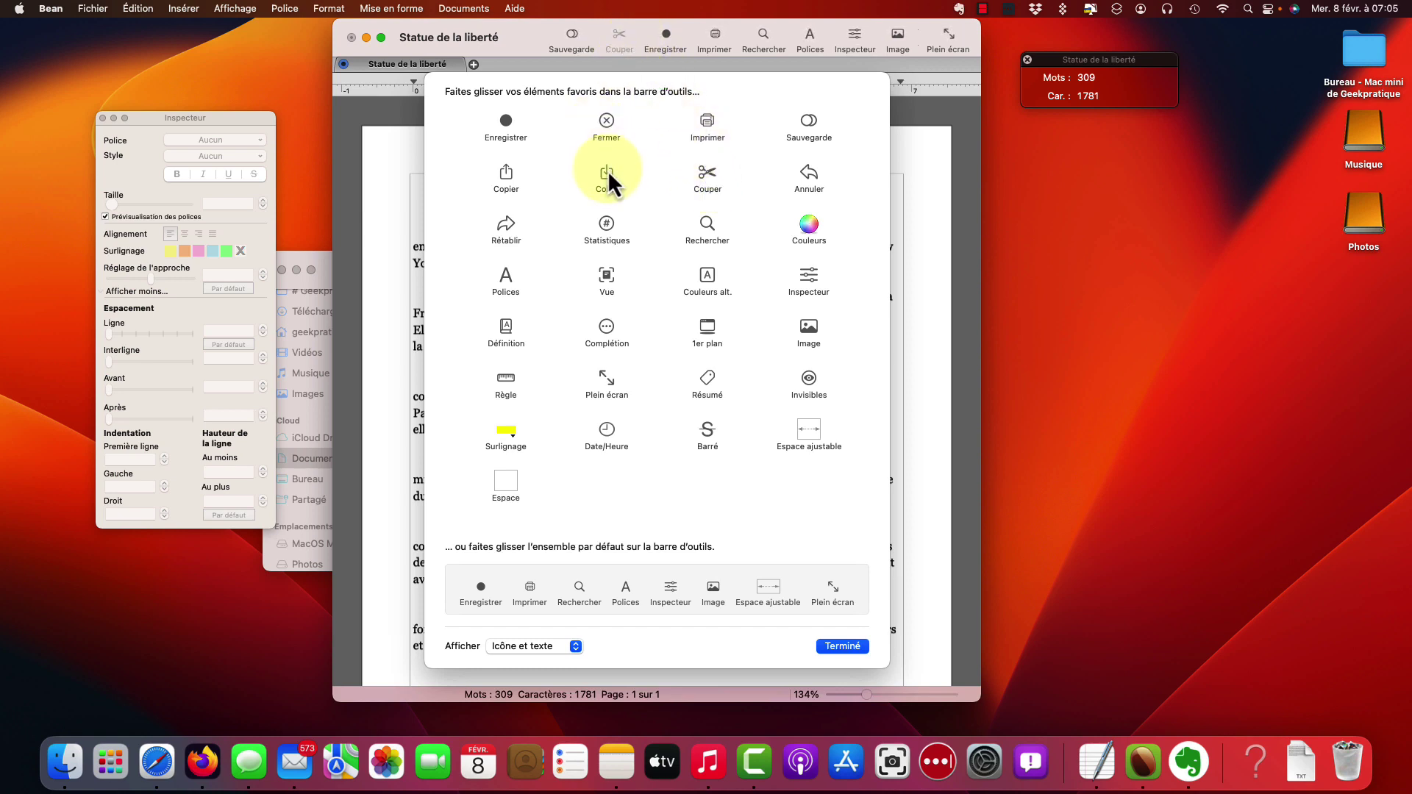
drag(608, 170, 633, 43)
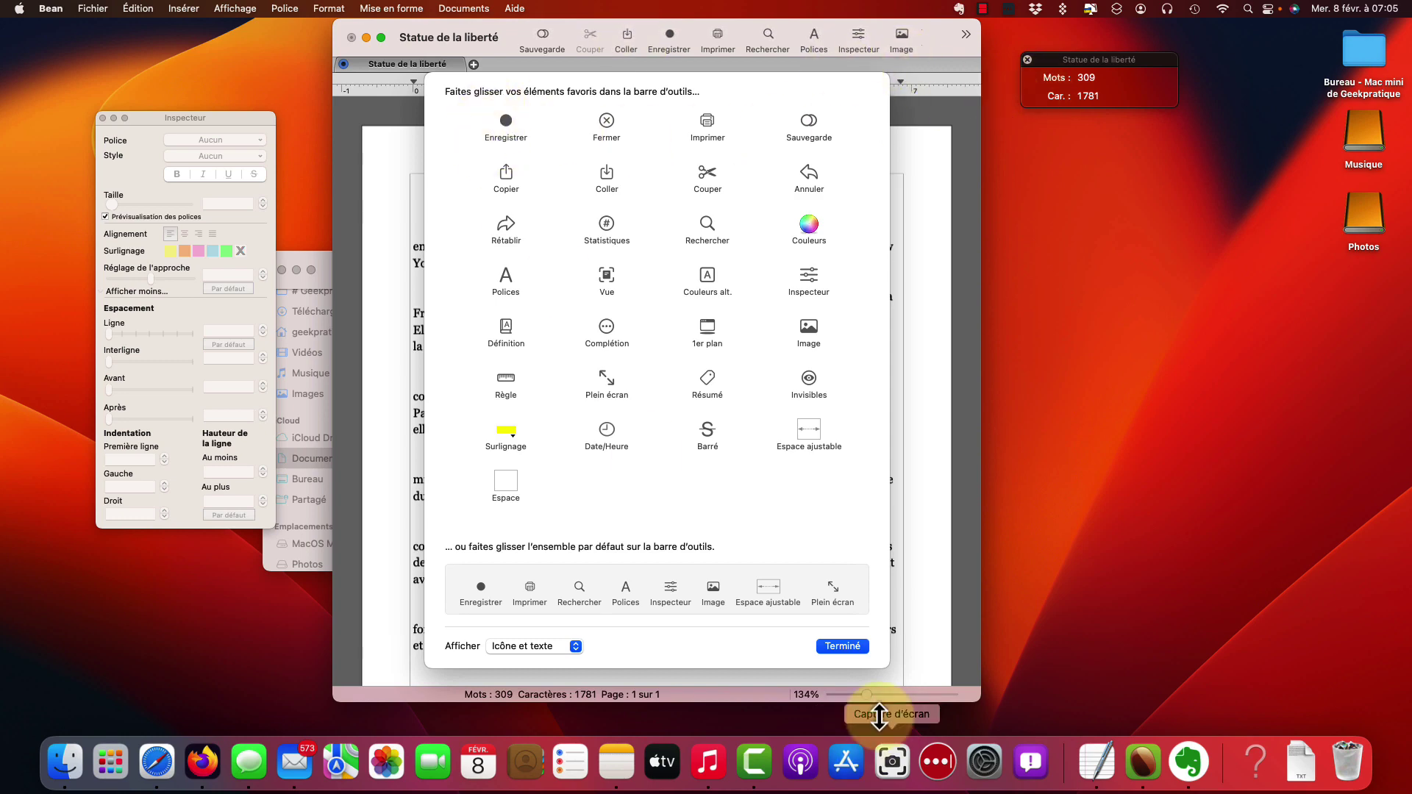
click(843, 645)
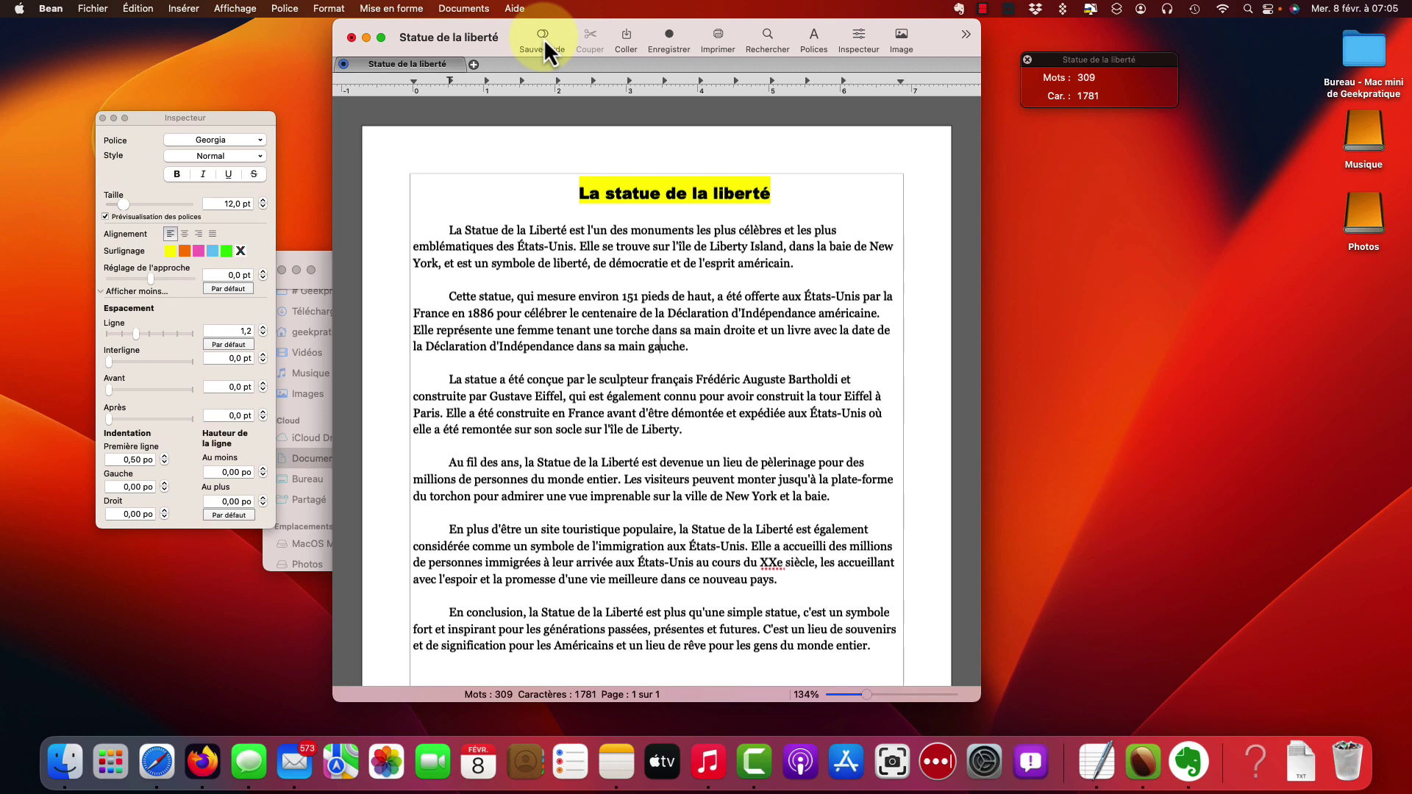
Add the line "Je le modifie" below the concluding paragraph, separated from it by an empty line
scroll(630, 363, down, 5)
click(848, 398)
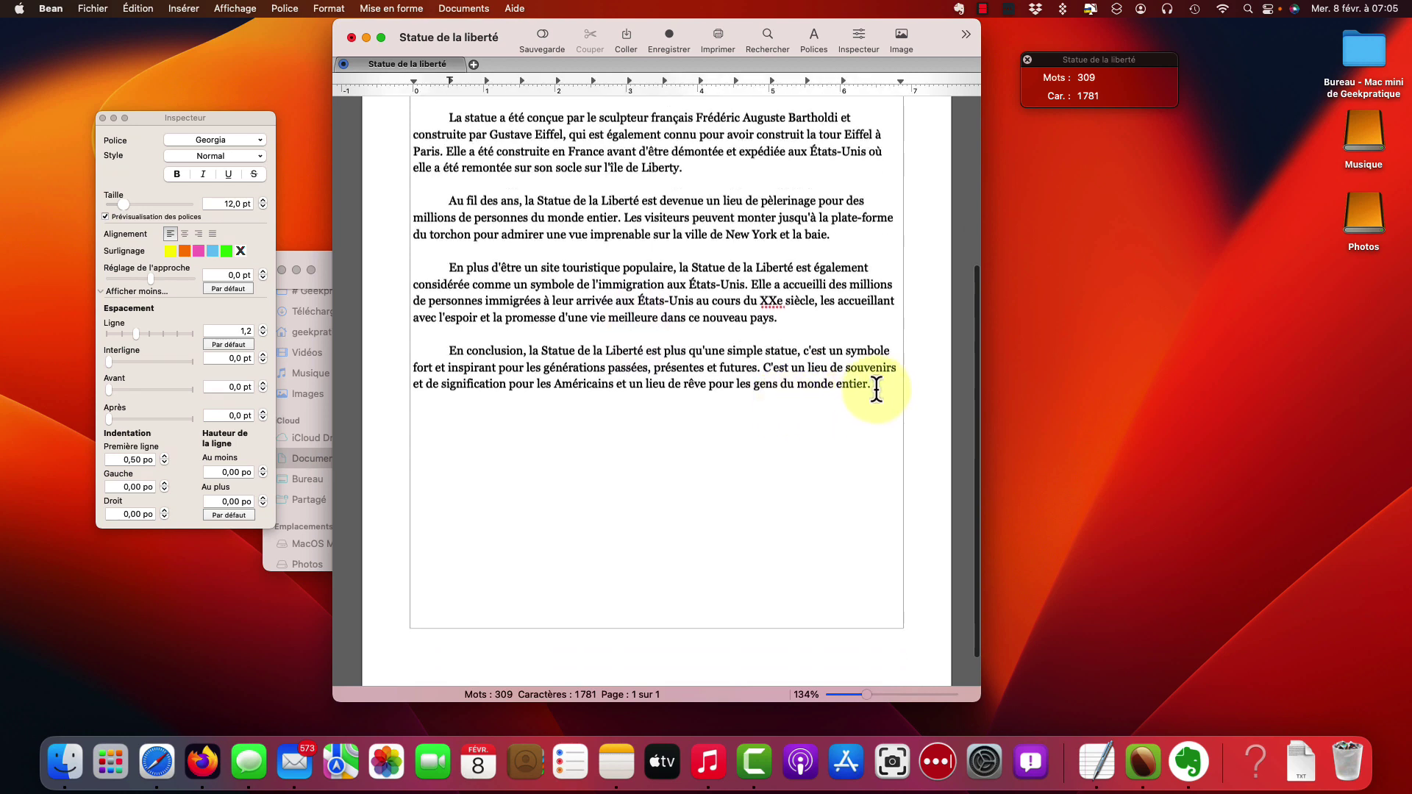
key(Return)
key(Return)
text(J)
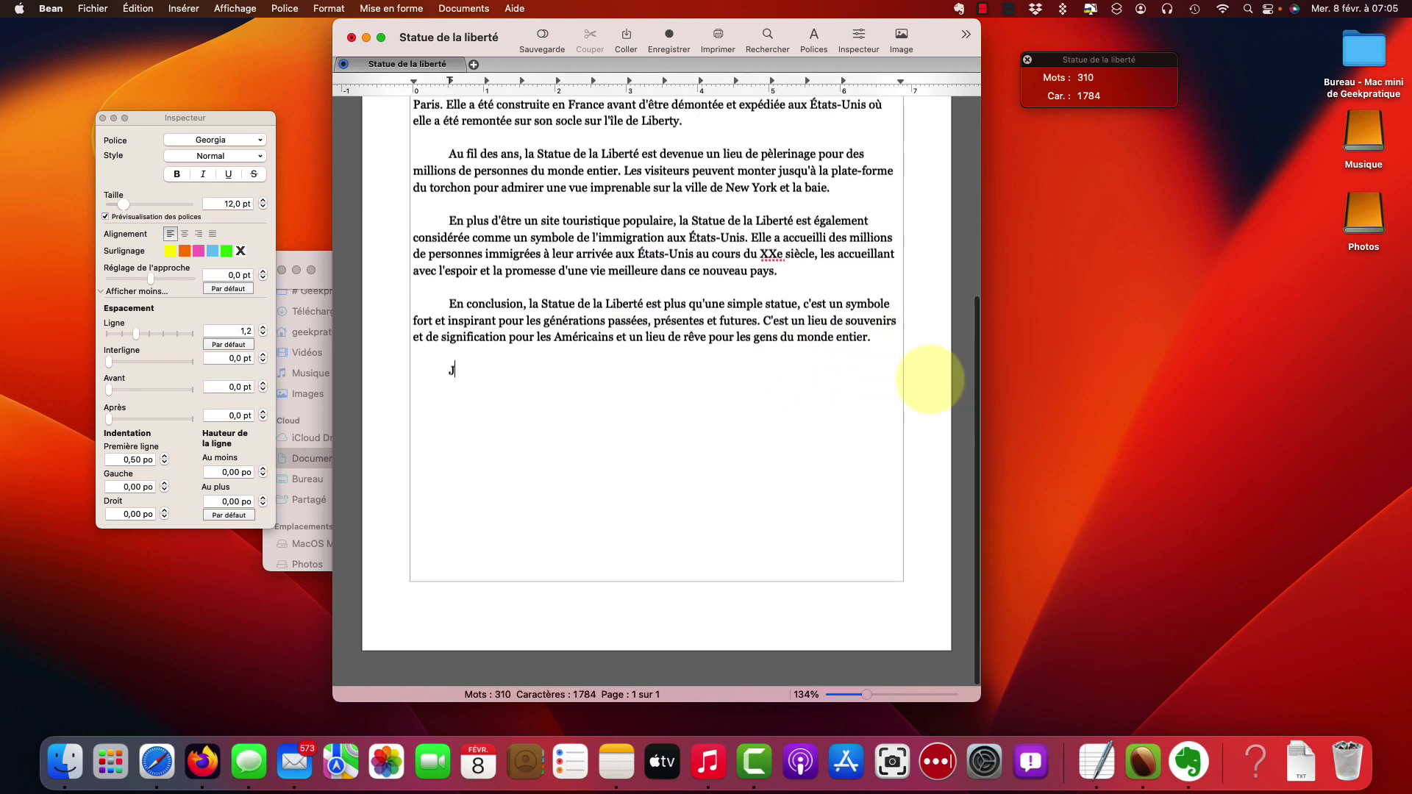
text(e le modidie)
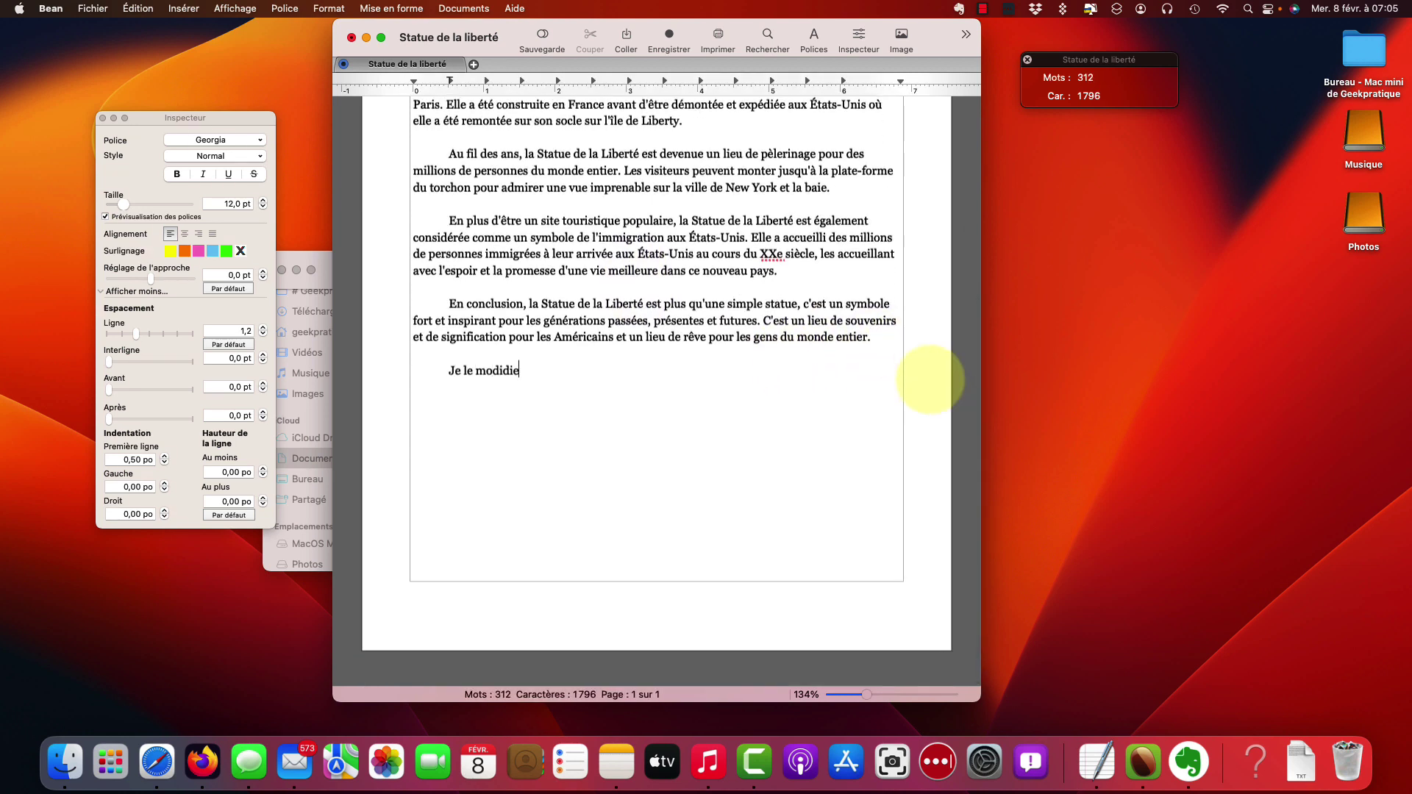
key(BackSpace)
key(BackSpace)
key(BackSpace)
text(fie)
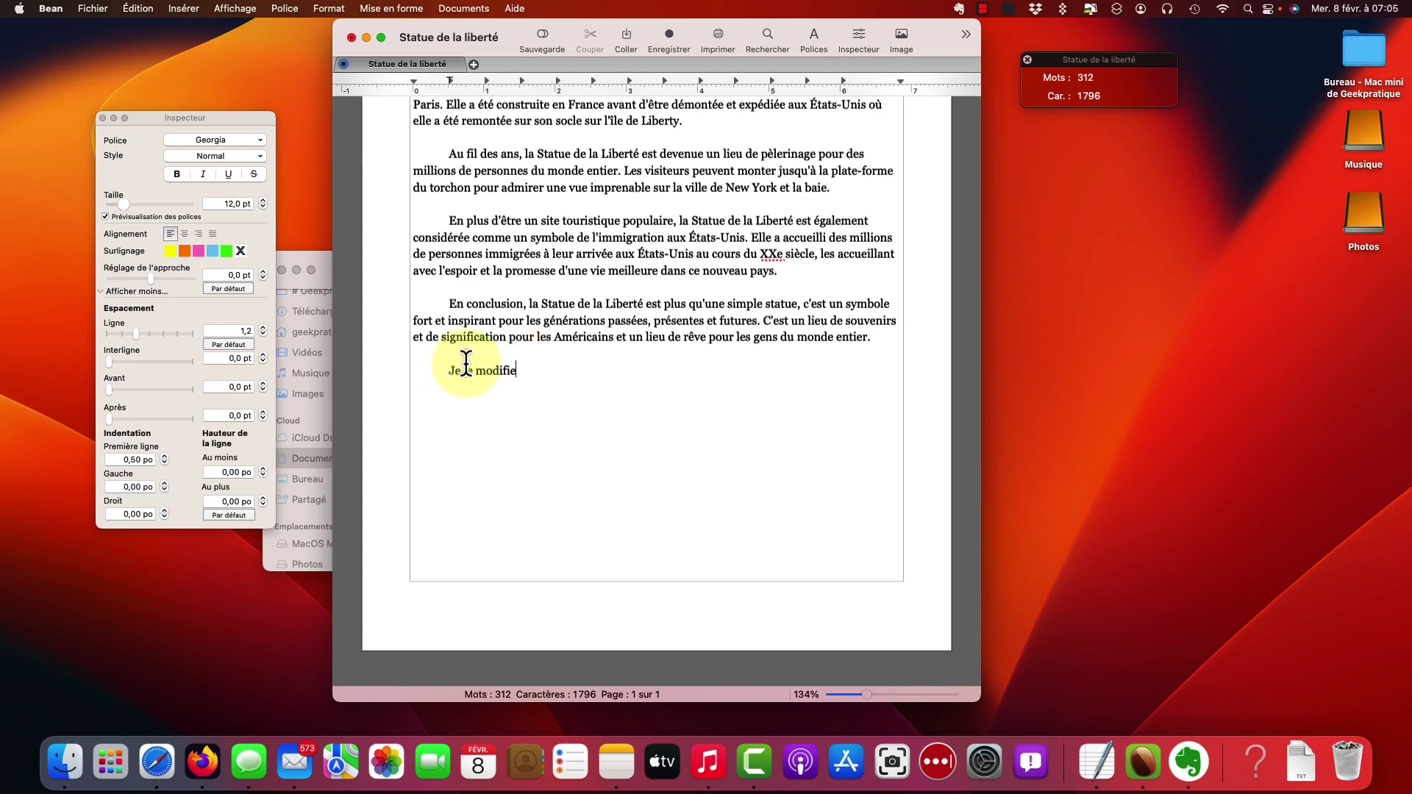
In Finder, compare the automatically saved copy of "Statue de la liberté" with the original file in the Documents folder
click(321, 264)
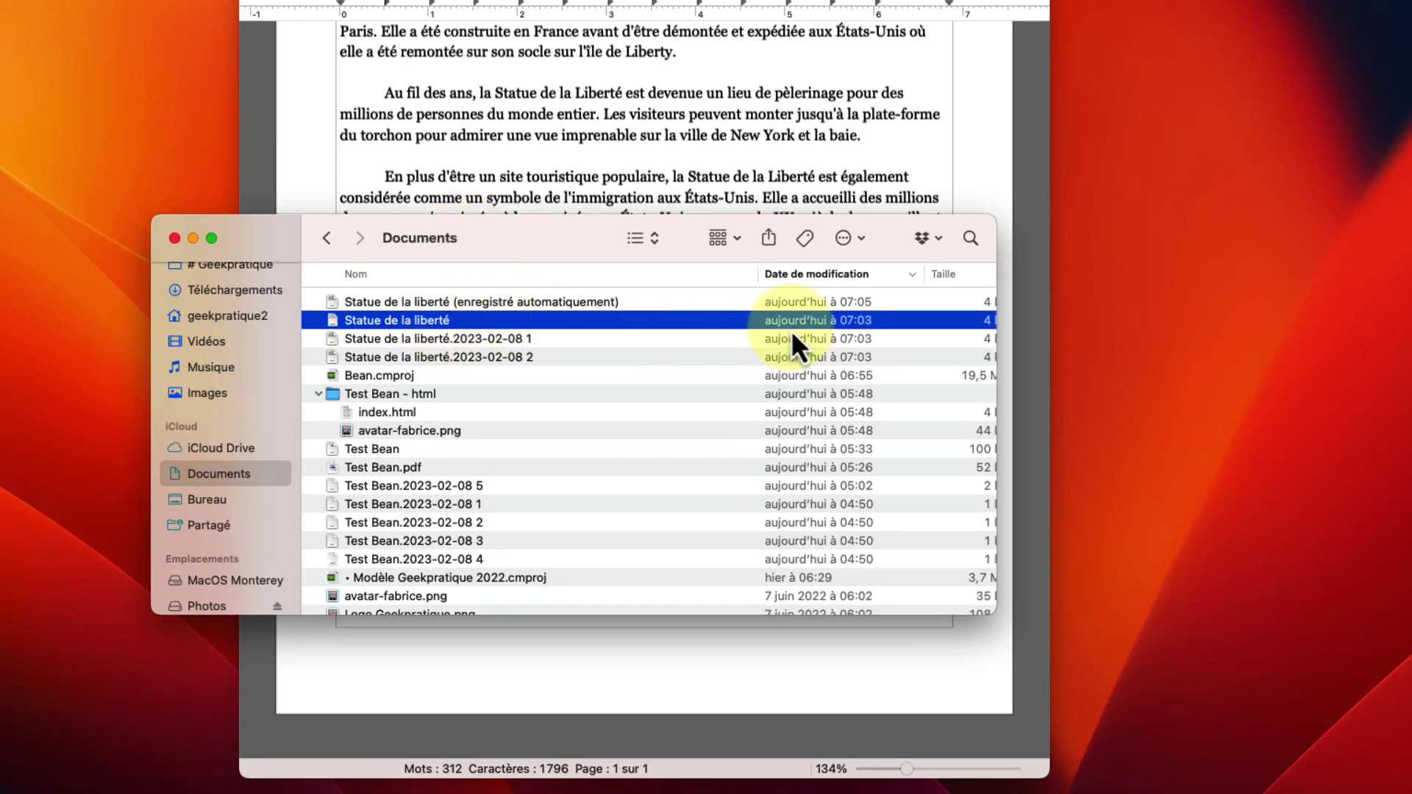
scroll(793, 334, right, 5)
scroll(784, 335, left, 5)
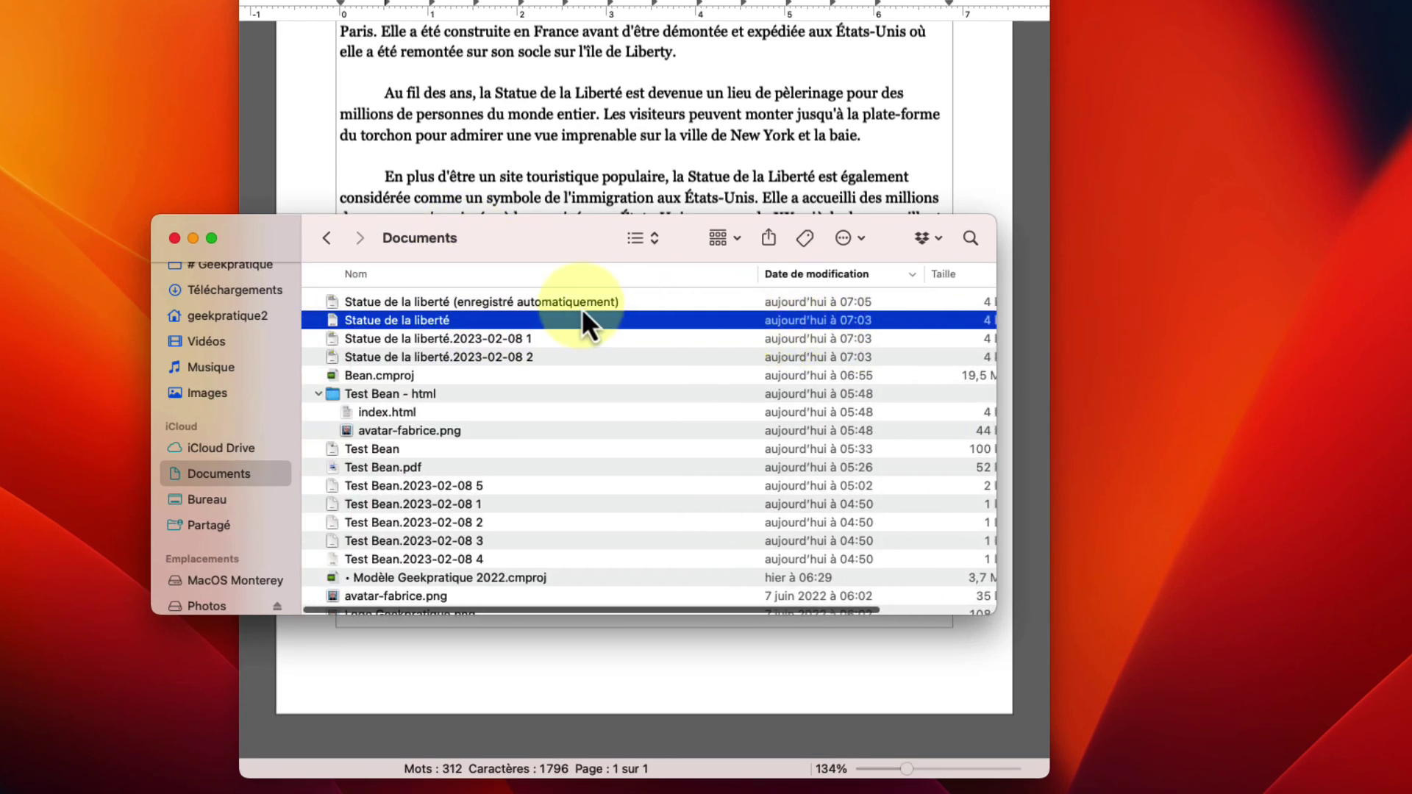
click(524, 302)
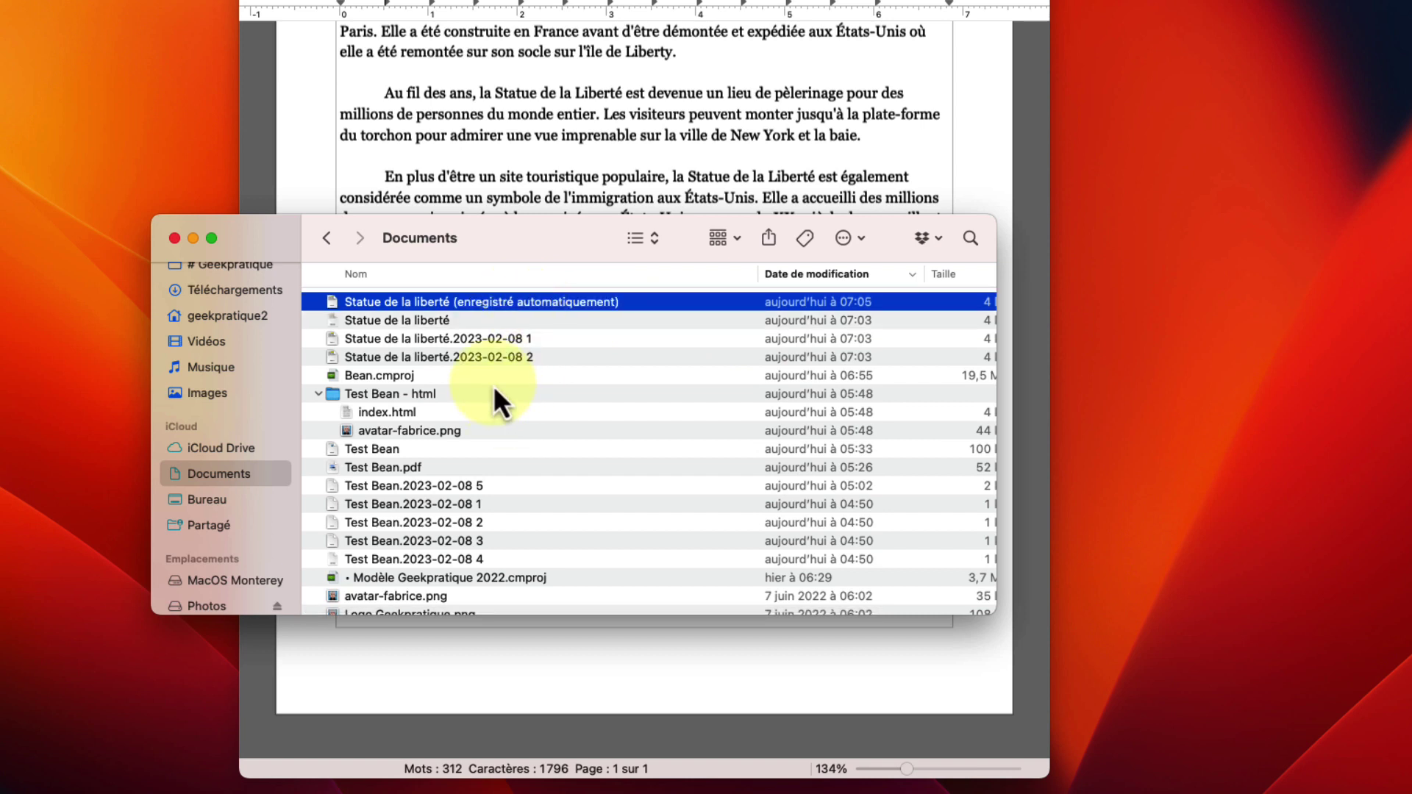
click(500, 324)
click(505, 308)
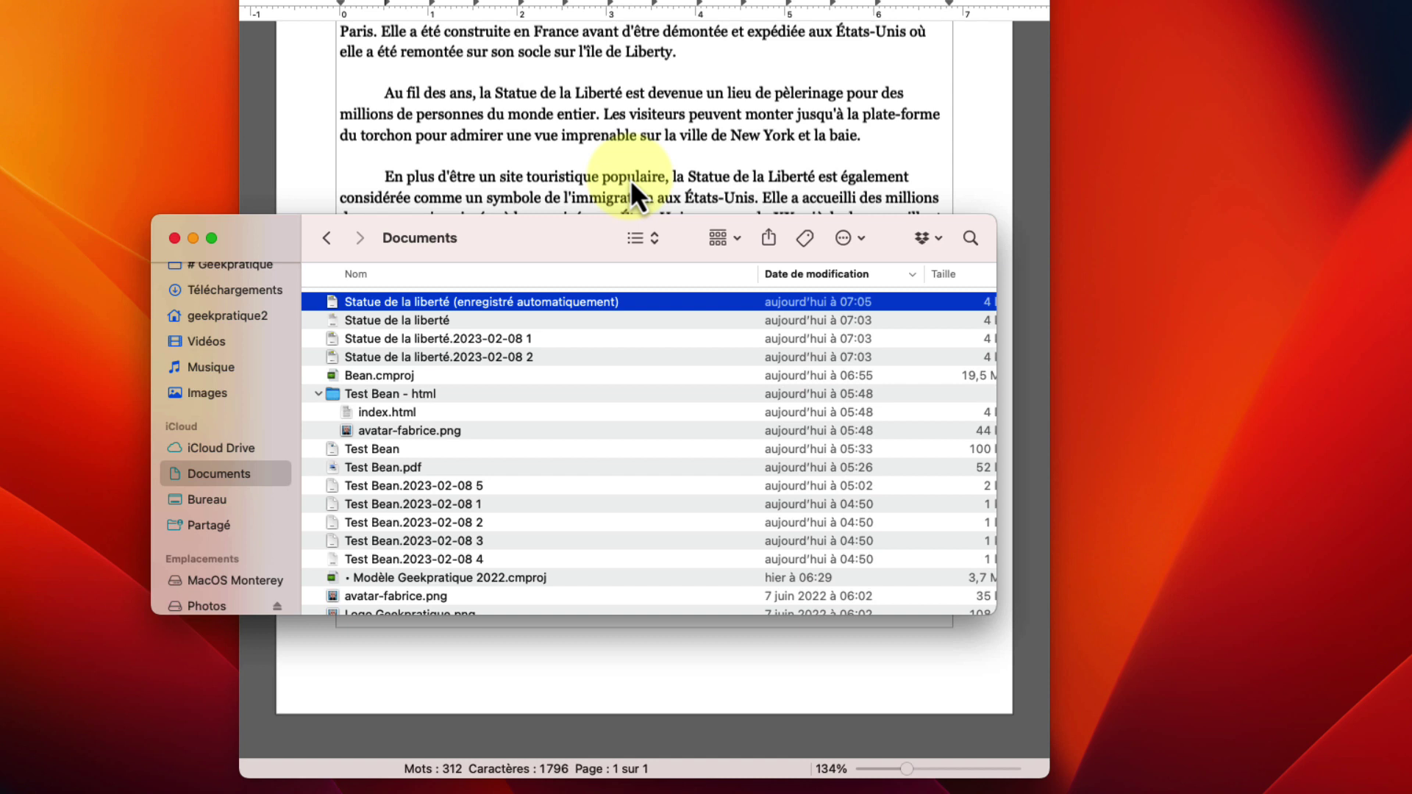
click(661, 320)
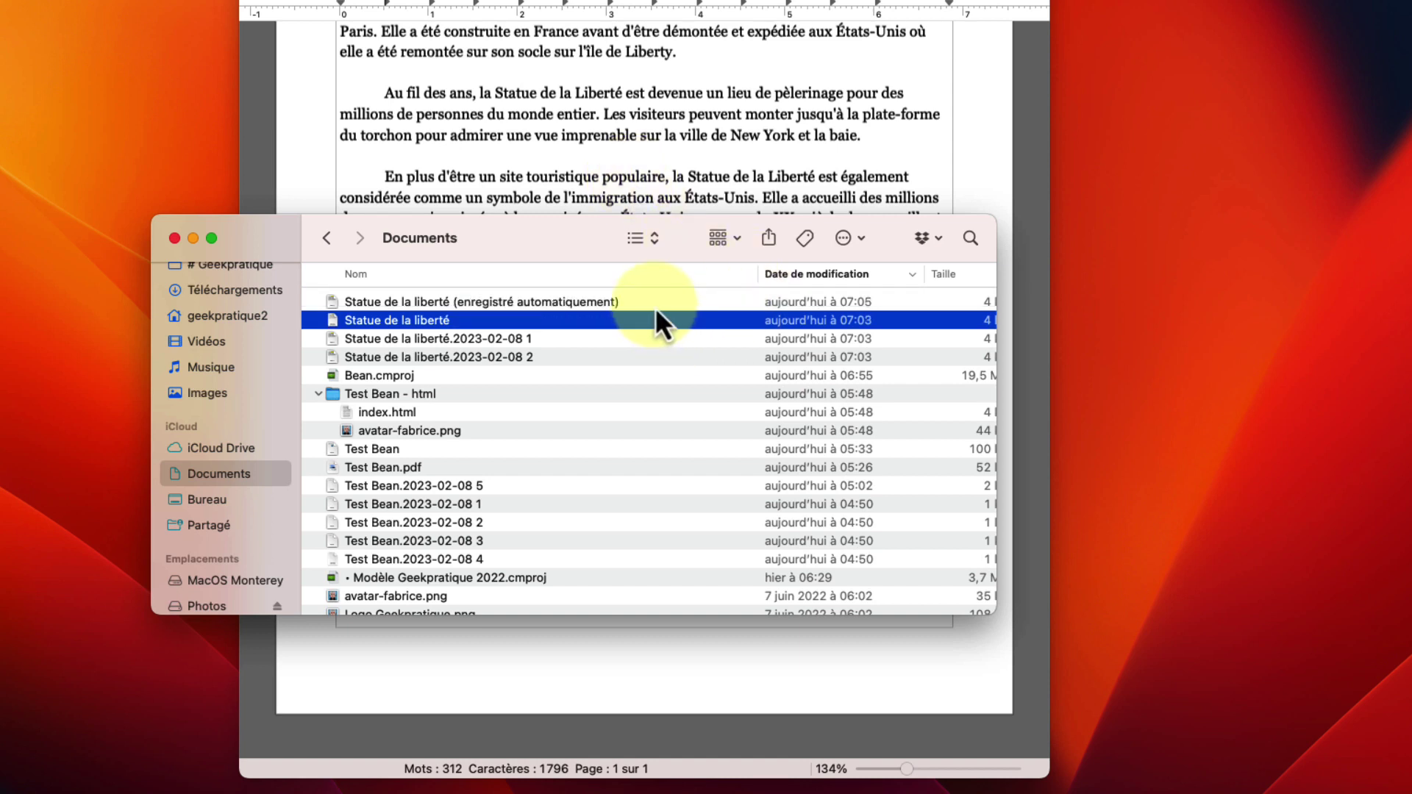
click(668, 308)
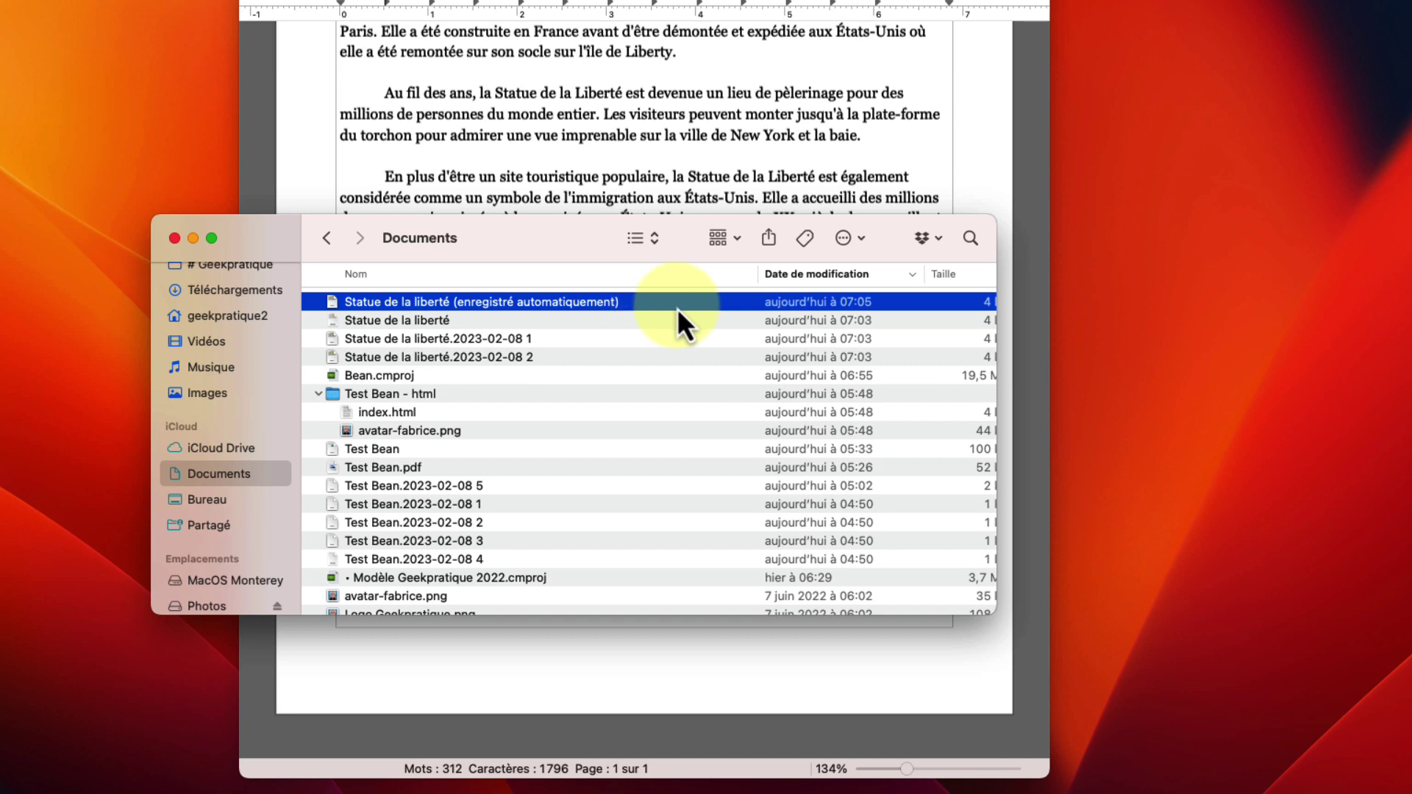
Compare the two dated backups in Finder, and open "Statue de la liberté.2023-02-08 1" to examine its last lines
click(592, 341)
click(583, 358)
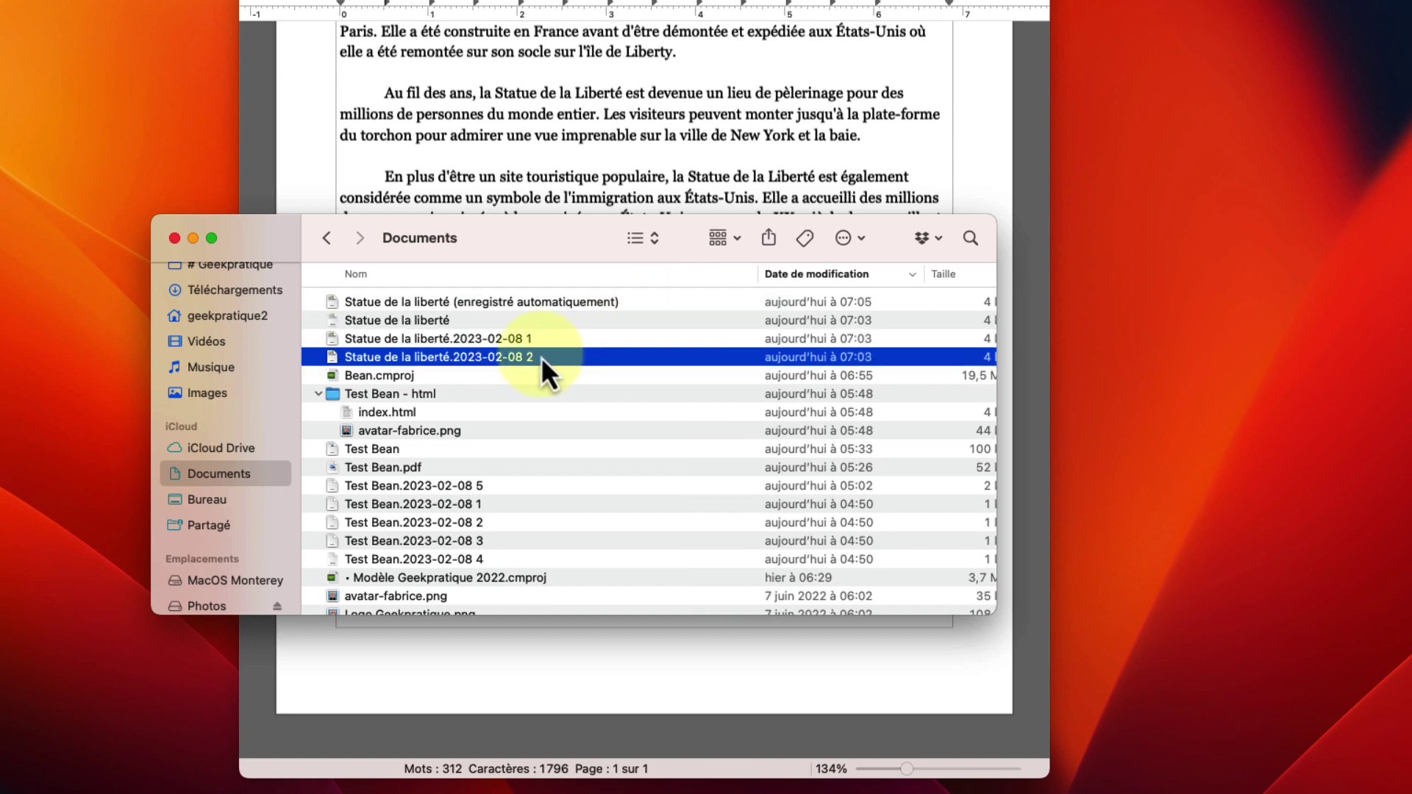
click(516, 342)
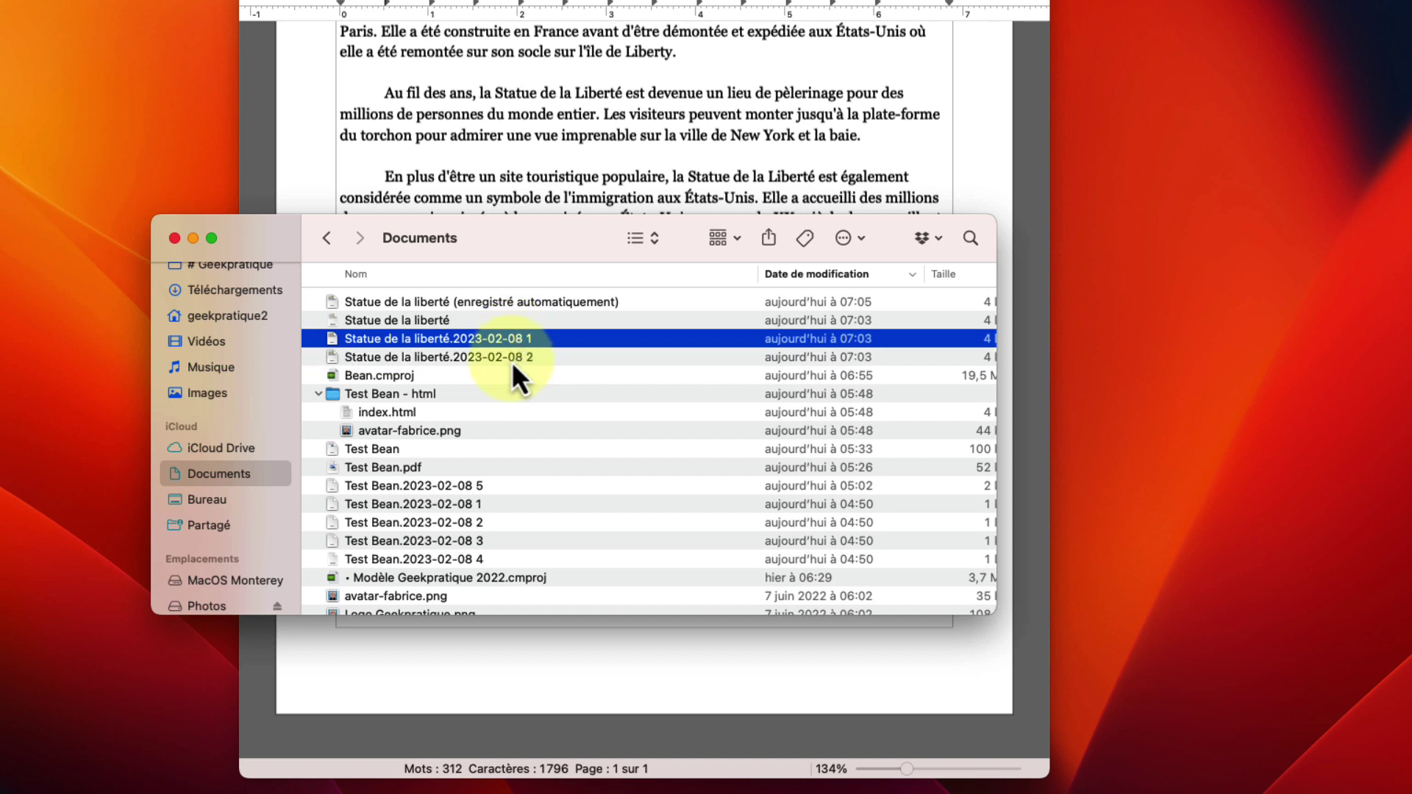
click(512, 359)
click(544, 341)
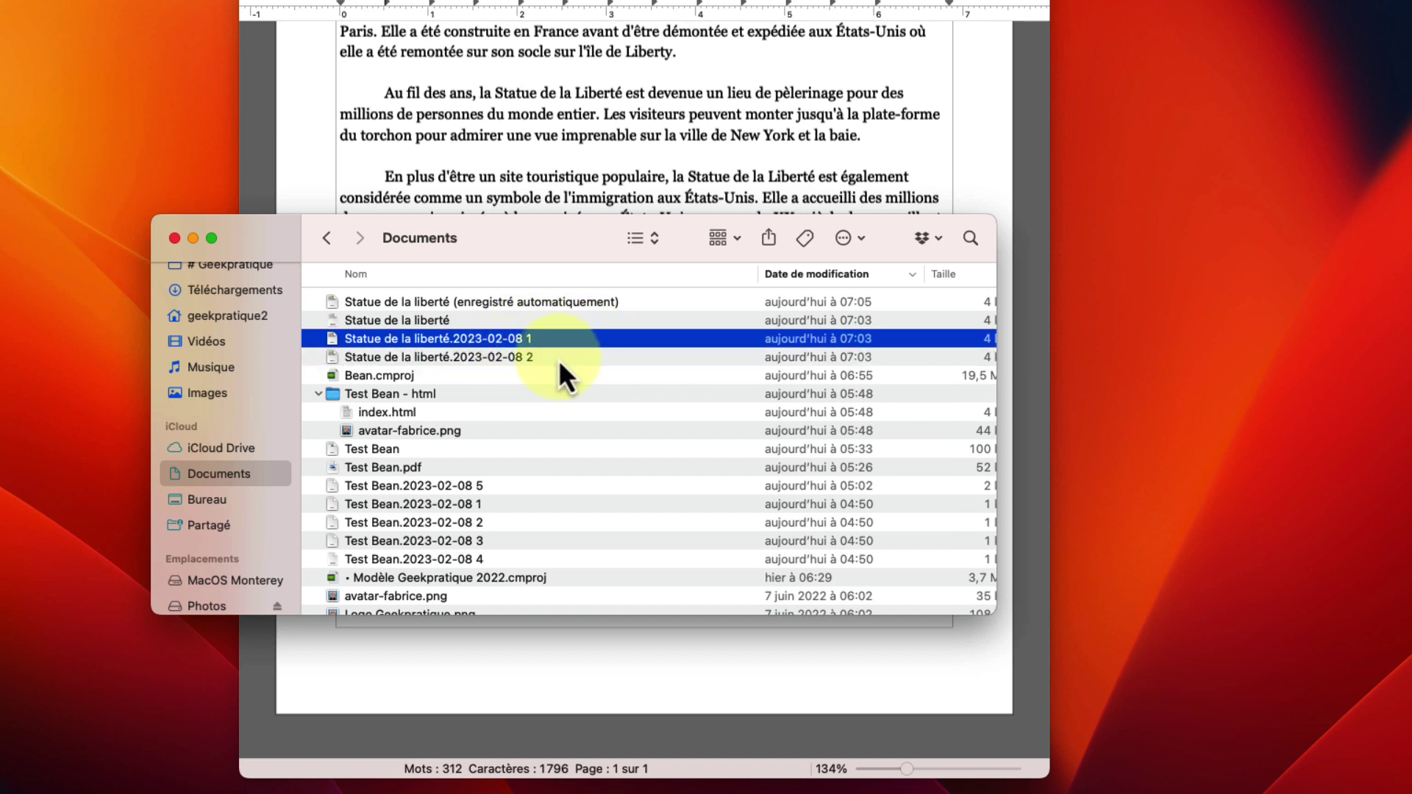
click(558, 359)
click(560, 344)
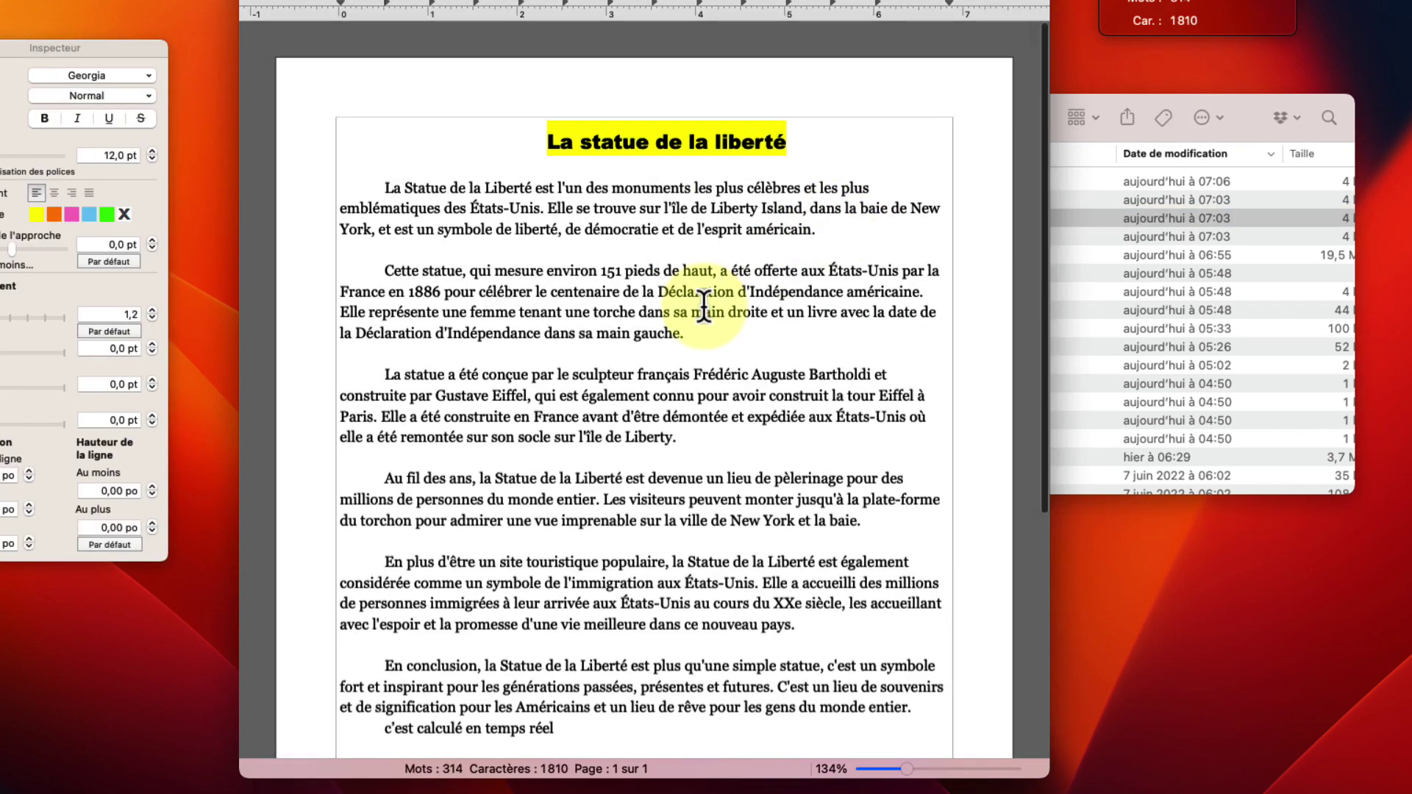
scroll(669, 302, down, 5)
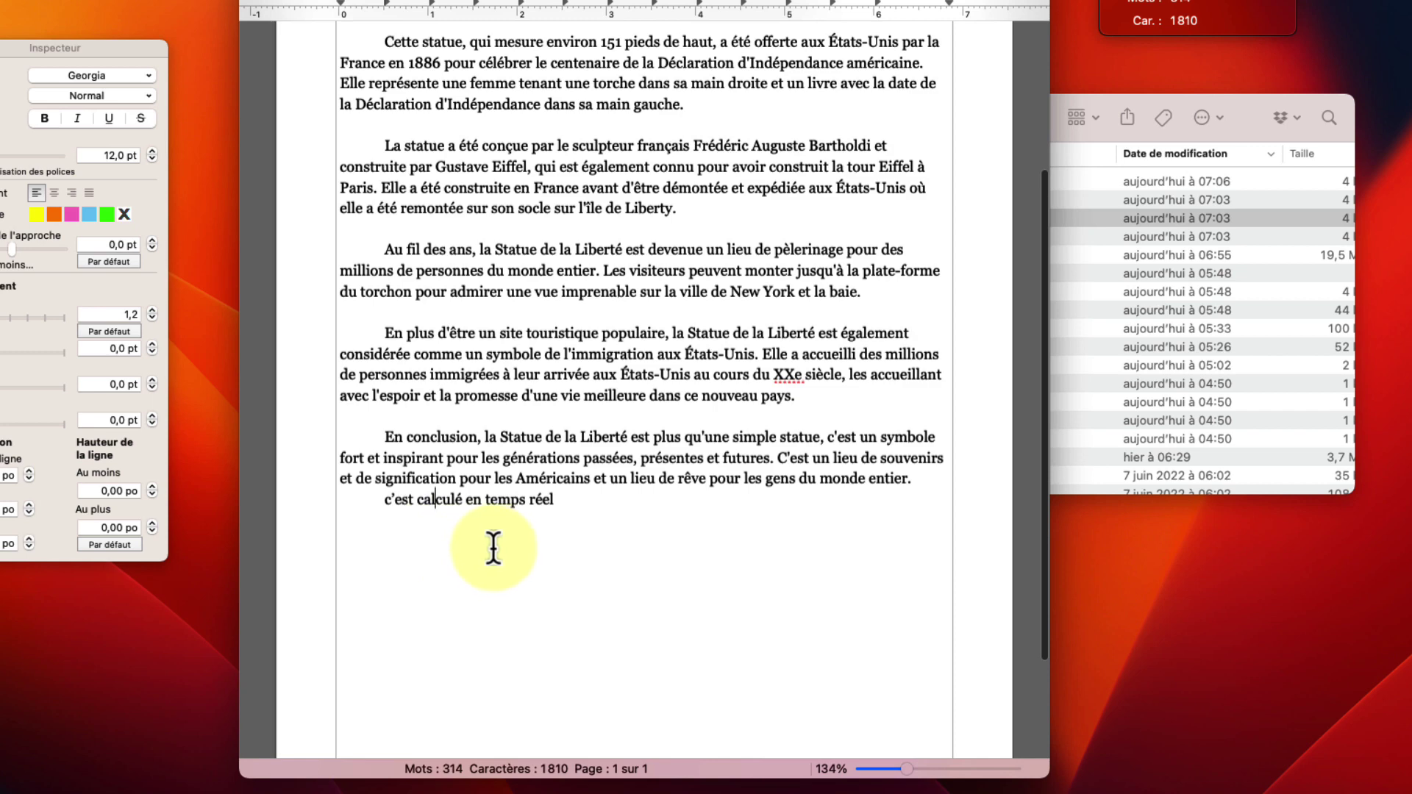
Open the backup "Statue de la liberté.2023-02-08 2" from Finder and compare its last line with the one in the original document
click(1215, 125)
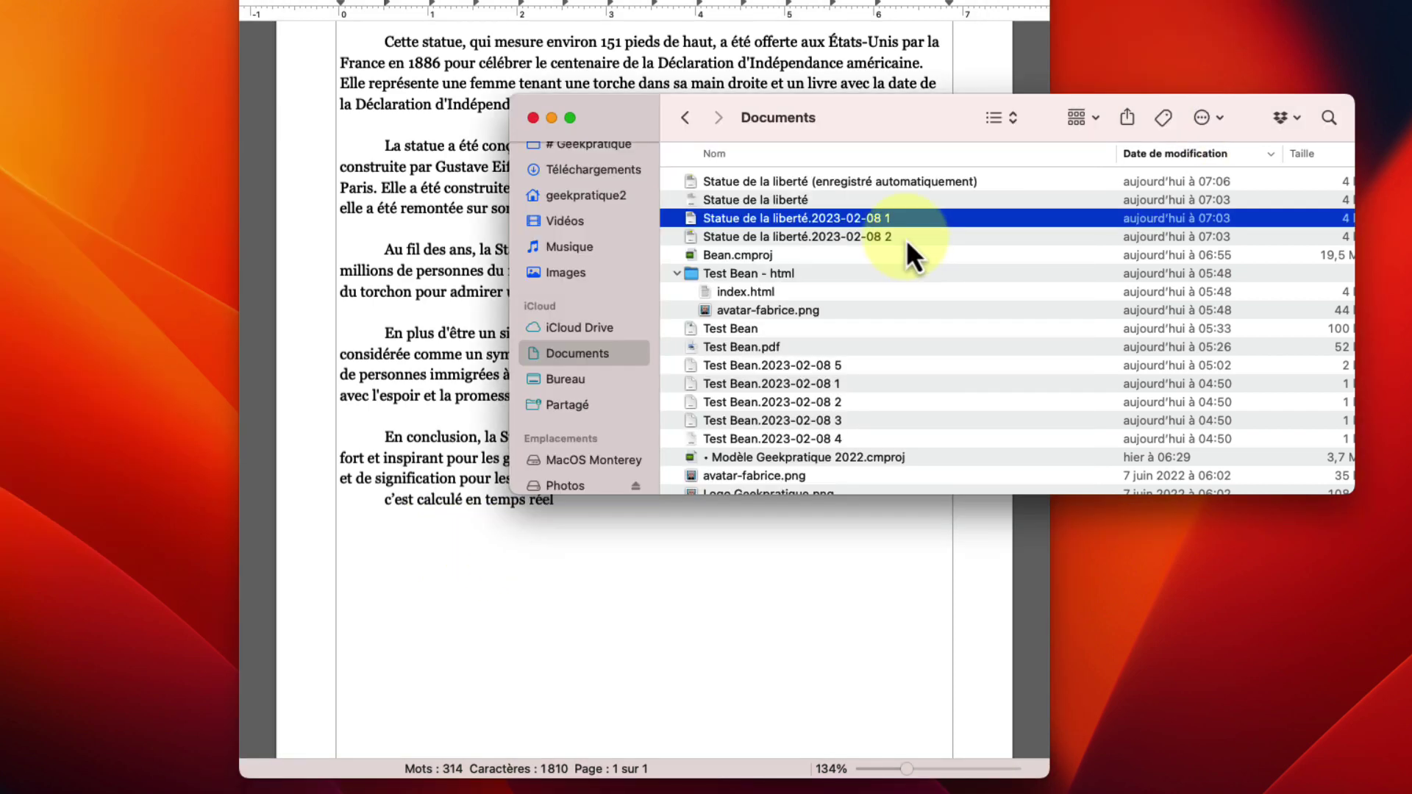
click(903, 236)
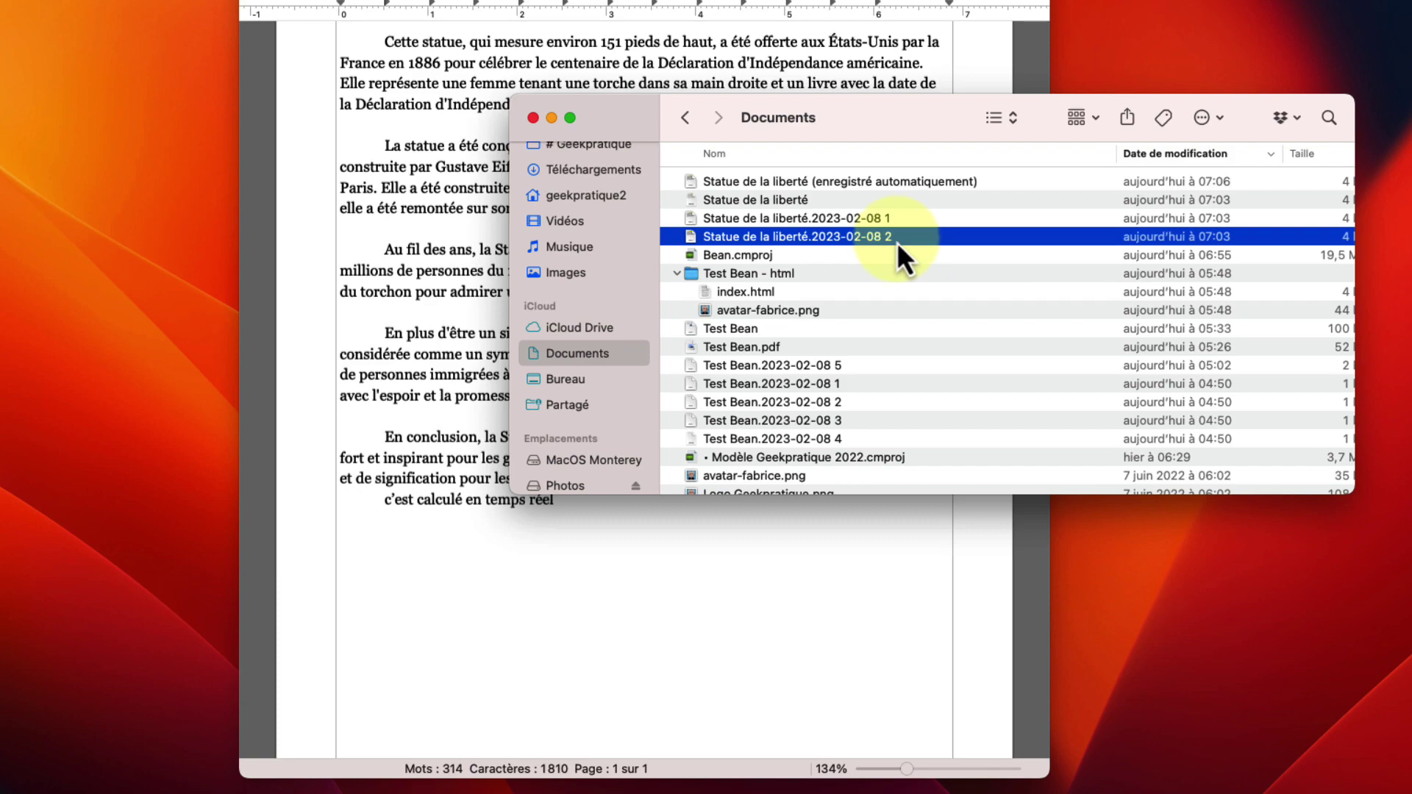
double_click(897, 236)
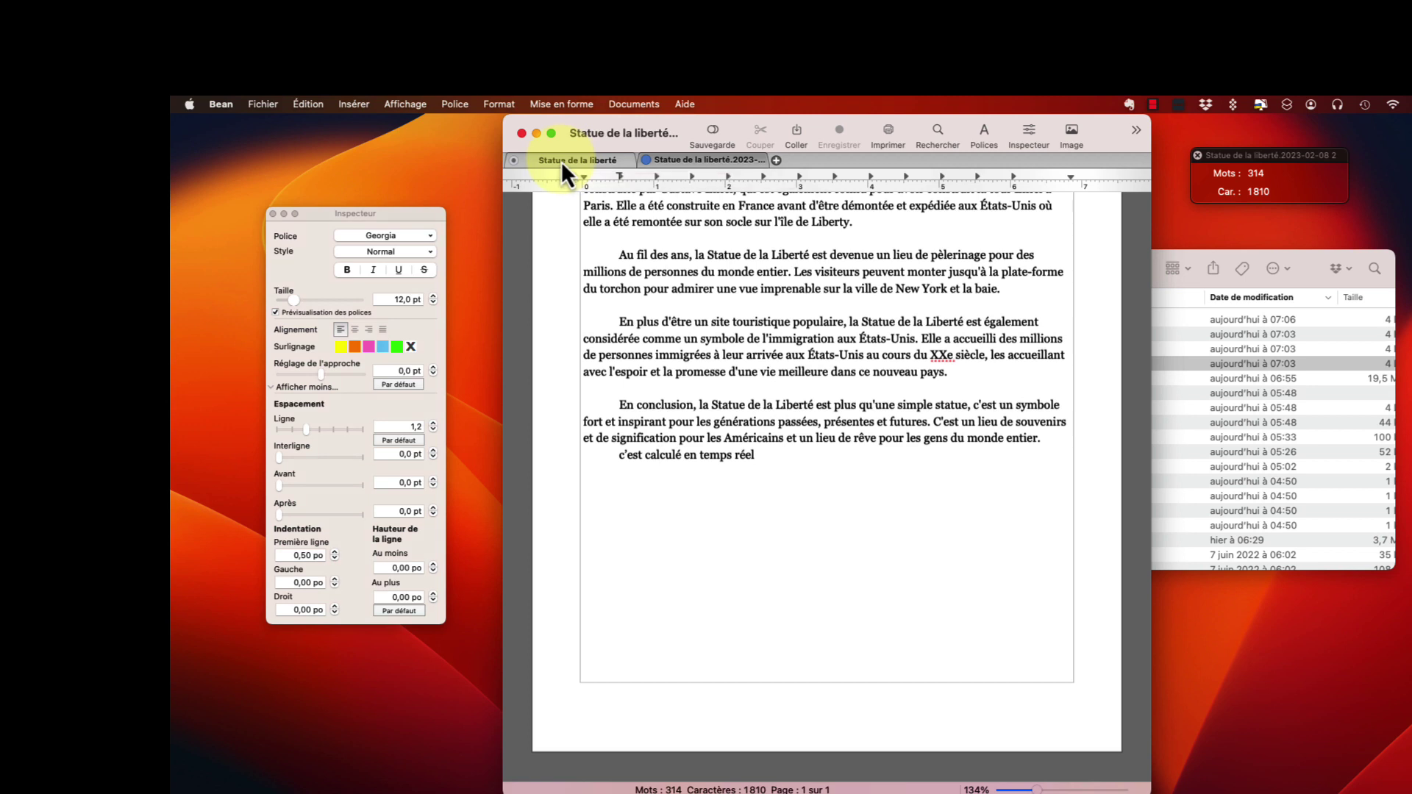
click(562, 161)
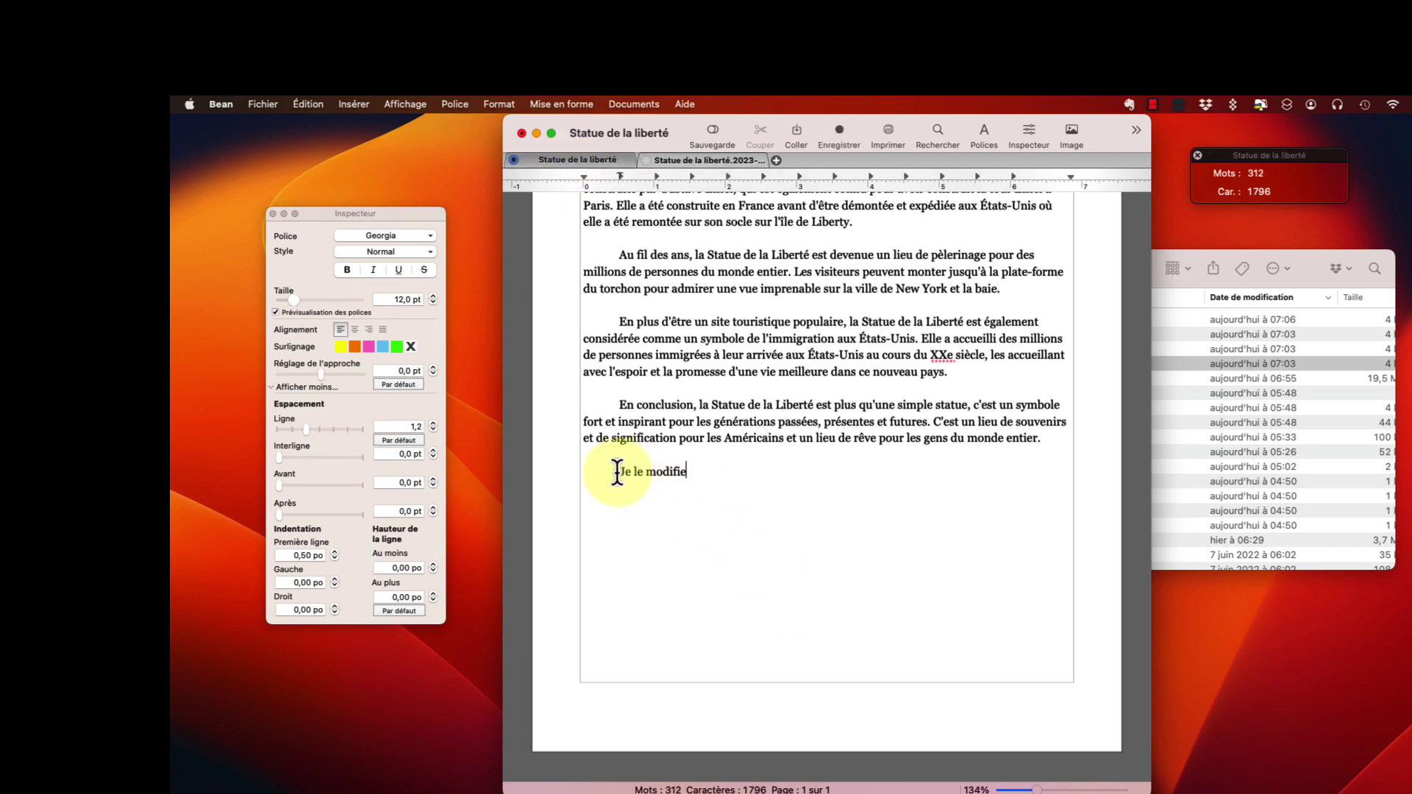
drag(617, 473, 728, 476)
click(733, 475)
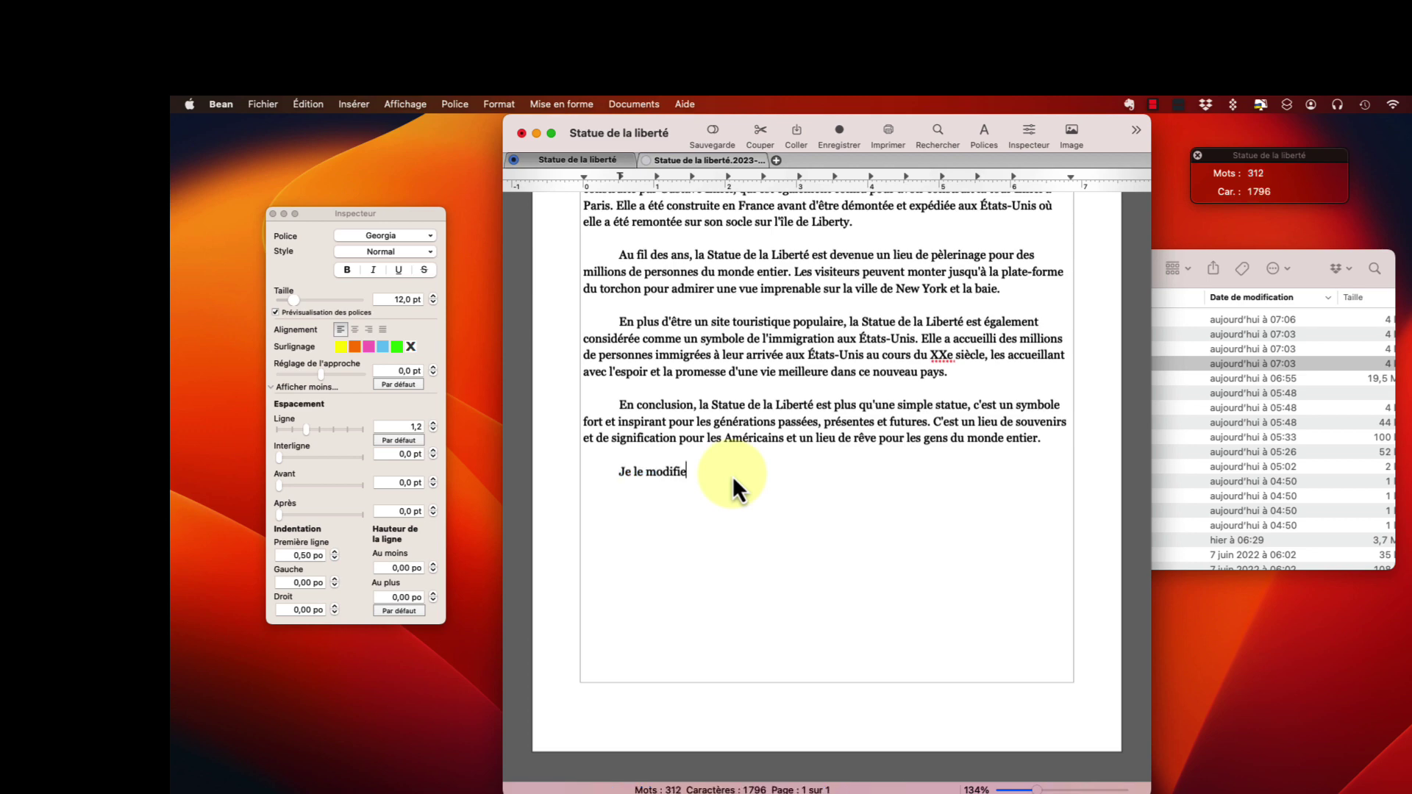
Close the original "Statue de la liberté" document without saving its changes
click(1190, 257)
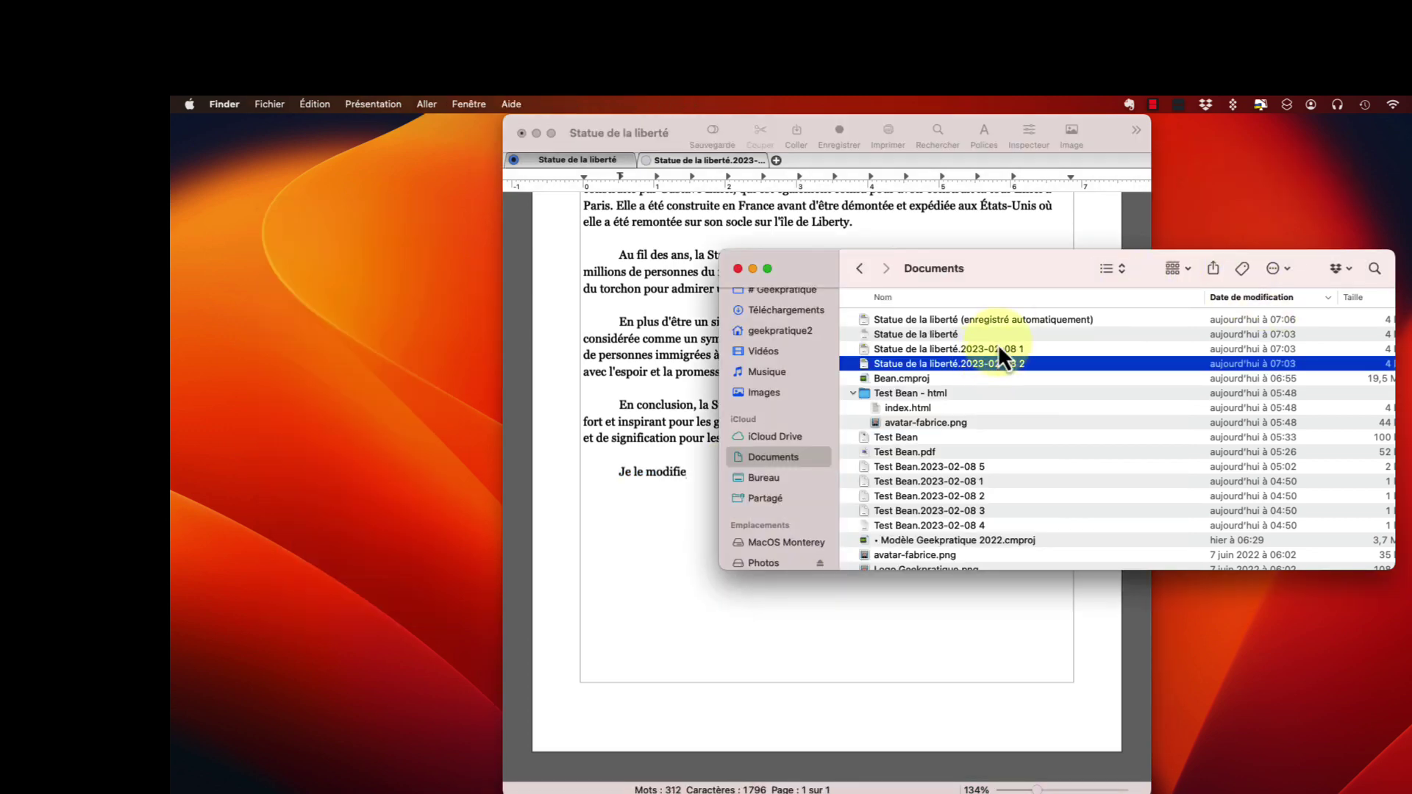
double_click(999, 349)
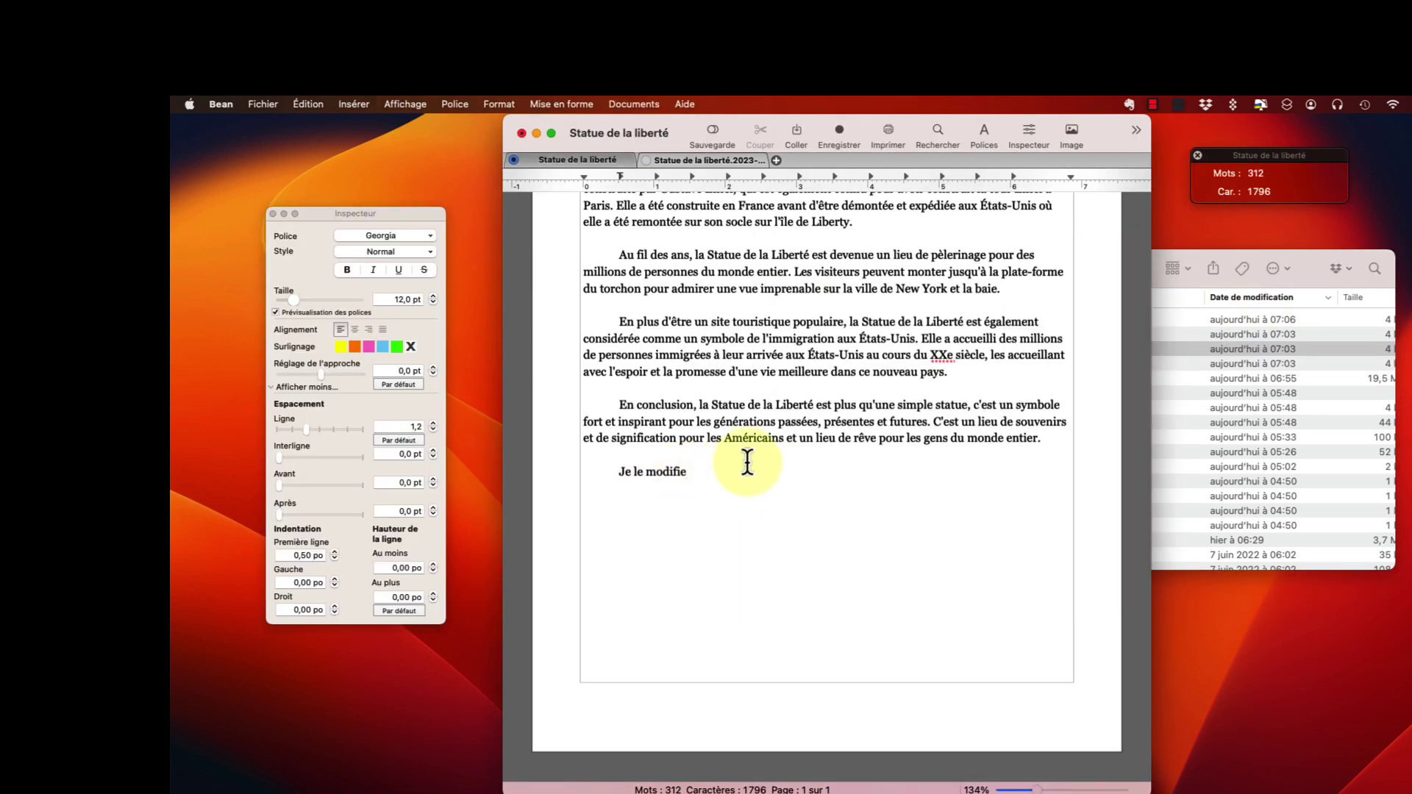
click(515, 161)
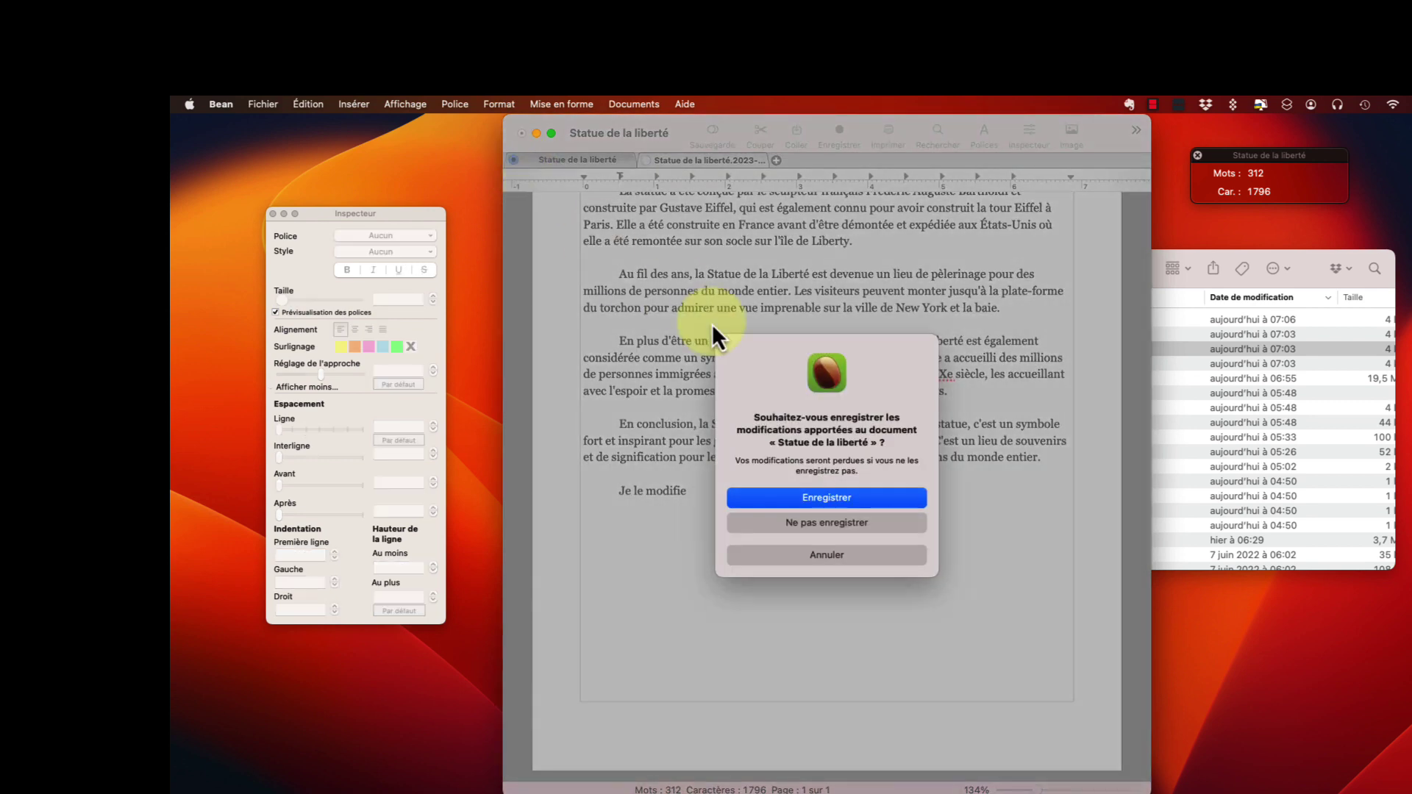
click(824, 525)
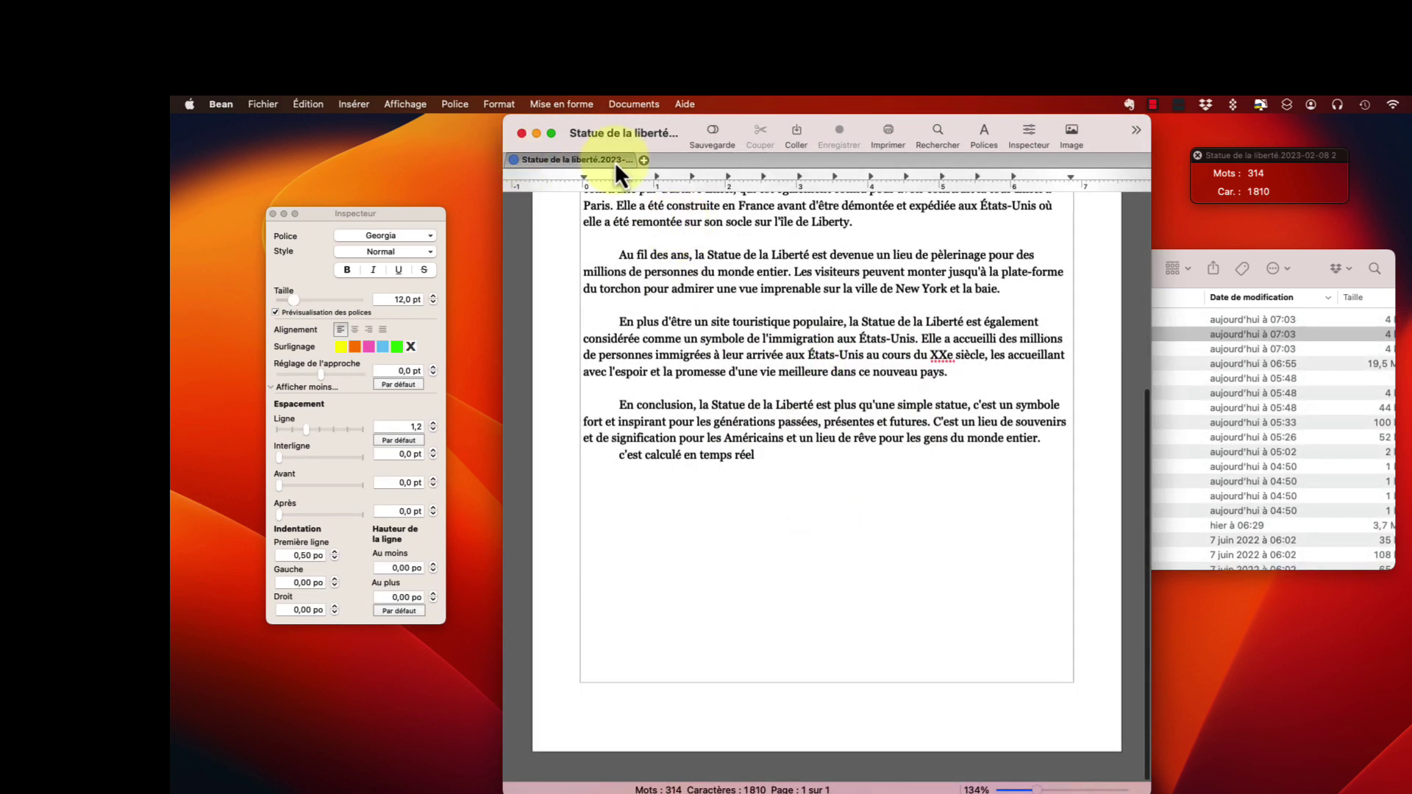
Add the line "Document de base" below the text of the open backup, and check the dated backups of "Statue de la liberté" in Finder
drag(801, 467, 937, 412)
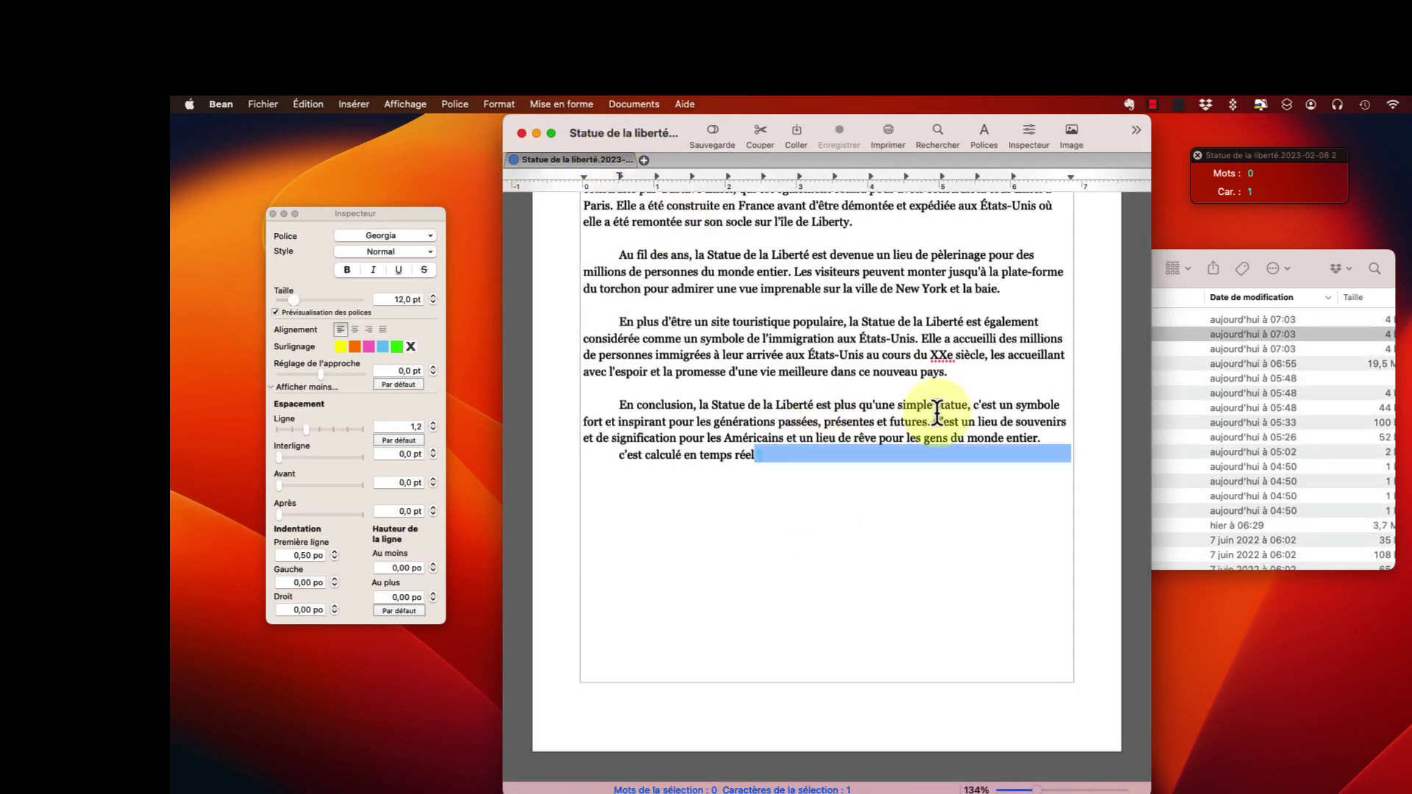
text(Document de base)
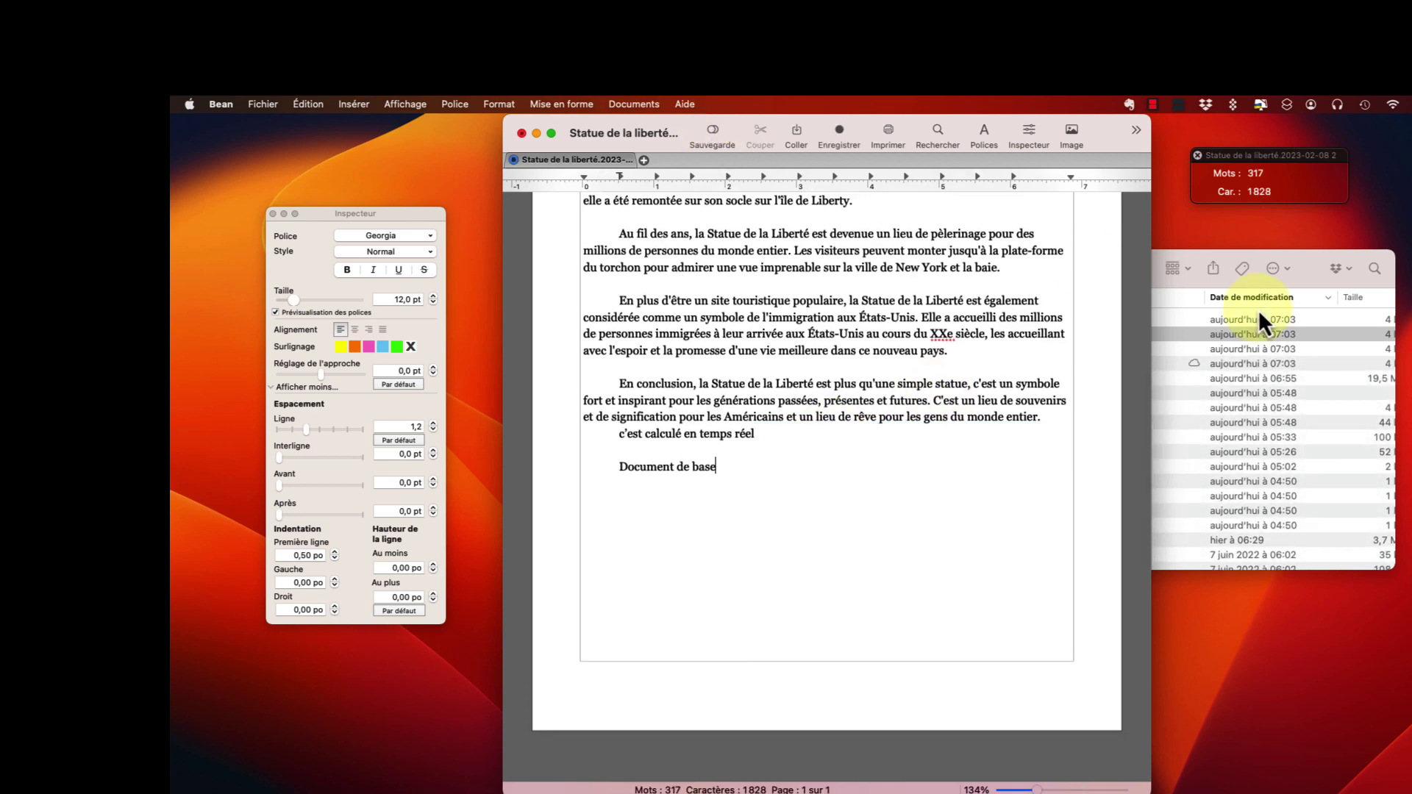
click(1300, 268)
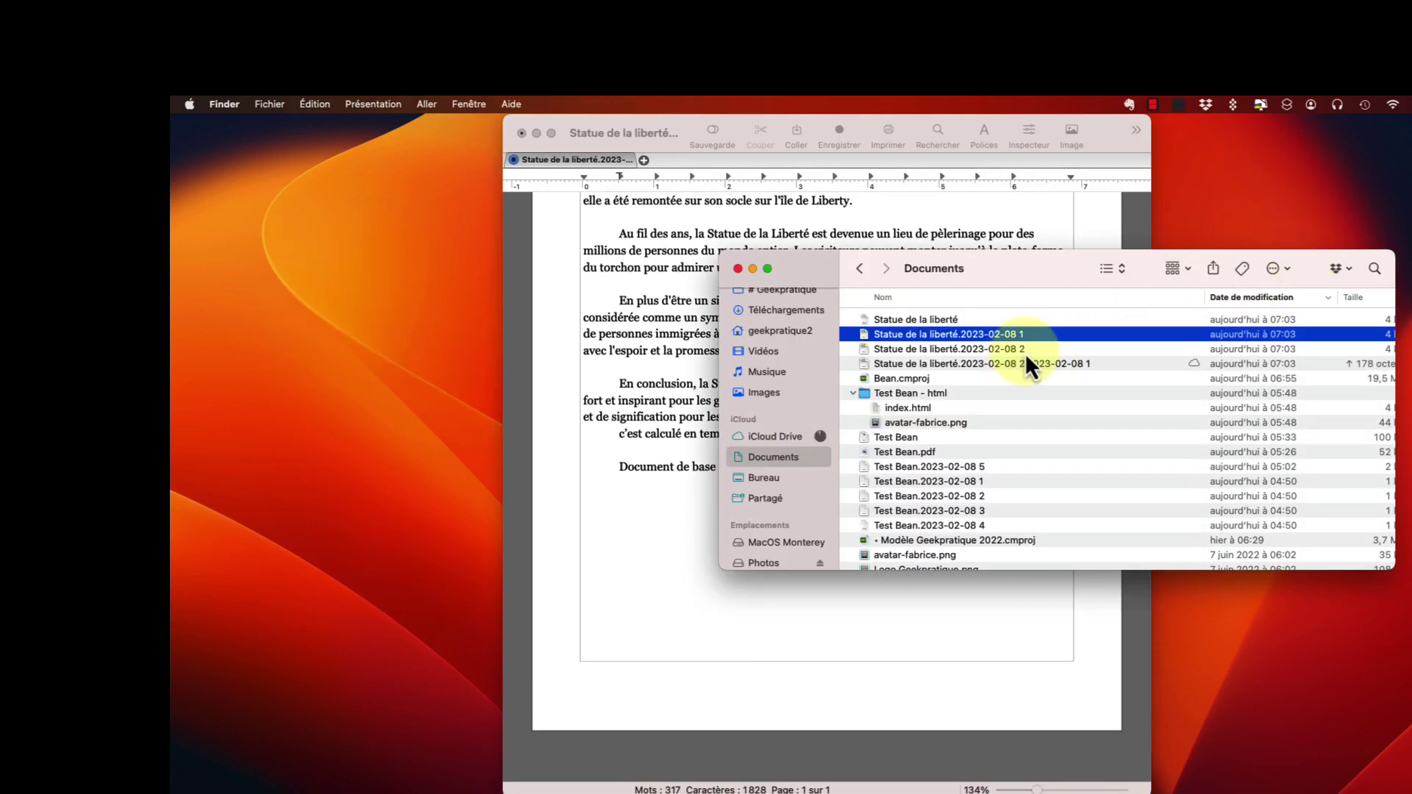
click(1069, 364)
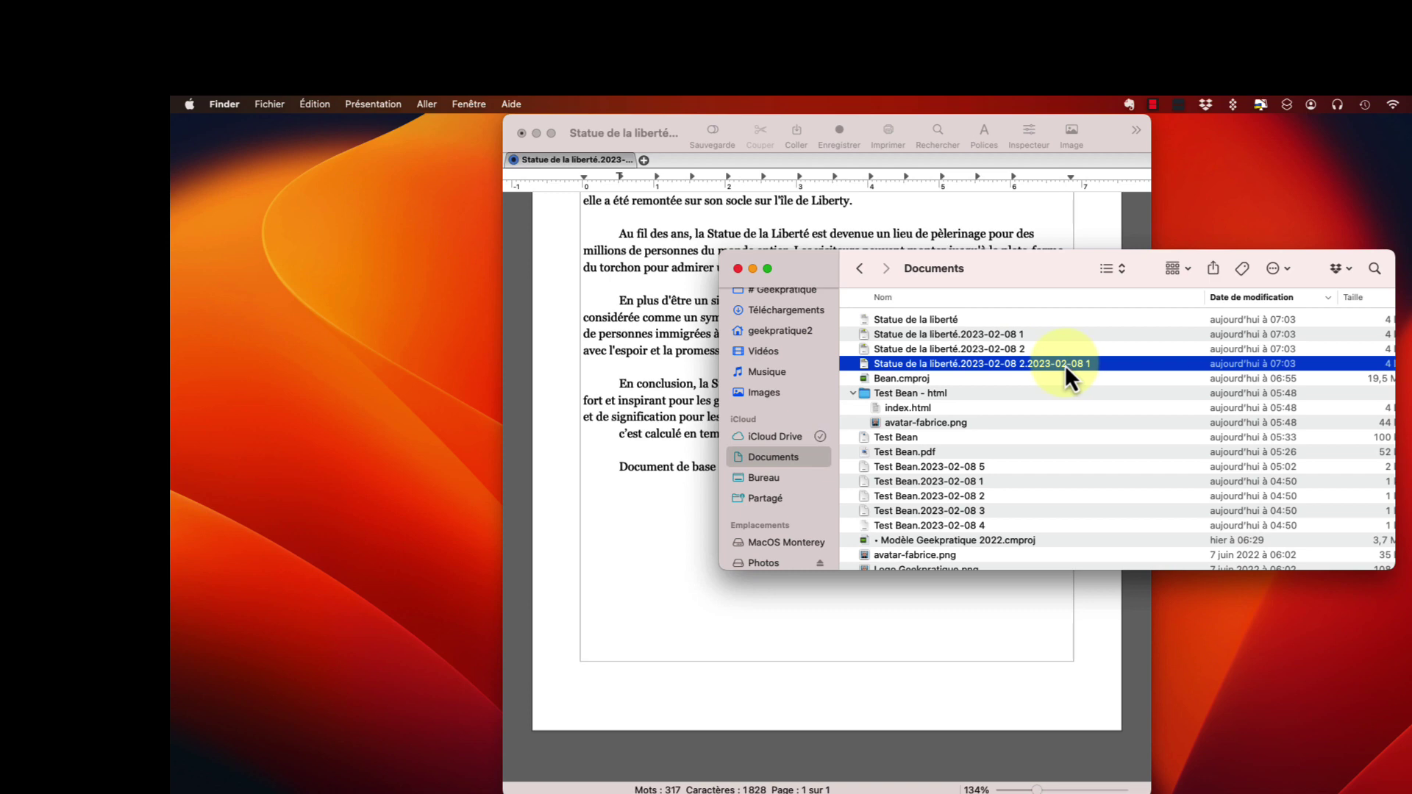
key(Up)
key(Up)
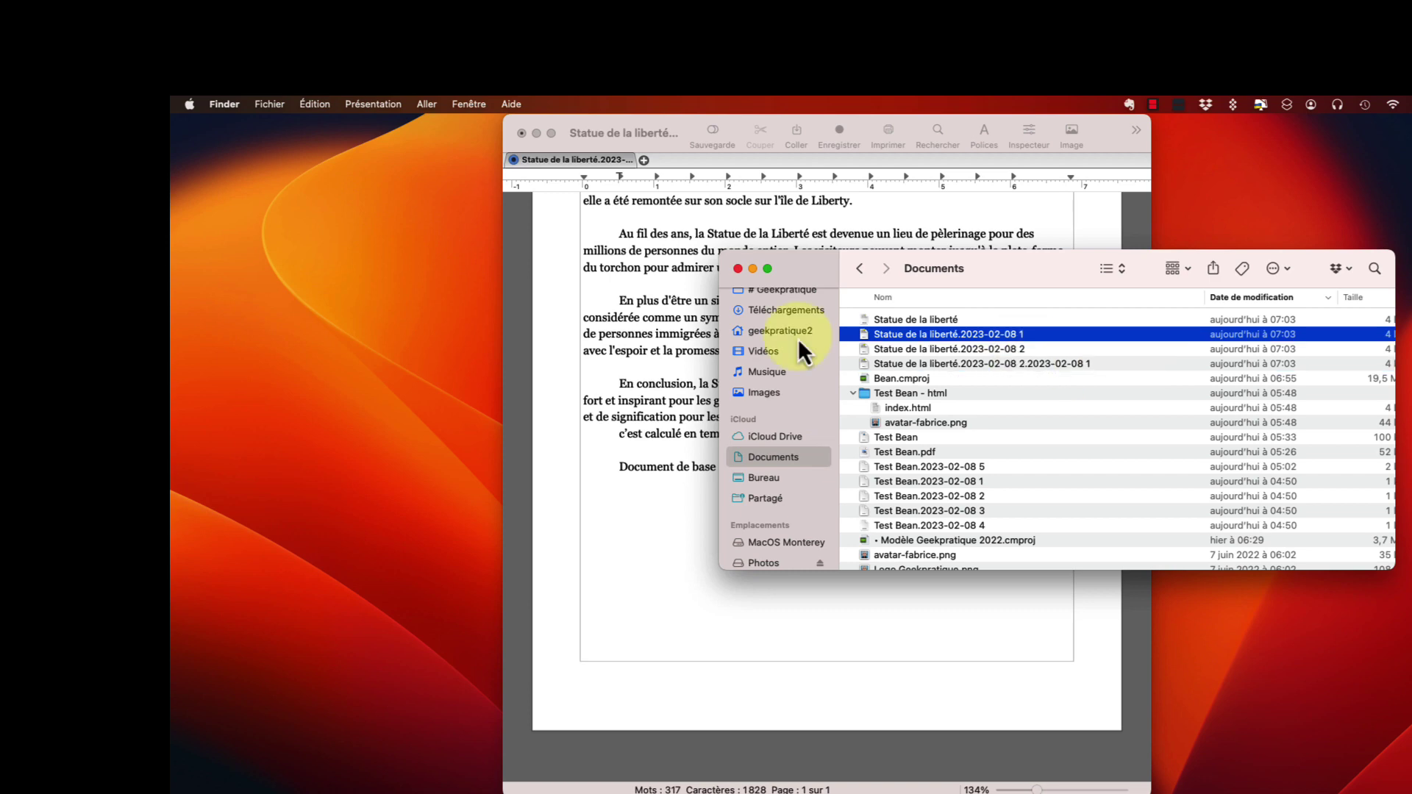
Return to the top of the Bean document, widen its window slightly, and switch it to full-screen mode
click(639, 379)
scroll(626, 350, up, 10)
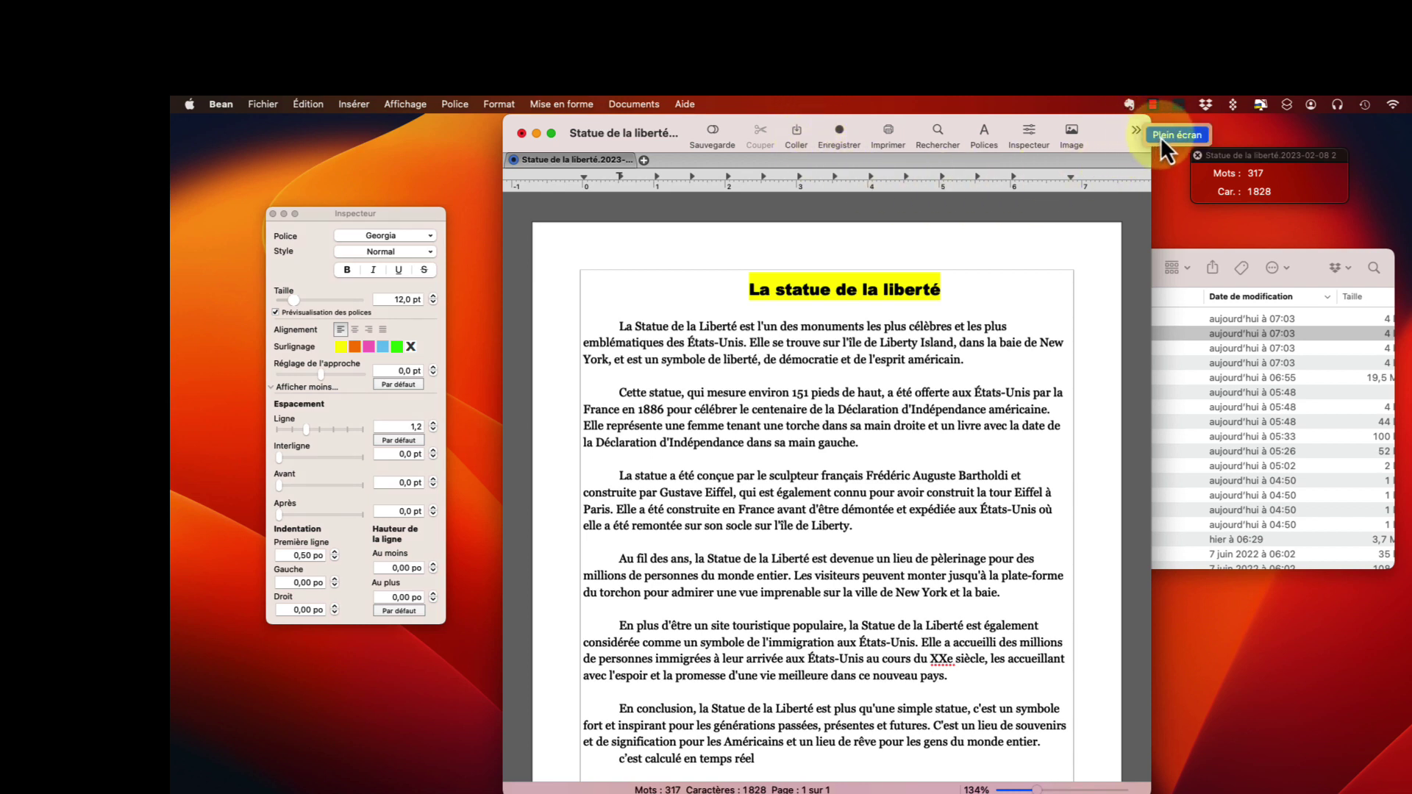
drag(1151, 137, 1174, 138)
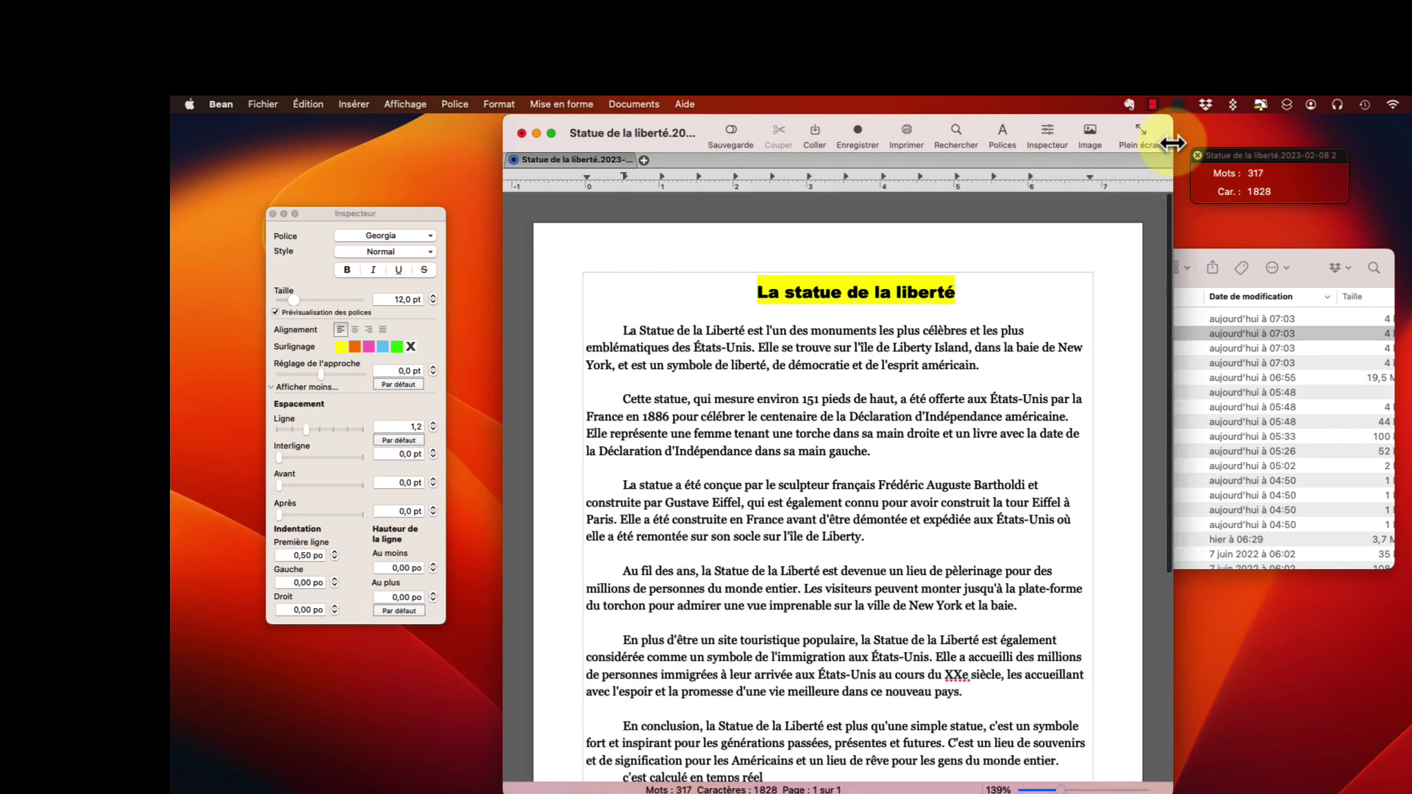
click(1142, 134)
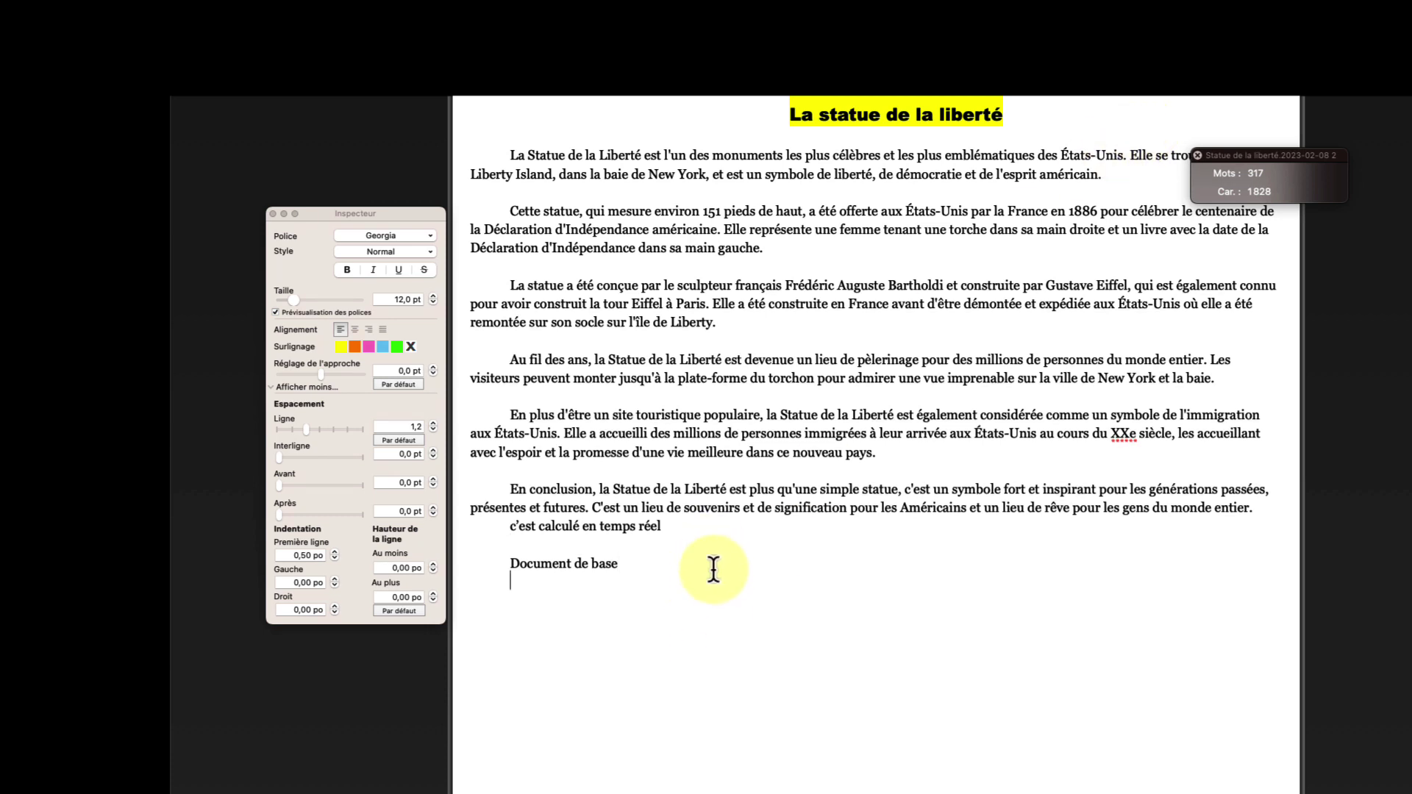
Add the lines "fjfjjff" and "flkflfl" below "Document de base", separated by an empty line, and leave full-screen mode
key(Return)
text(fjfjjff)
key(Return)
key(Return)
text(flkflfl)
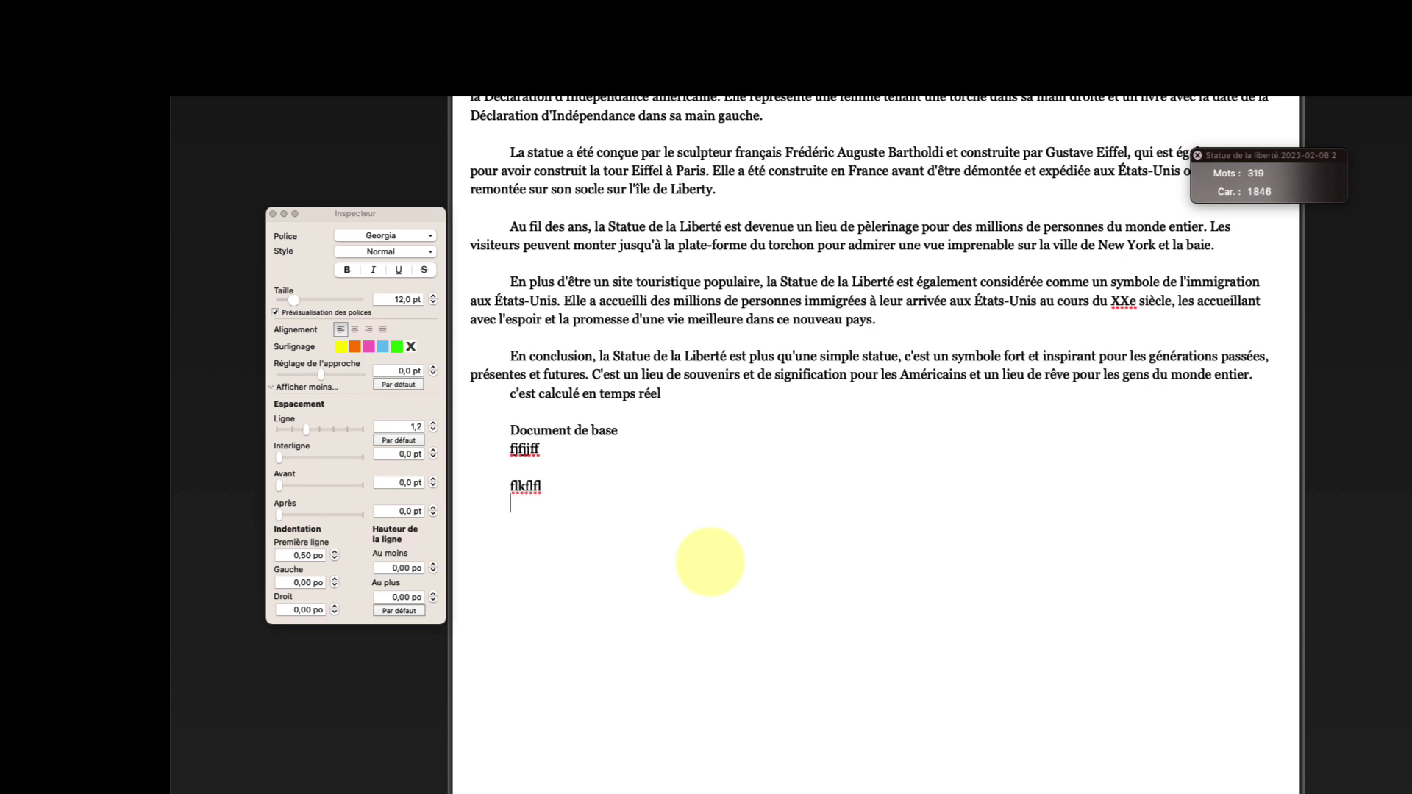
key(Return)
key(Escape)
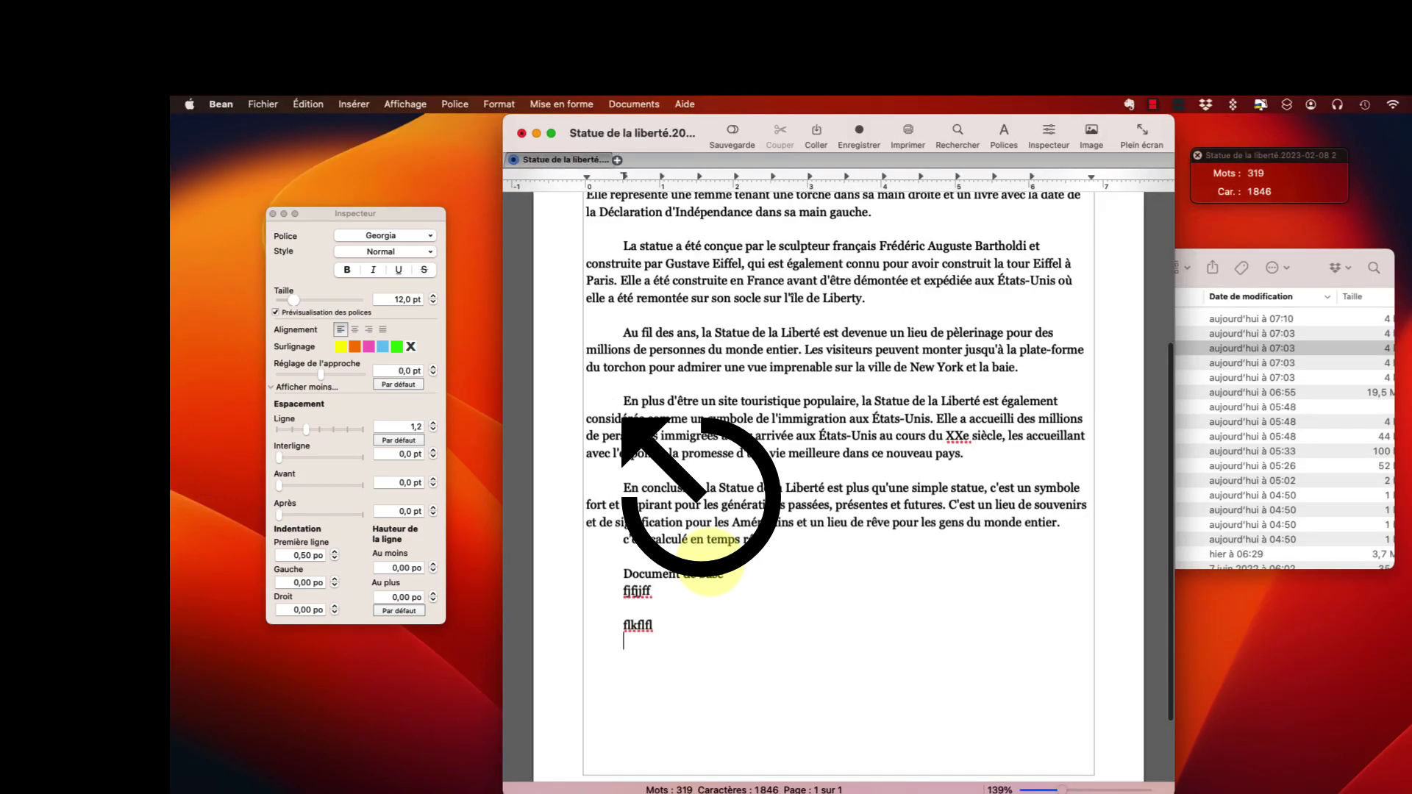
Open Bean's settings to view the General options for document windows and measurement units, and return to the document
drag(749, 541, 755, 541)
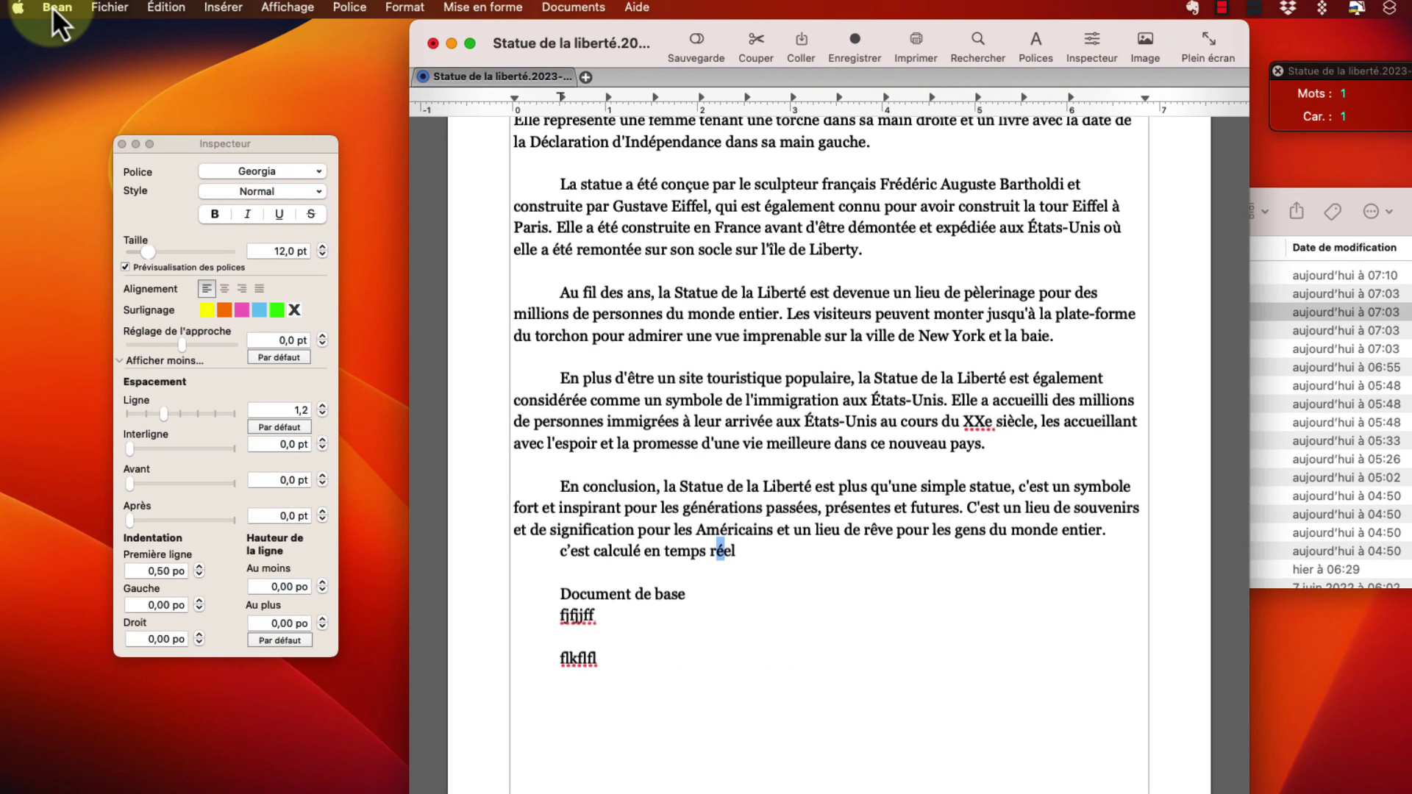
click(55, 8)
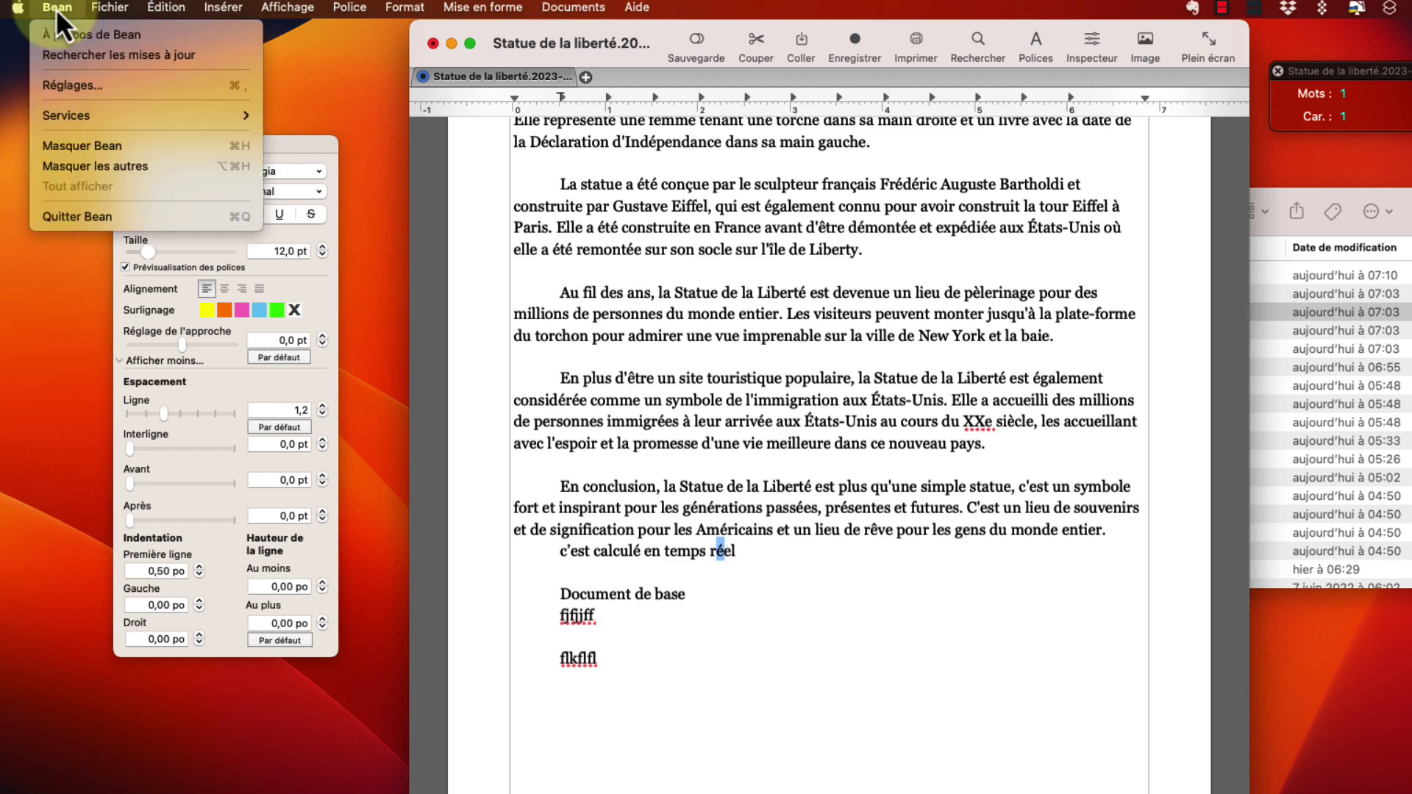
click(90, 87)
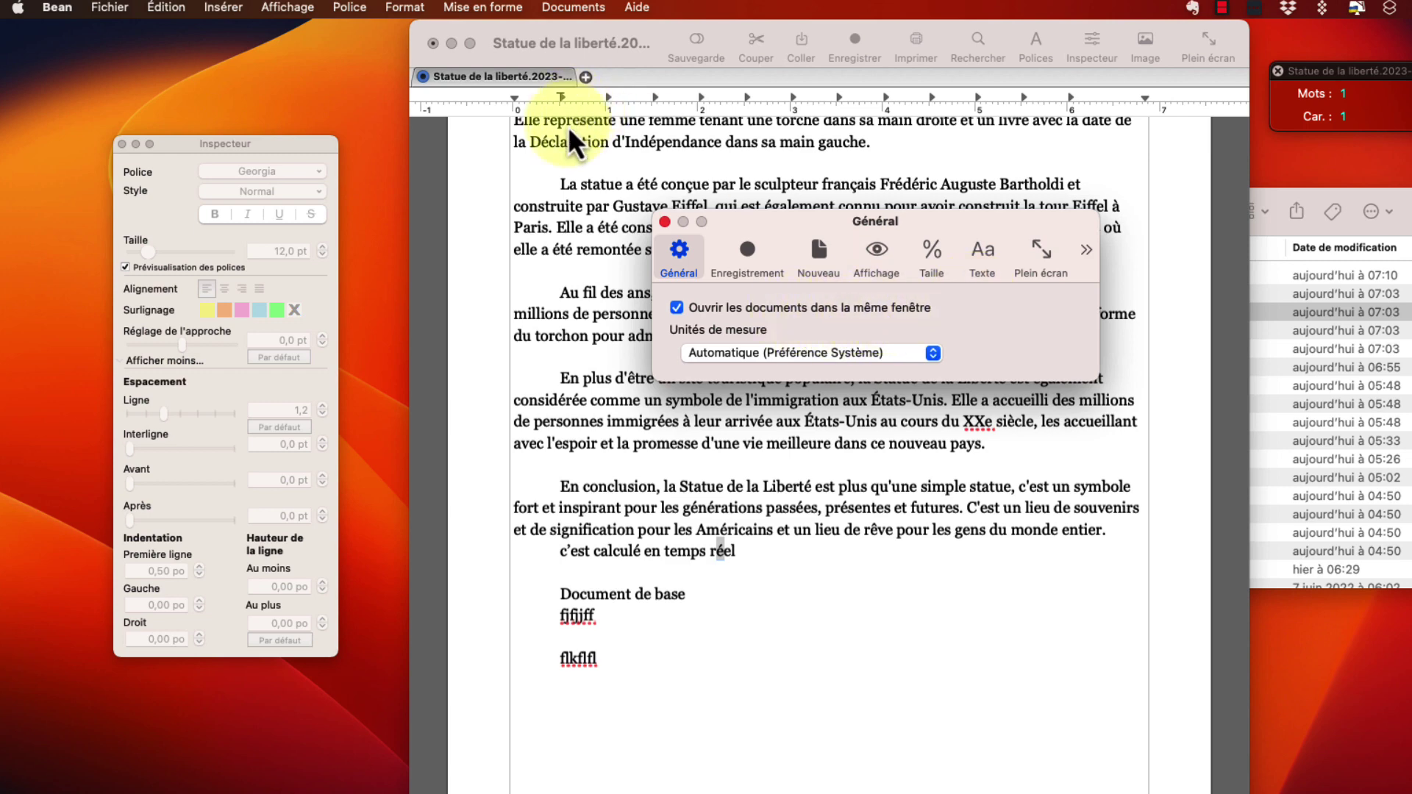
click(578, 52)
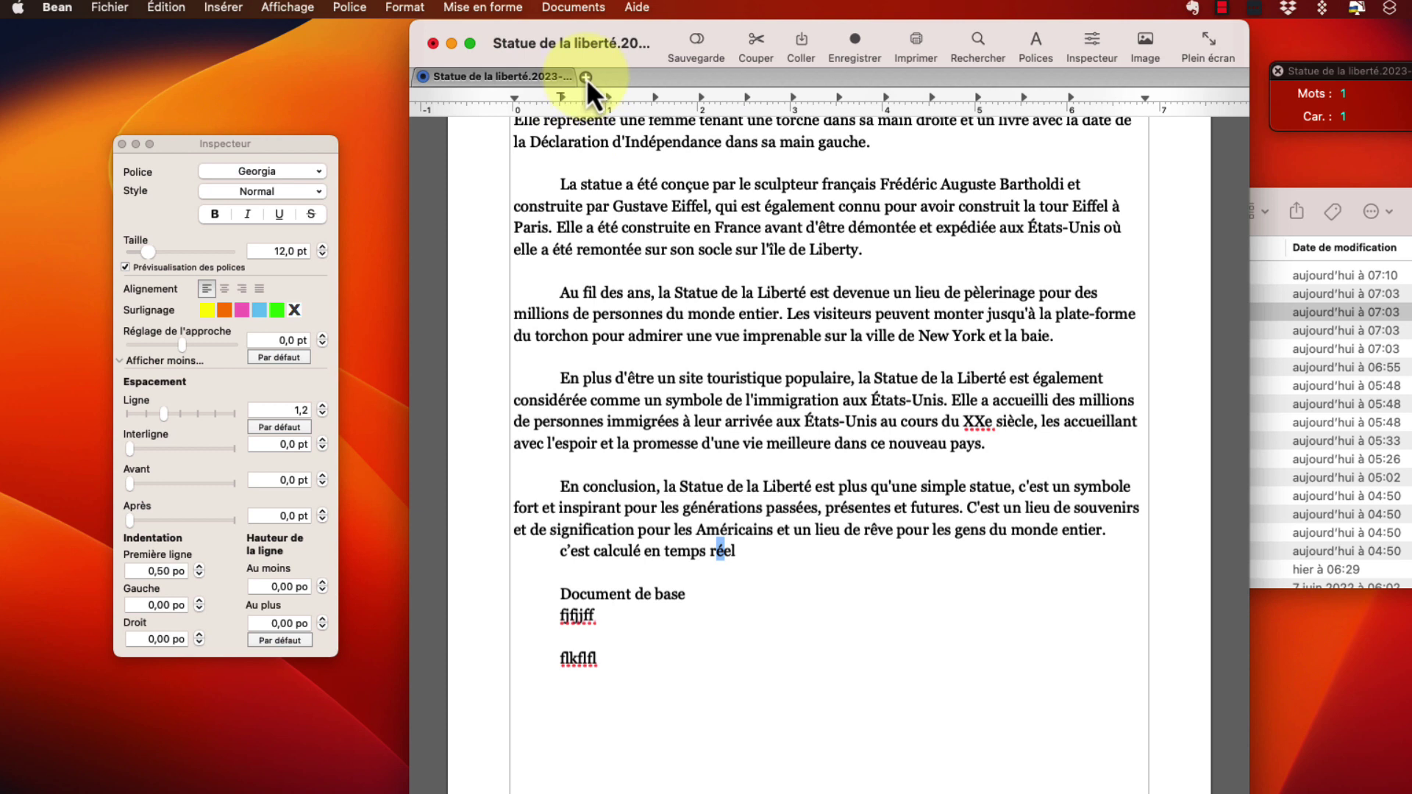
Create a new document containing "2eme documents" and save it as "Nouveau document" in the iCloud Documents folder in .rtfd format
click(585, 78)
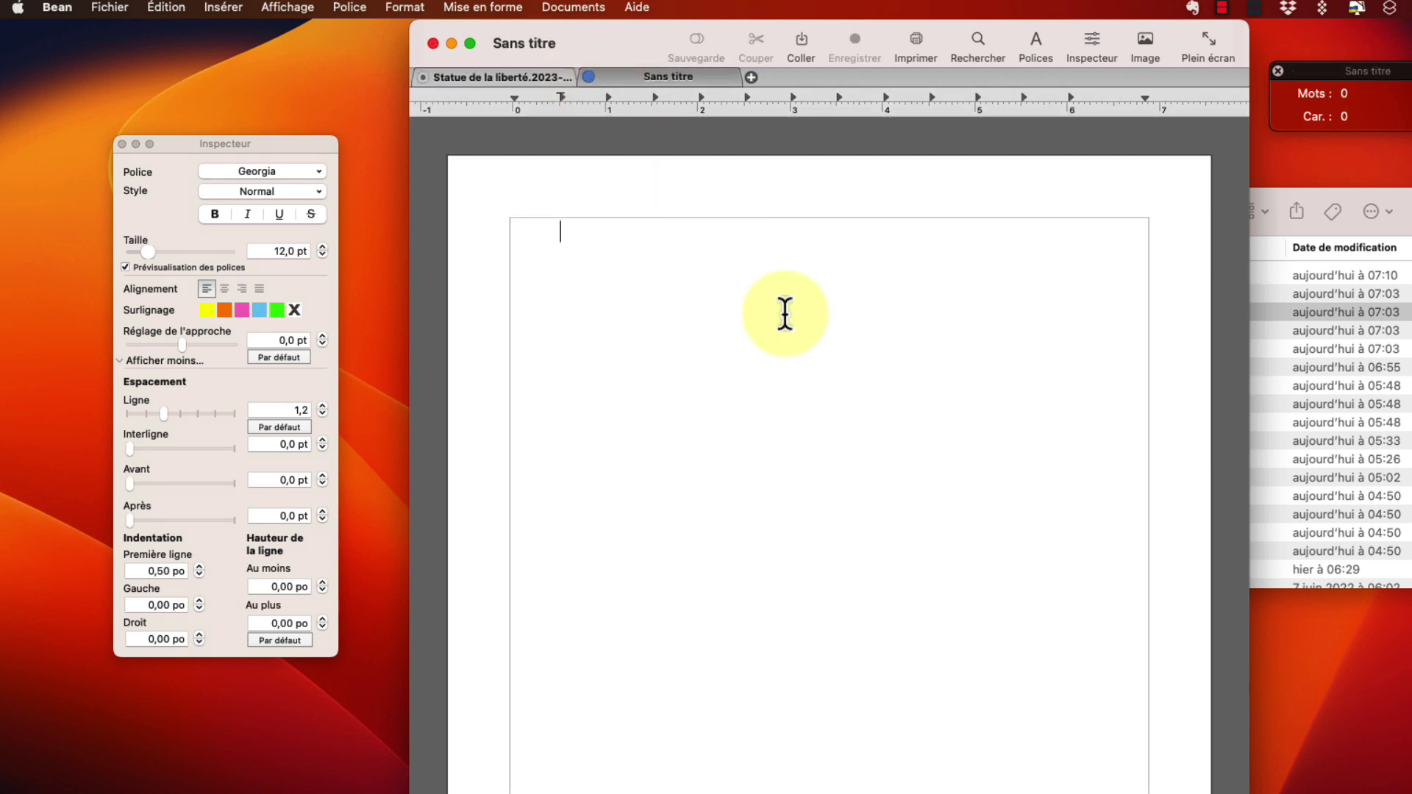
text(2eme documents)
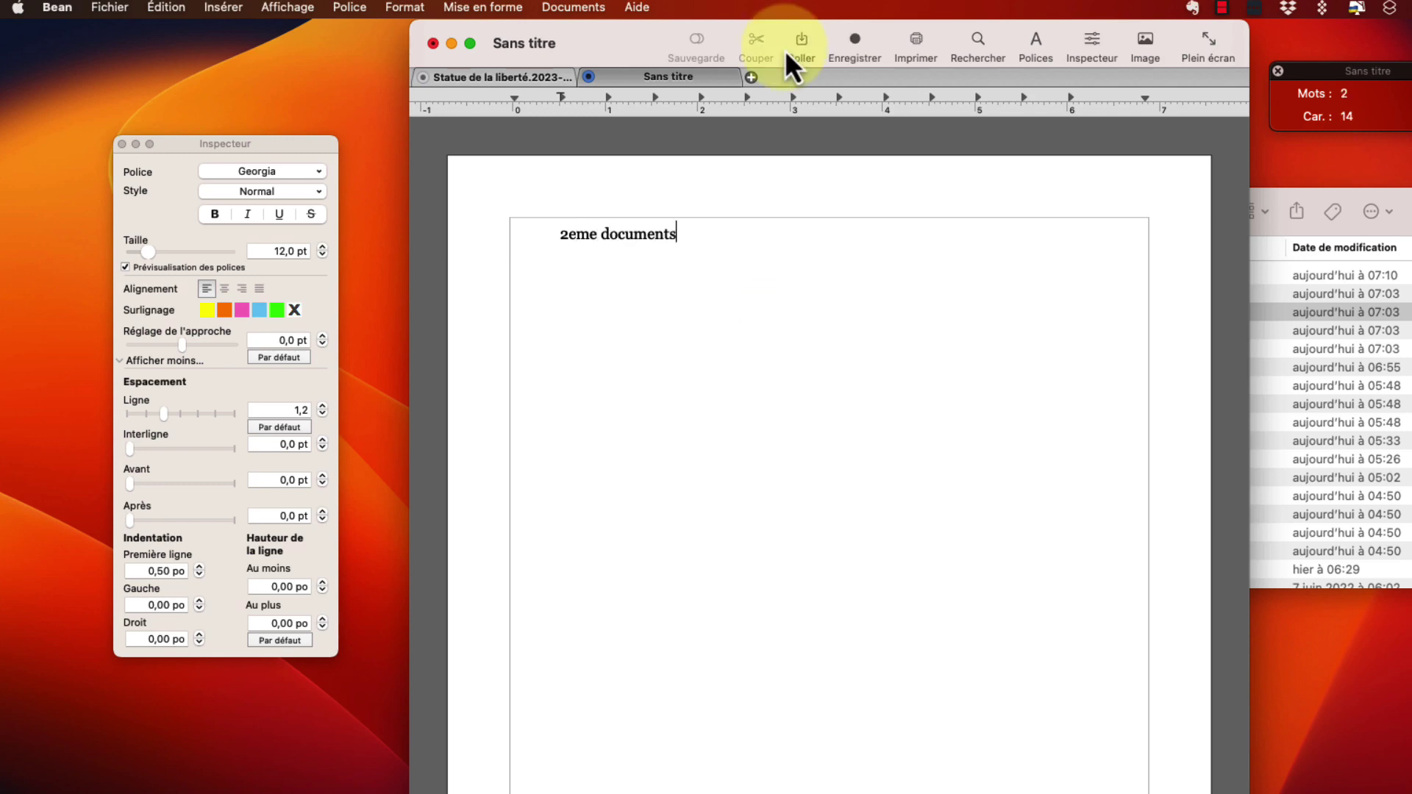
click(854, 41)
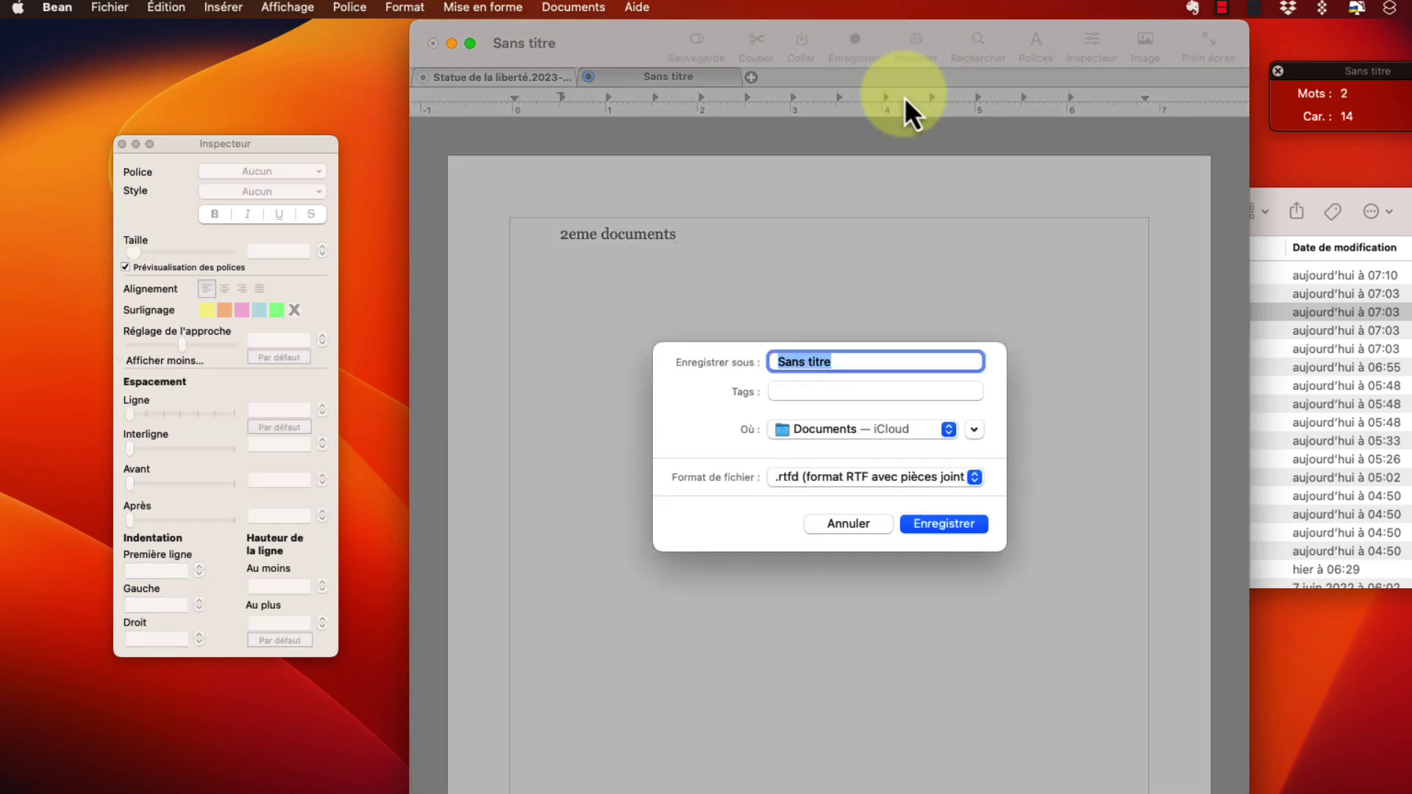
text(Nouveau document)
click(944, 524)
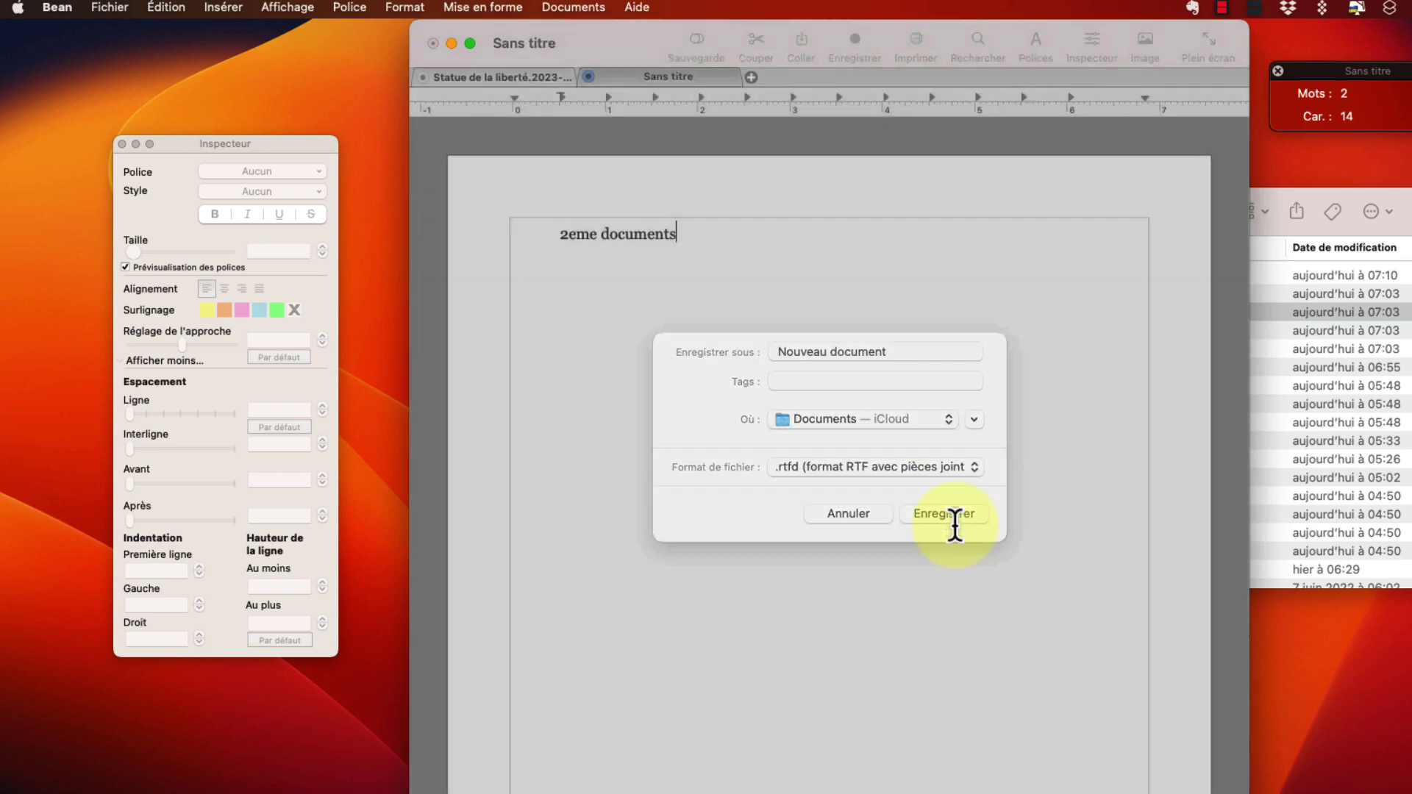
Open the backup "Statue de la liberté.2023-02-08 1" from the Documents folder in Finder
key(super+Tab)
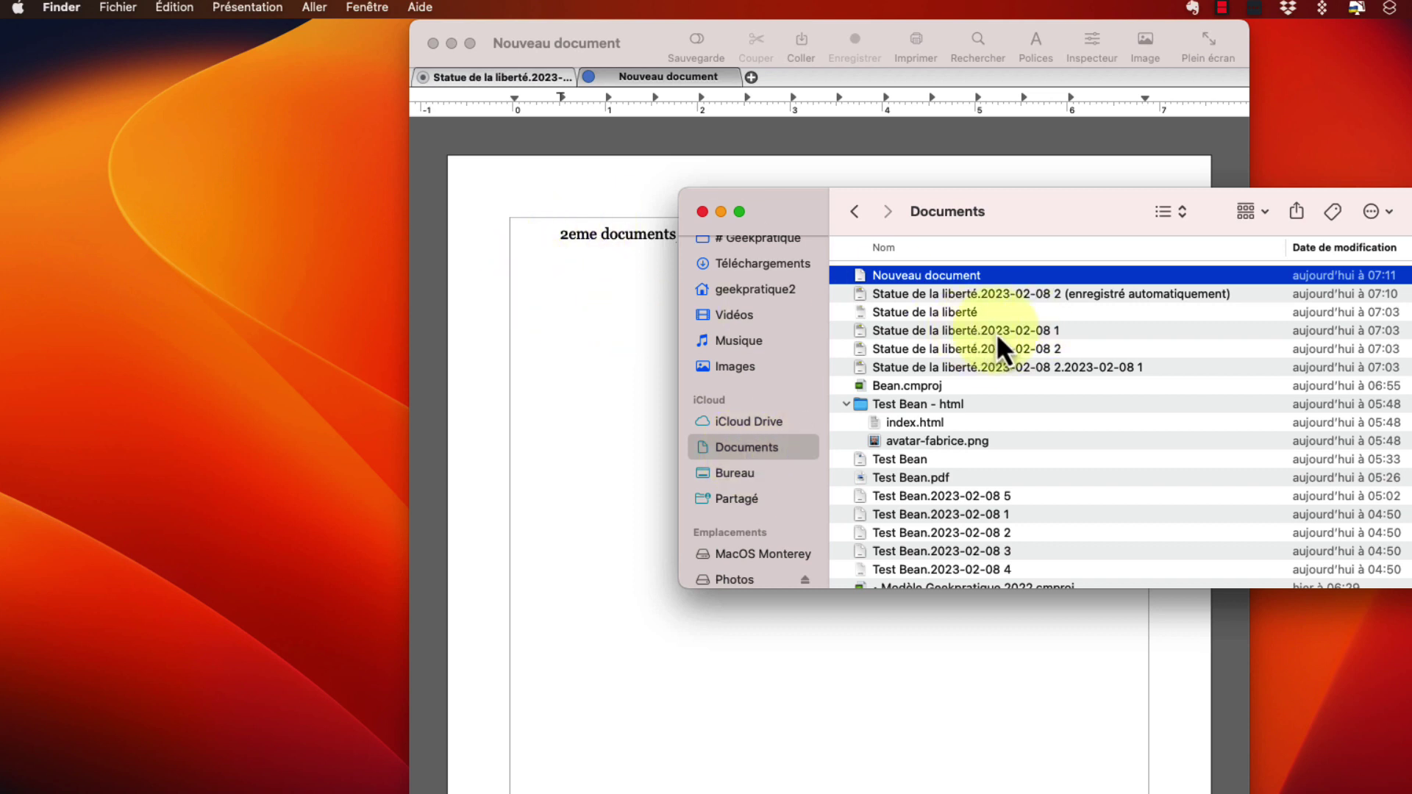
click(1033, 333)
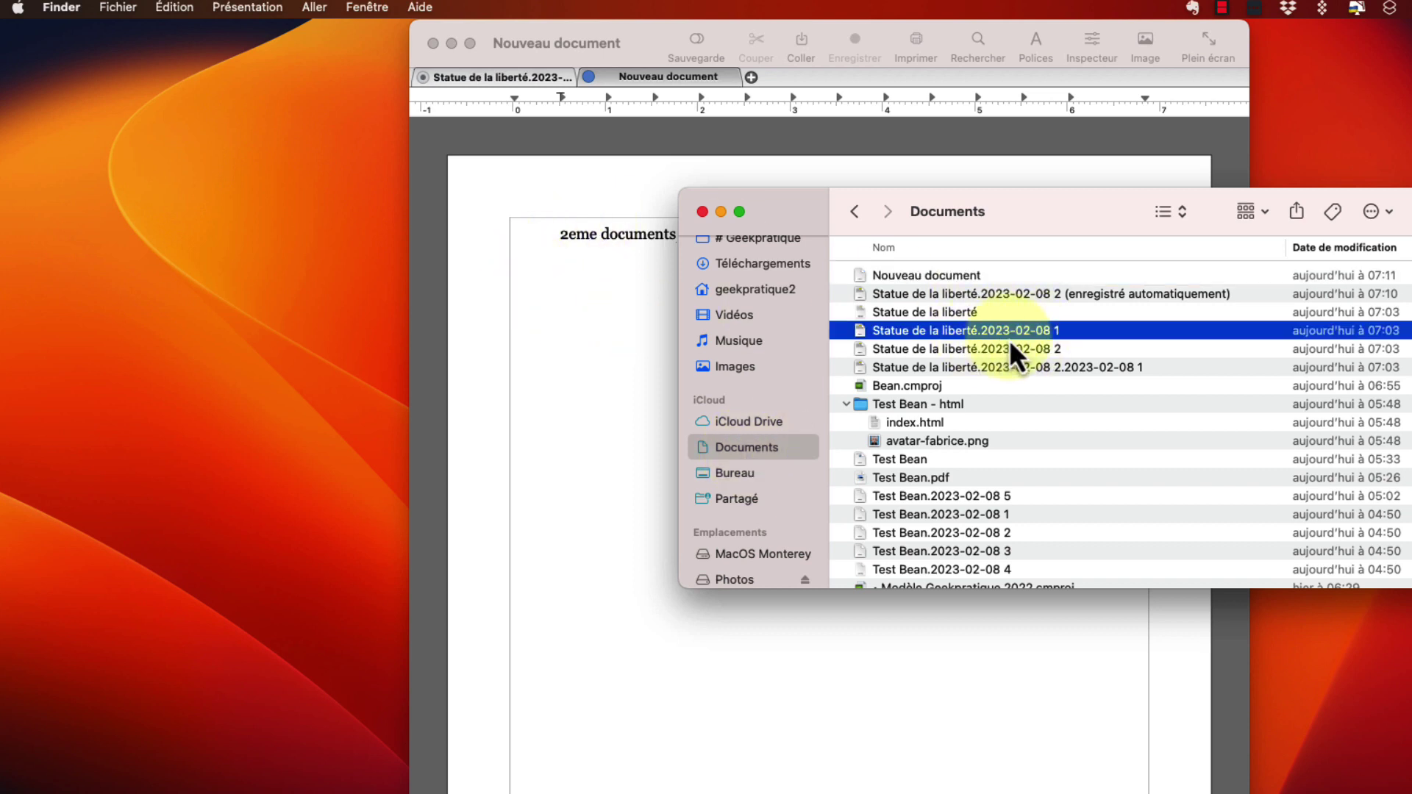
click(1008, 352)
click(999, 333)
key(super+Tab)
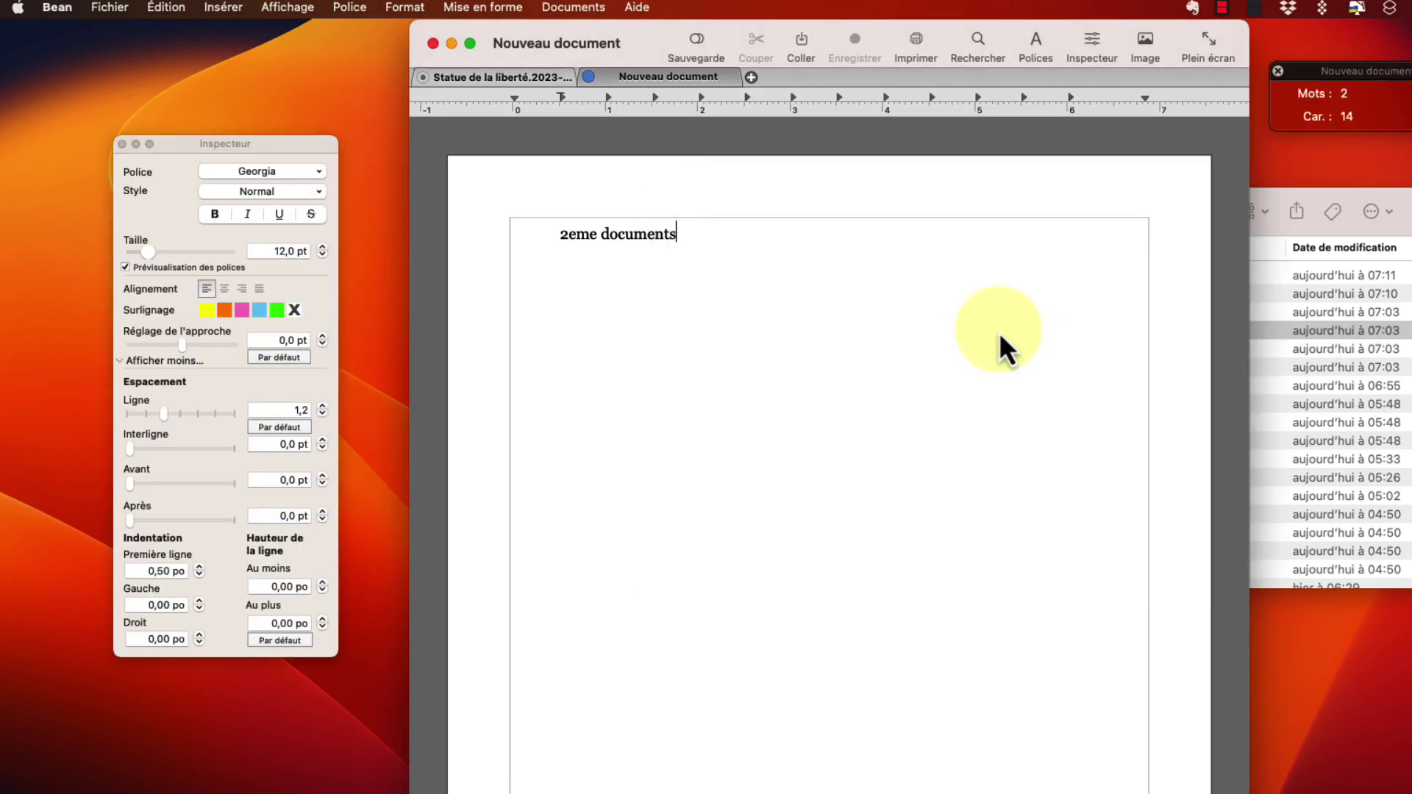
Switch between the three documents open in the same window, ending on the one containing "Document de base"
click(662, 79)
click(487, 78)
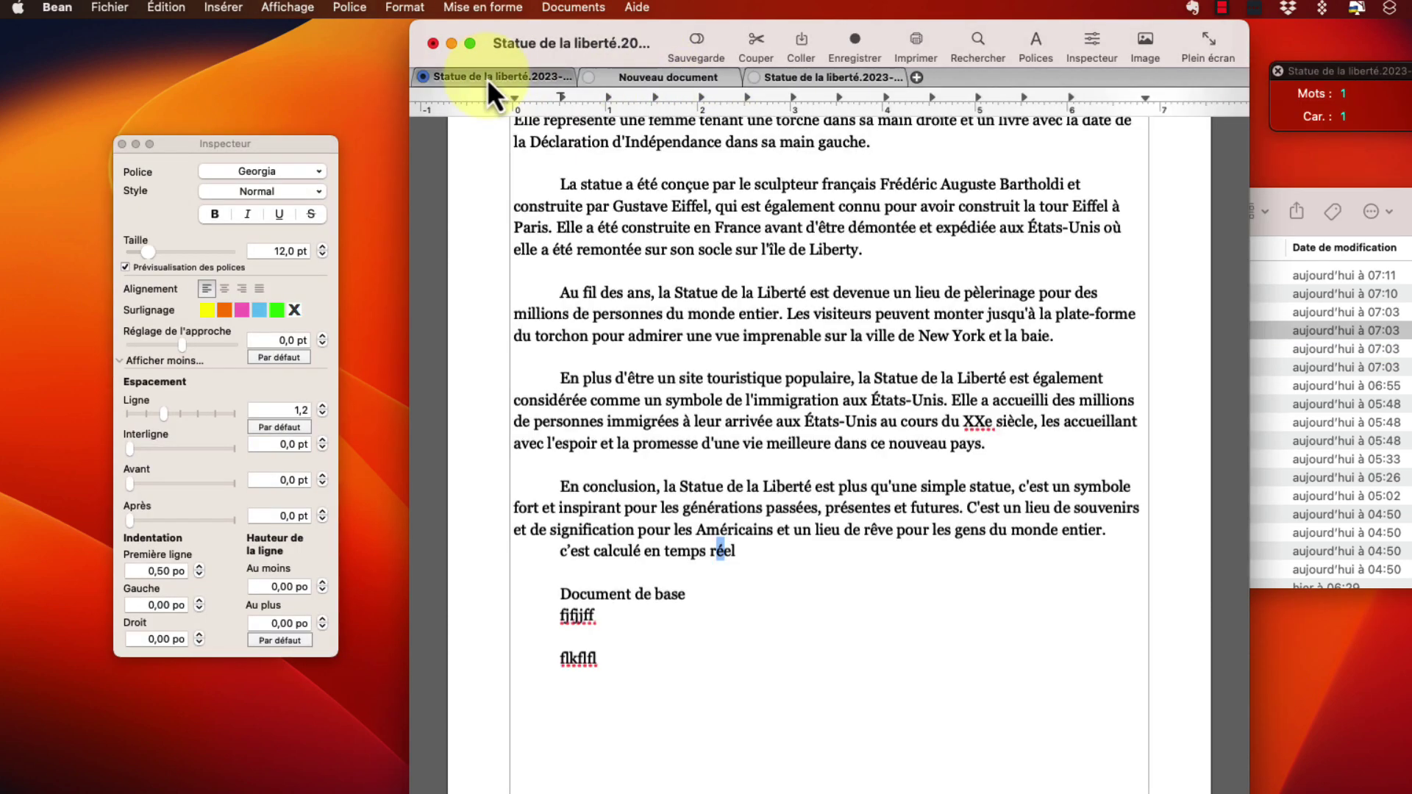
click(643, 76)
click(822, 81)
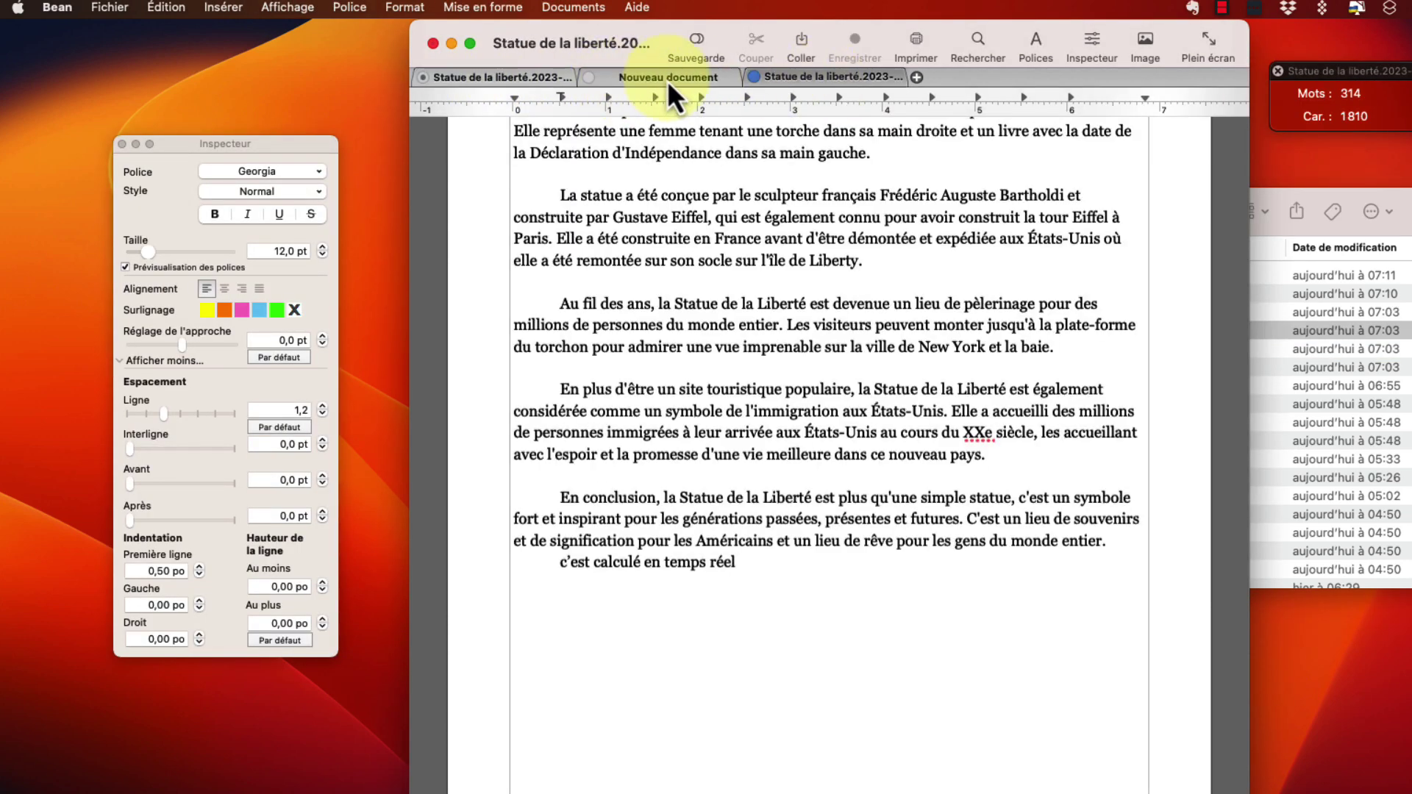
click(476, 78)
In Bean's saving settings, set the default format to .bean and enable suggesting a file name at the first save
click(56, 14)
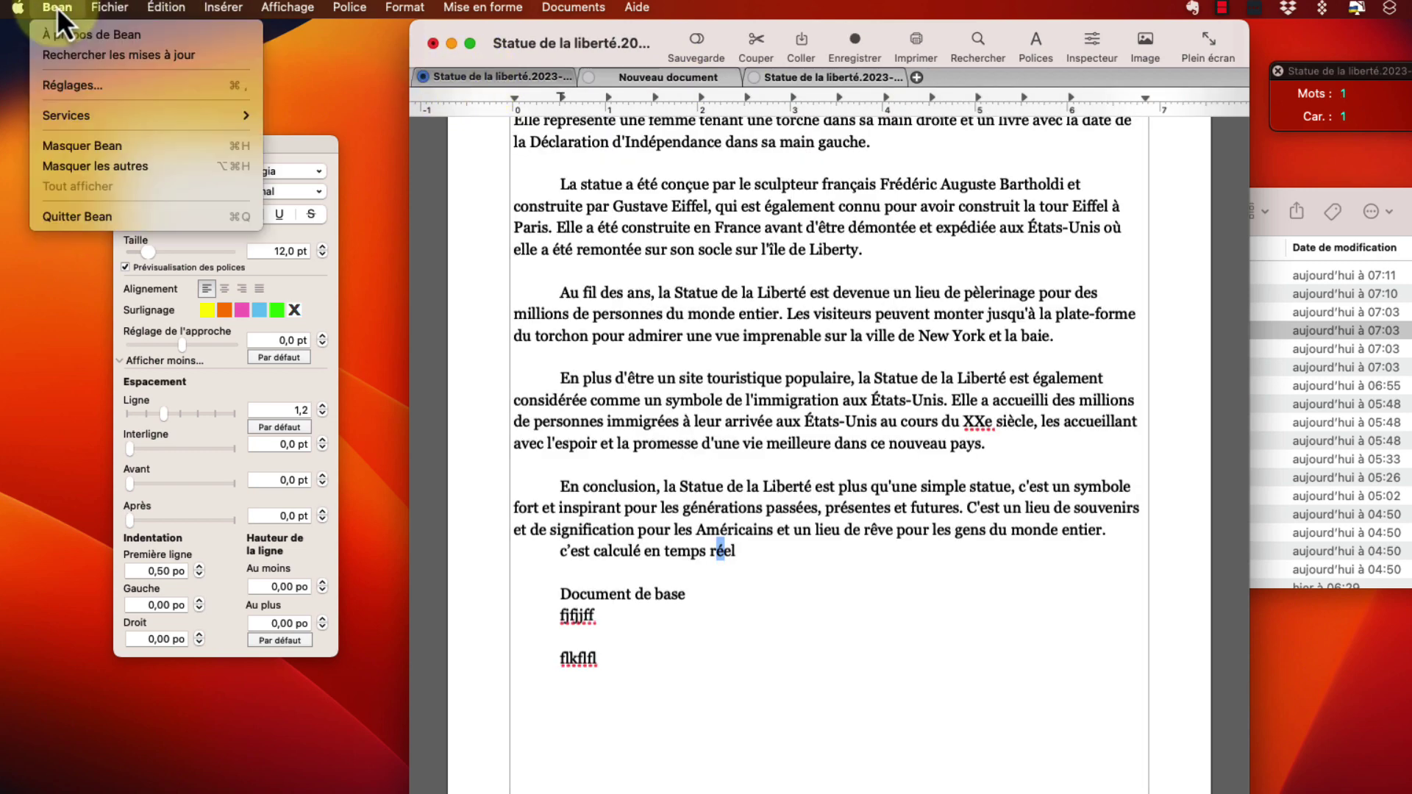
click(69, 91)
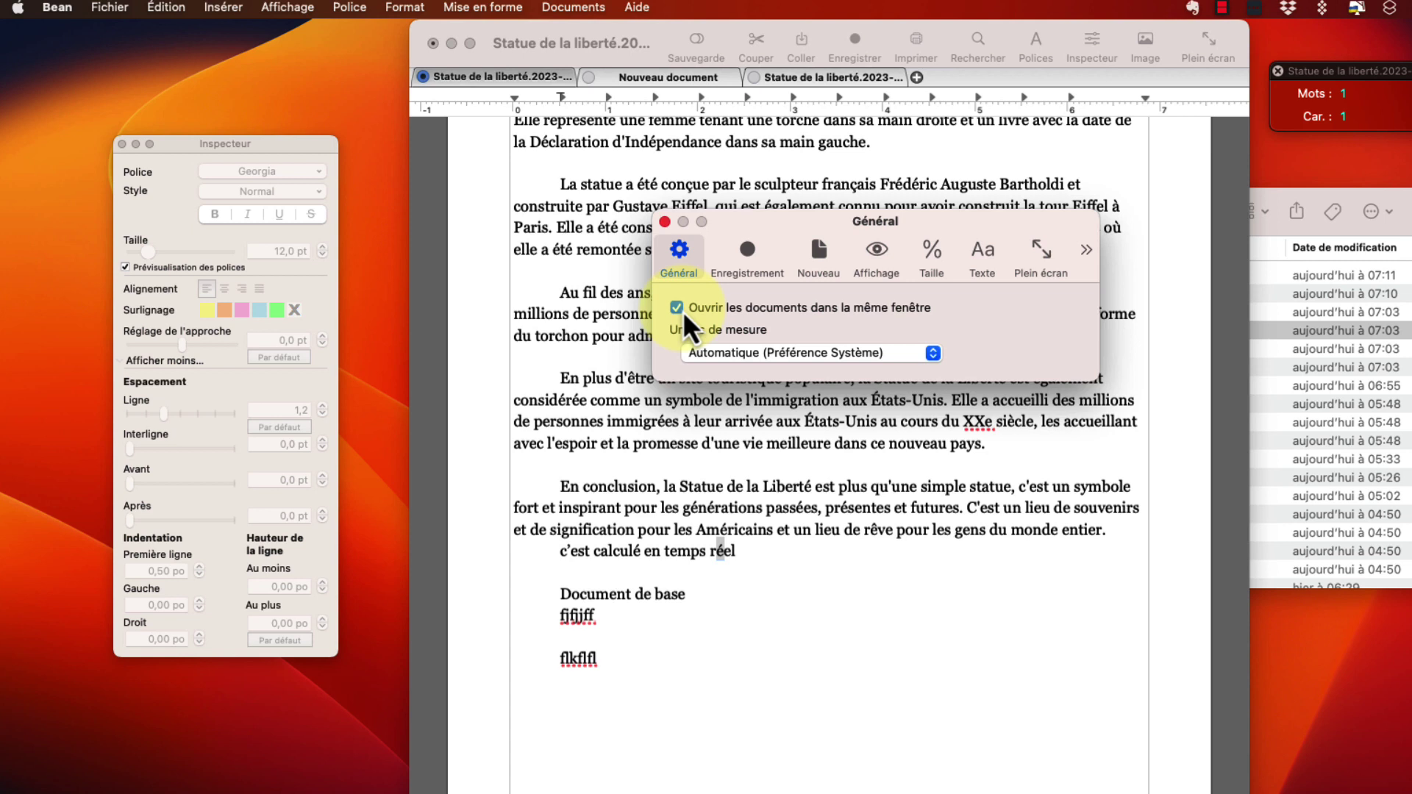
click(749, 265)
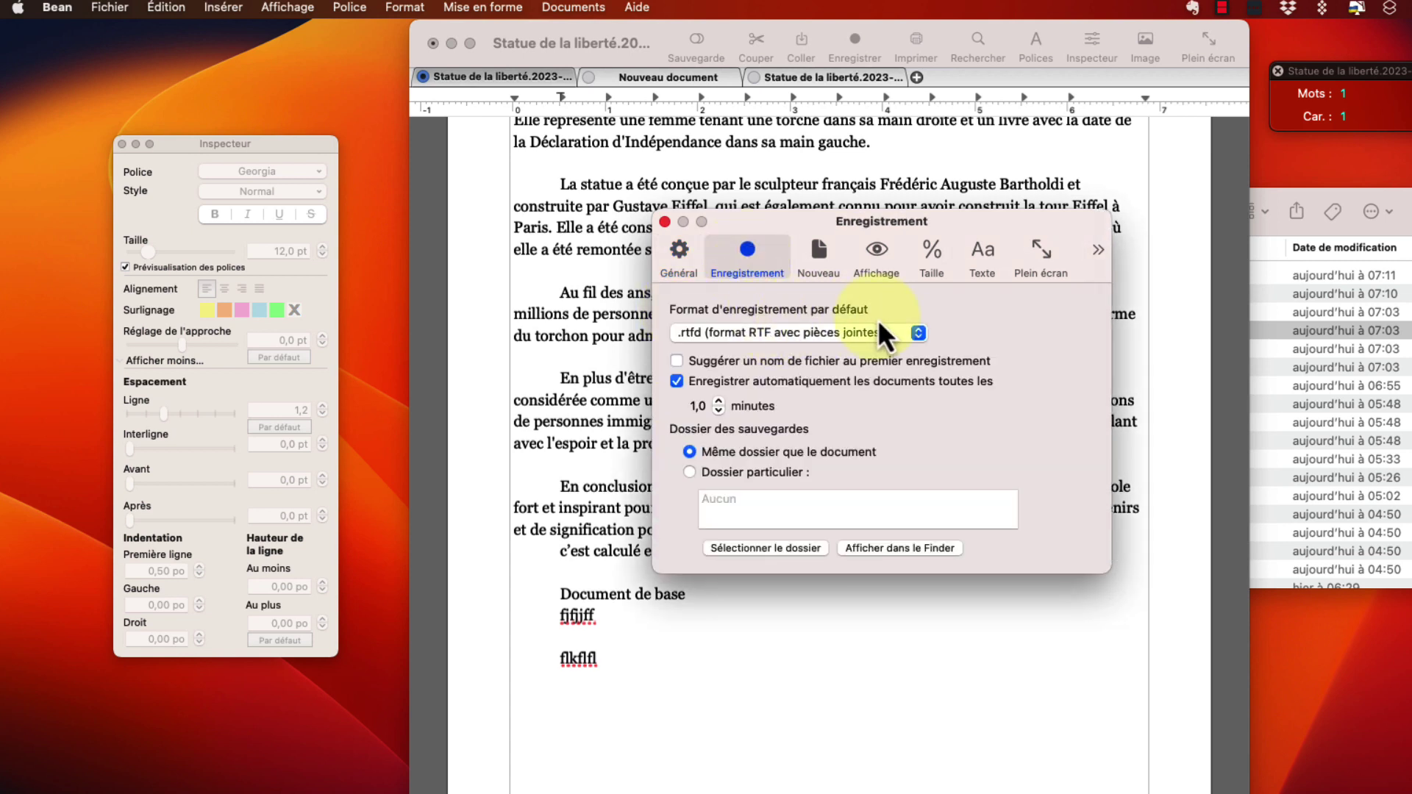
click(833, 338)
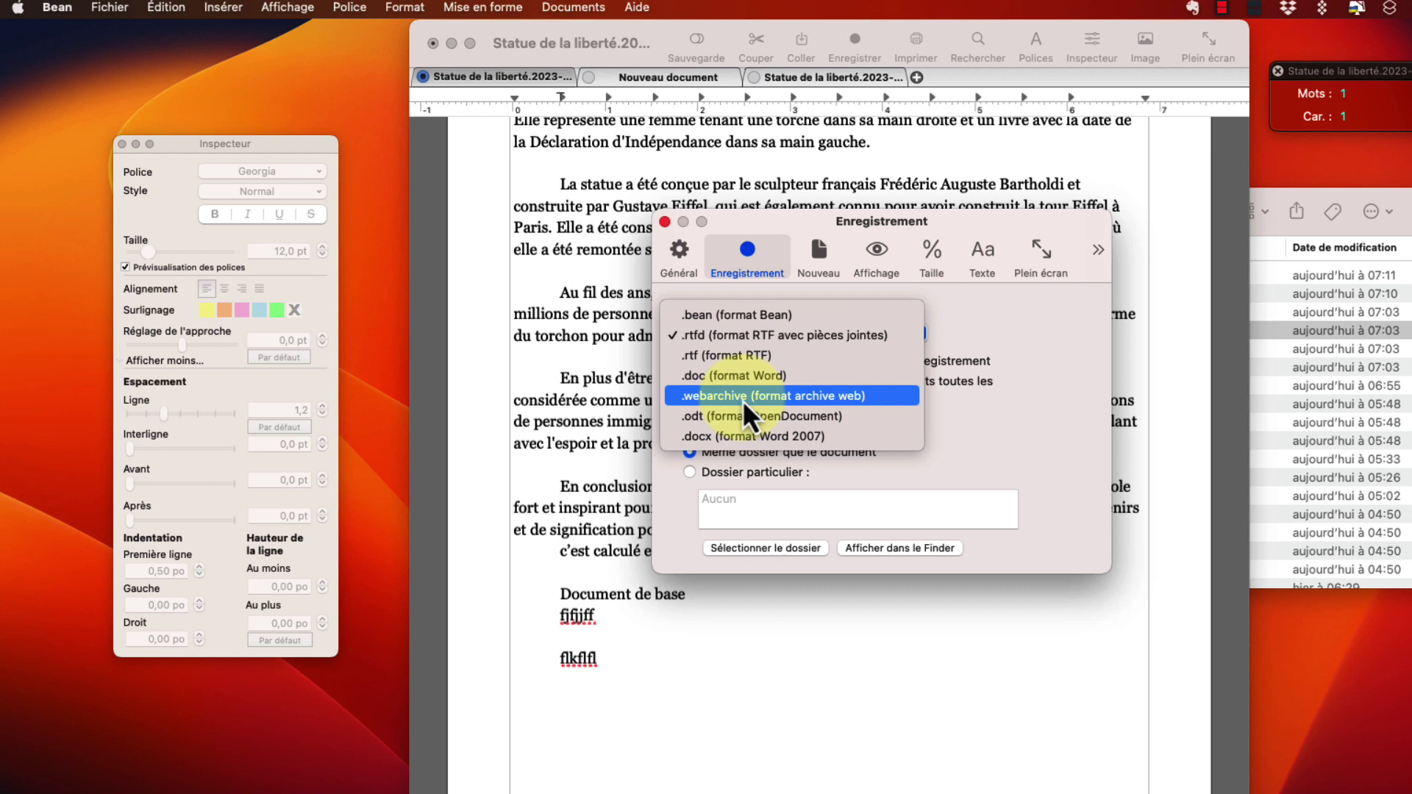
click(737, 316)
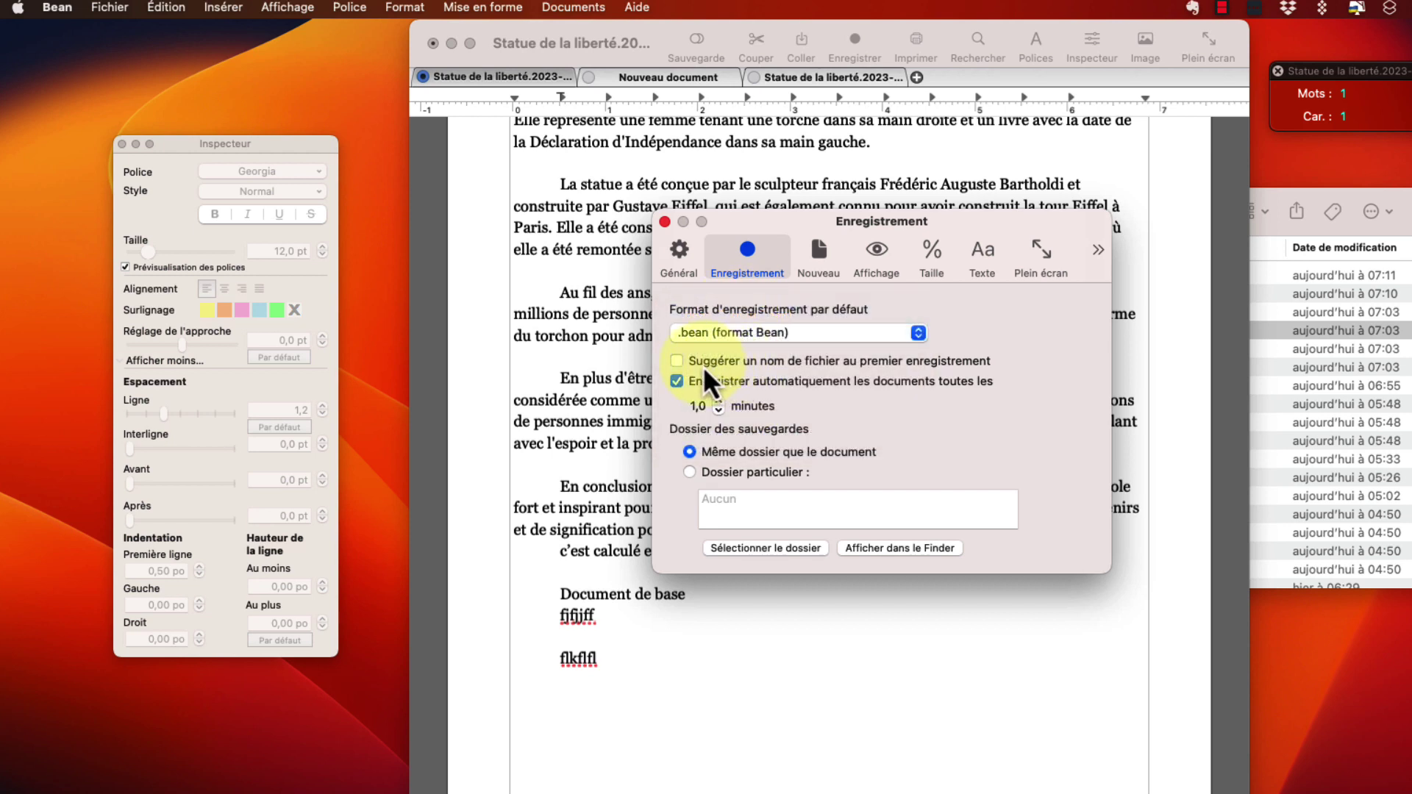
click(879, 364)
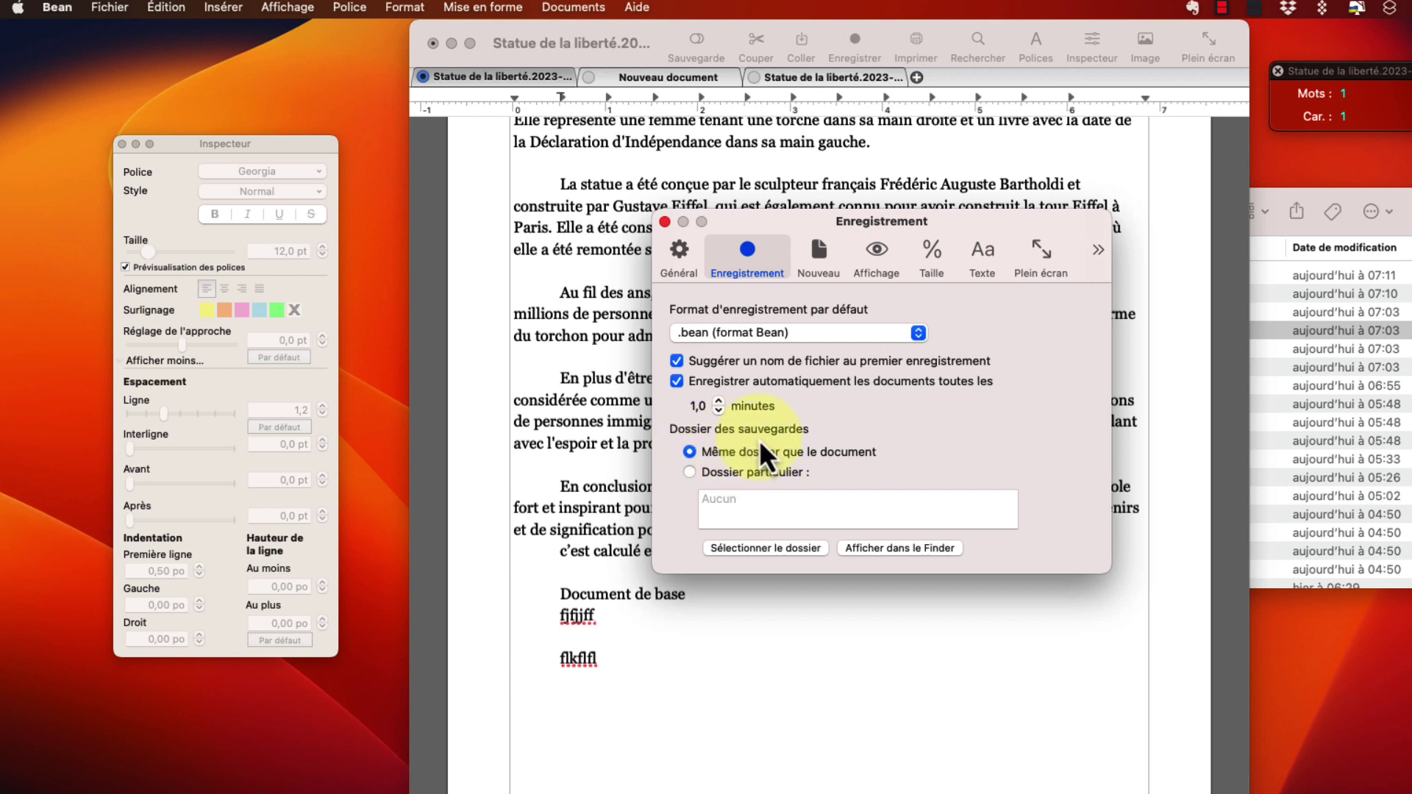
Set a specific backup folder, creating and selecting a new folder named "Sauvegardes Bean" in the iCloud Documents folder
click(743, 477)
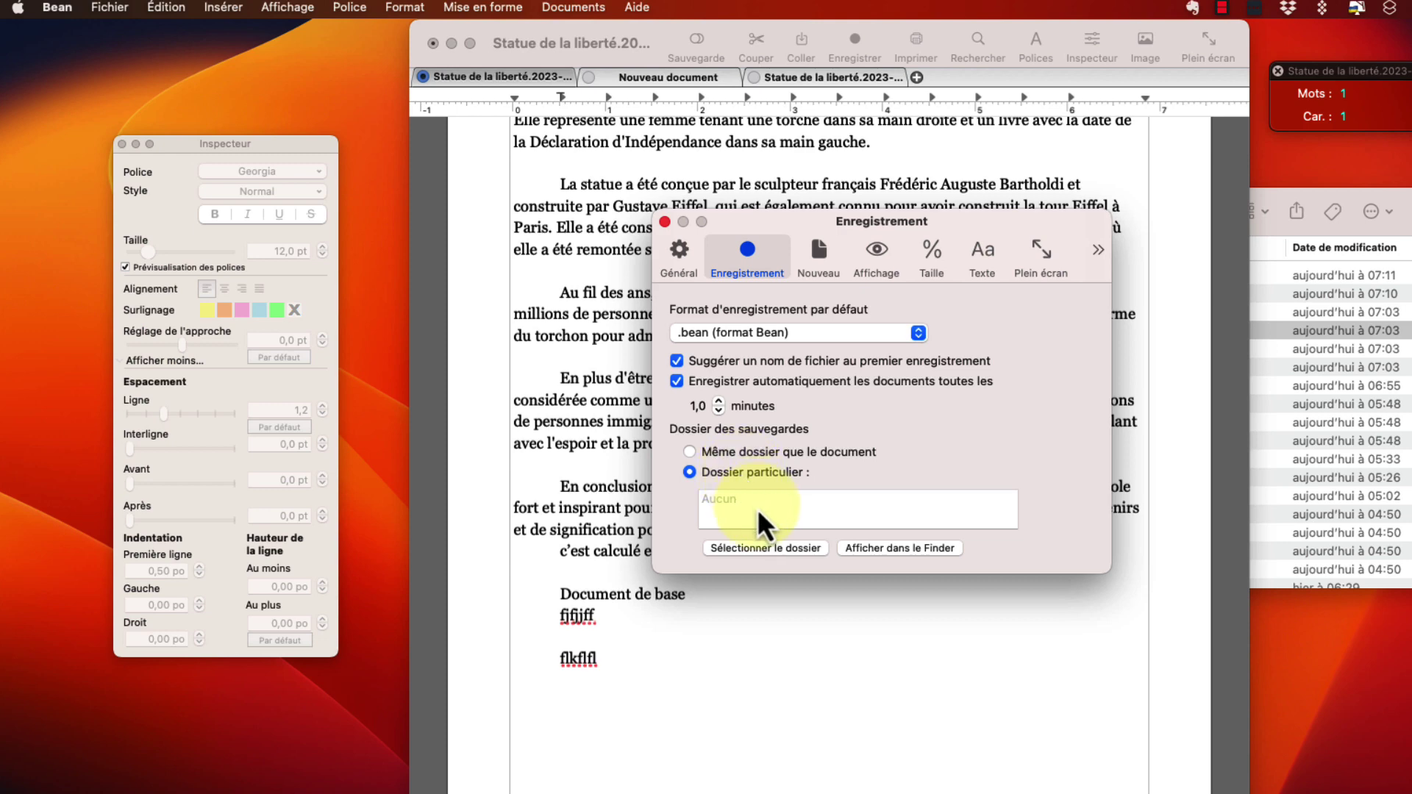
click(765, 548)
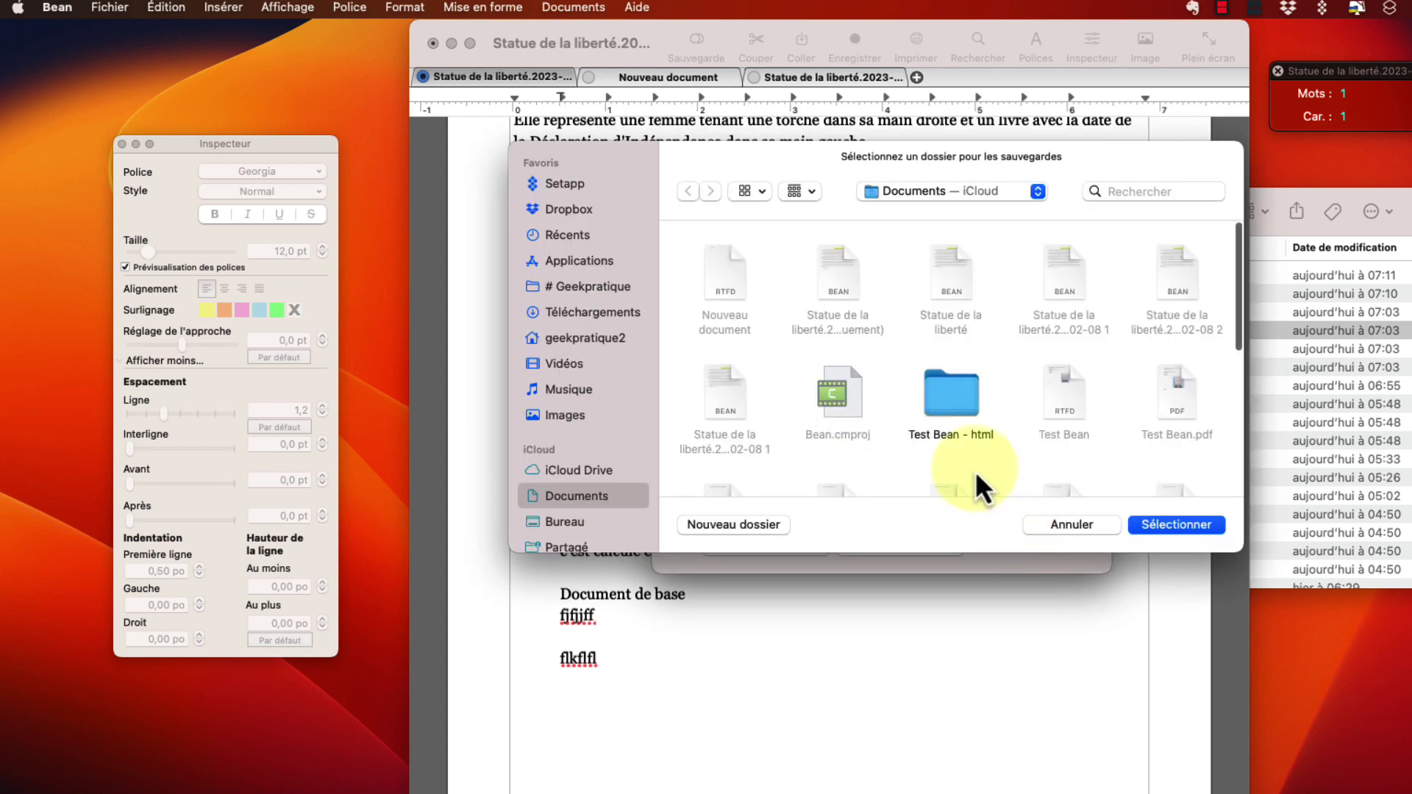
click(749, 525)
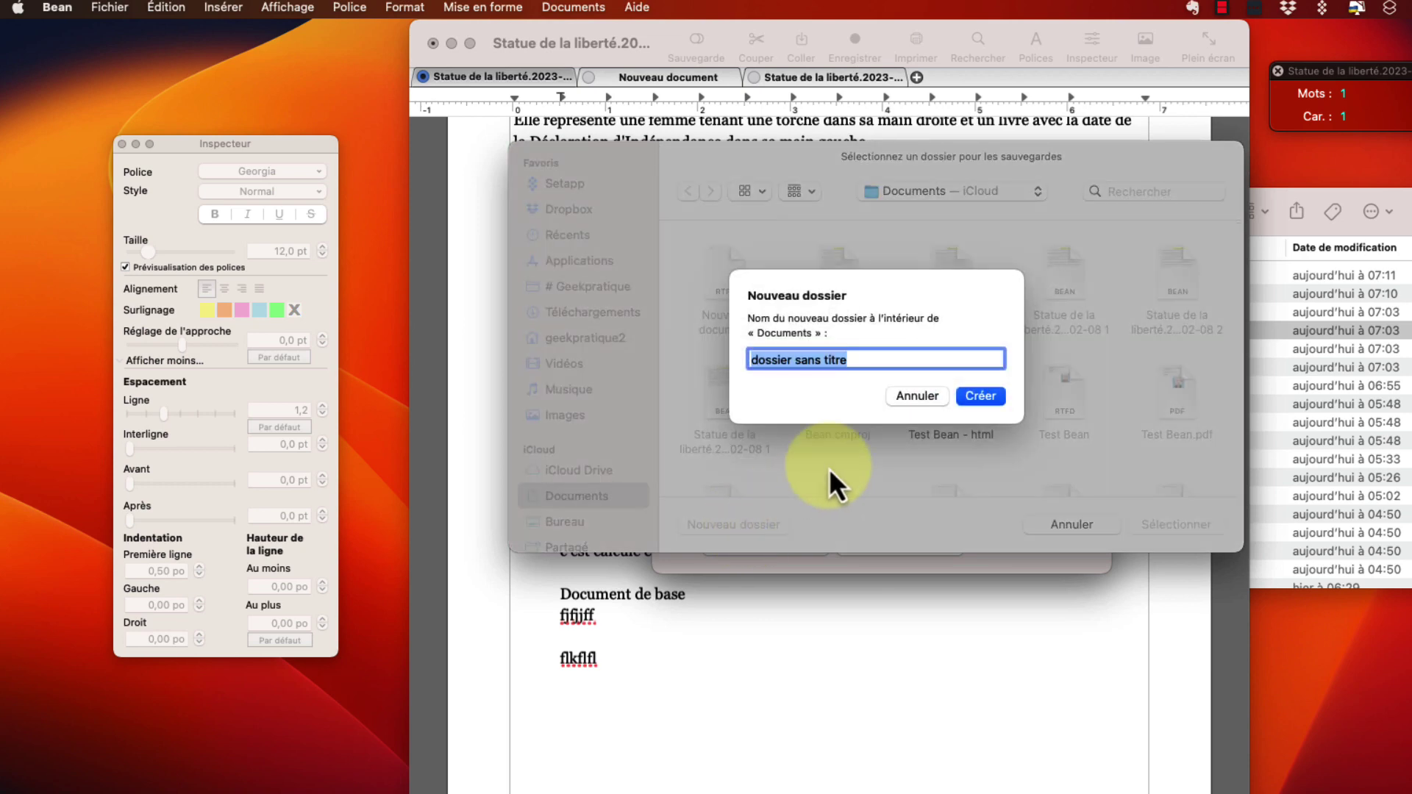
text(Sauve)
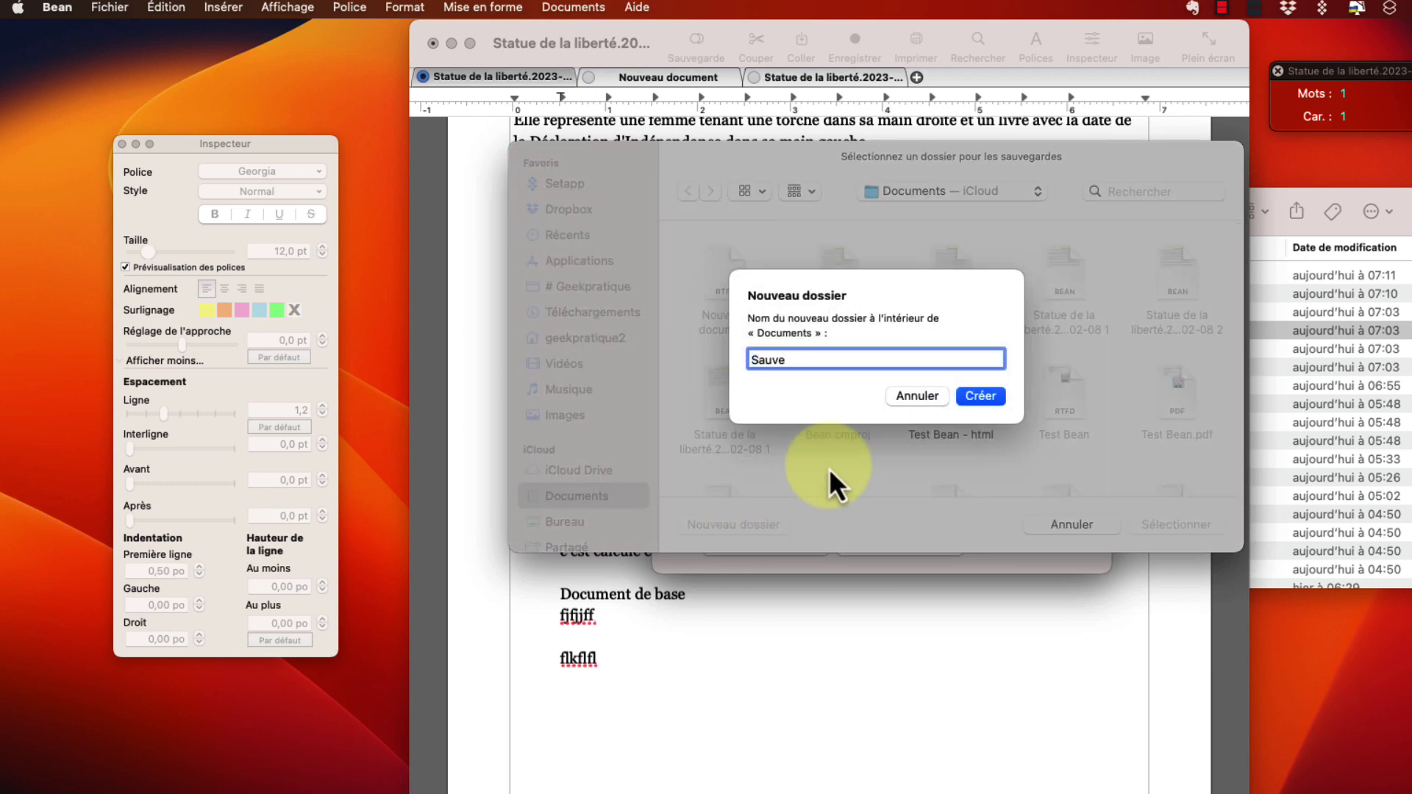
text(gardes Bean)
click(983, 397)
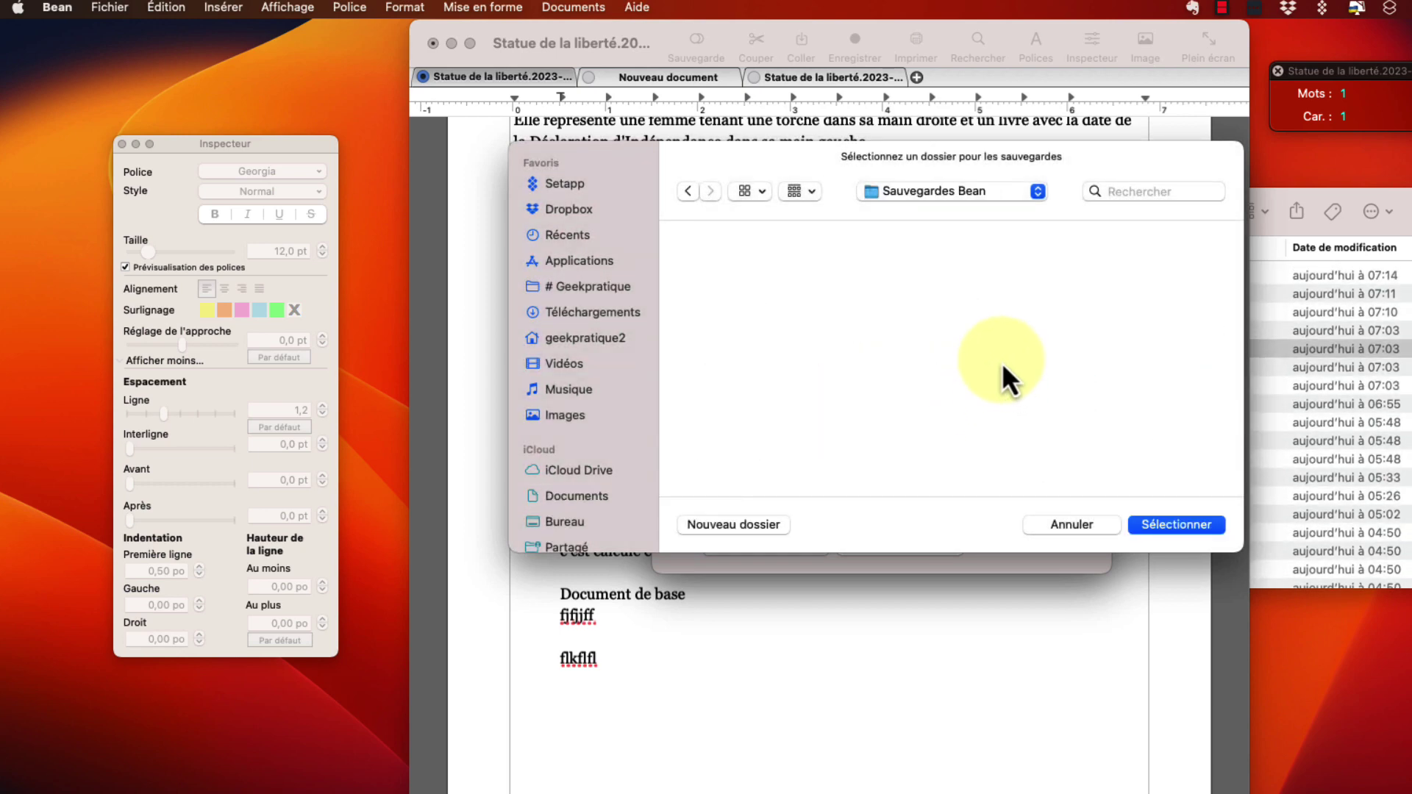
click(1175, 524)
Set new documents to use a custom template, and look at the template file chooser without selecting a file
click(818, 258)
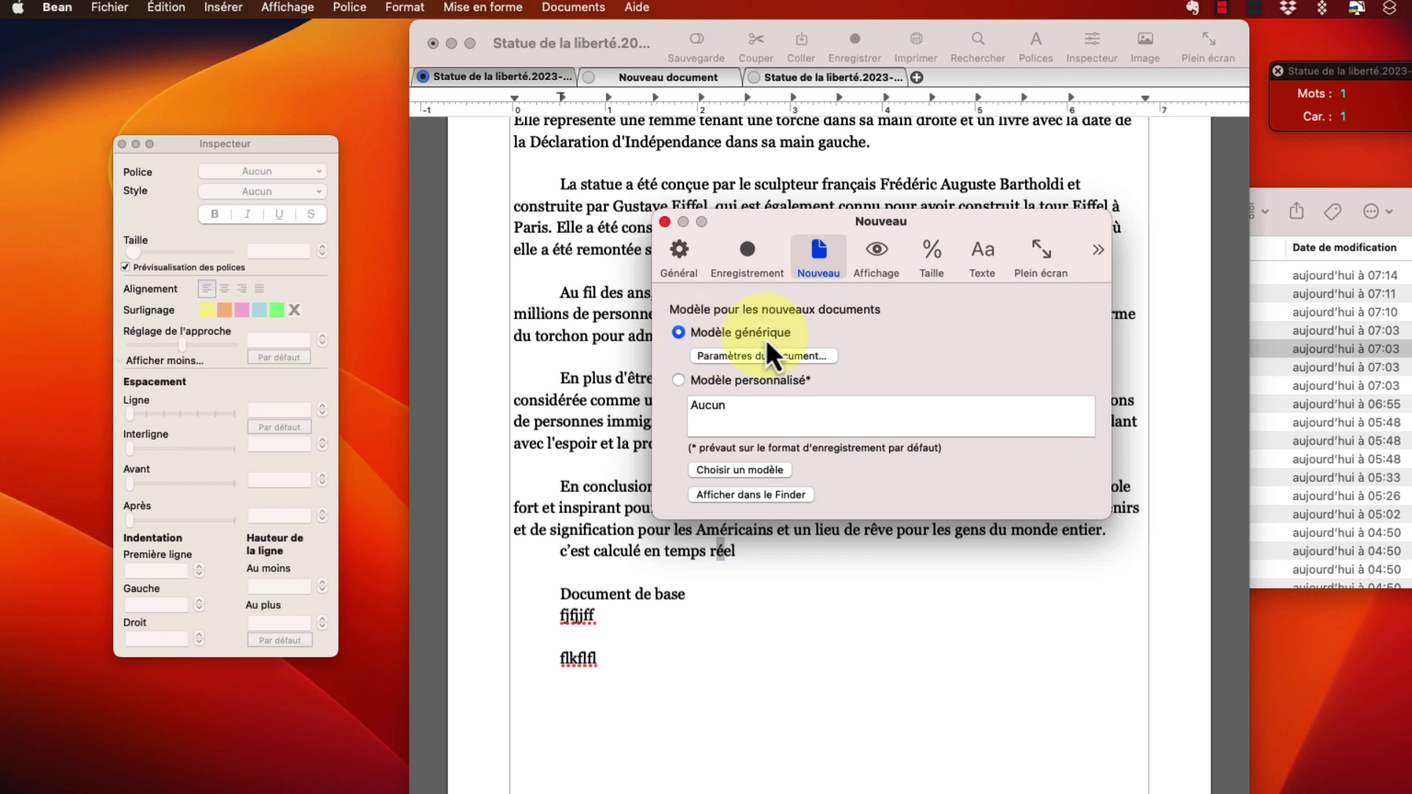
click(748, 381)
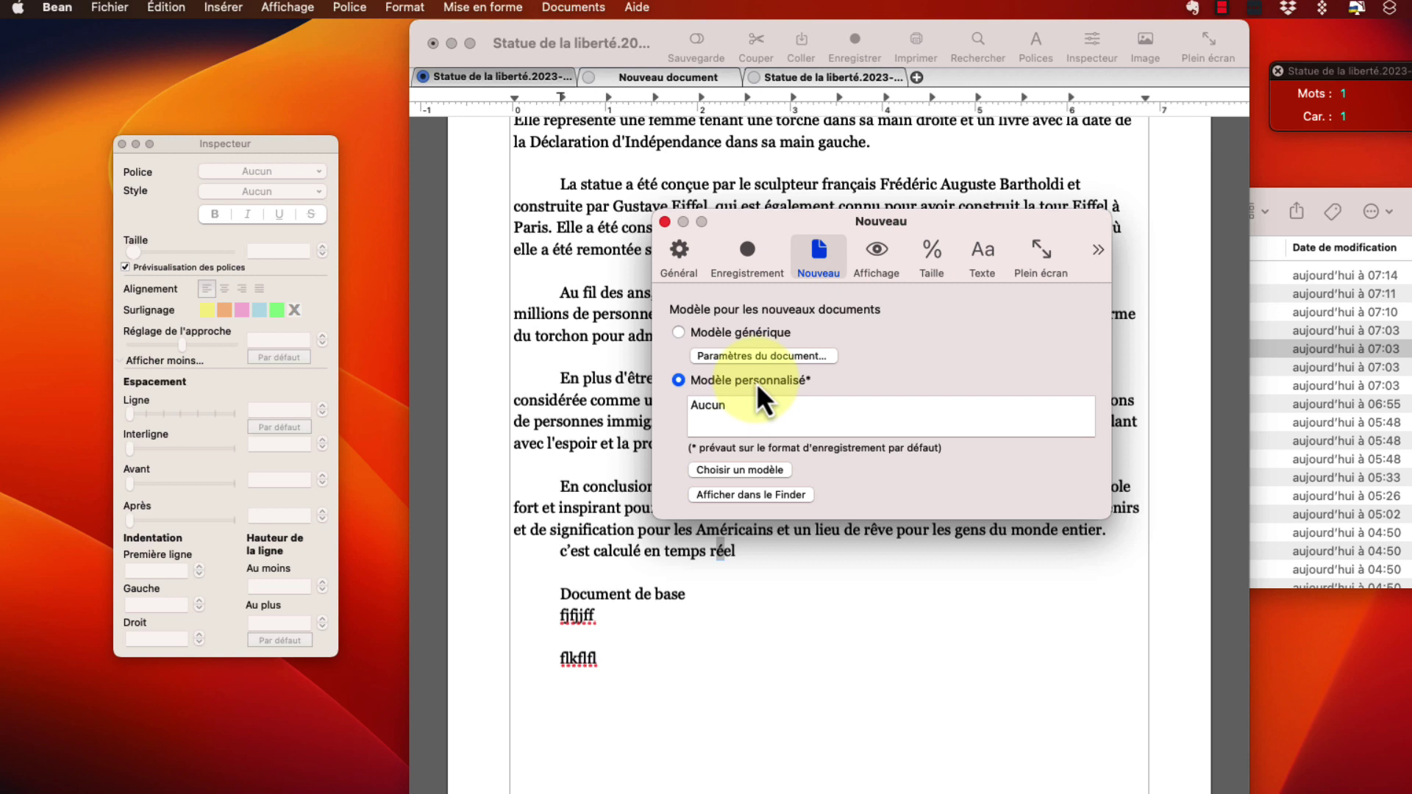
click(742, 470)
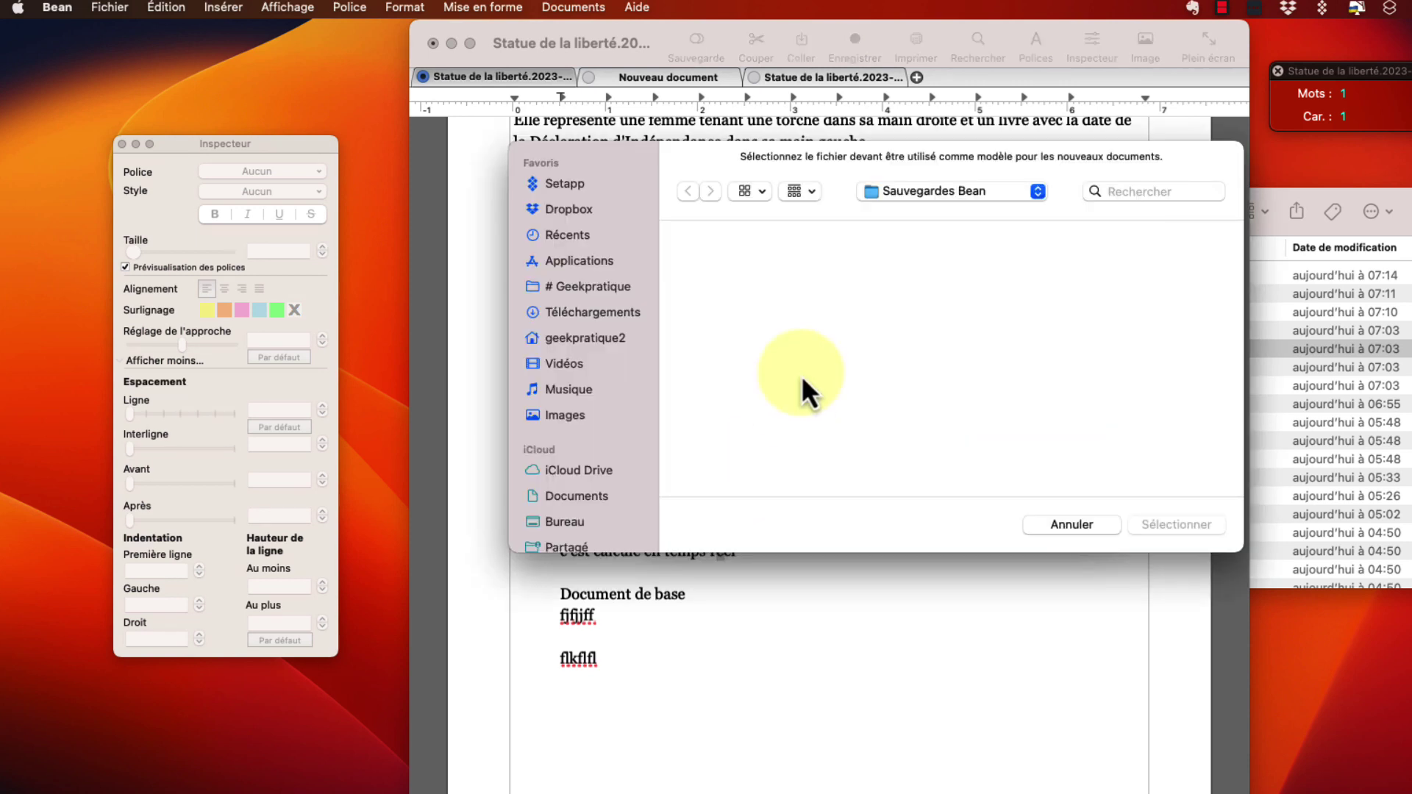
key(Escape)
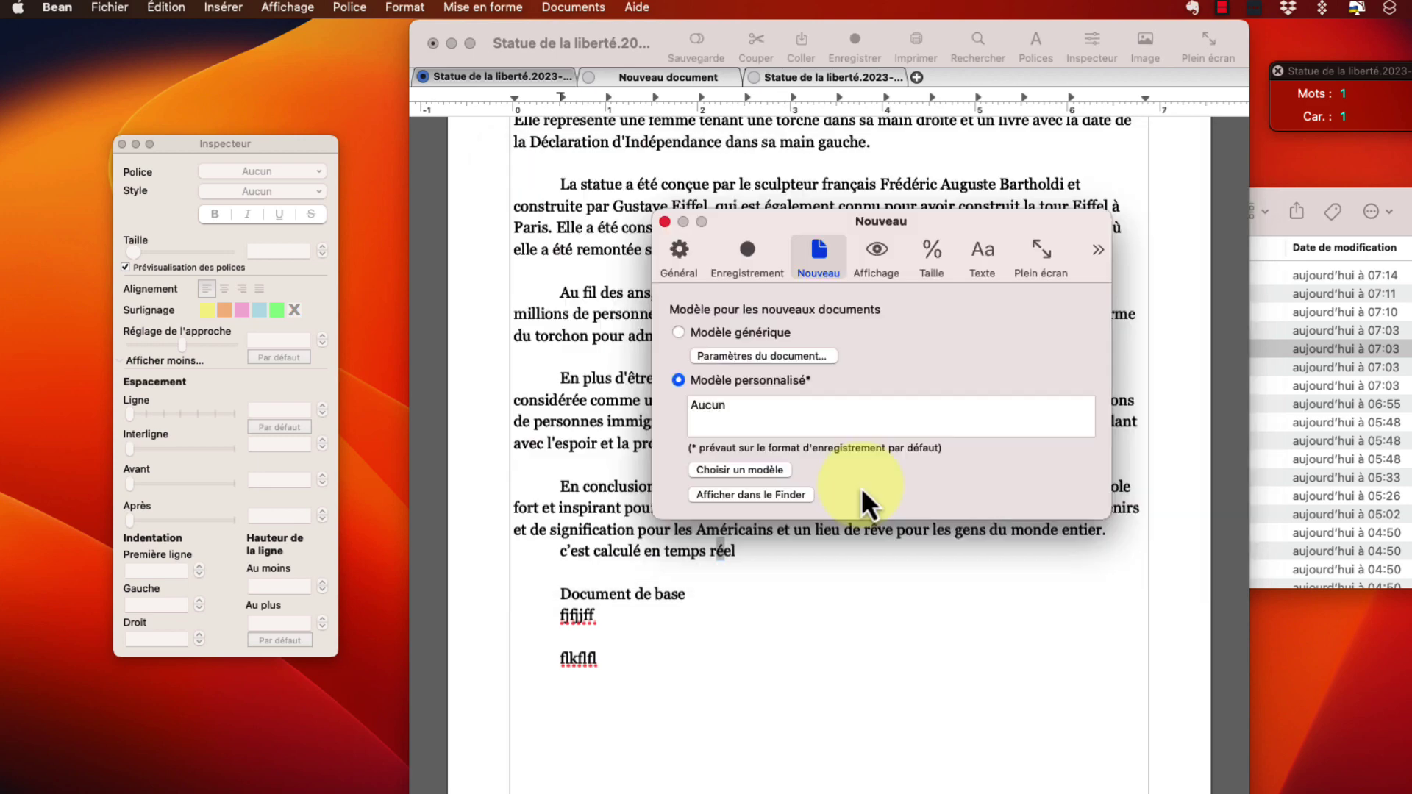
Review the display settings, then the window size and zoom settings
click(877, 253)
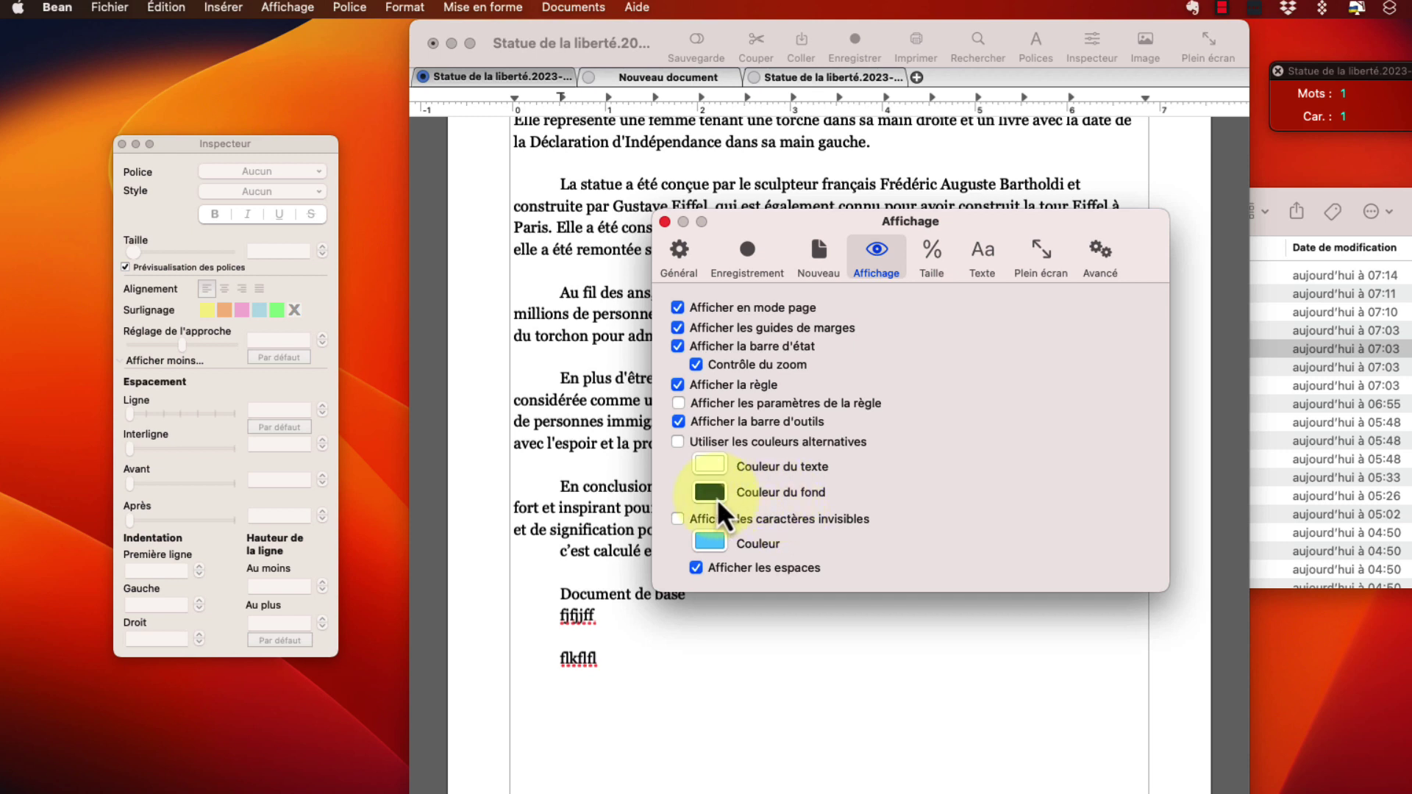
click(933, 275)
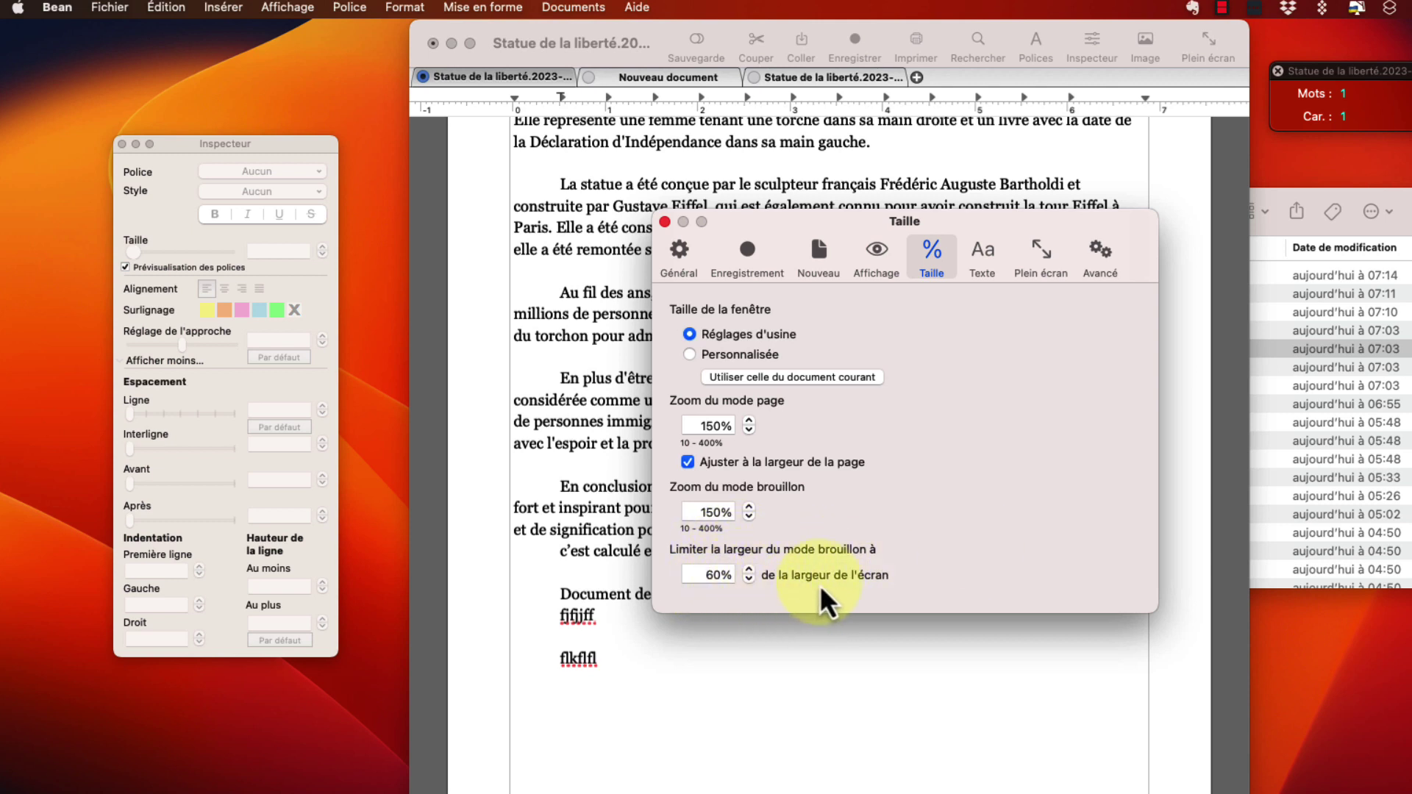
Close the settings, enlarge the document window and reposition it
key(super+w)
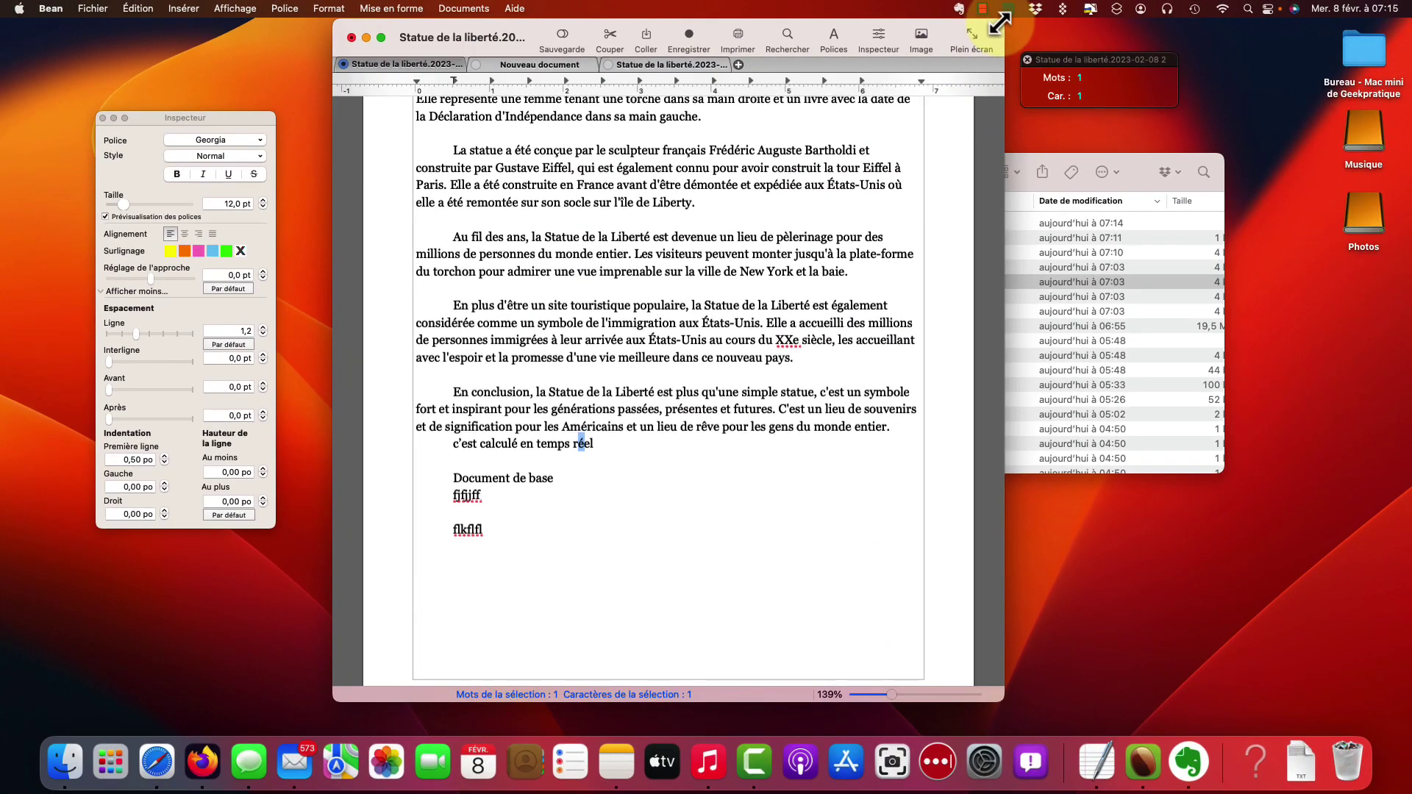
drag(1000, 24, 1200, 11)
drag(688, 33, 635, 35)
Enable automatic spelling correction and grammar checking in Bean's text settings
key(super+comma)
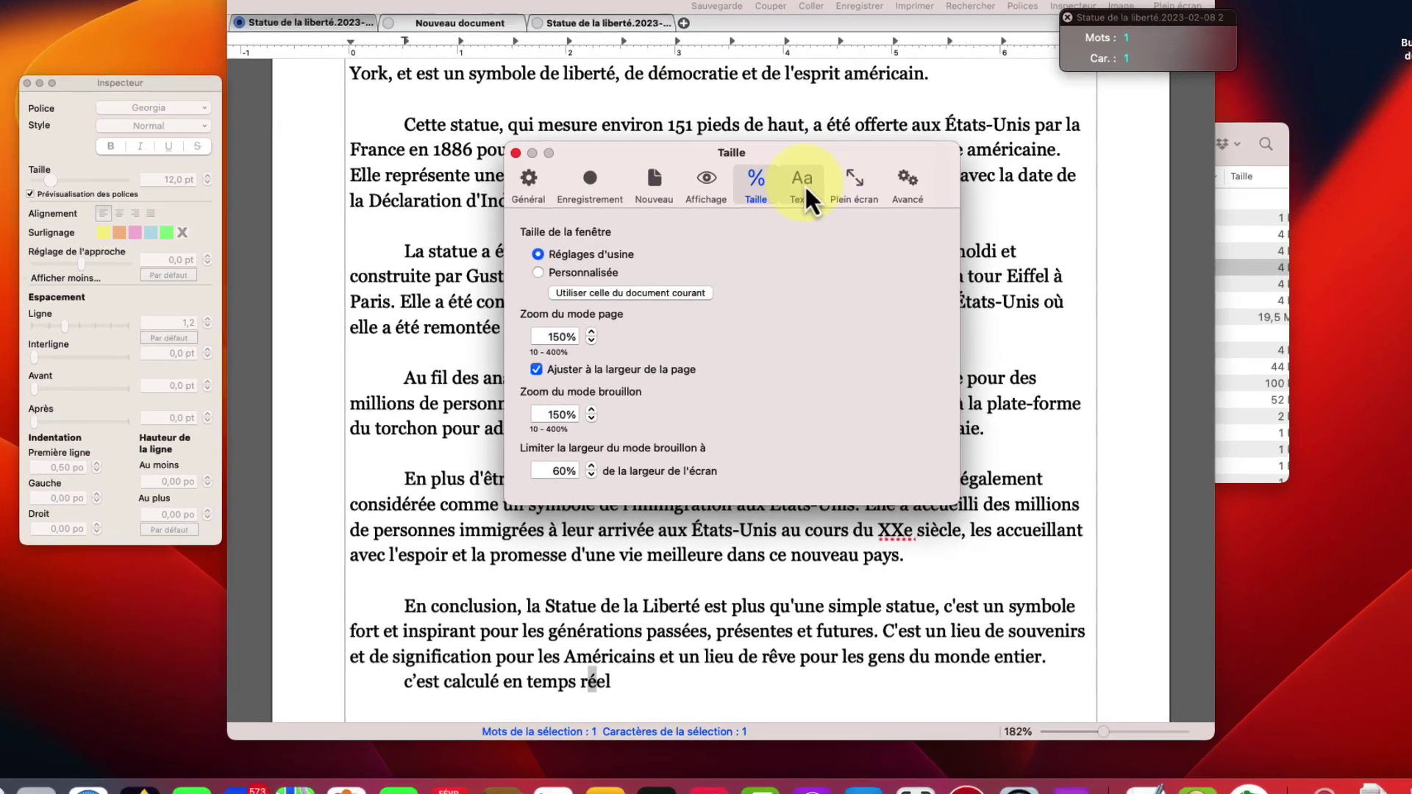
click(803, 185)
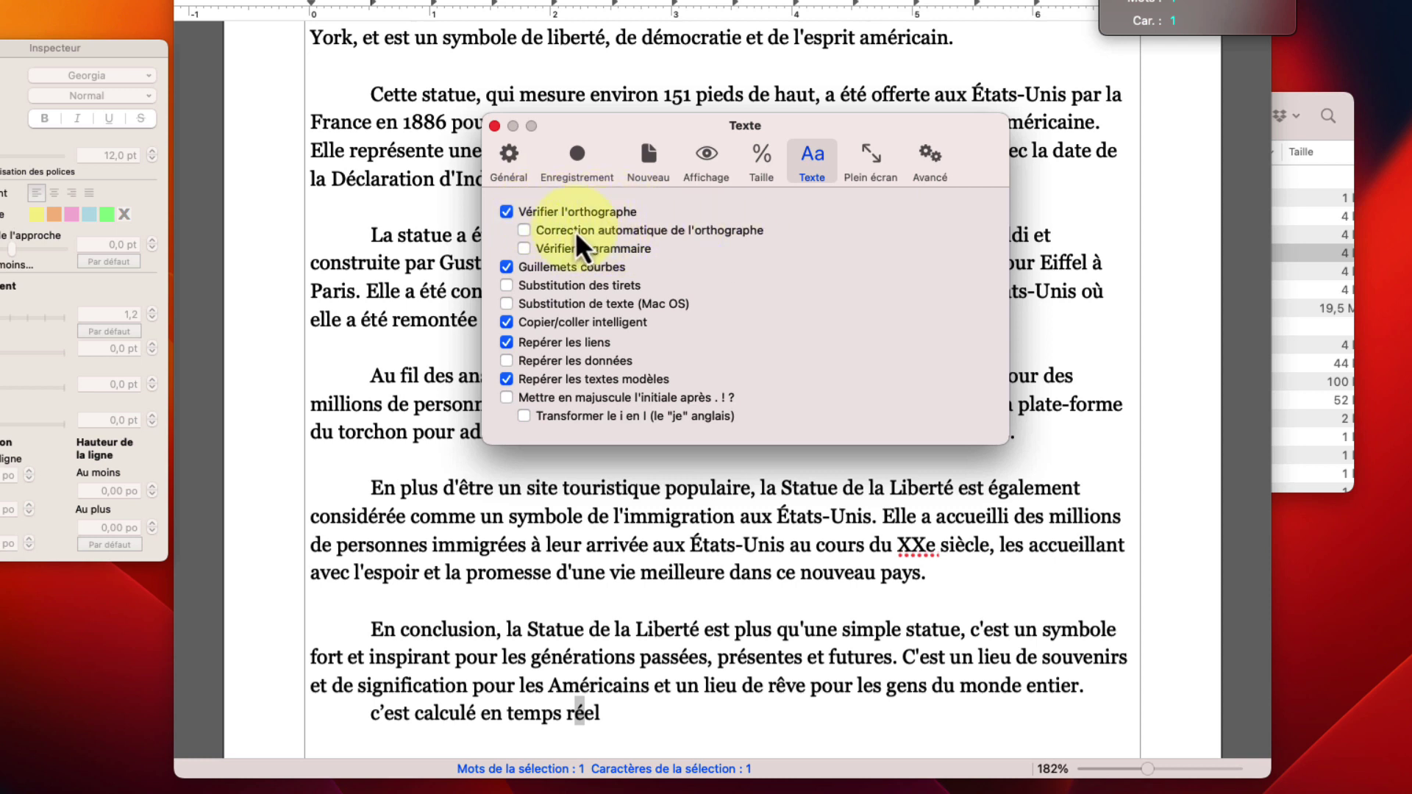
click(525, 232)
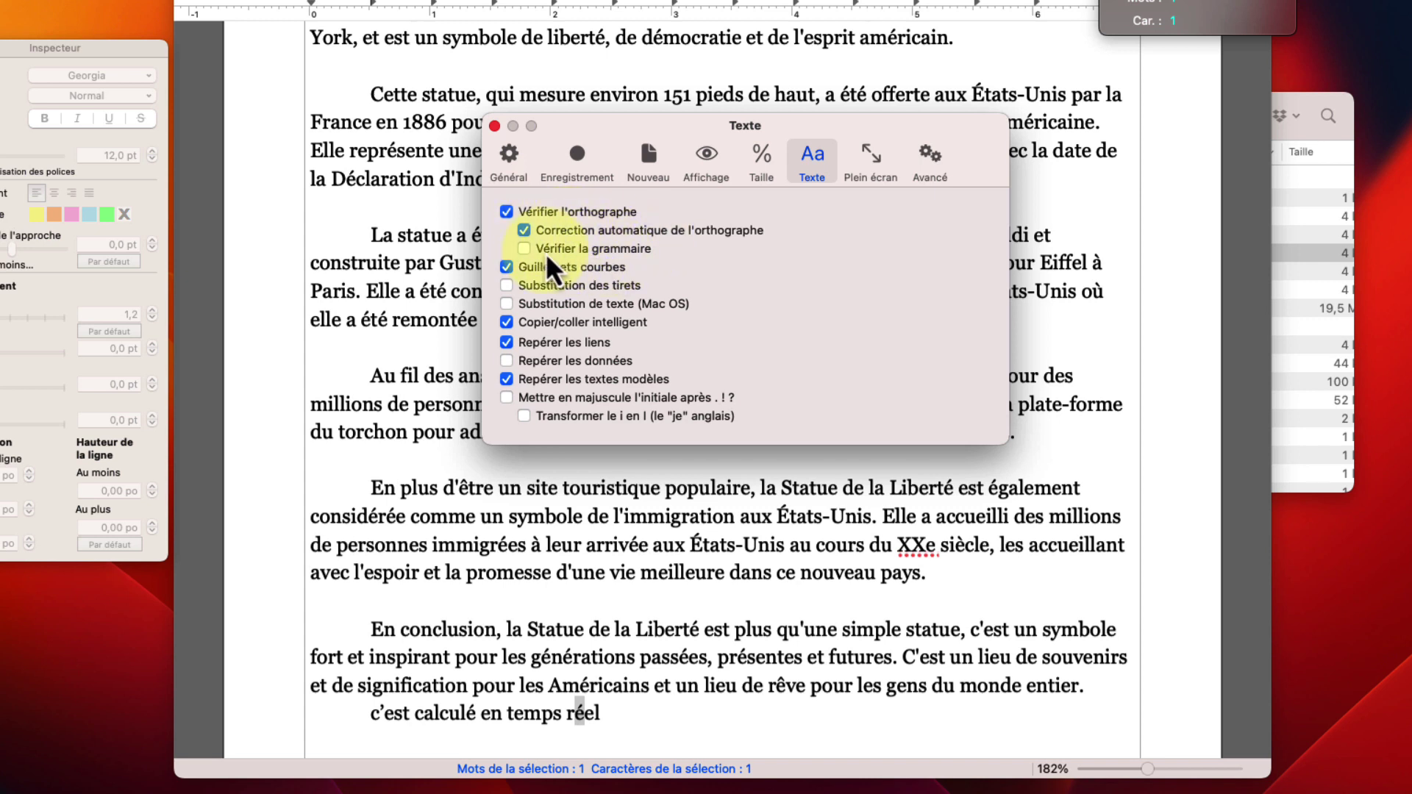
click(526, 250)
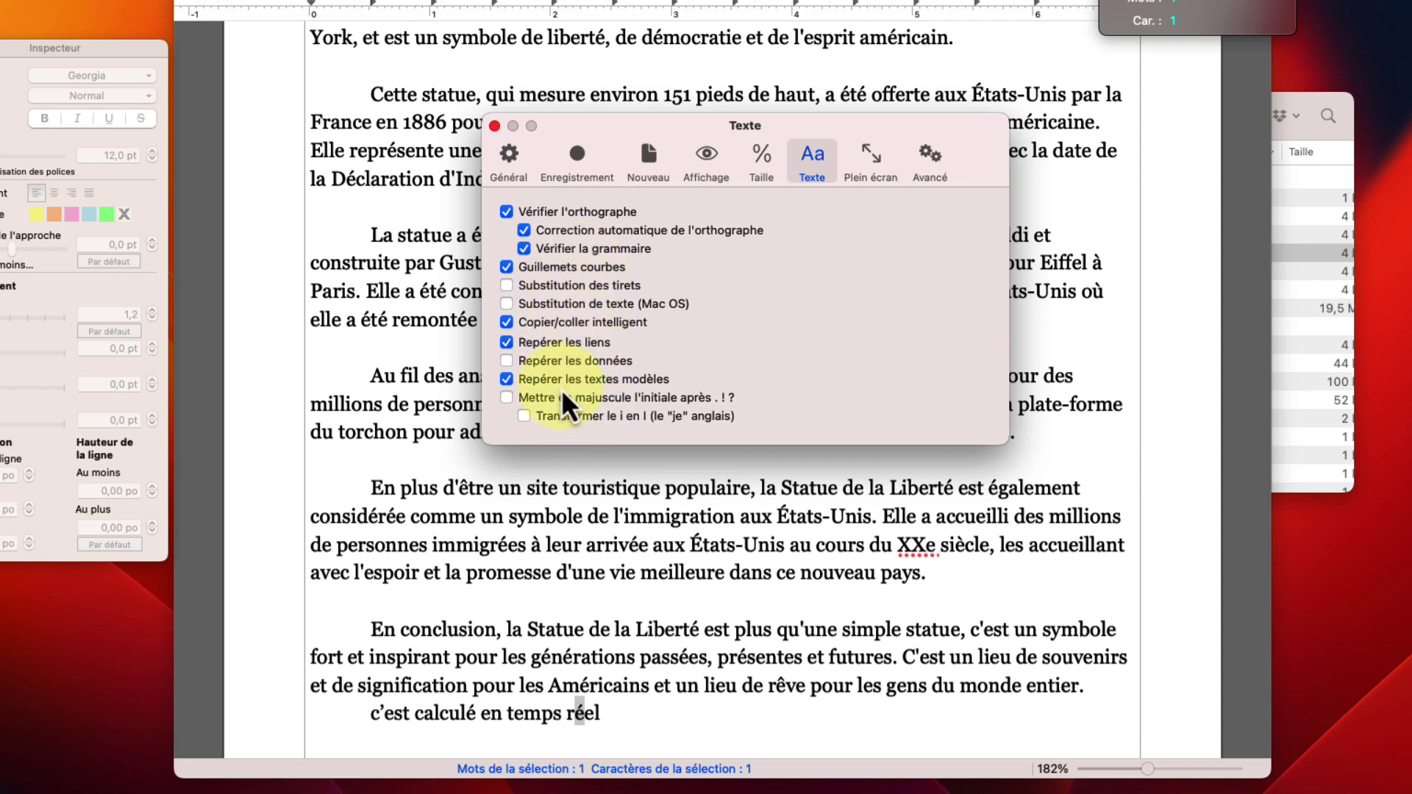
Review the full-screen and advanced settings
click(876, 166)
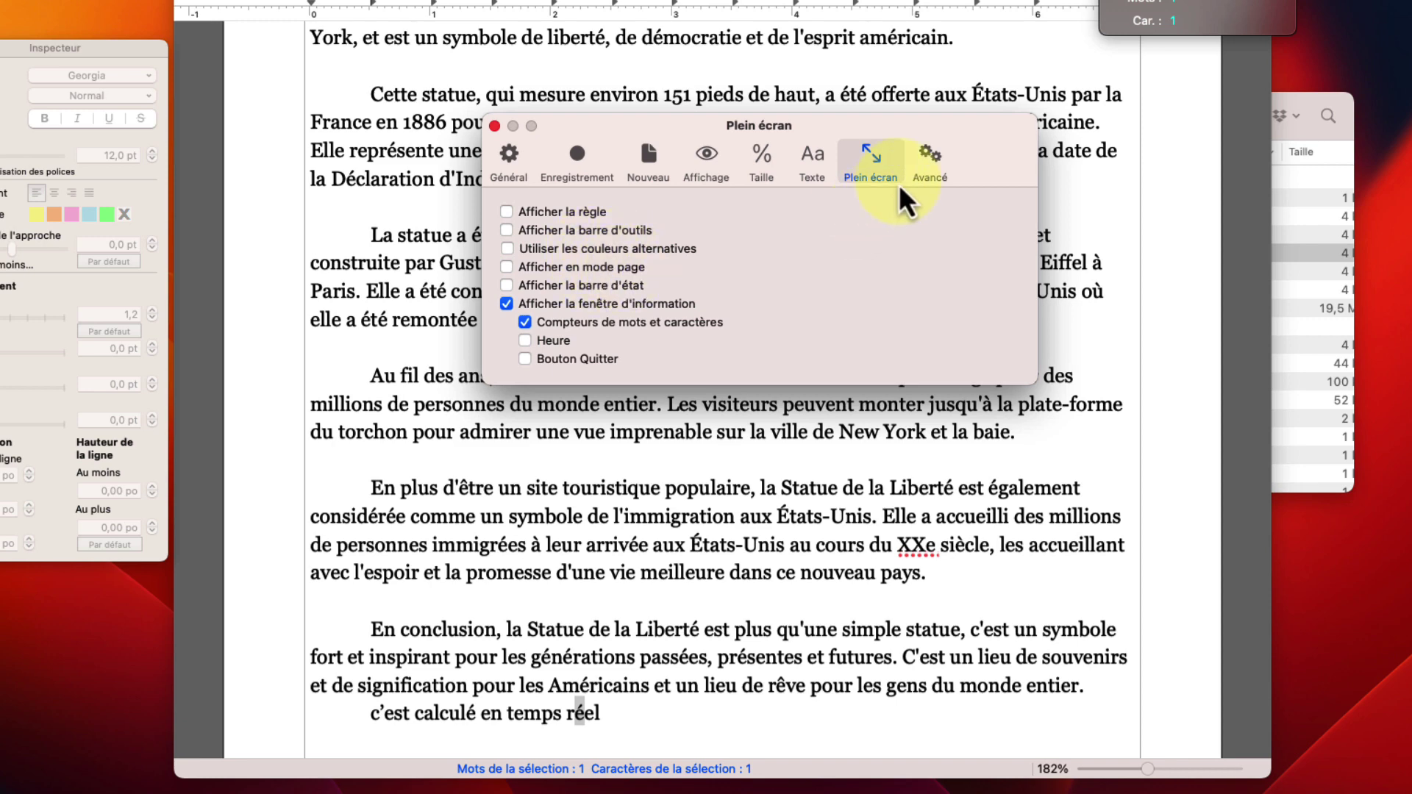
click(924, 177)
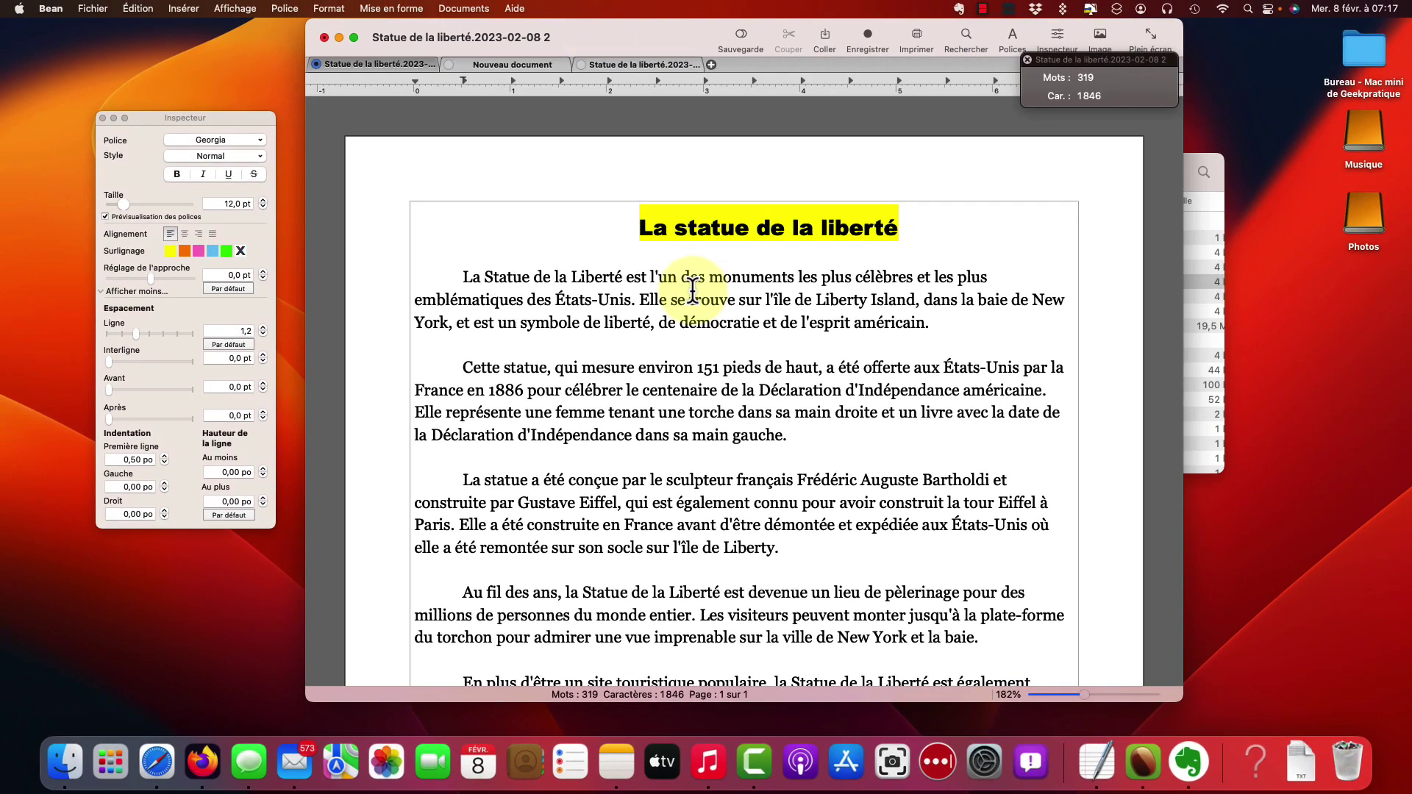
Export the document as HTML, including image files, formatting, limited text width, headers and footers
click(92, 9)
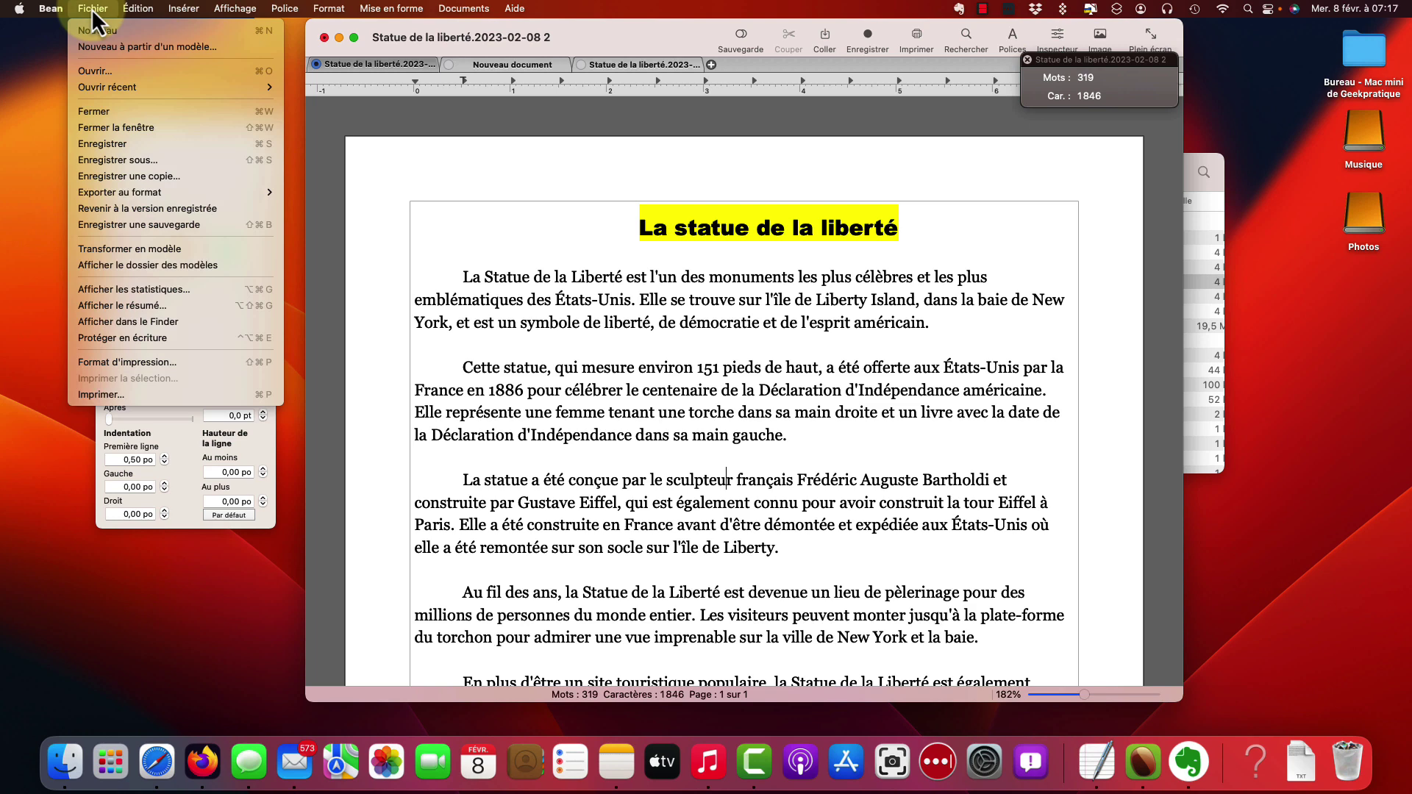
click(92, 10)
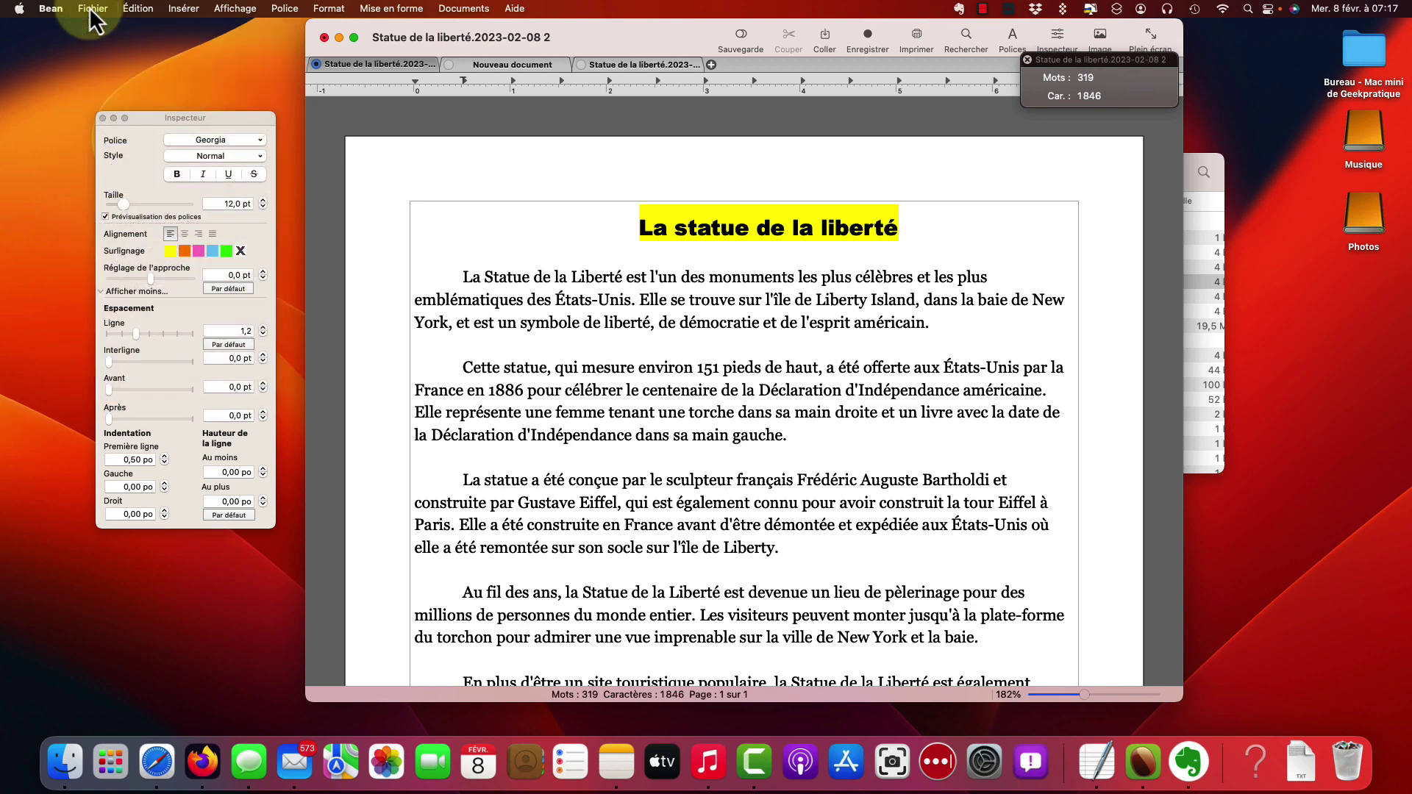
click(91, 10)
mouse_move(187, 190)
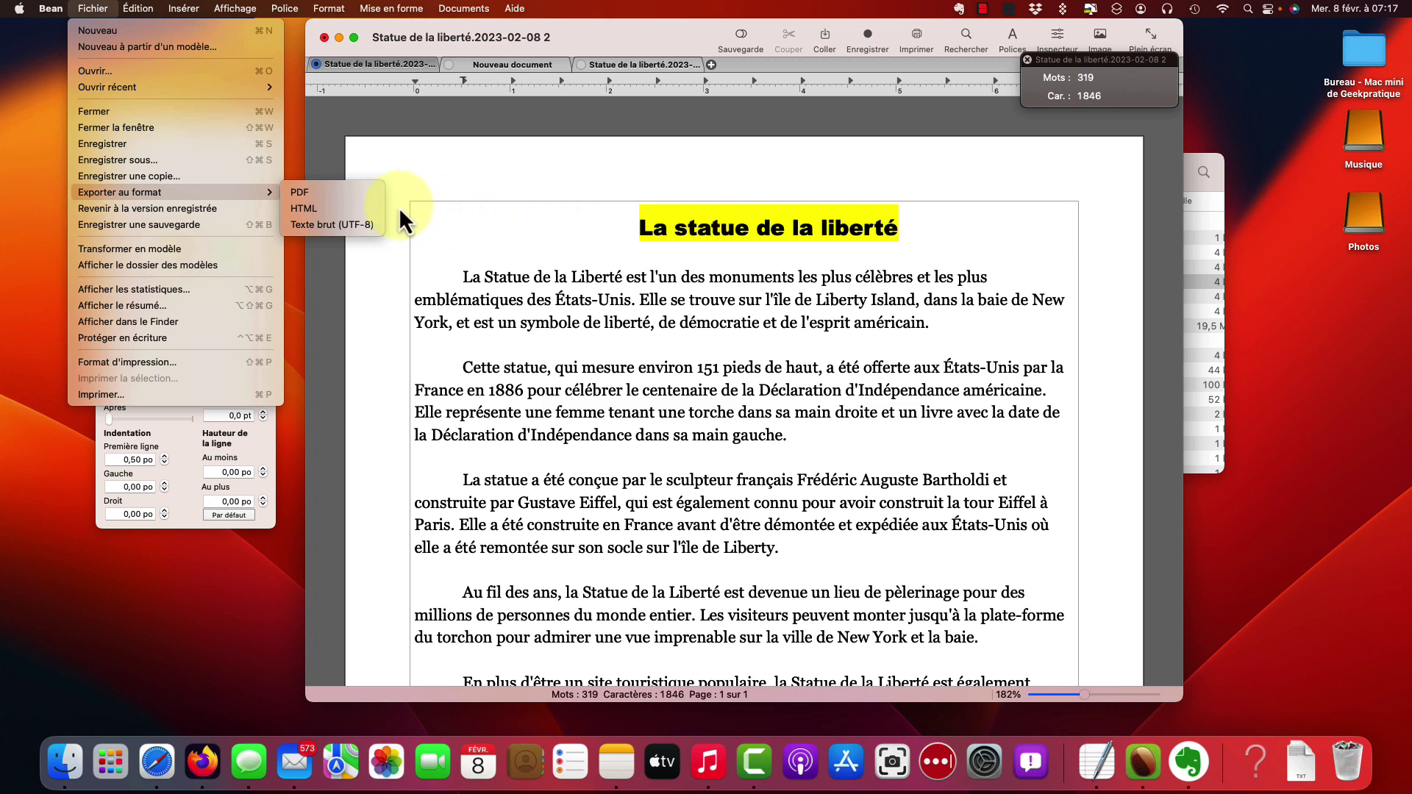
click(319, 209)
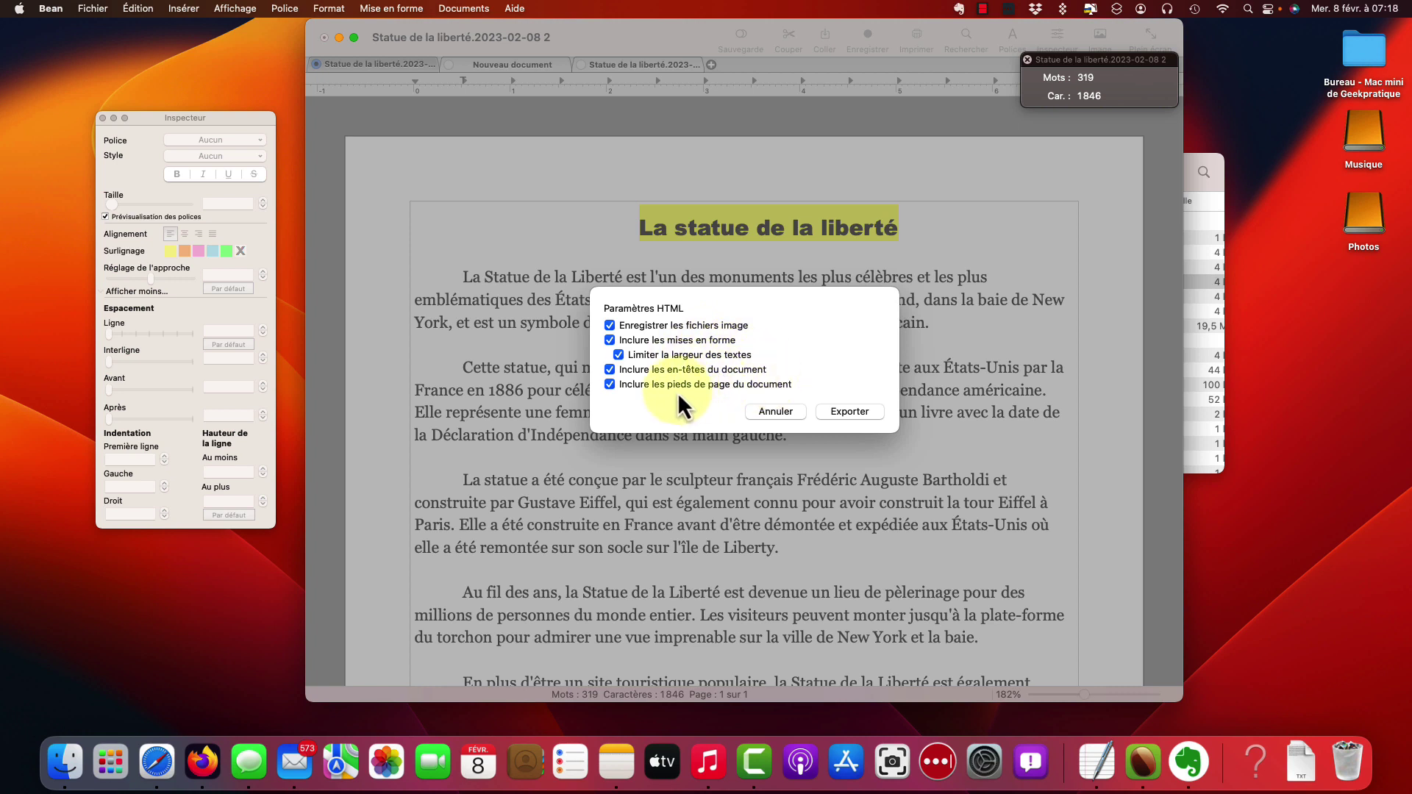
click(848, 412)
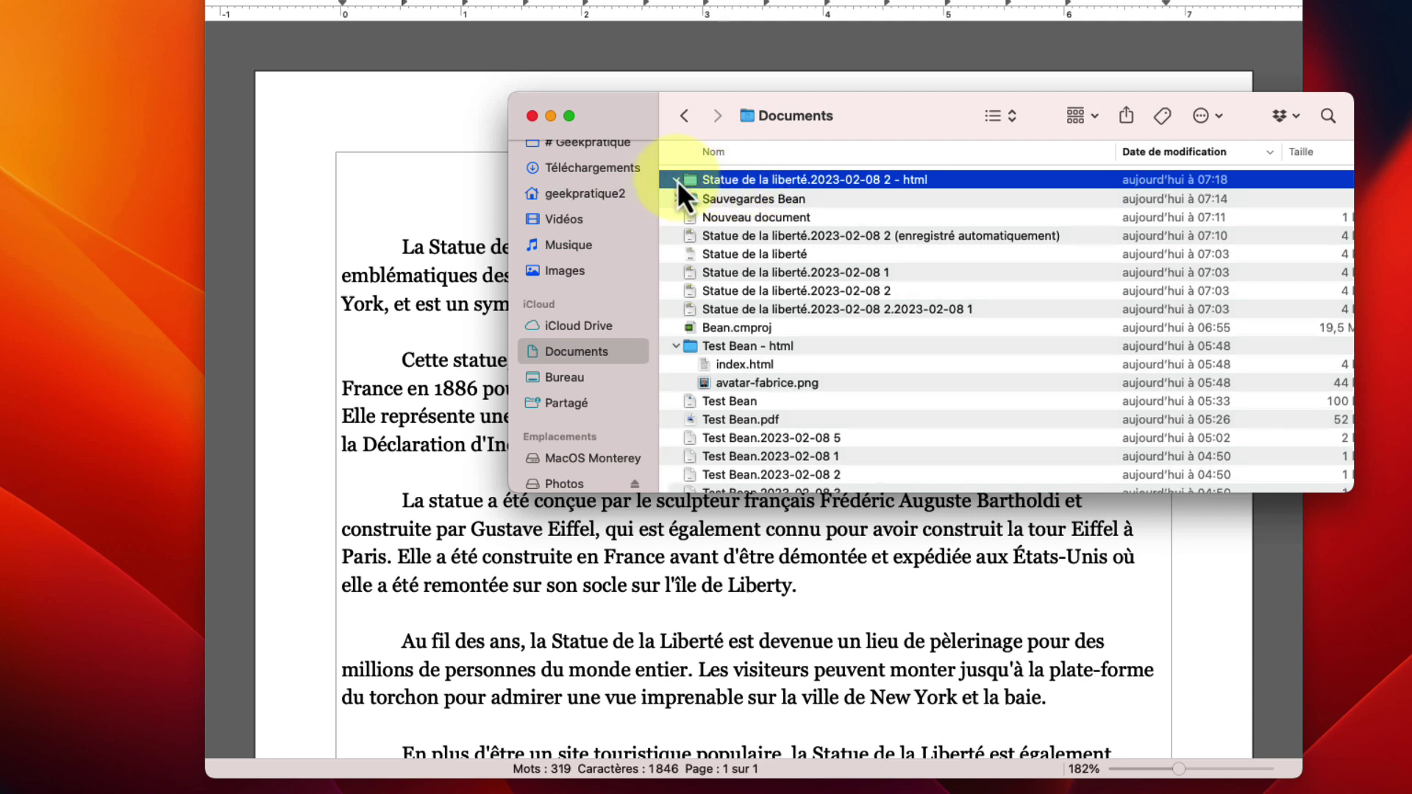
Open index.html from the exported HTML folder to check it in Safari, then close the Finder window and return to Bean
click(677, 179)
click(765, 200)
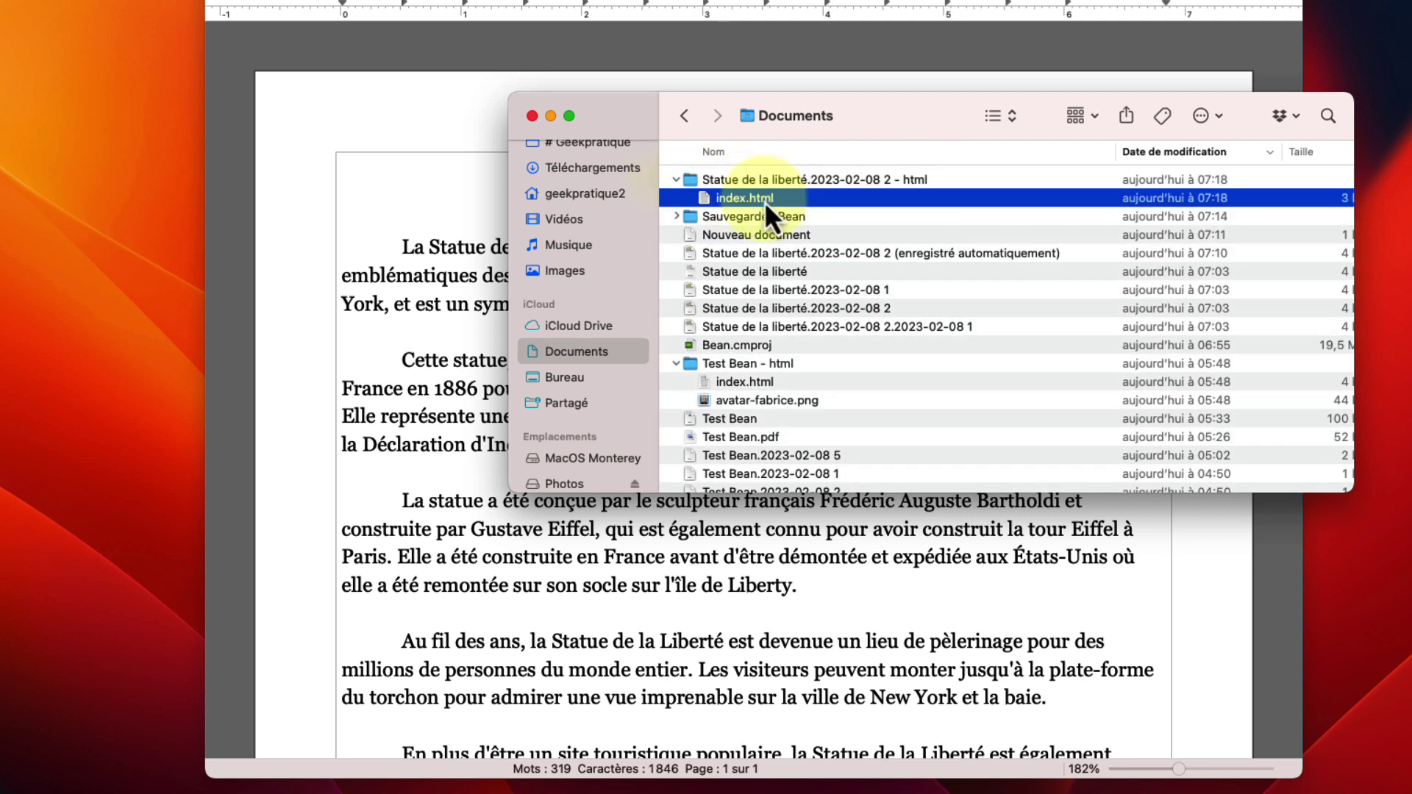
double_click(766, 200)
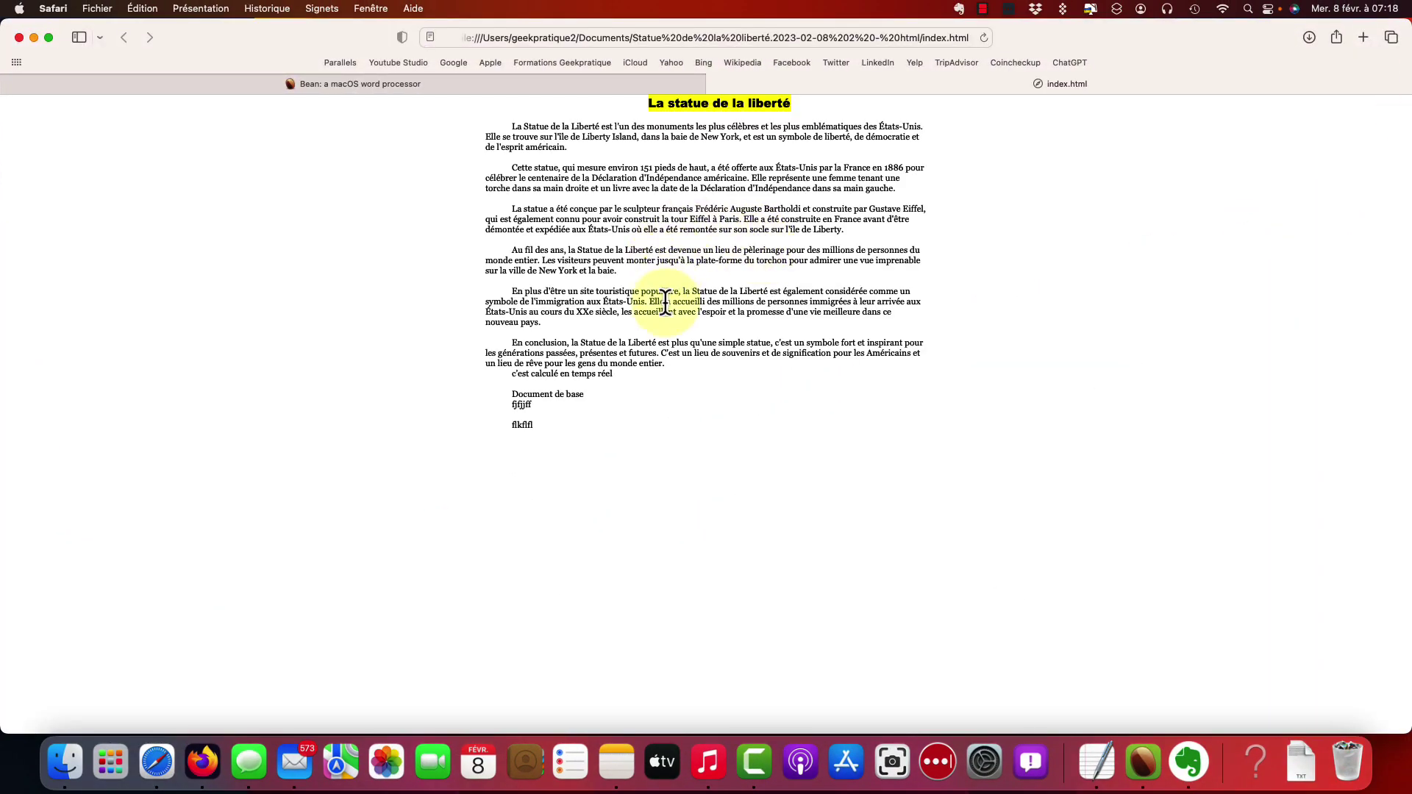
drag(666, 301, 573, 217)
click(571, 209)
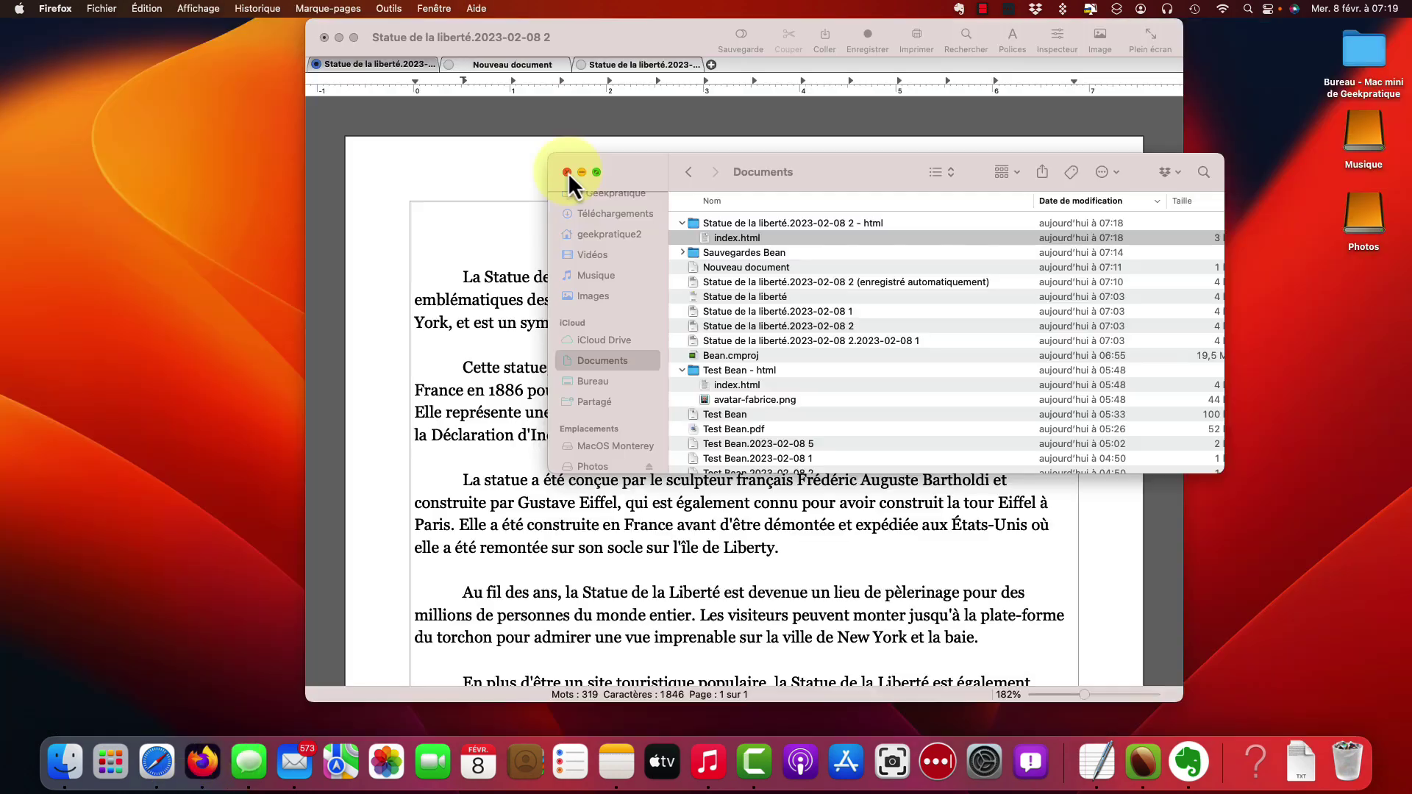
click(568, 172)
click(688, 323)
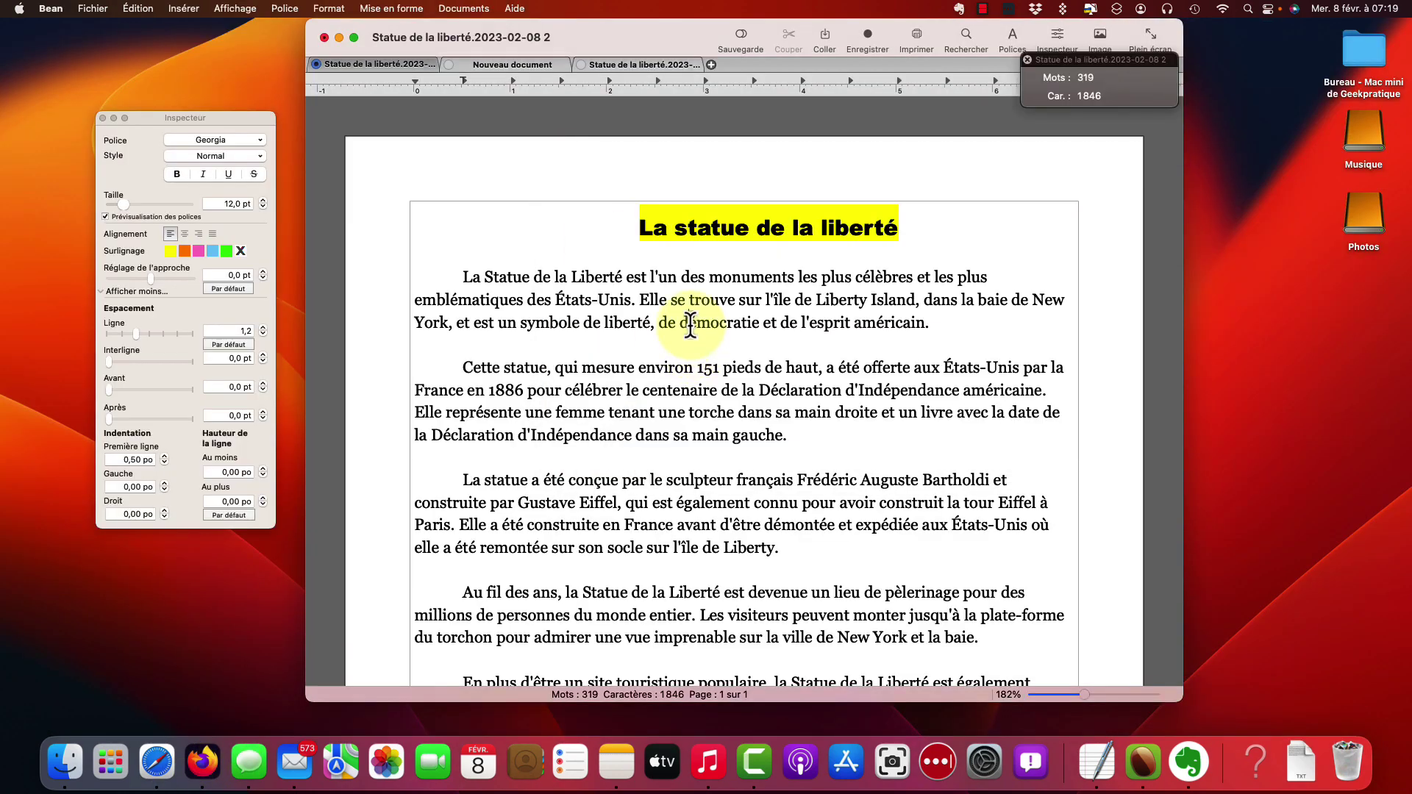
Export the document as a PDF
click(92, 9)
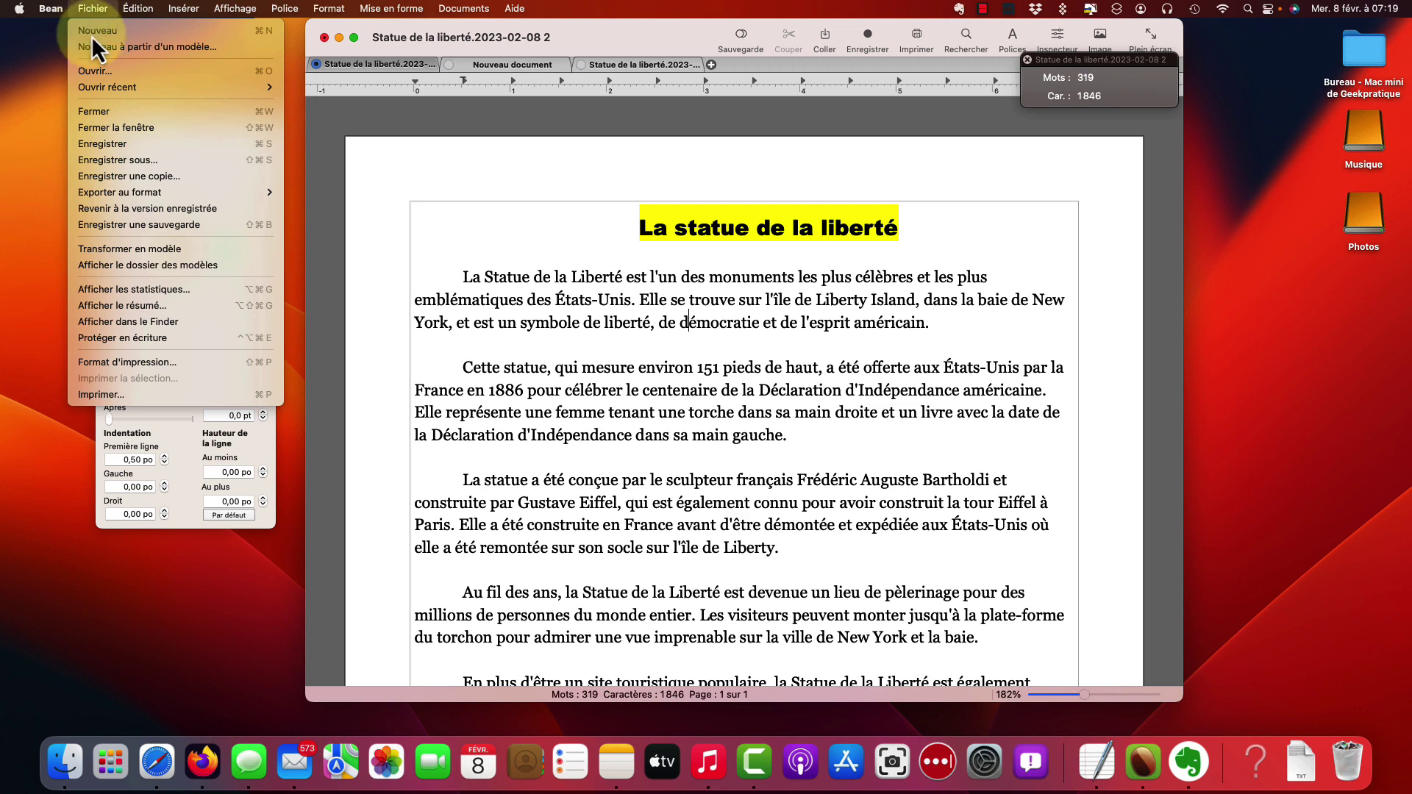
mouse_move(126, 192)
click(330, 189)
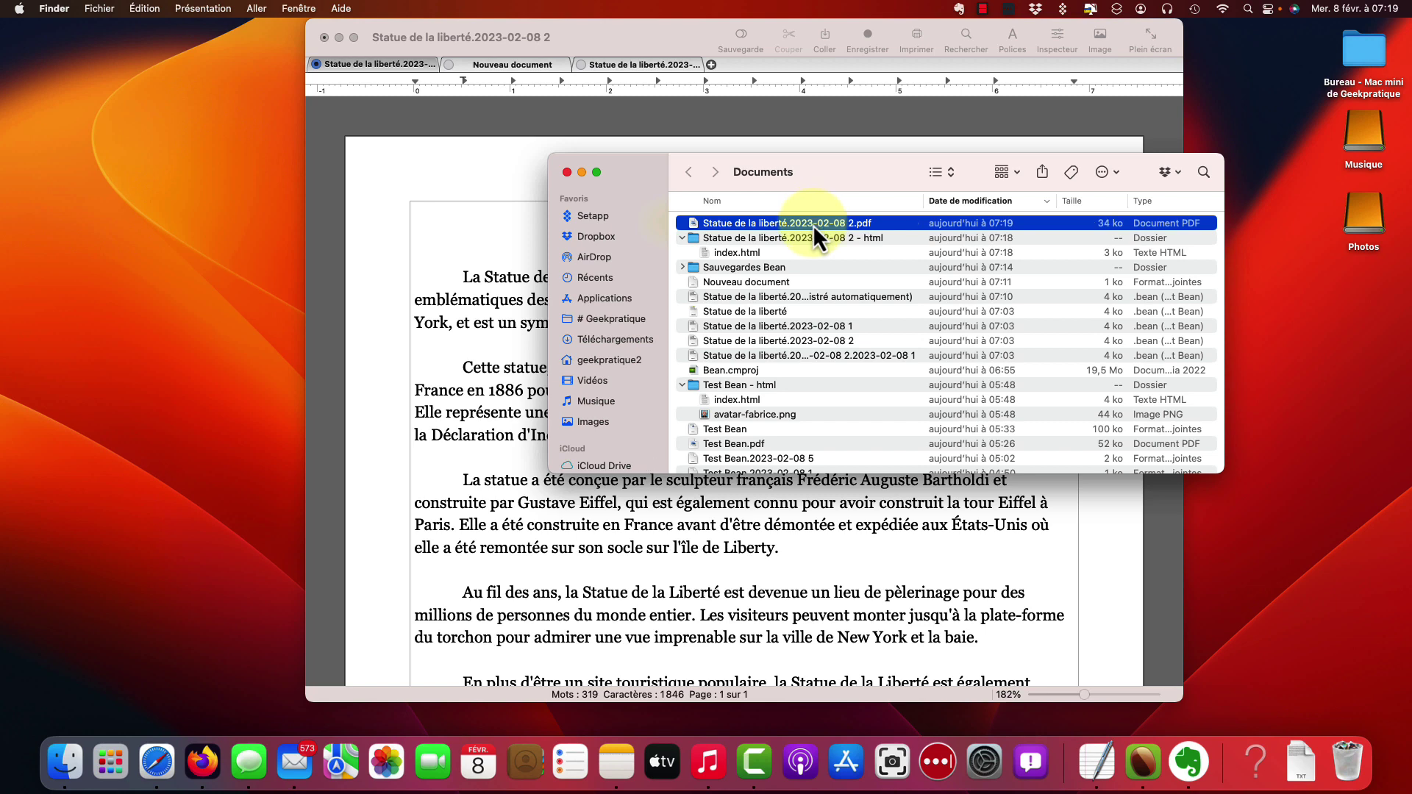
Open the exported PDF in Preview to check its page, then close it and return to the Bean document
double_click(814, 223)
scroll(397, 253, down, 3)
scroll(394, 261, up, 3)
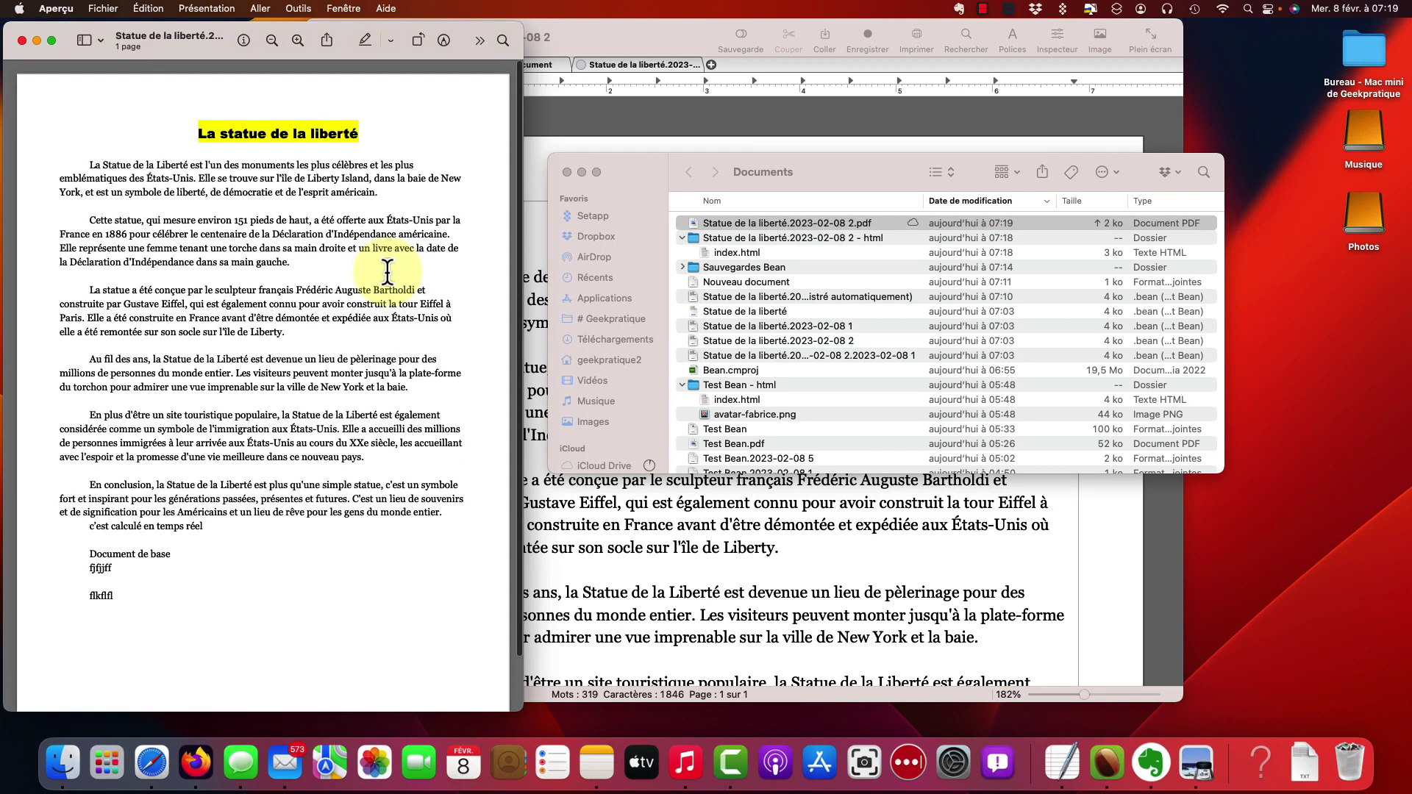
scroll(389, 265, down, 3)
scroll(388, 271, up, 3)
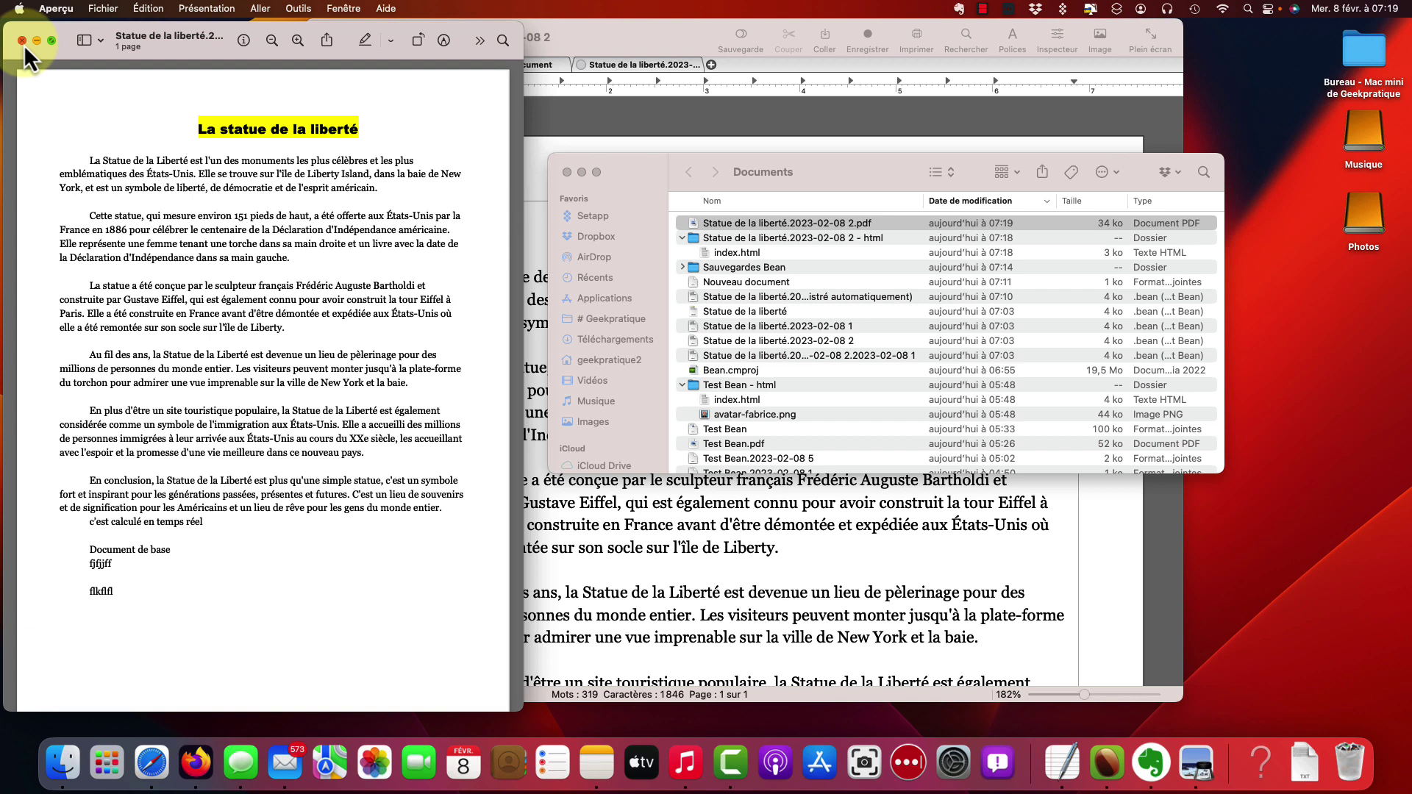
click(22, 40)
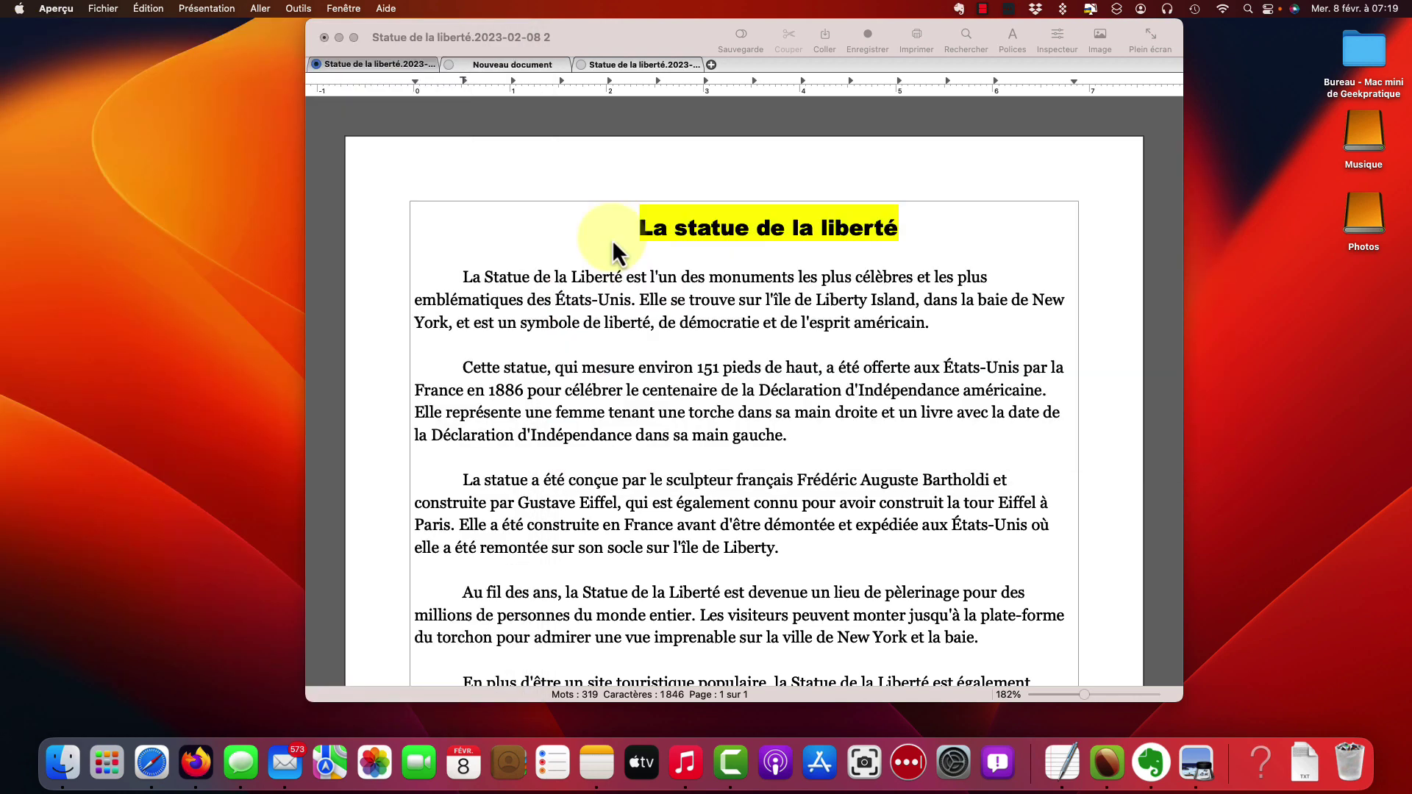
click(612, 240)
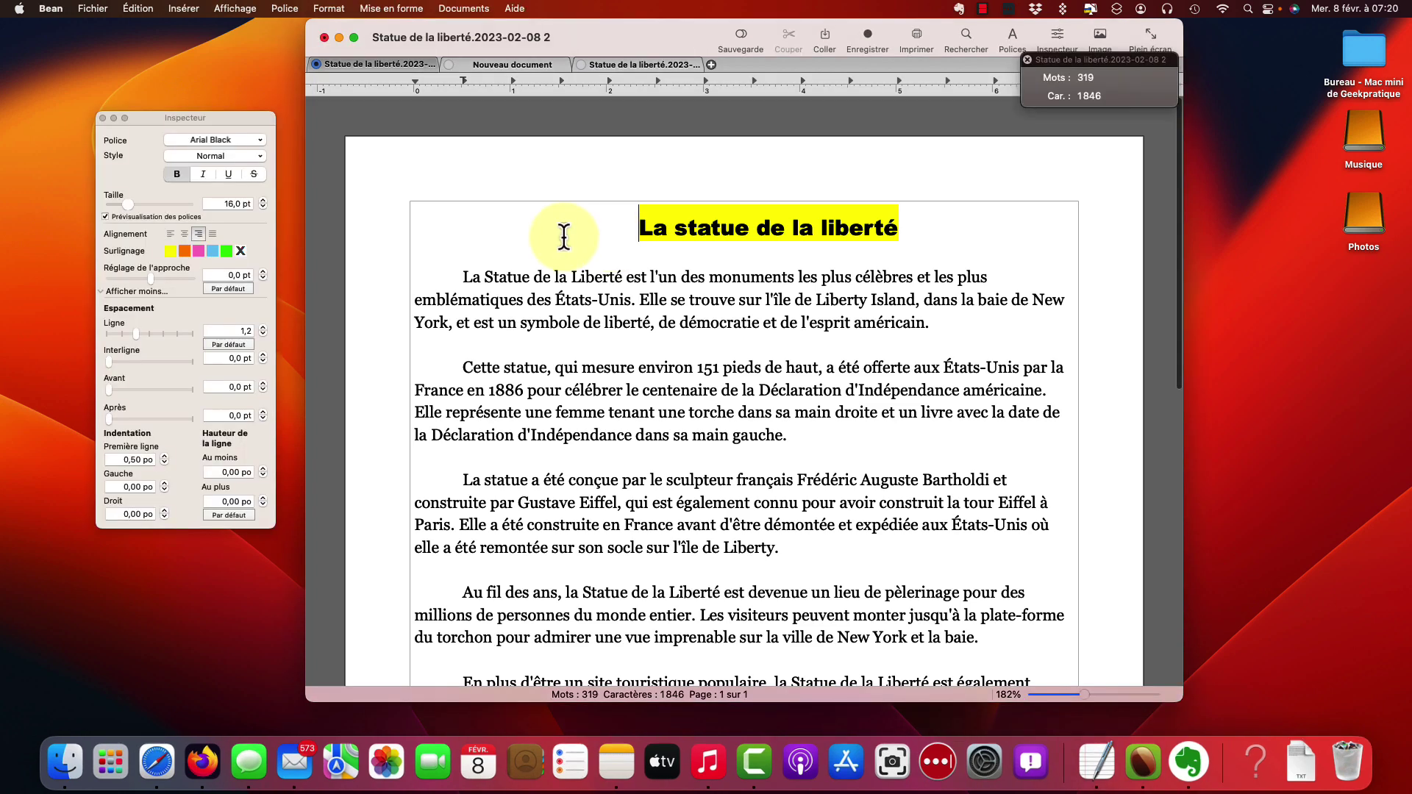
Add a centred bold header reading "En-tête" and a footer reading "Pied de page" to the document
click(324, 8)
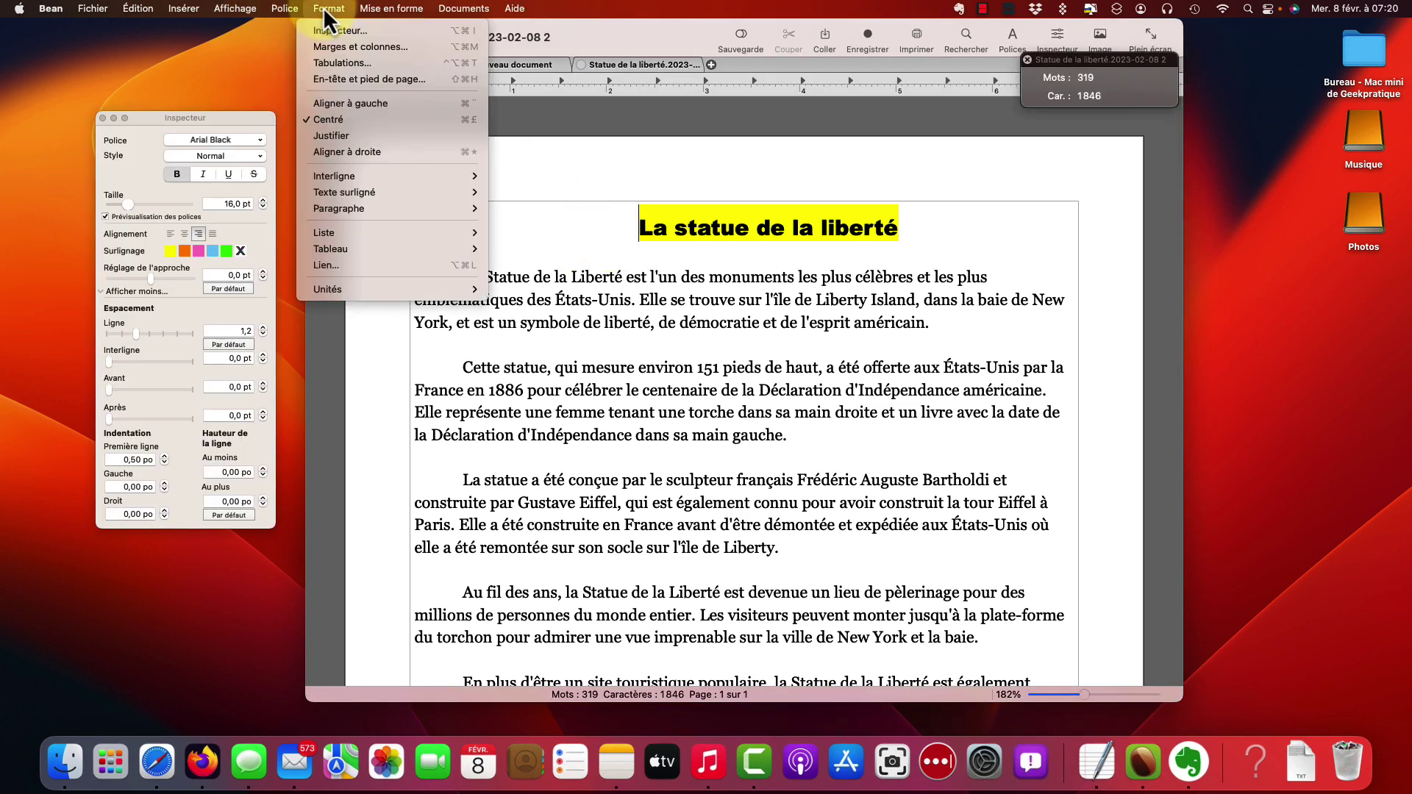
click(360, 81)
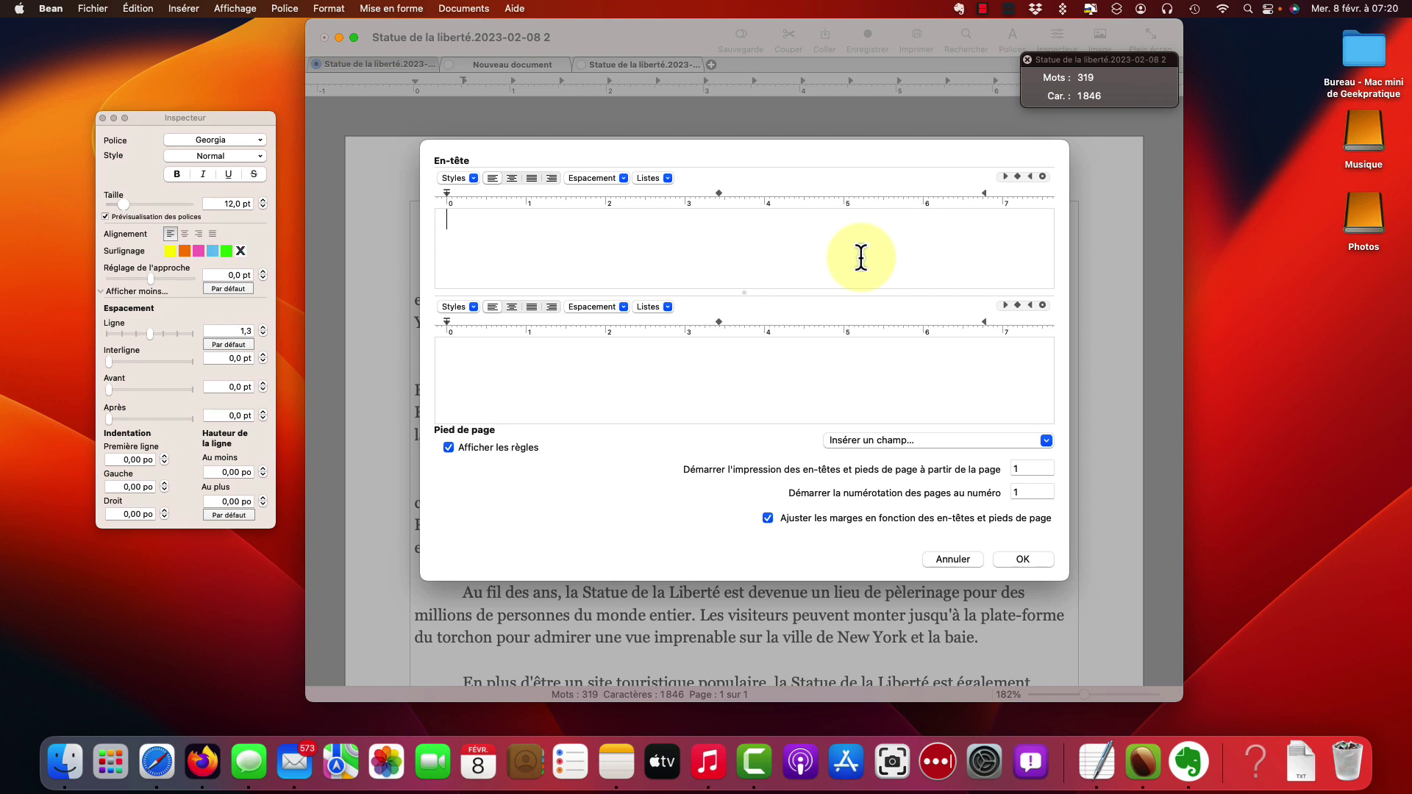
text(En-tête)
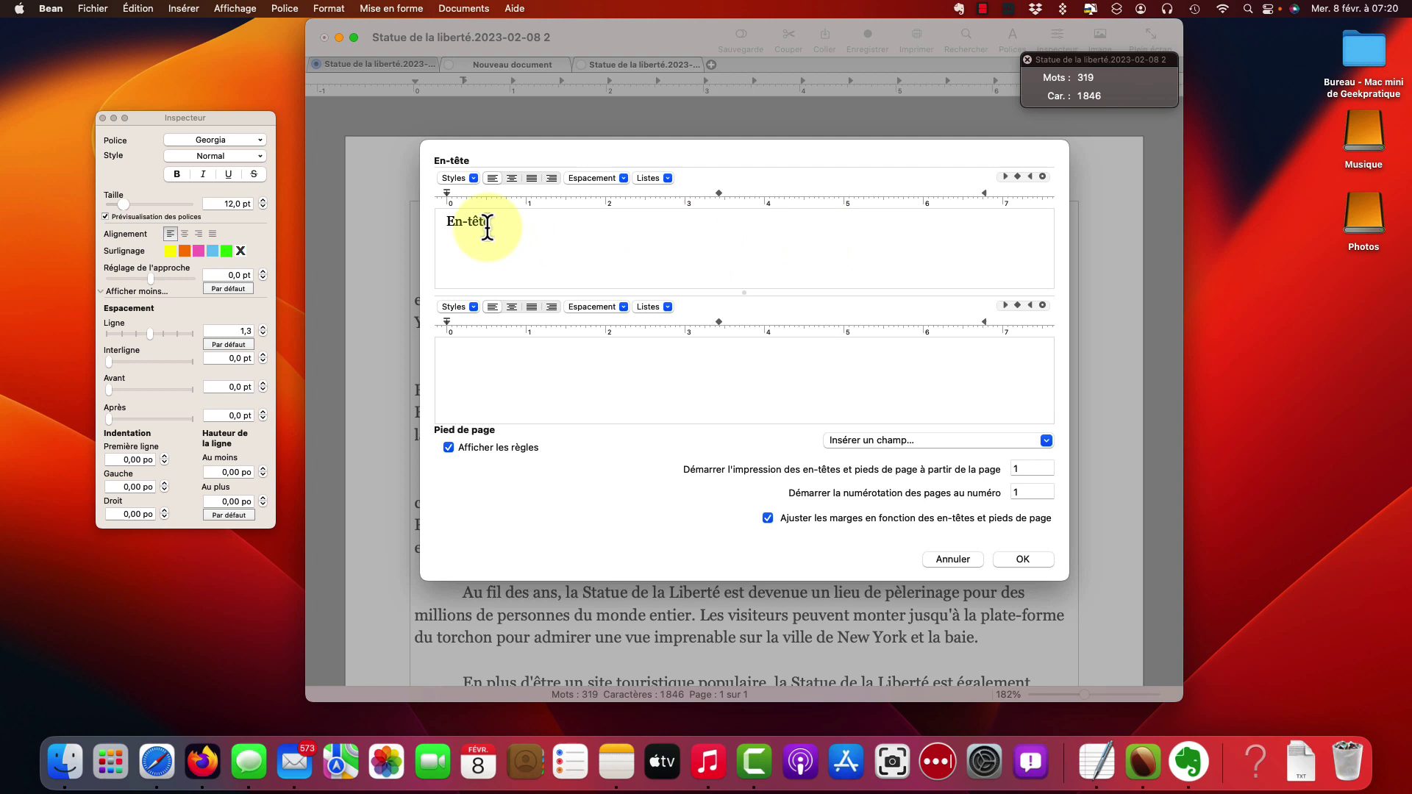
drag(491, 225, 341, 217)
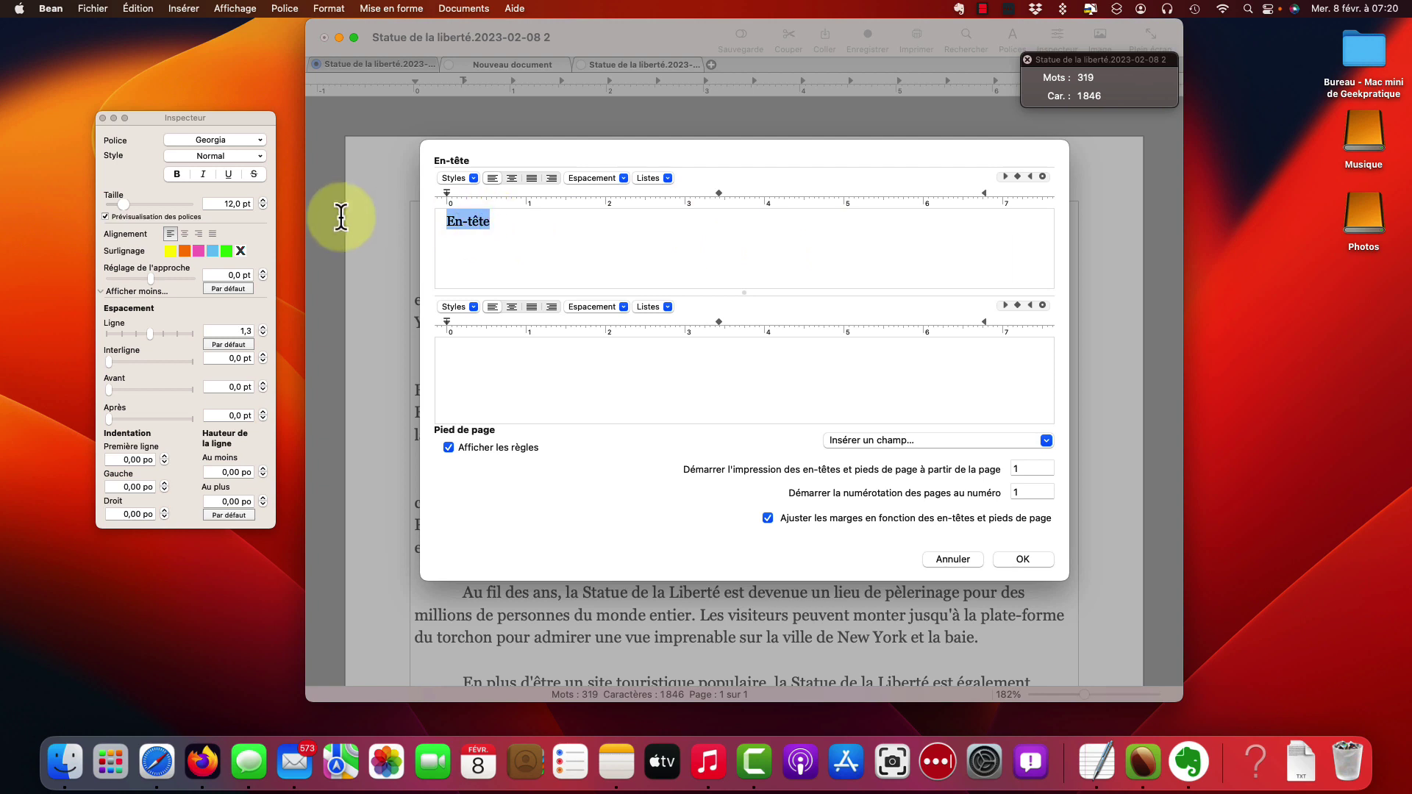
click(552, 178)
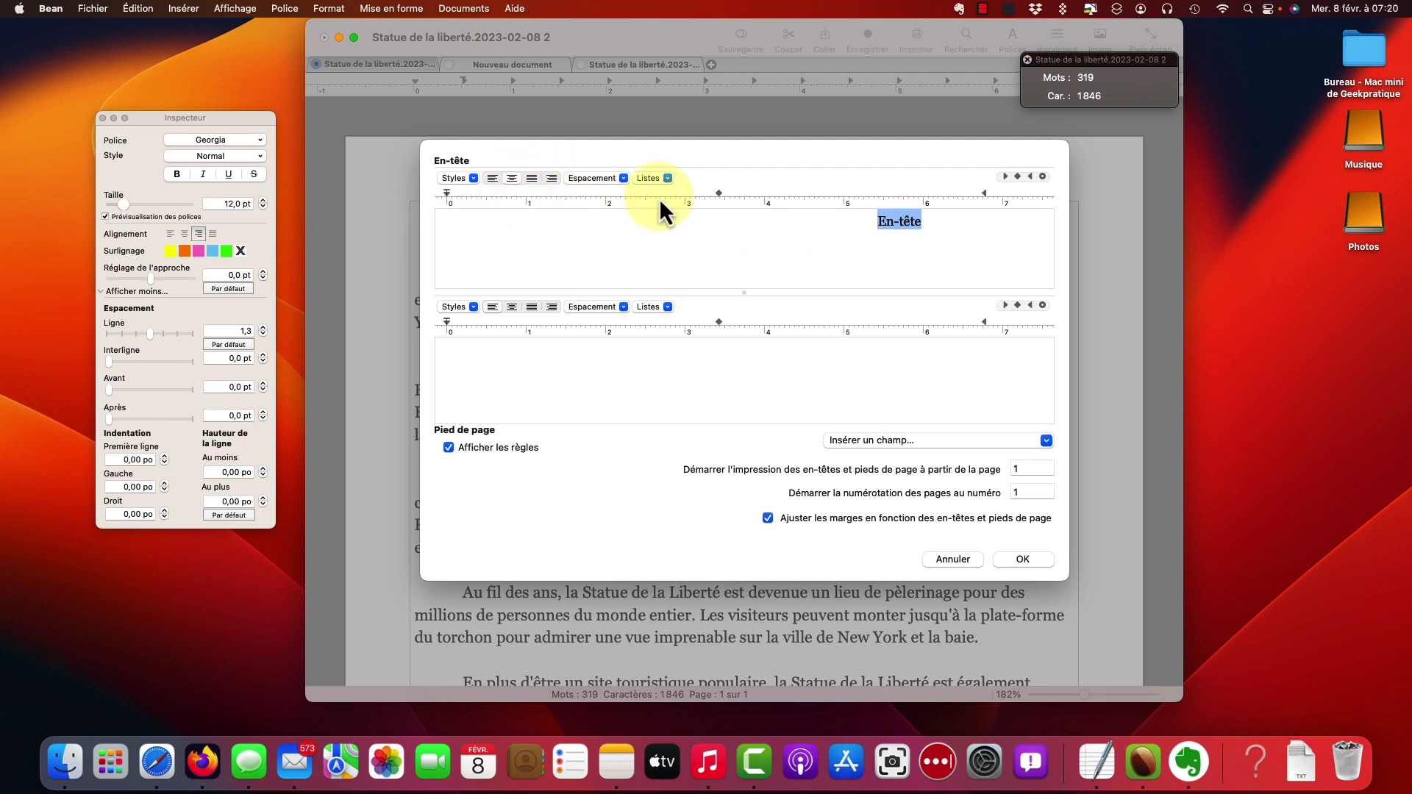
click(474, 179)
click(468, 243)
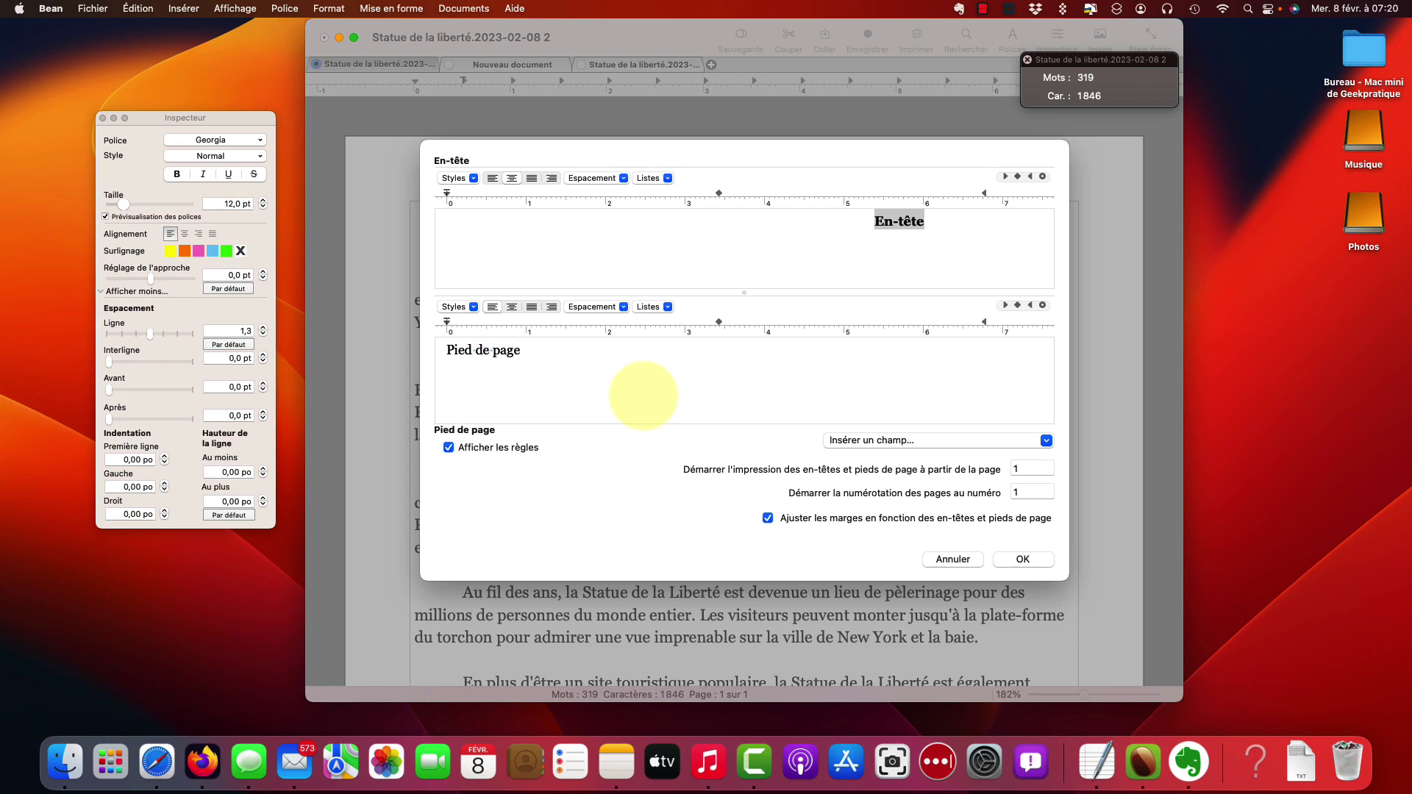
click(1023, 559)
Check the header and footer on the page, and add blank lines after the last paragraph until the document reaches three pages
scroll(756, 504, up, 3)
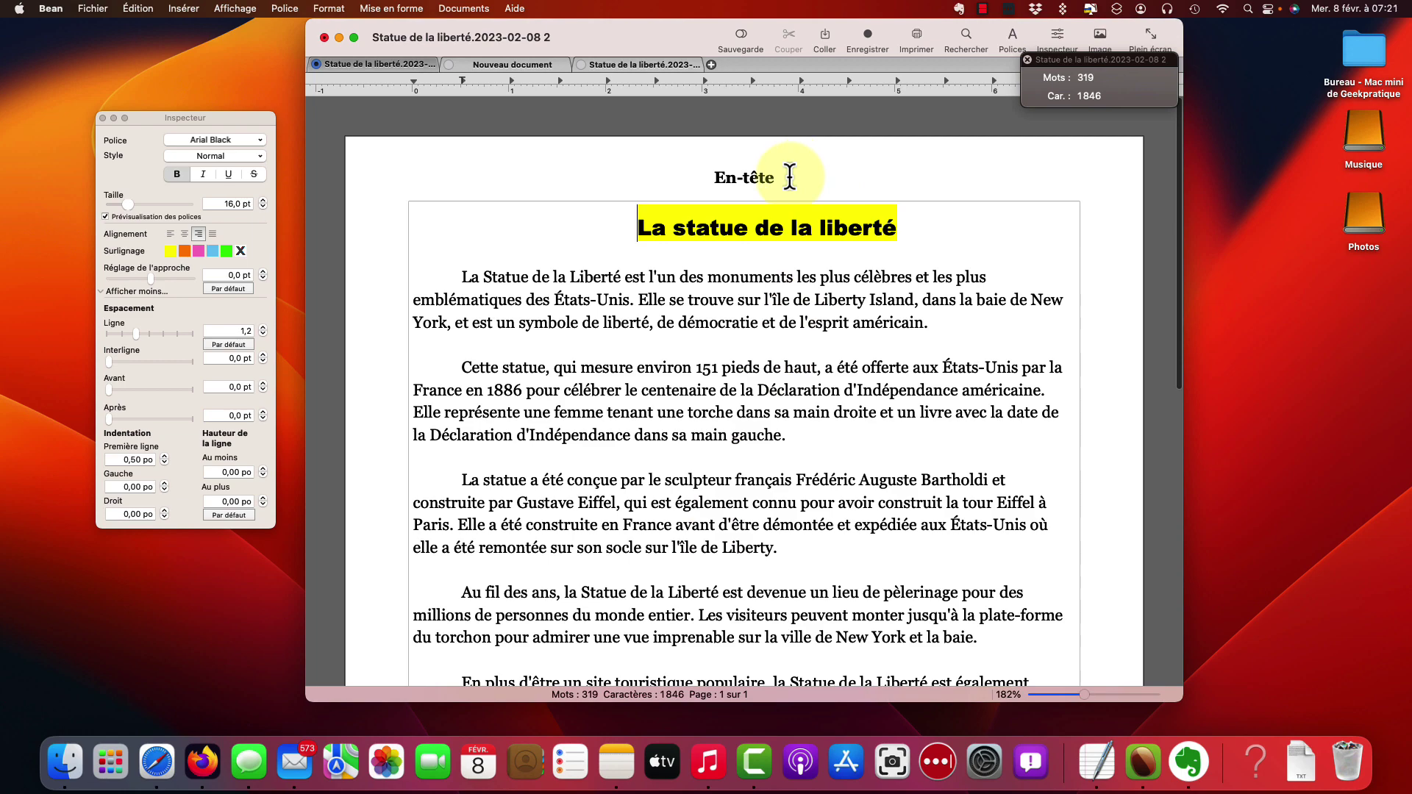
scroll(804, 346, down, 10)
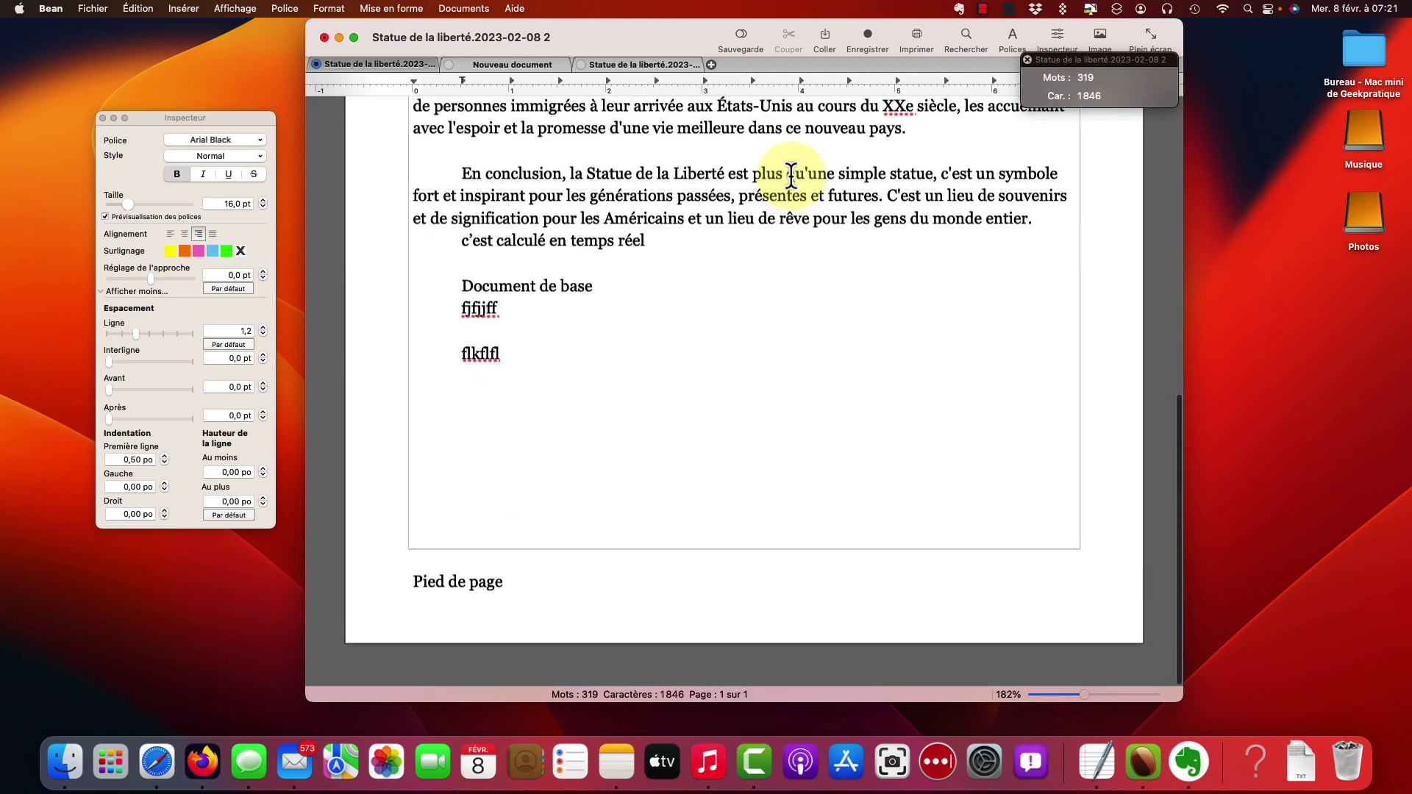
scroll(551, 630, up, 5)
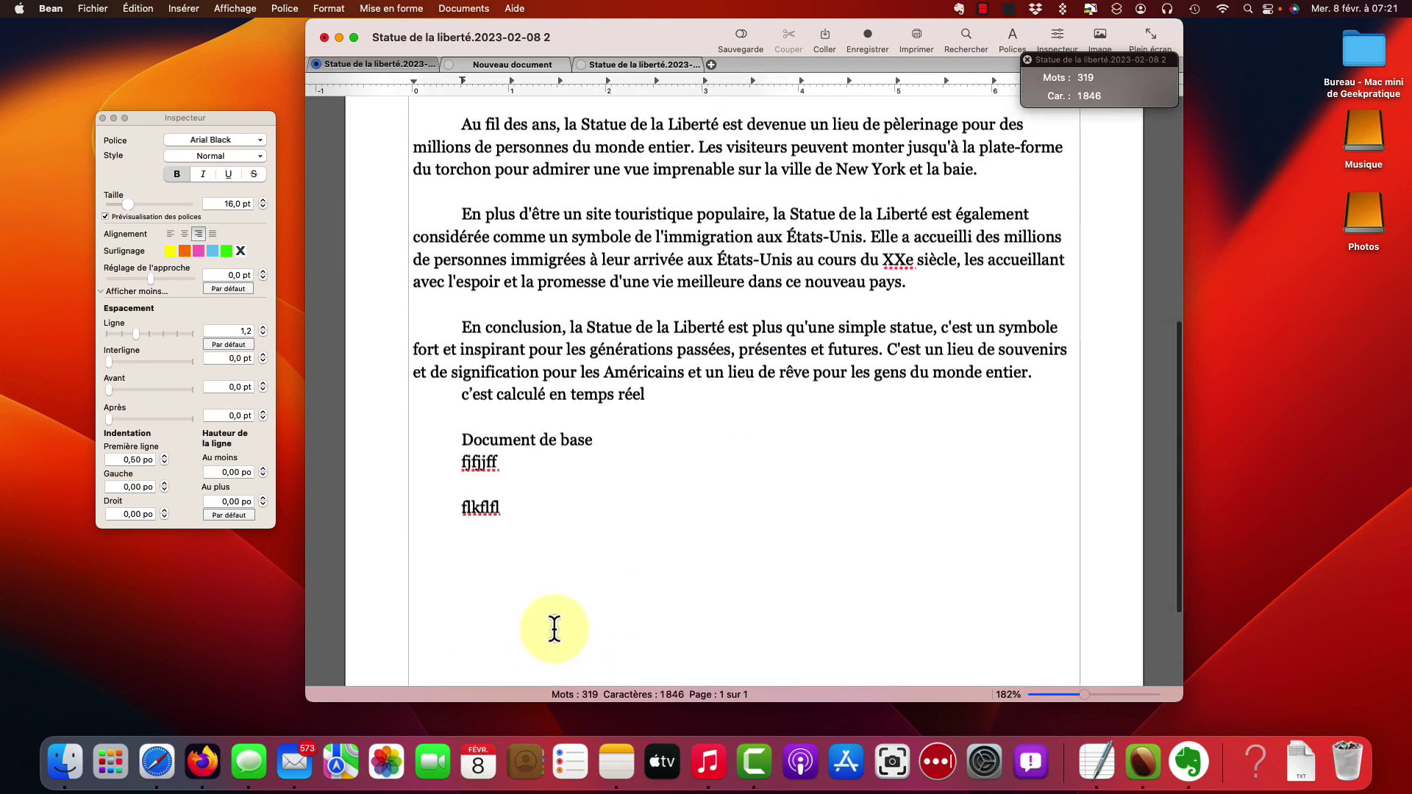
scroll(559, 544, down, 5)
click(597, 532)
key(Return)
key(Return)
key(Return)
key(Return)
key(Return)
key(Return)
key(Return)
key(Return)
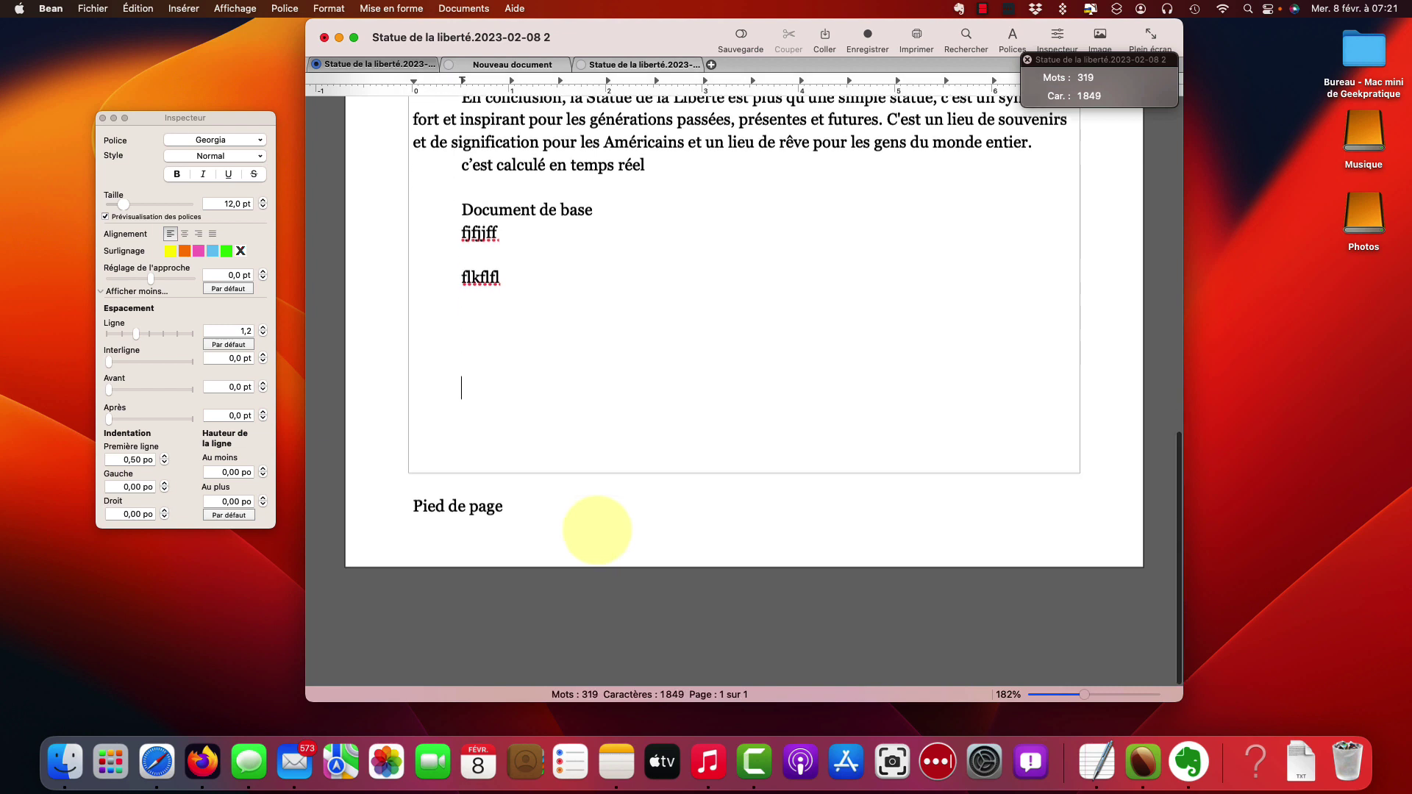
key(Return)
key(Return)
key(Return)
key(Return)
key(Return)
key(Return)
key(Return)
key(Return)
key(Return)
key(Return)
key(Return)
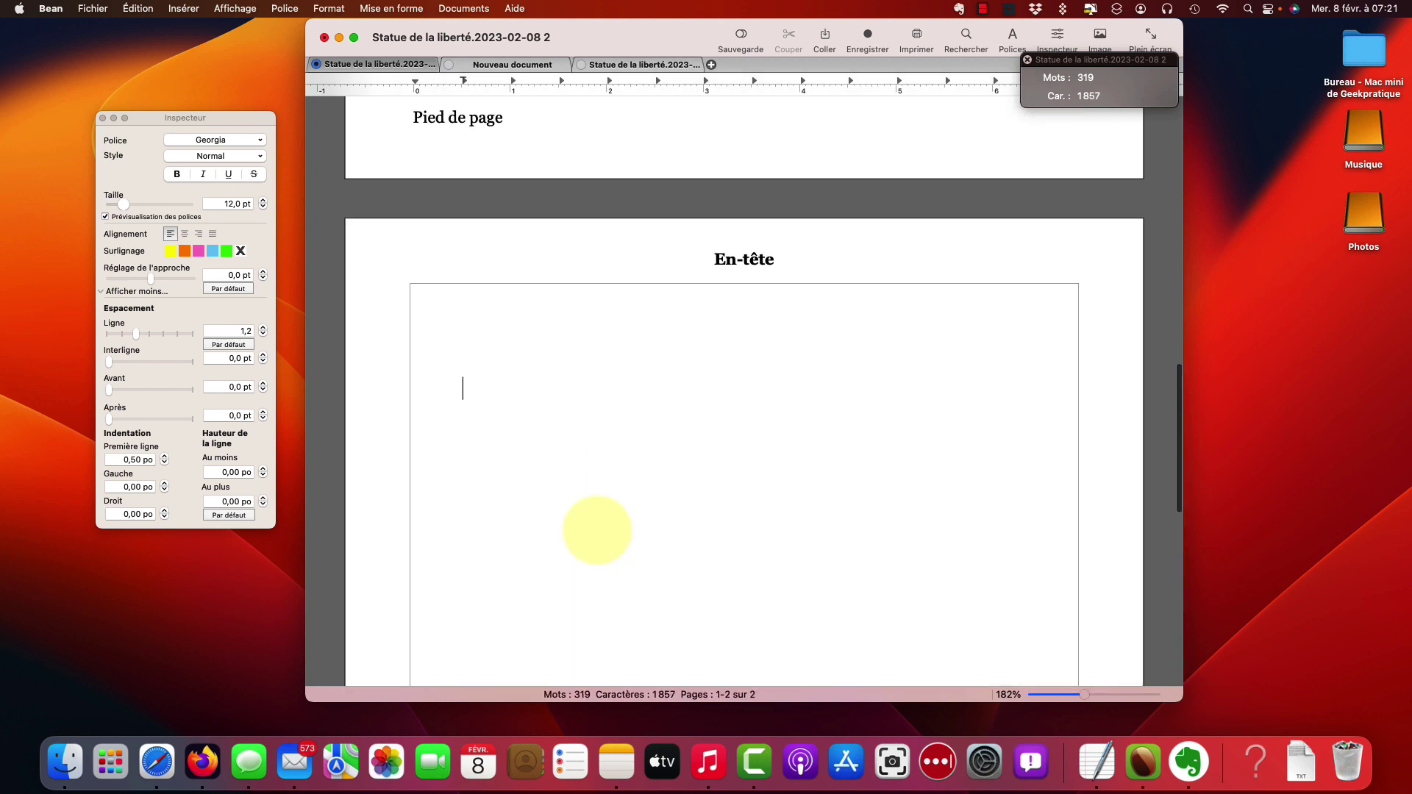
key(Return)
key(Return)
key(Return)
key(Return)
key(Return)
key(Return)
key(Return)
key(Return)
key(Return)
key(Return)
key(Return)
key(Return)
key(Return)
key(Return)
key(Return)
key(Return)
key(Return)
key(Return)
key(Return)
key(Return)
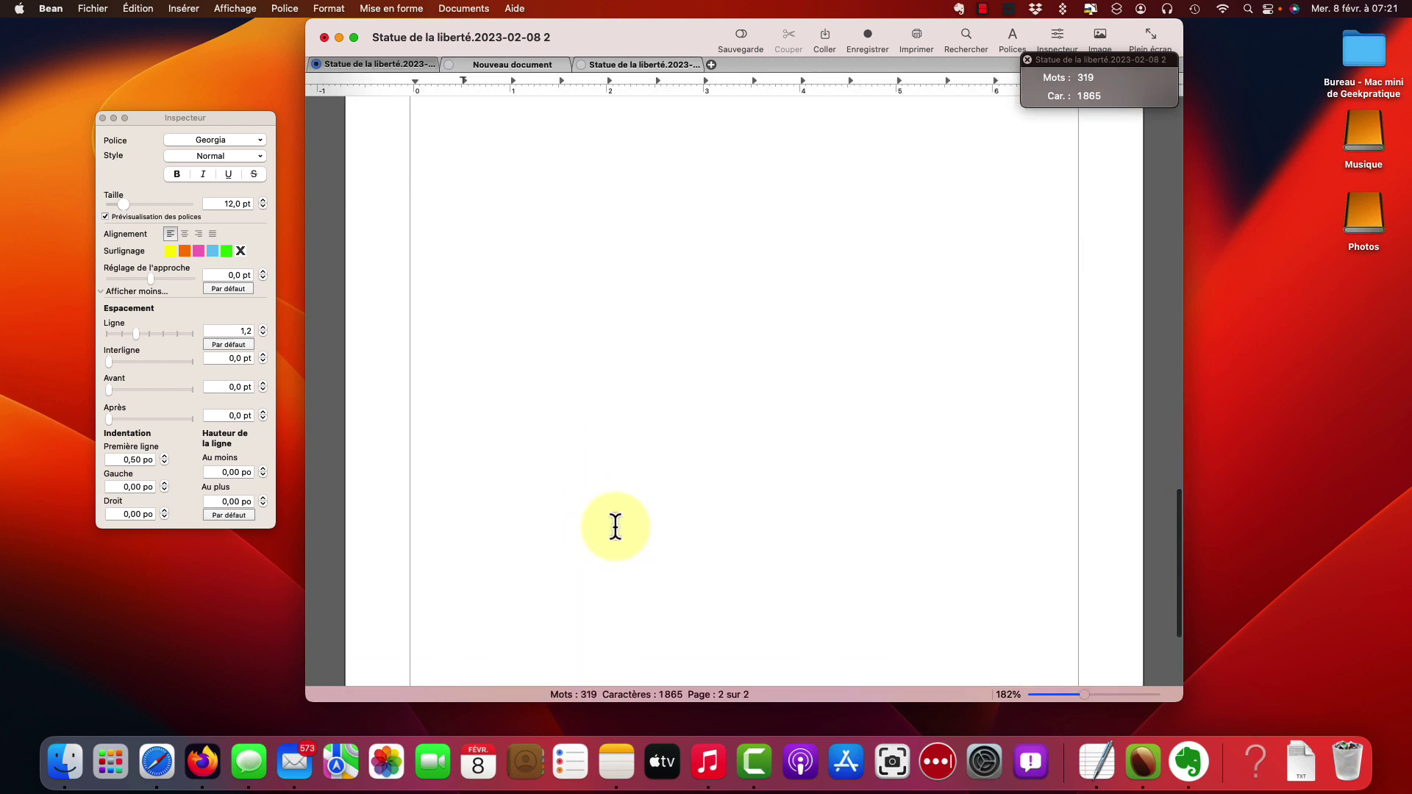
Split the document view into two panes and browse the text in the upper one
click(227, 8)
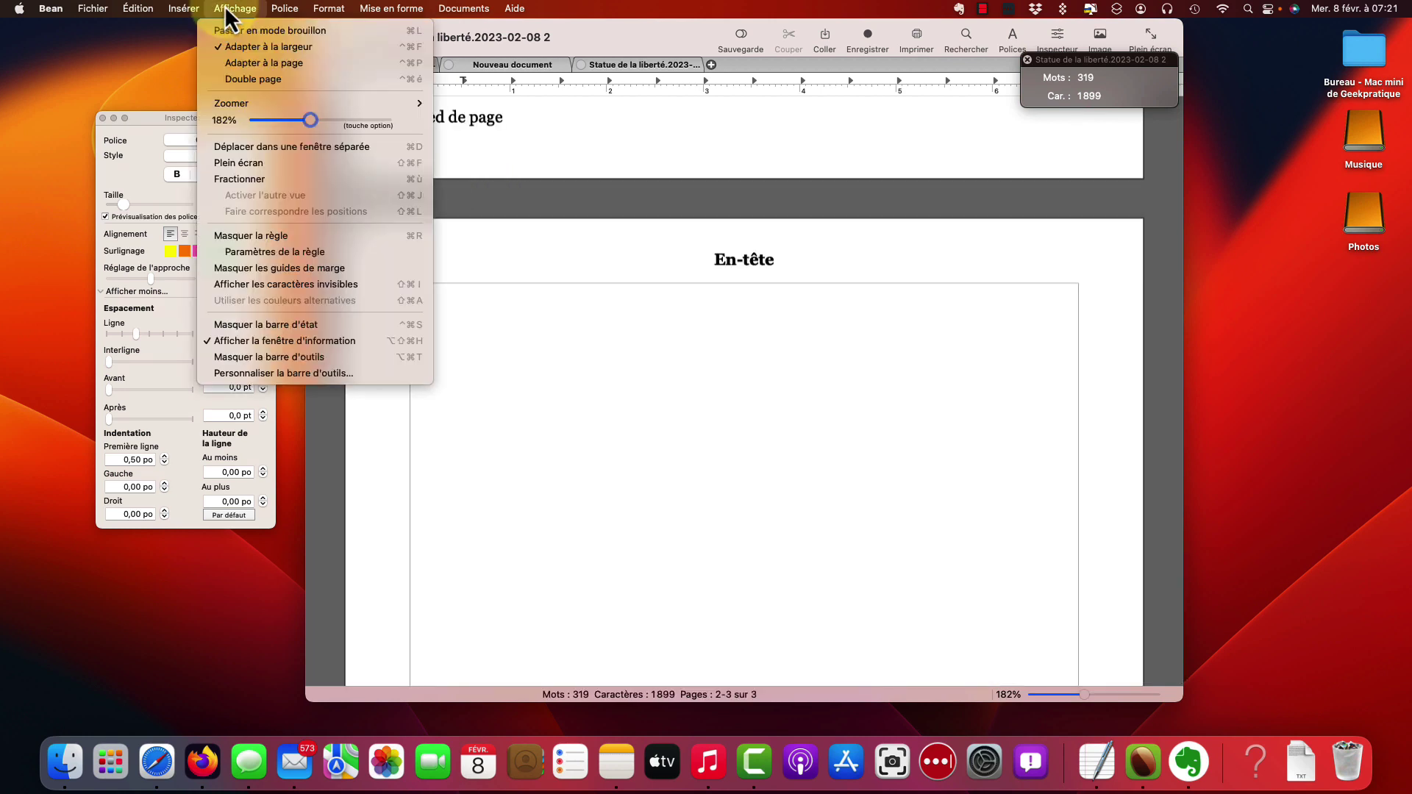
click(253, 179)
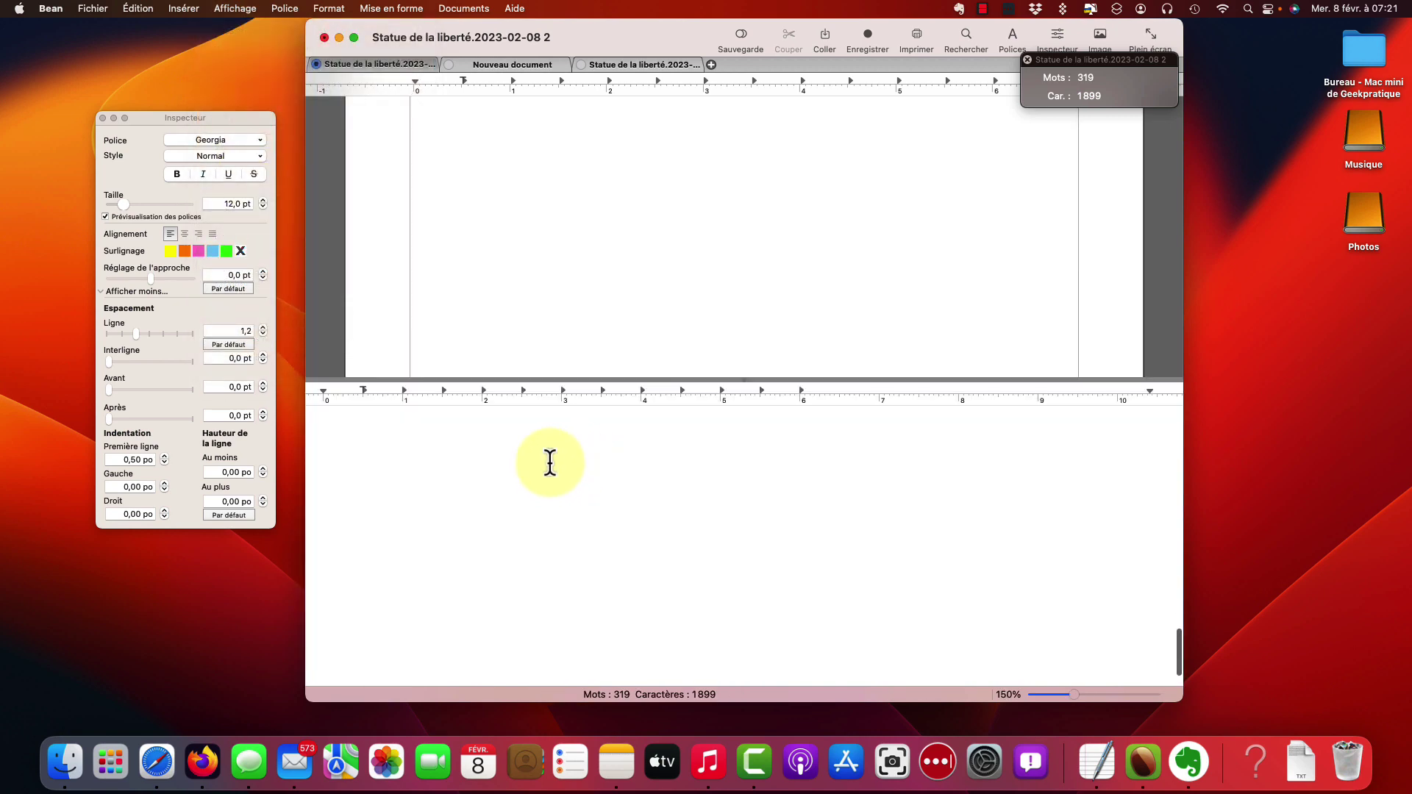
scroll(603, 225, down, 20)
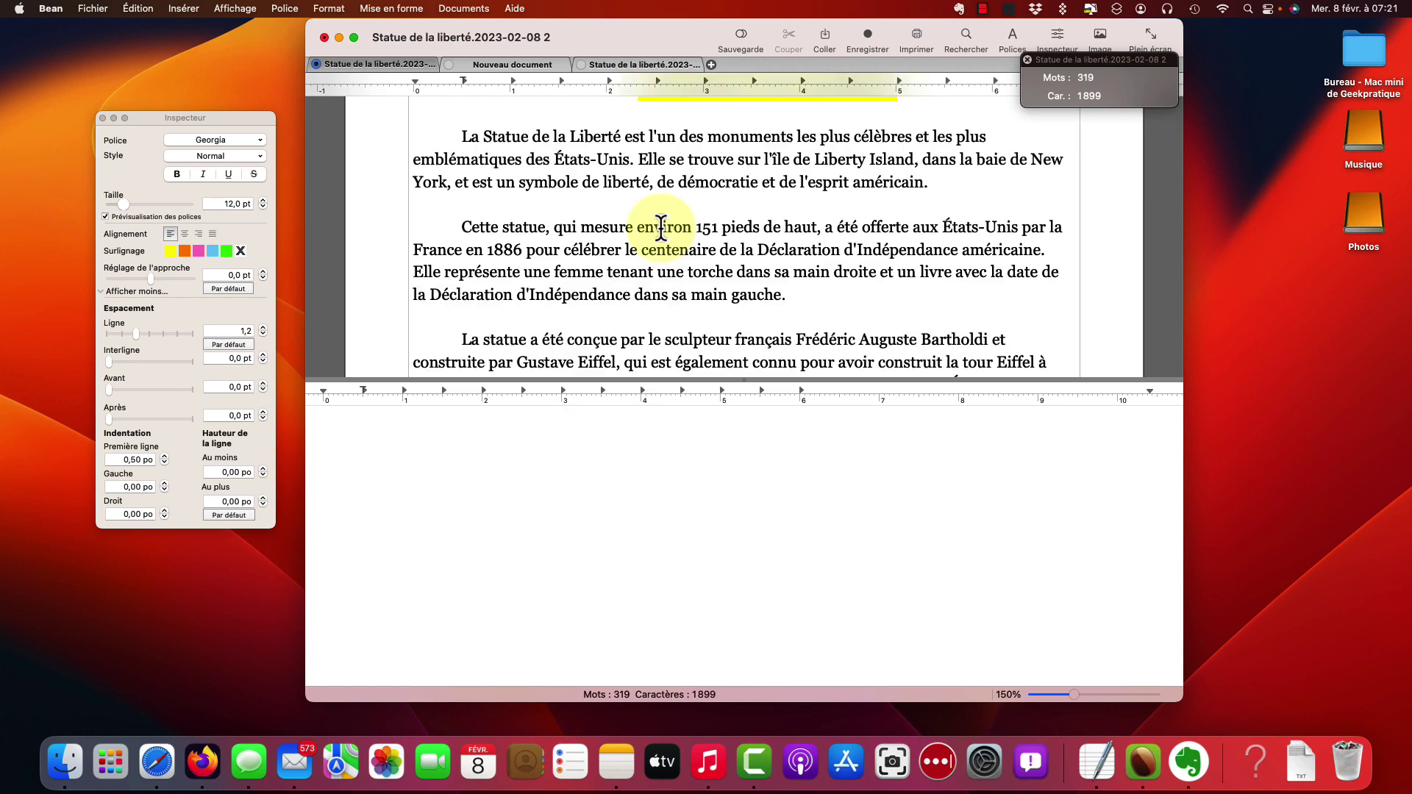
scroll(661, 228, down, 3)
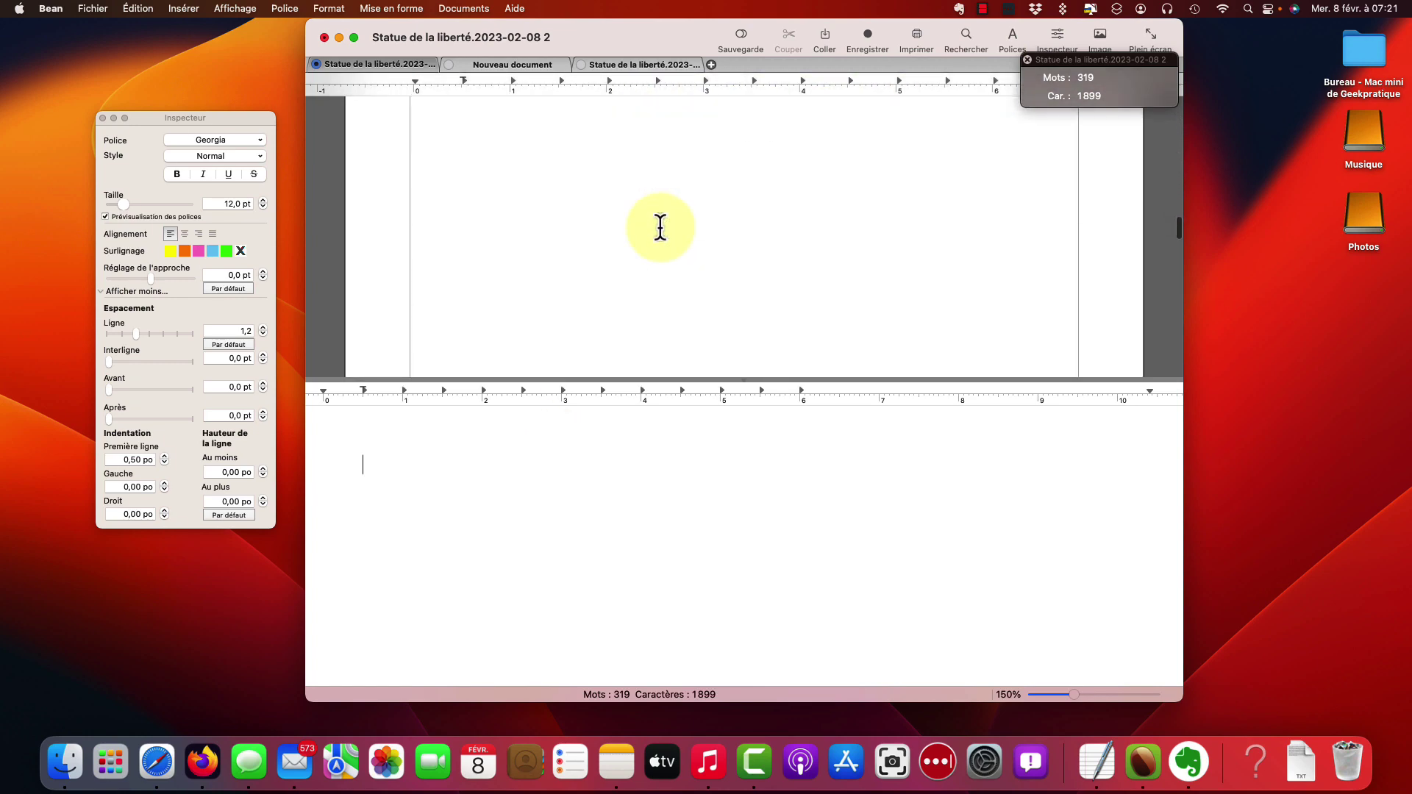
scroll(661, 228, up, 3)
Show the document in double-page view in the lower pane and browse its pages
click(235, 8)
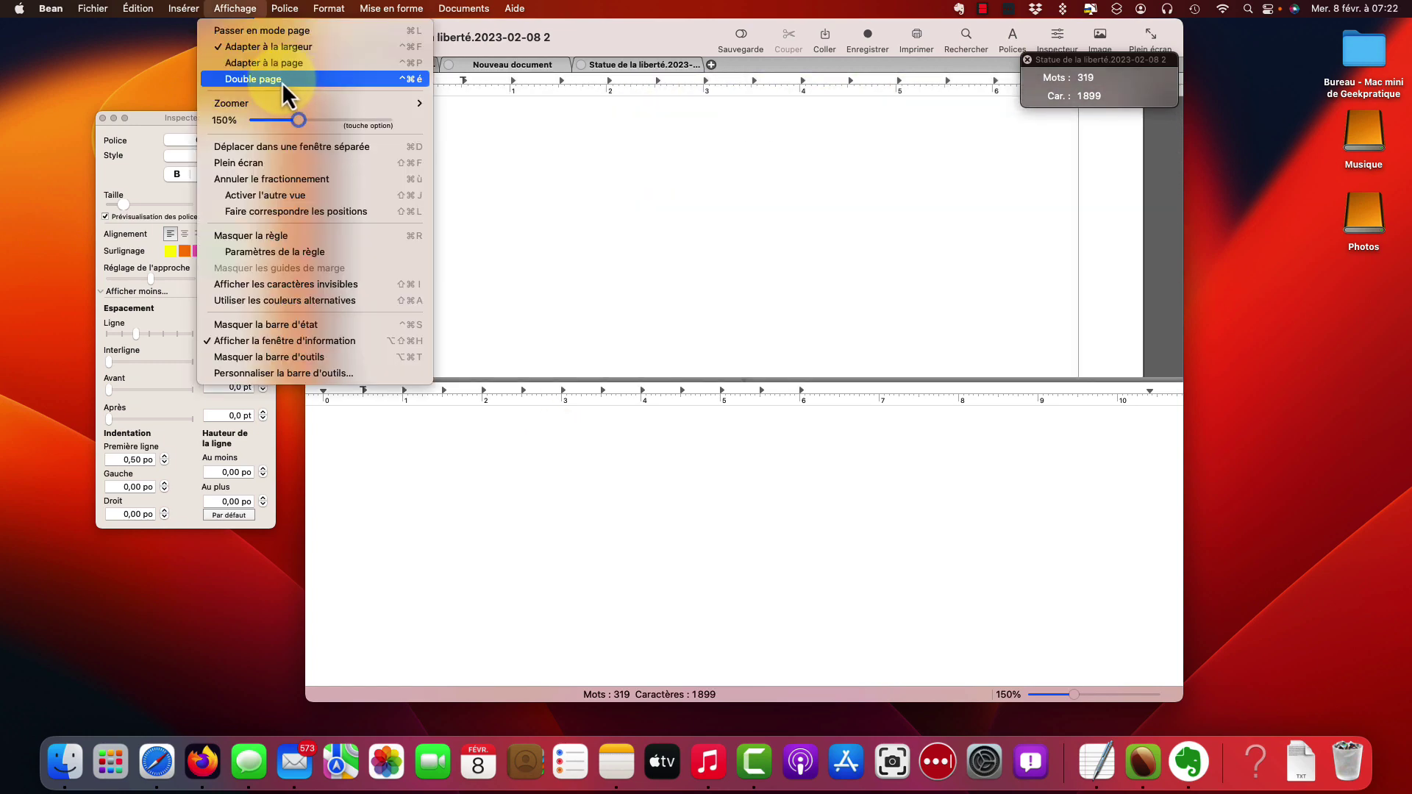
click(282, 80)
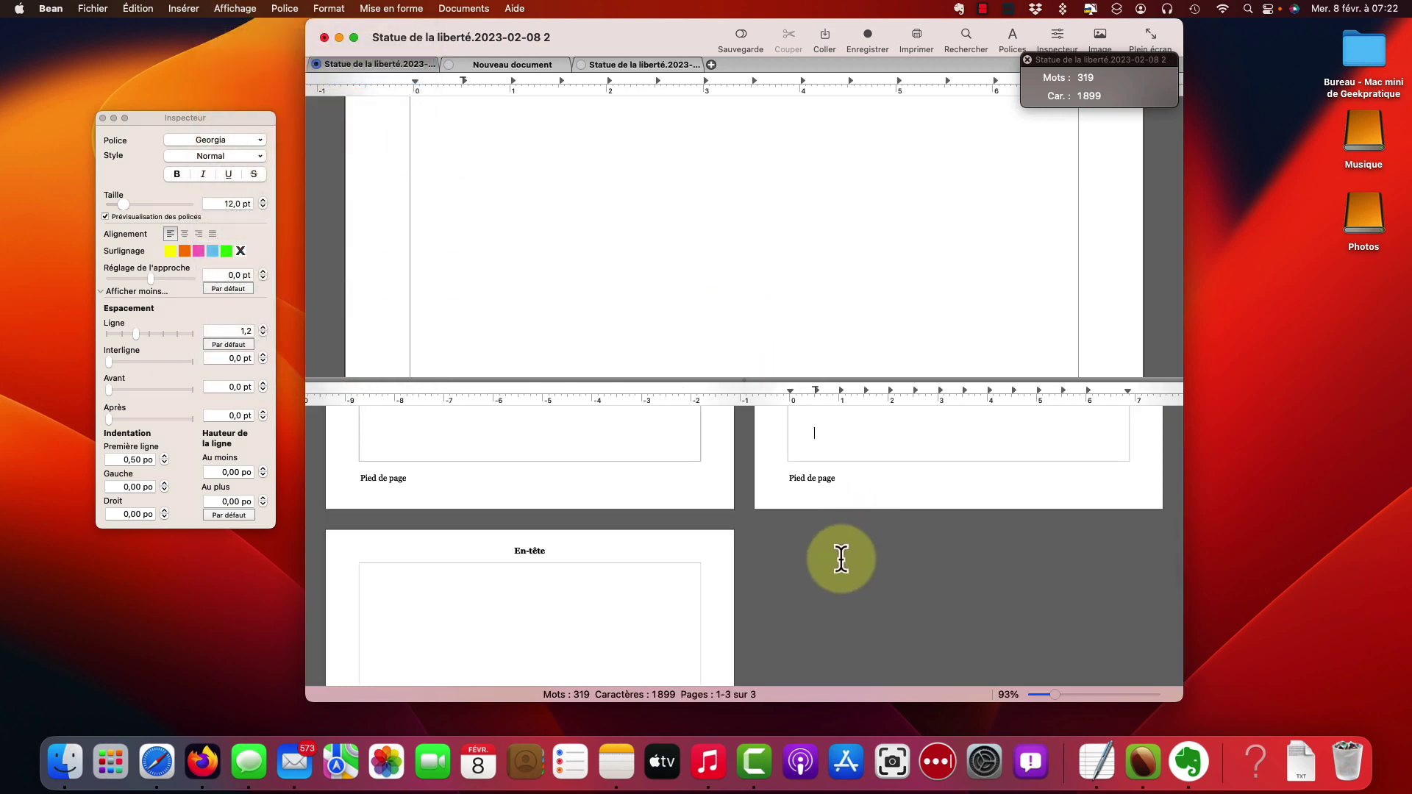
scroll(699, 479, down, 5)
scroll(701, 485, up, 10)
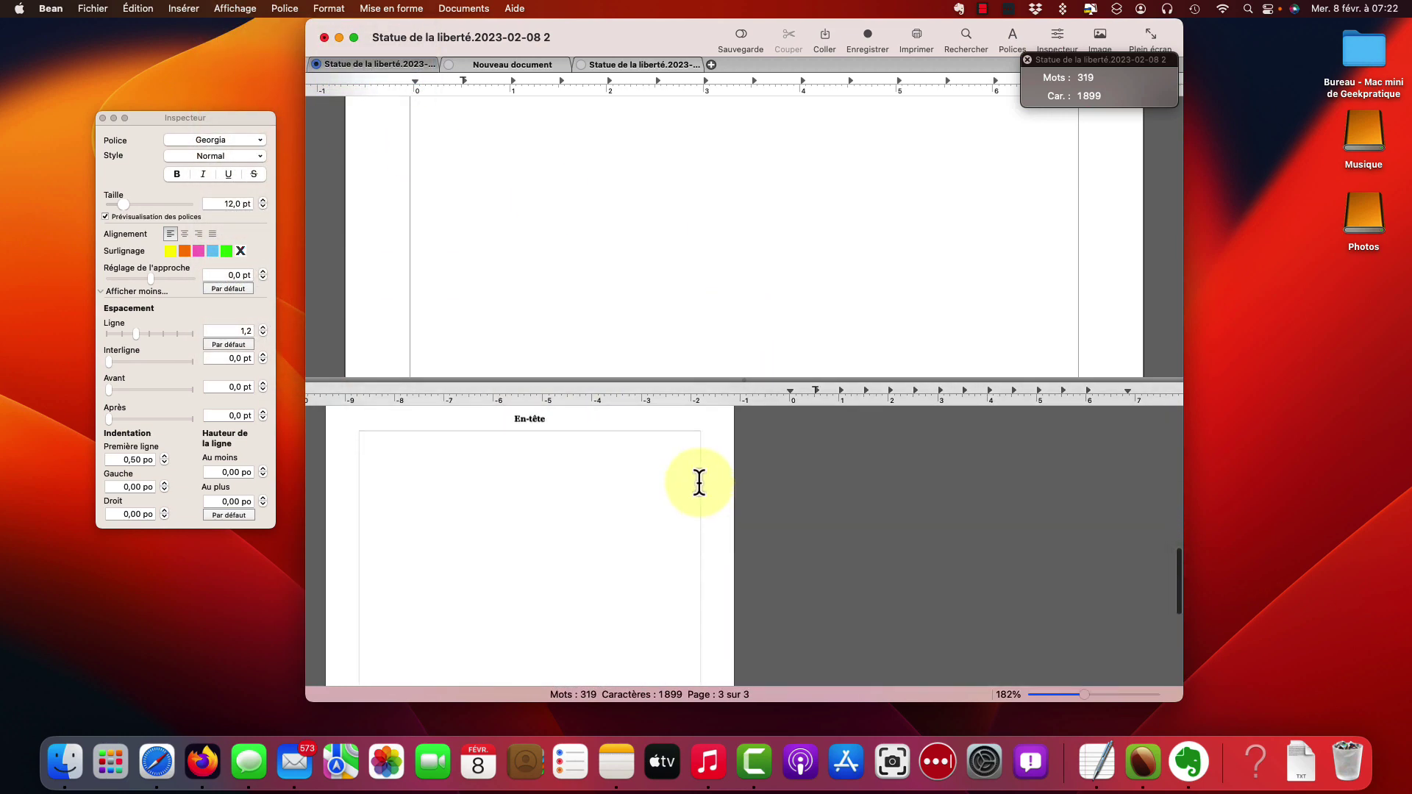
Fit the upper pane's view to the page, and set its zoom to 150%
click(235, 8)
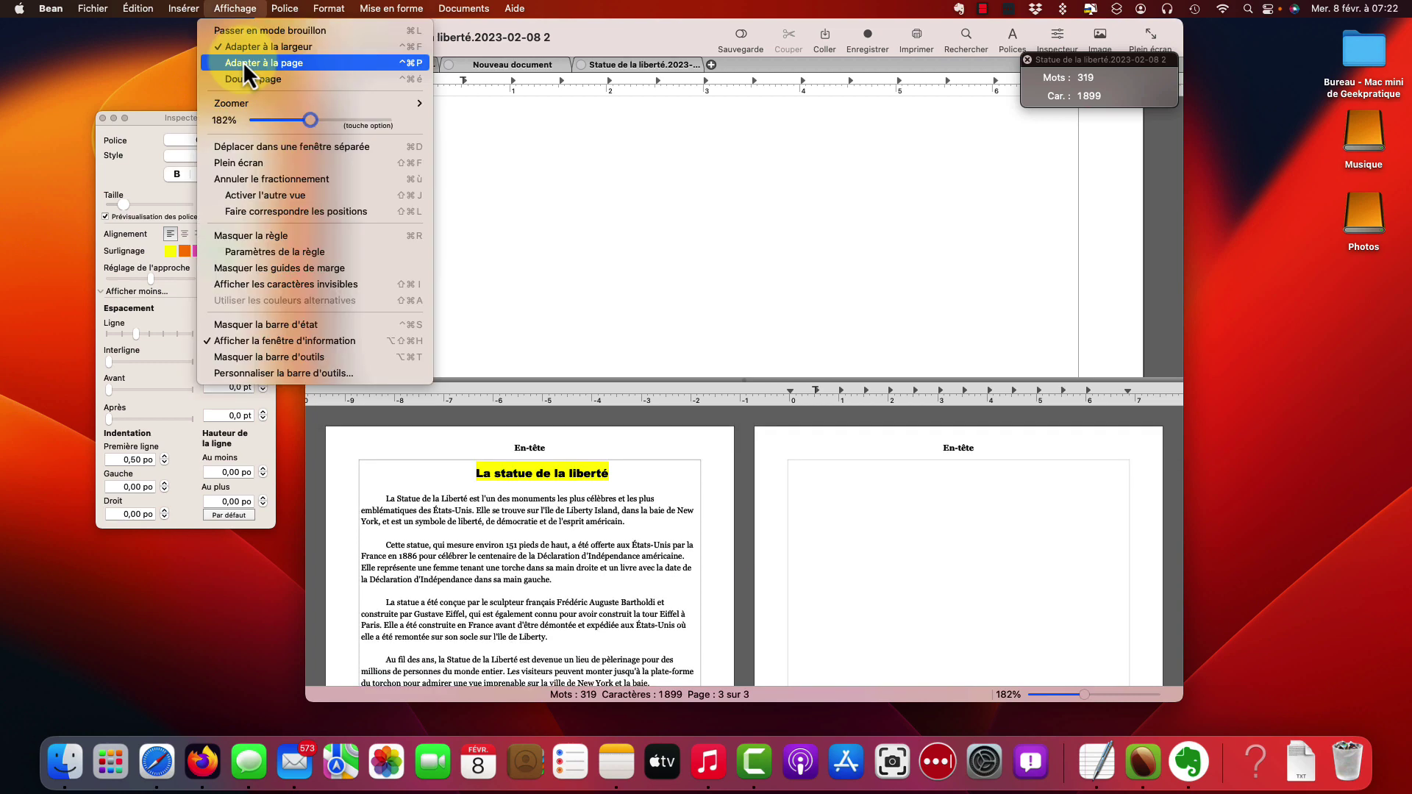
click(243, 62)
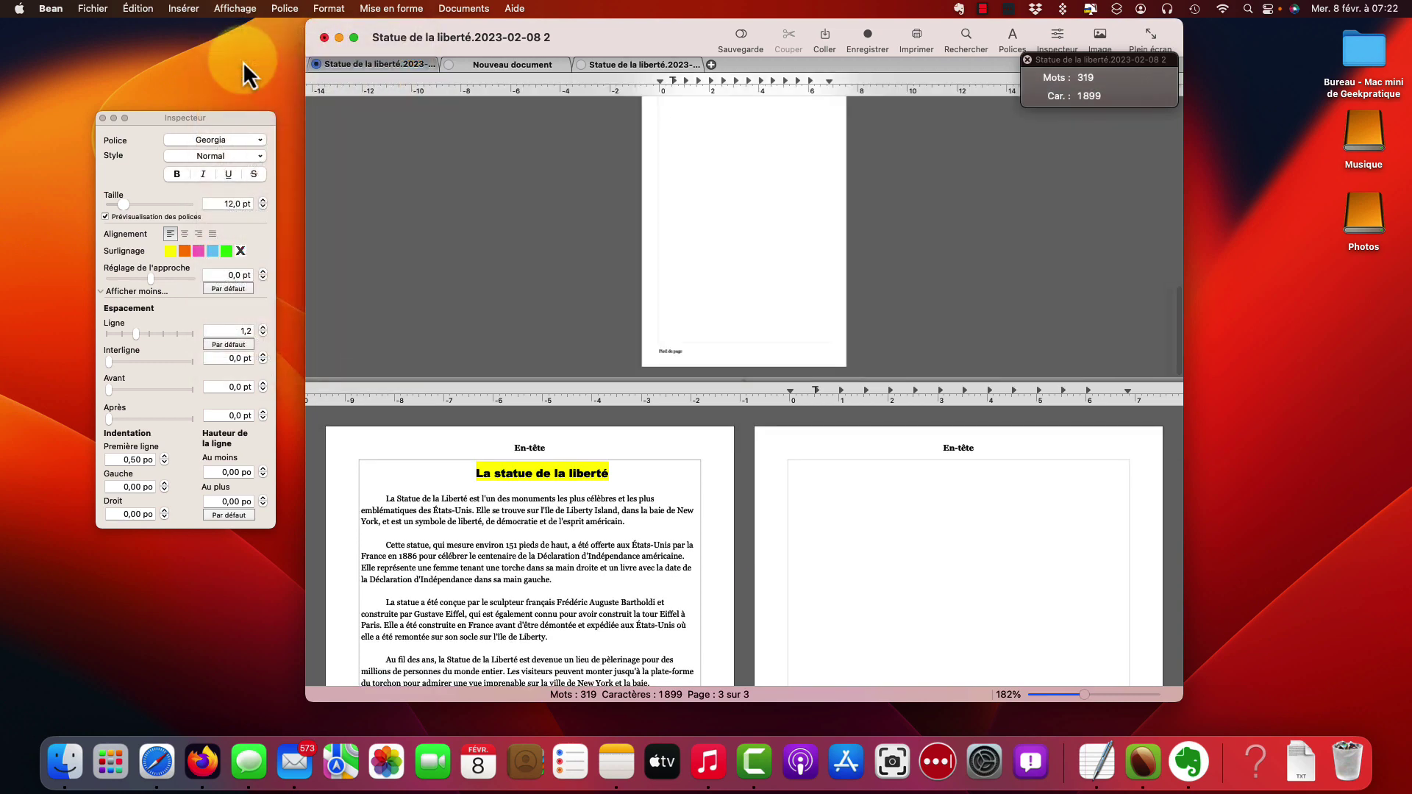
click(234, 8)
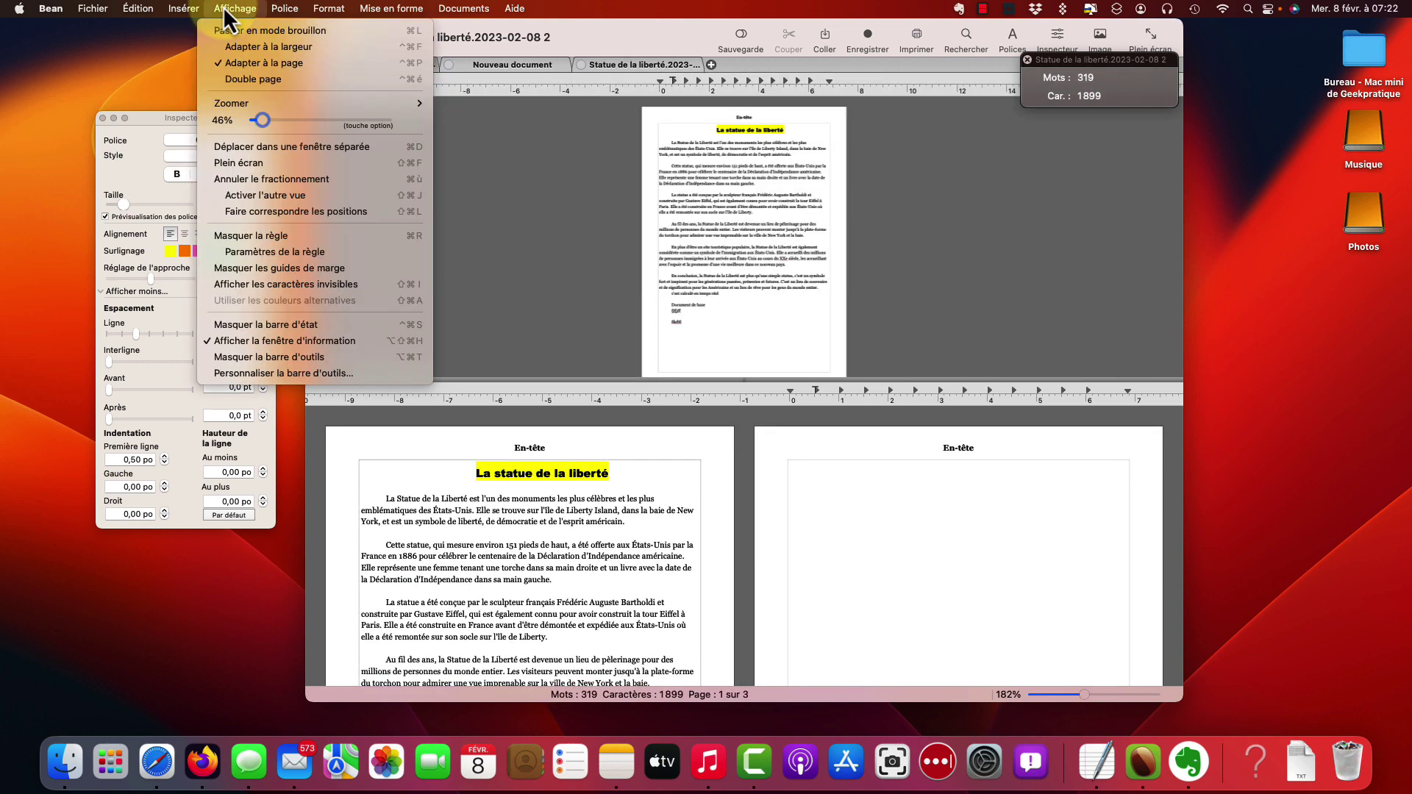
drag(262, 121, 293, 122)
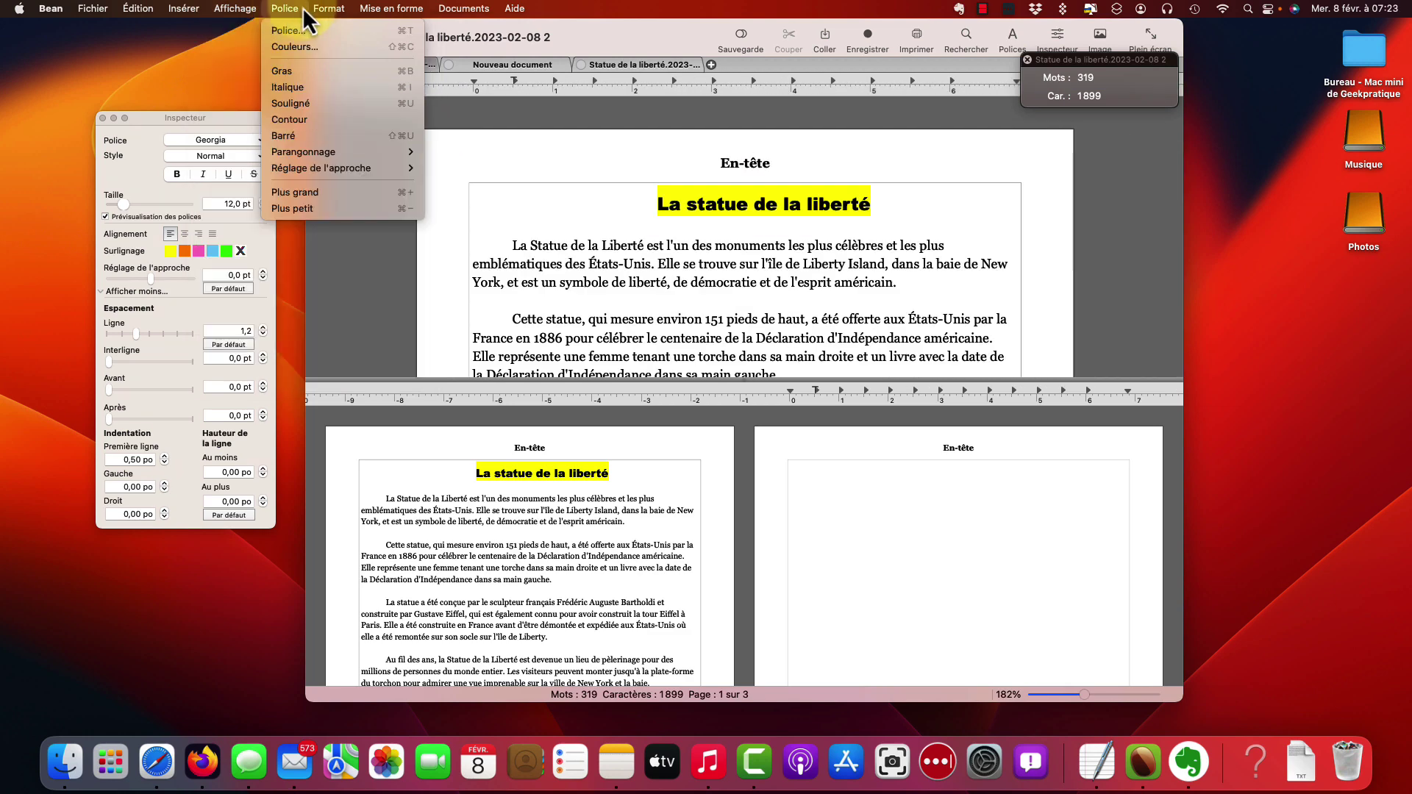
mouse_move(330, 10)
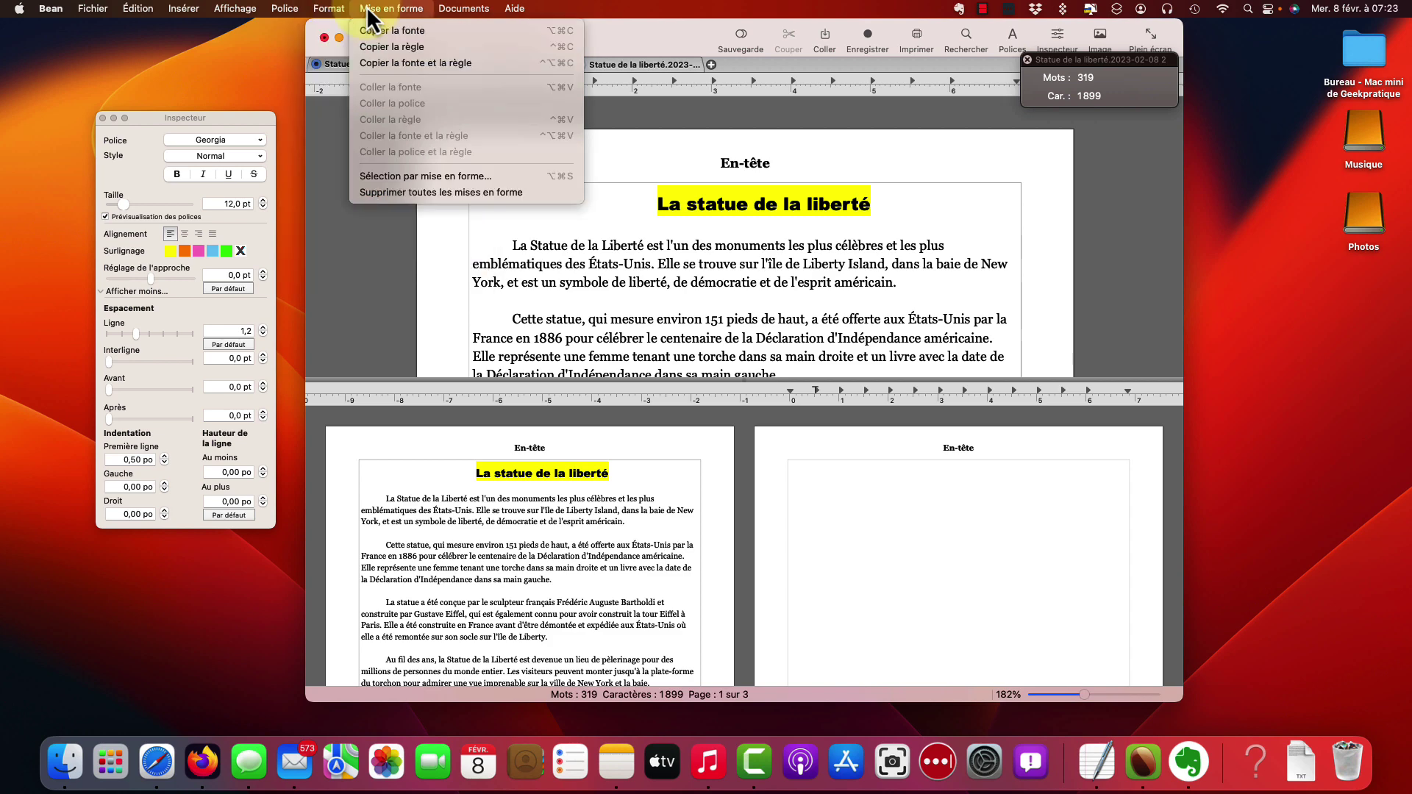
mouse_move(171, 11)
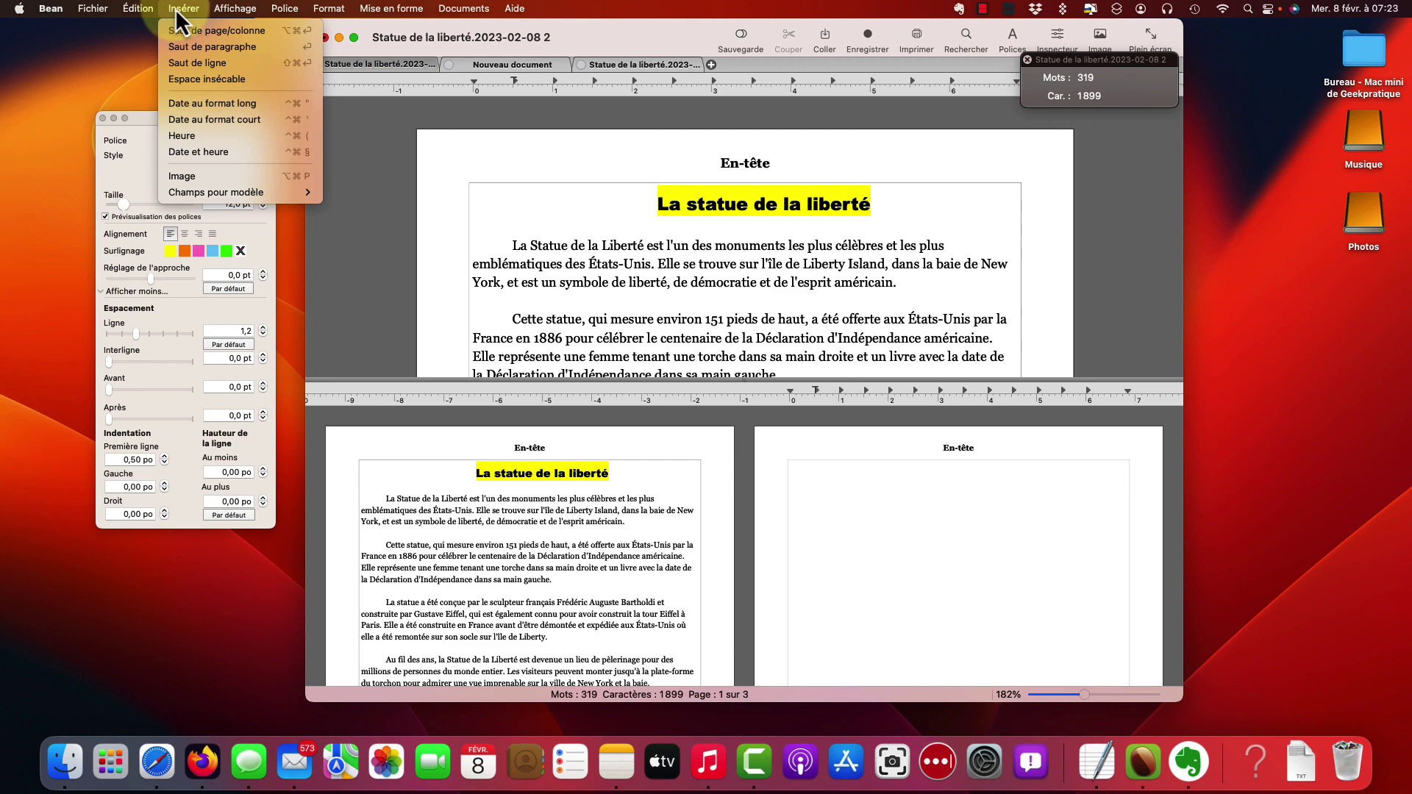
mouse_move(110, 15)
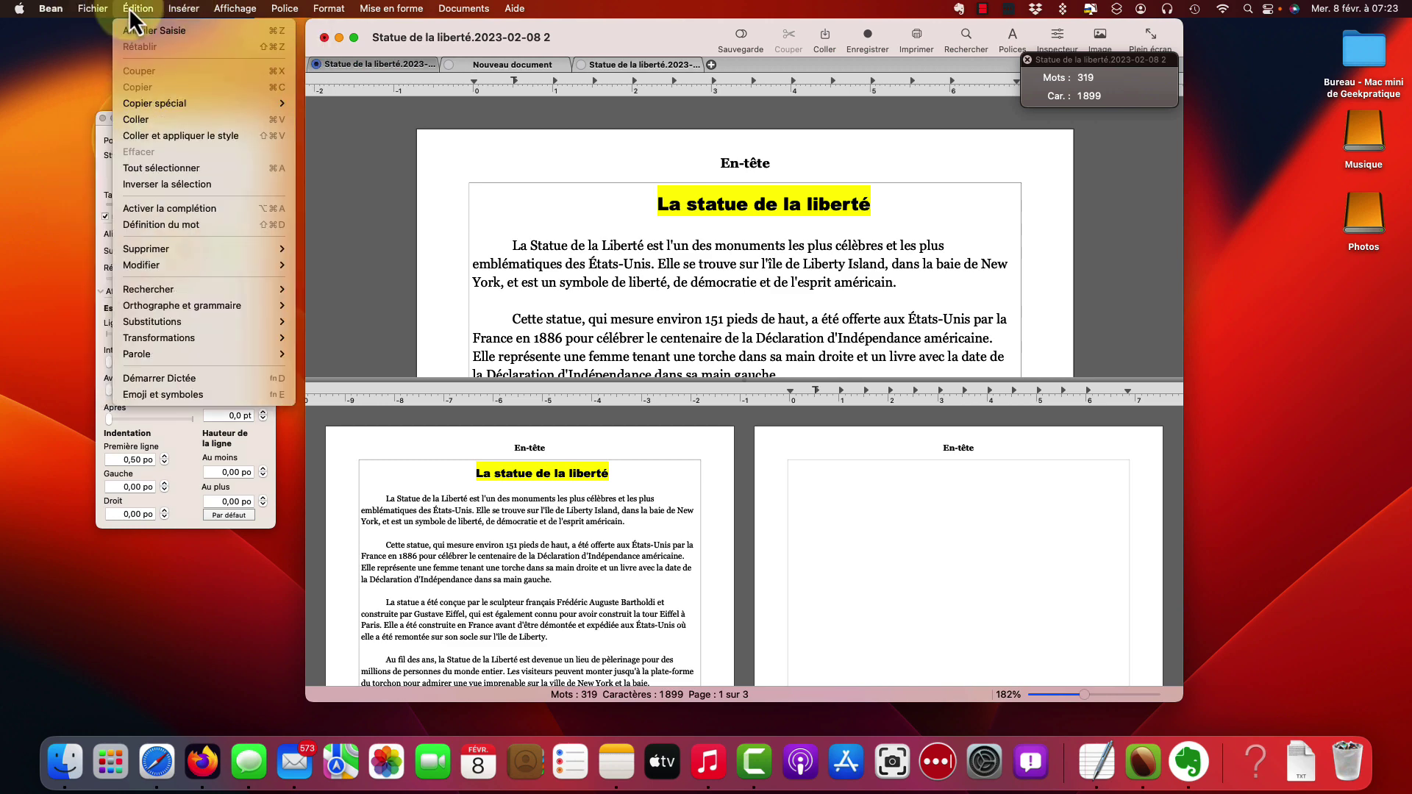
mouse_move(256, 15)
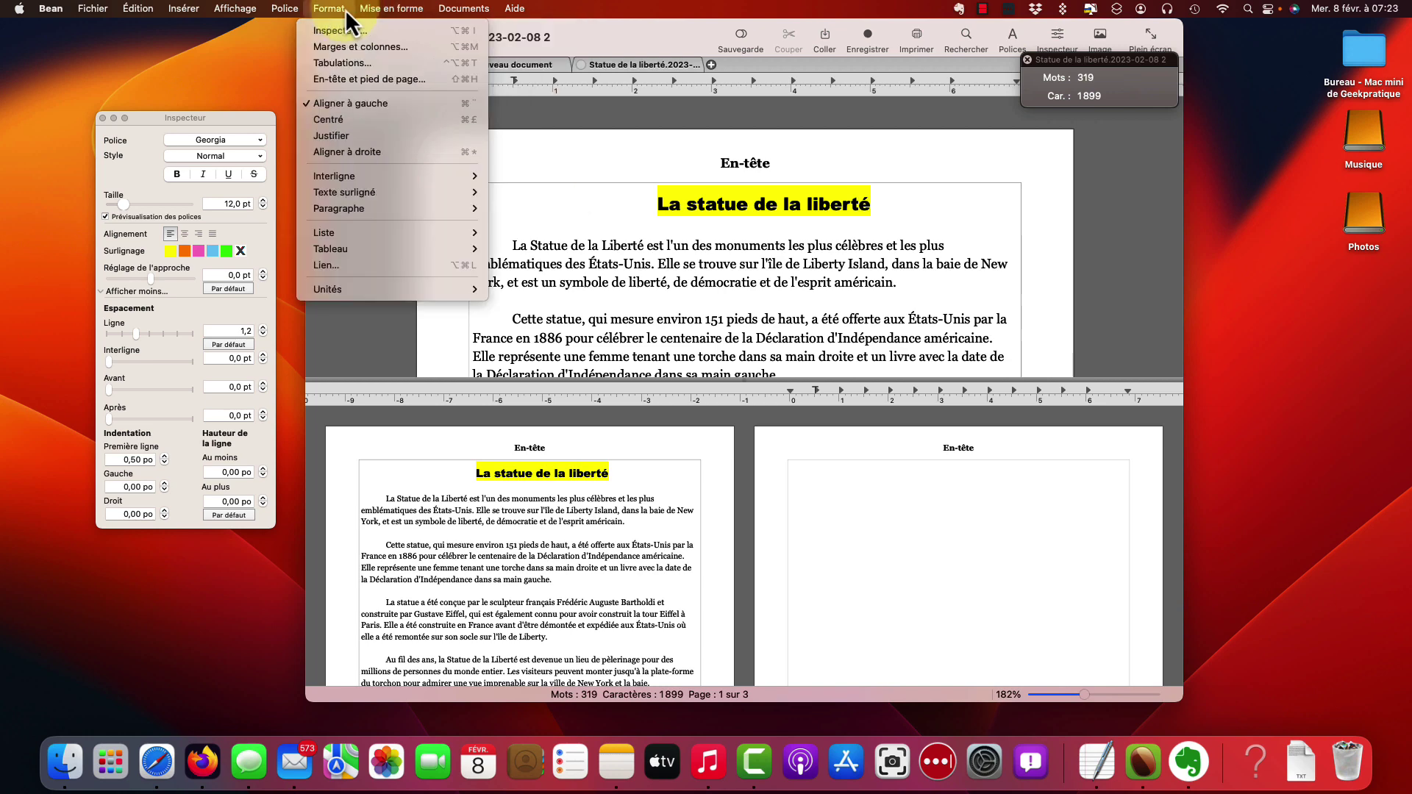
click(574, 310)
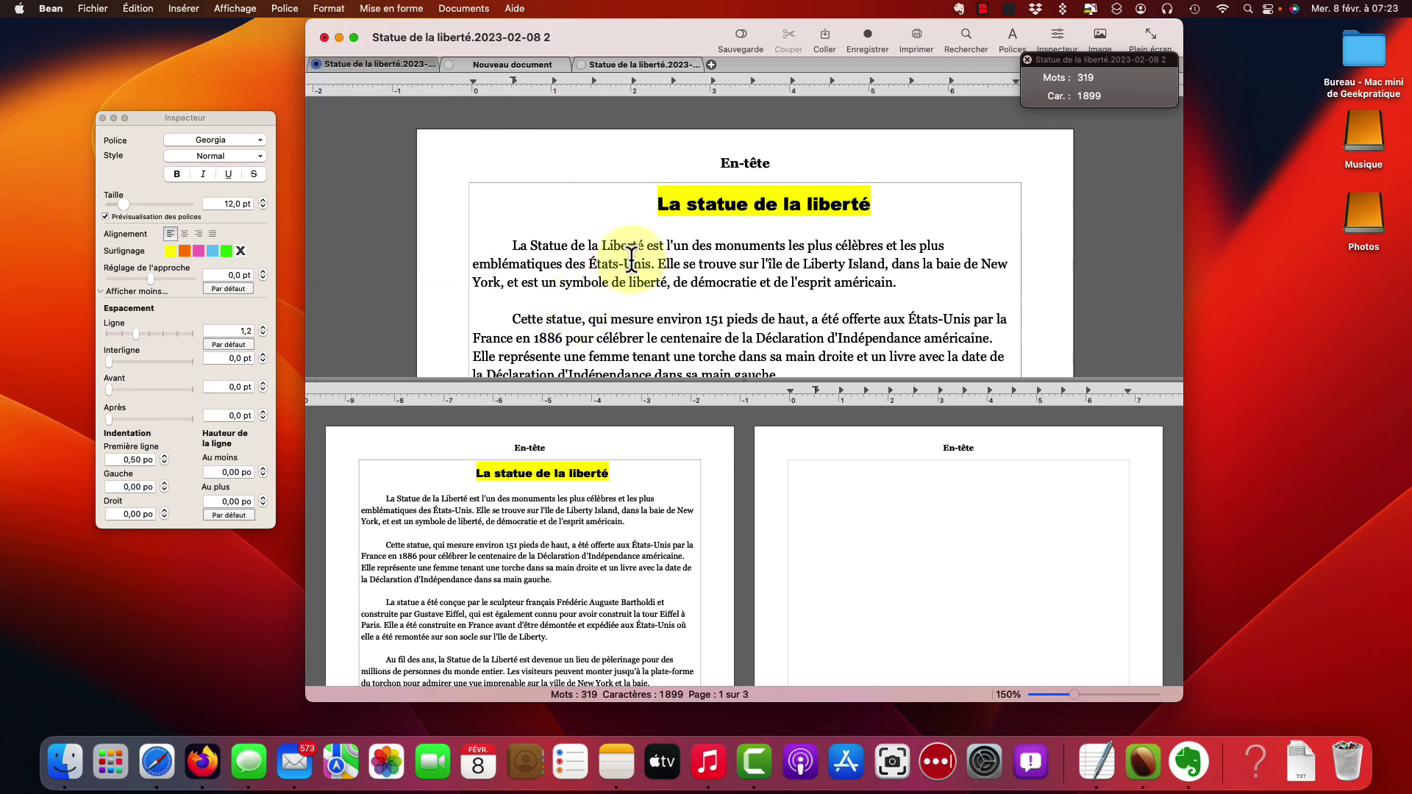
Cancel the split so the document uses a single pane
click(234, 8)
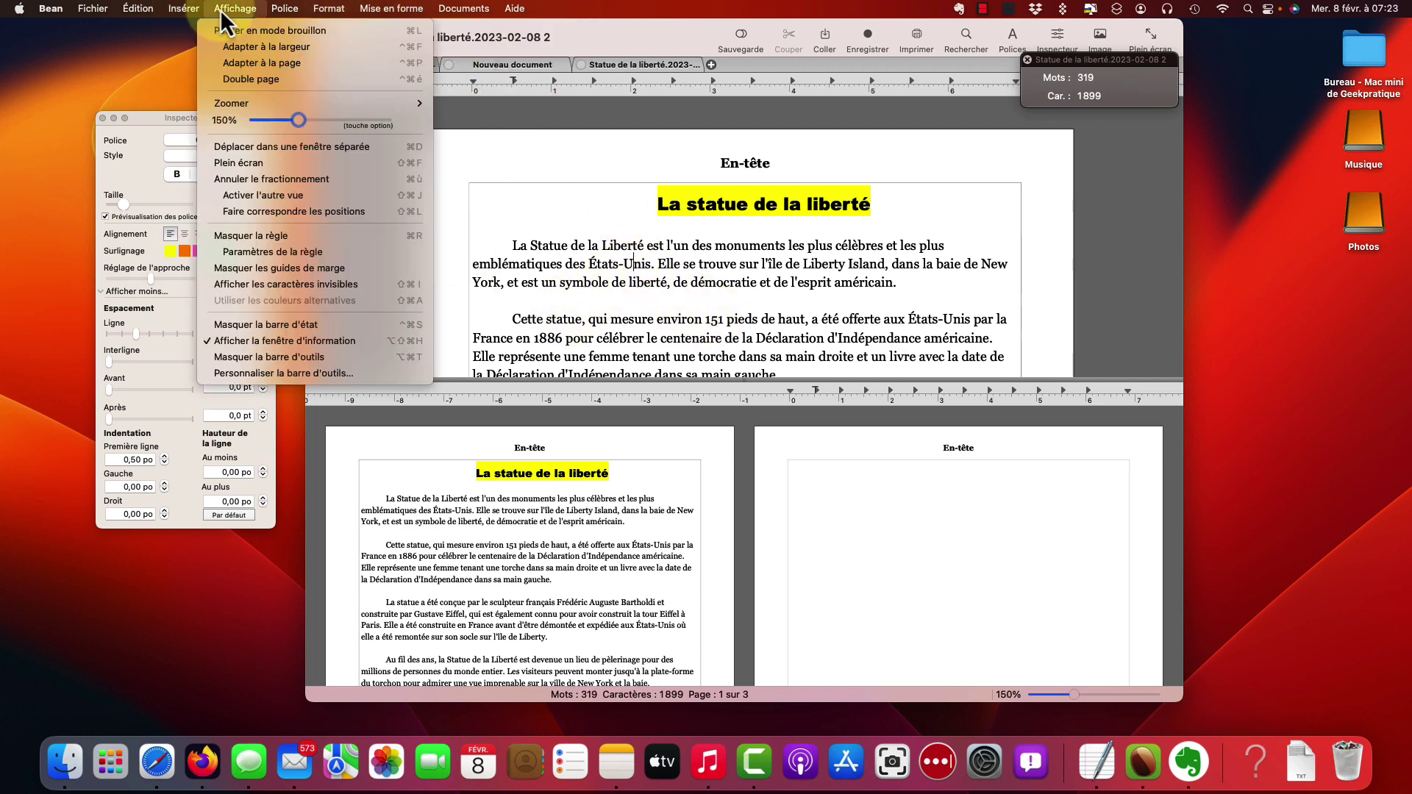
click(267, 193)
scroll(908, 391, down, 5)
Insert the image windows10.png from the iCloud Documents folder into the first paragraph
click(1100, 37)
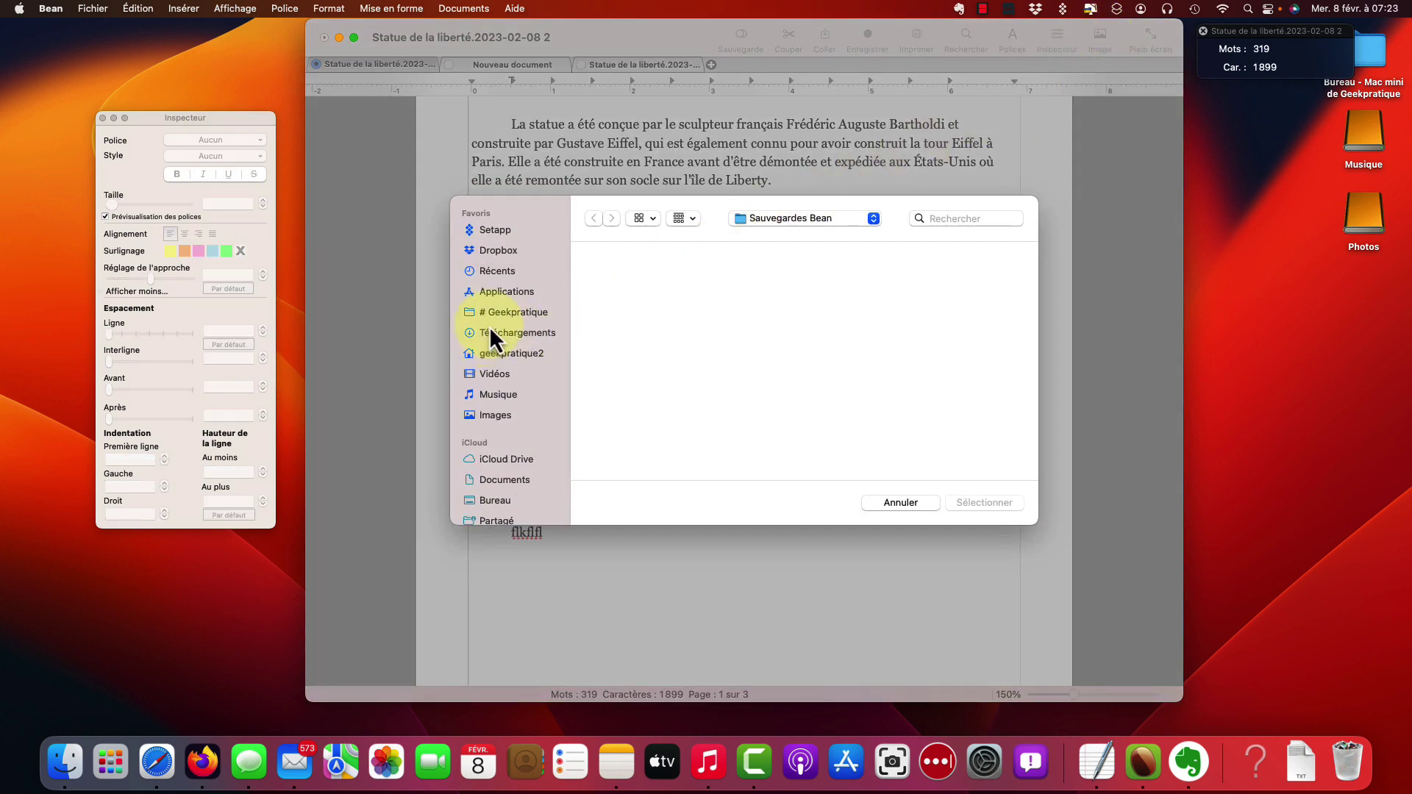
click(505, 479)
click(805, 331)
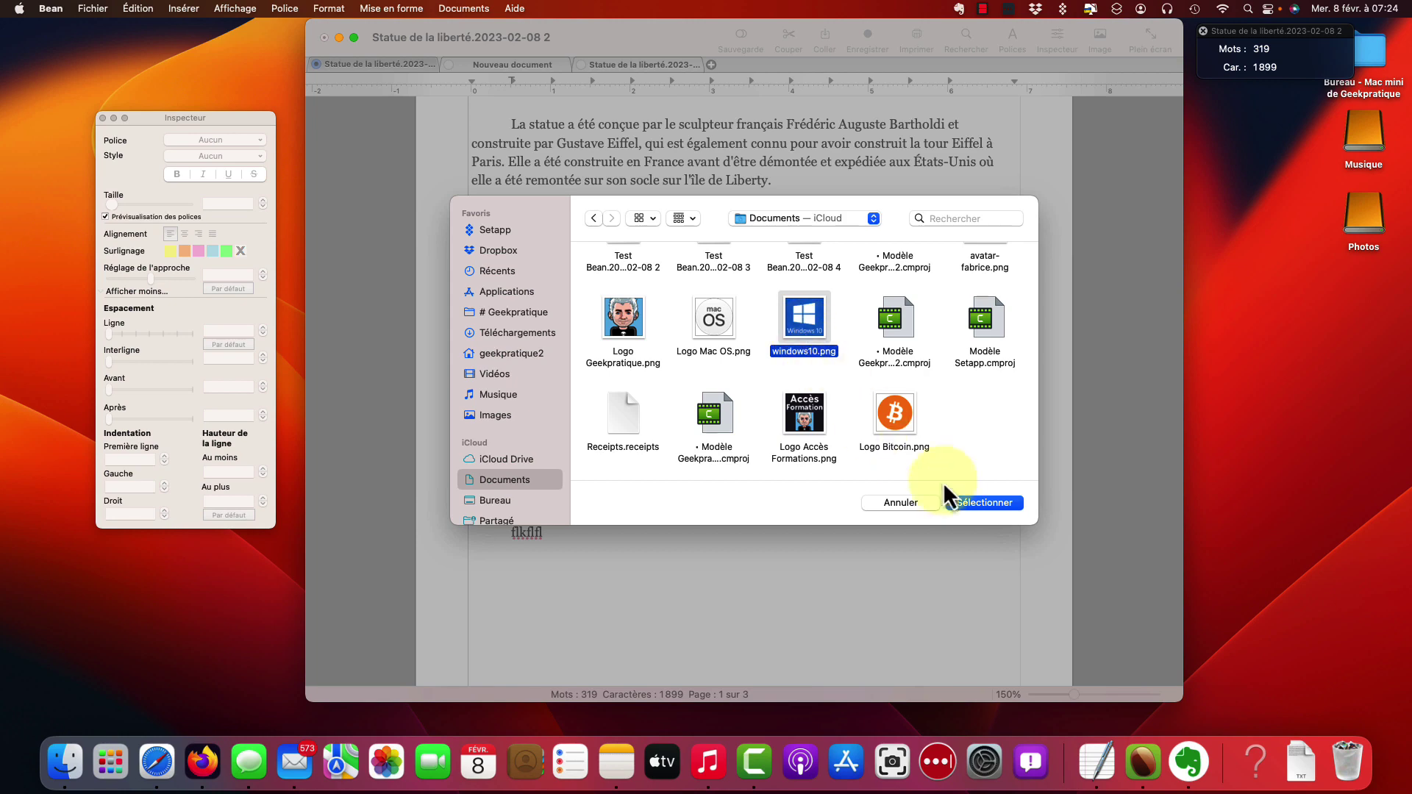
click(984, 502)
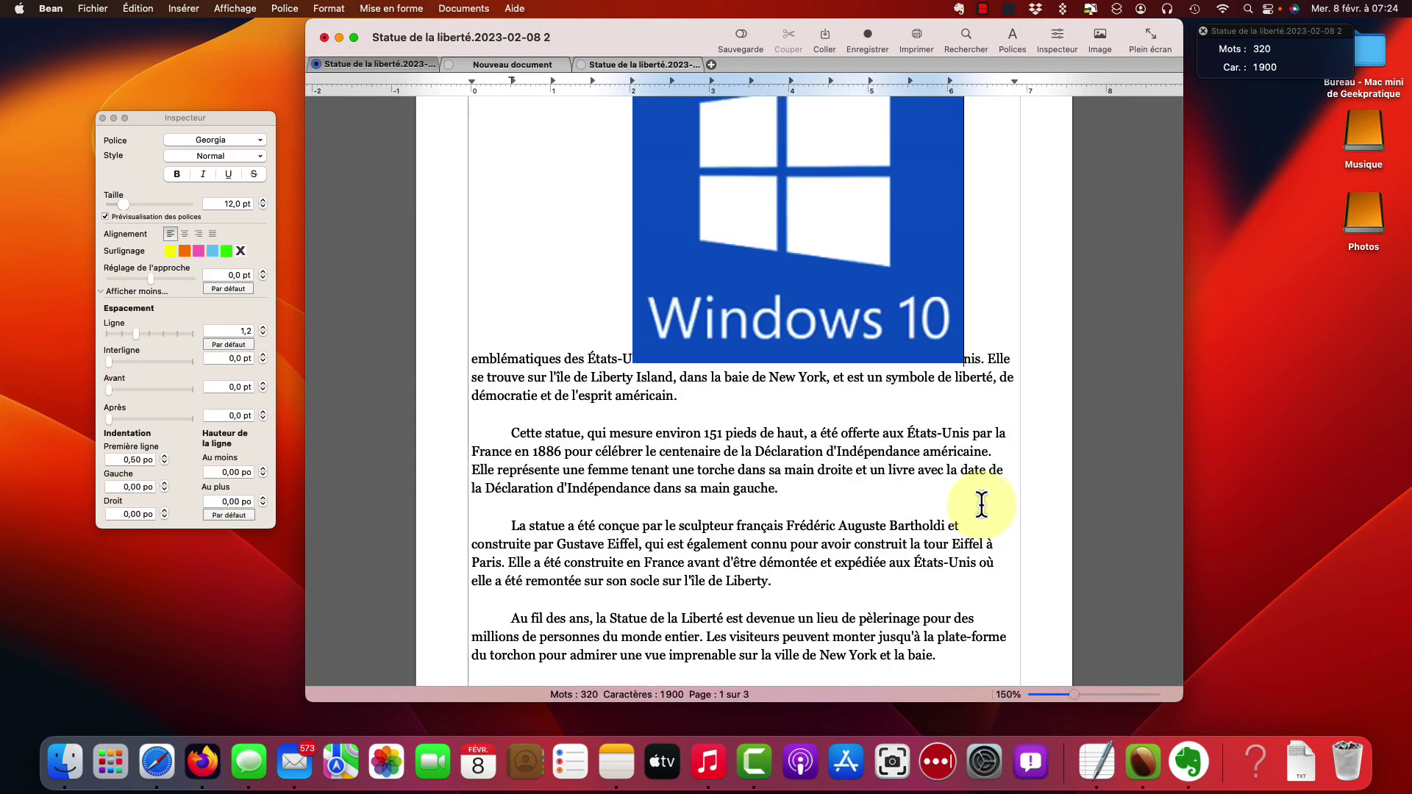
Move the Windows 10 image to just after "emblématiques des" and centre its paragraph
drag(753, 333, 758, 337)
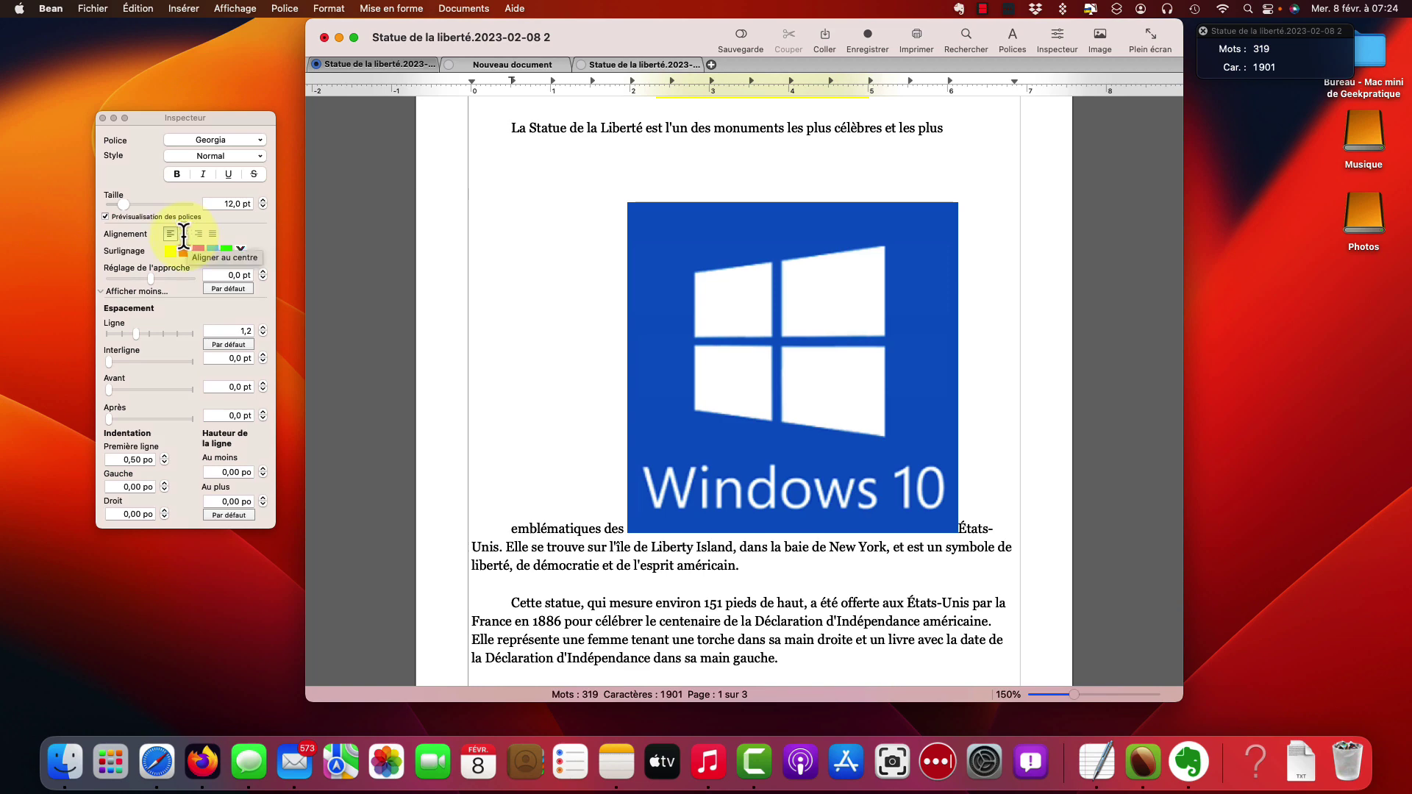
click(183, 233)
Start annotating the Windows 10 image, add the saved signature and enlarge it over the logo's centre
click(947, 224)
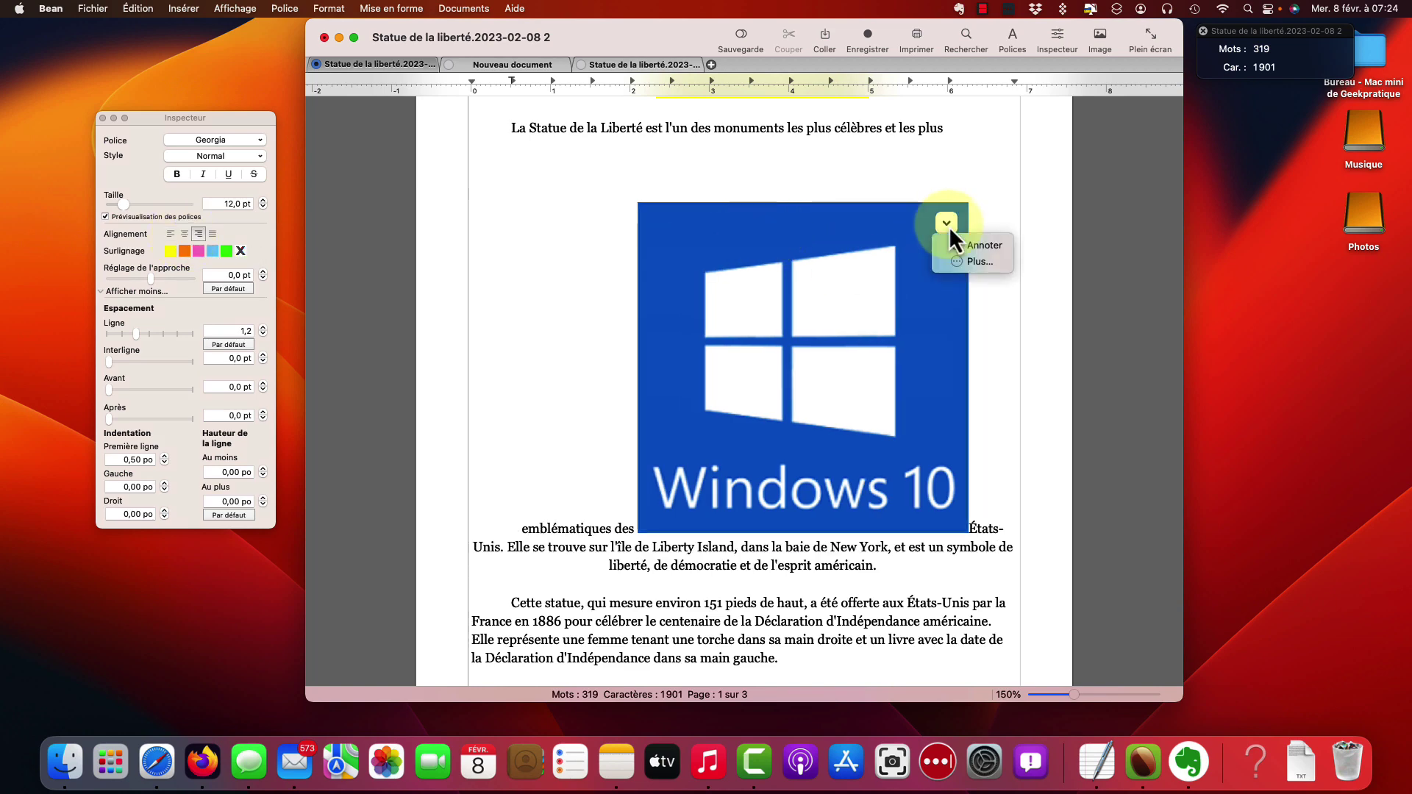
click(983, 246)
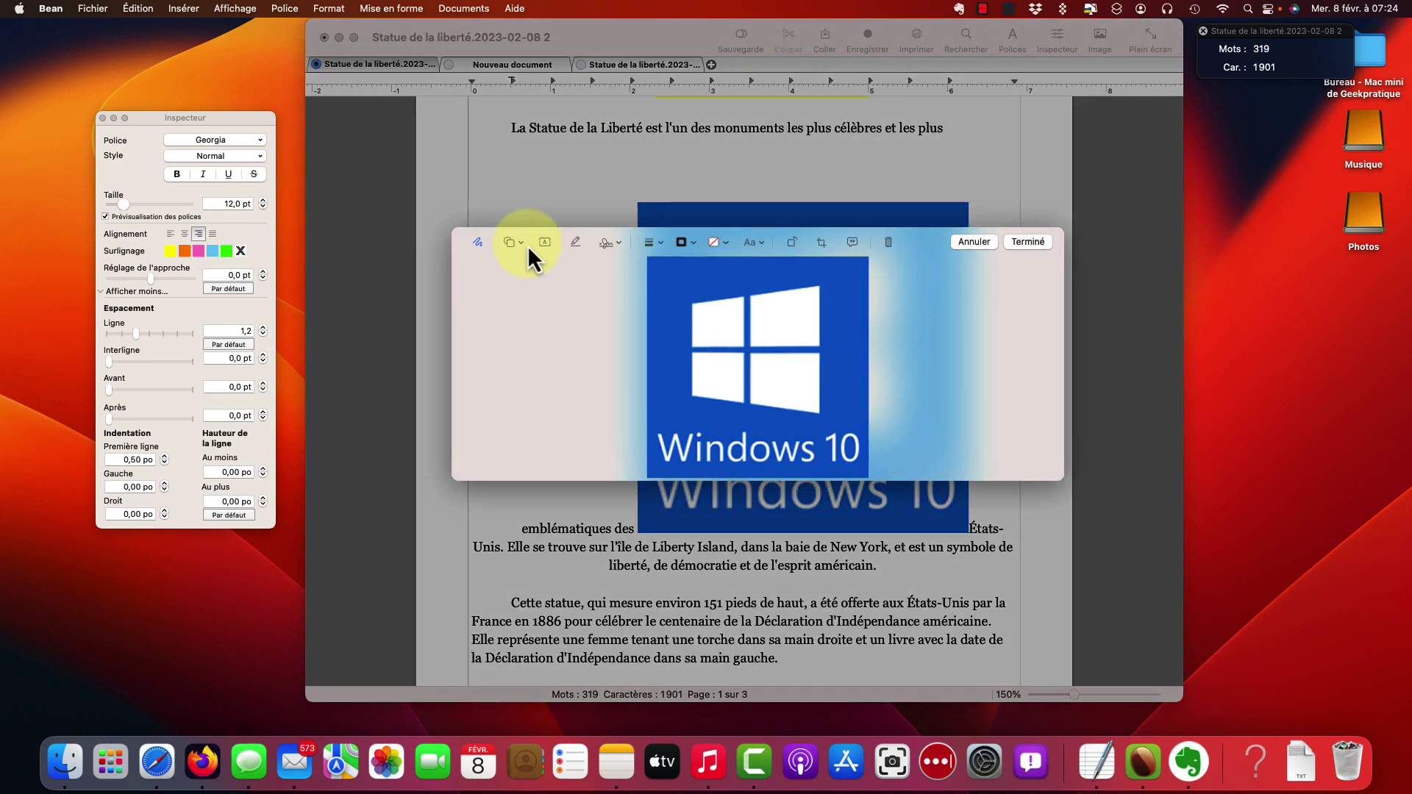
click(606, 242)
click(589, 296)
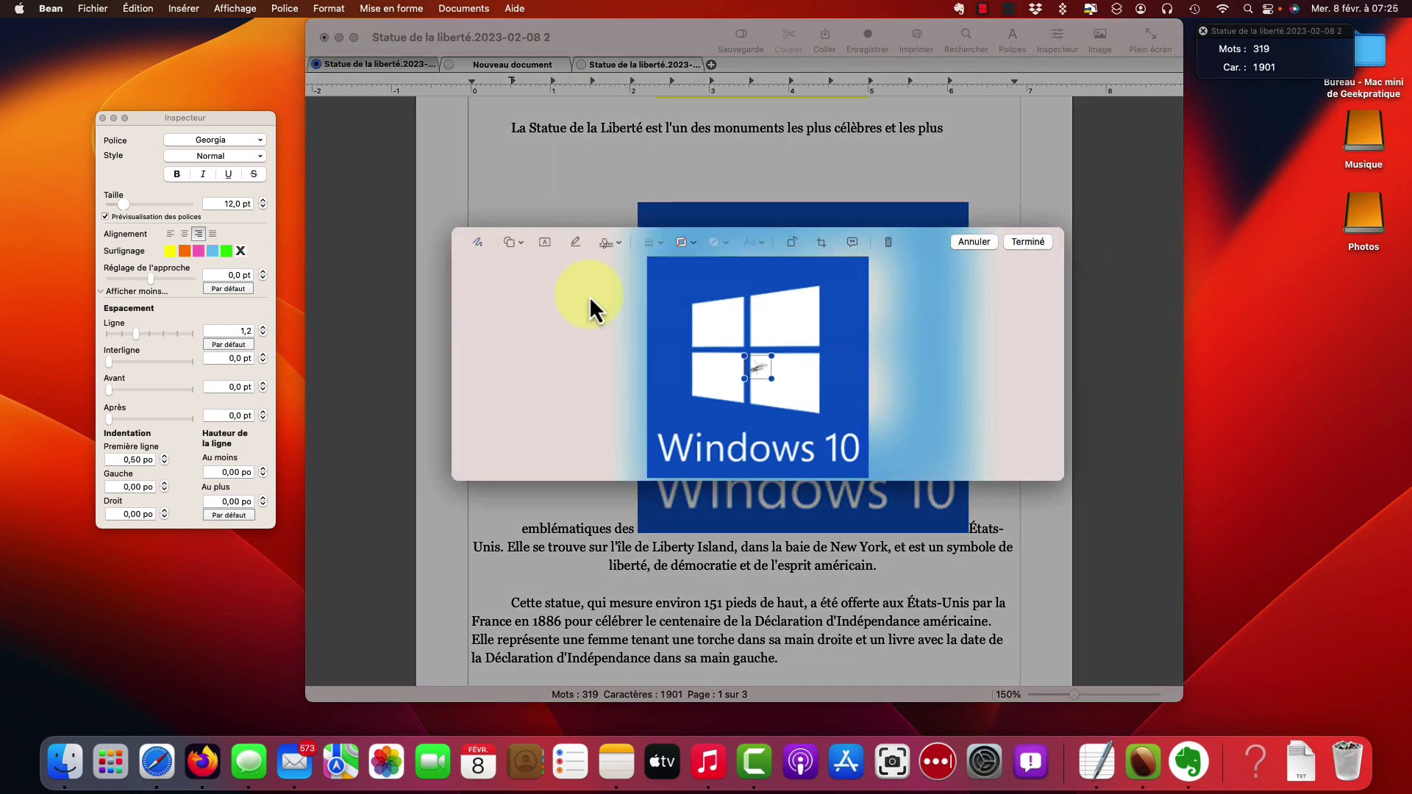
drag(770, 356, 790, 307)
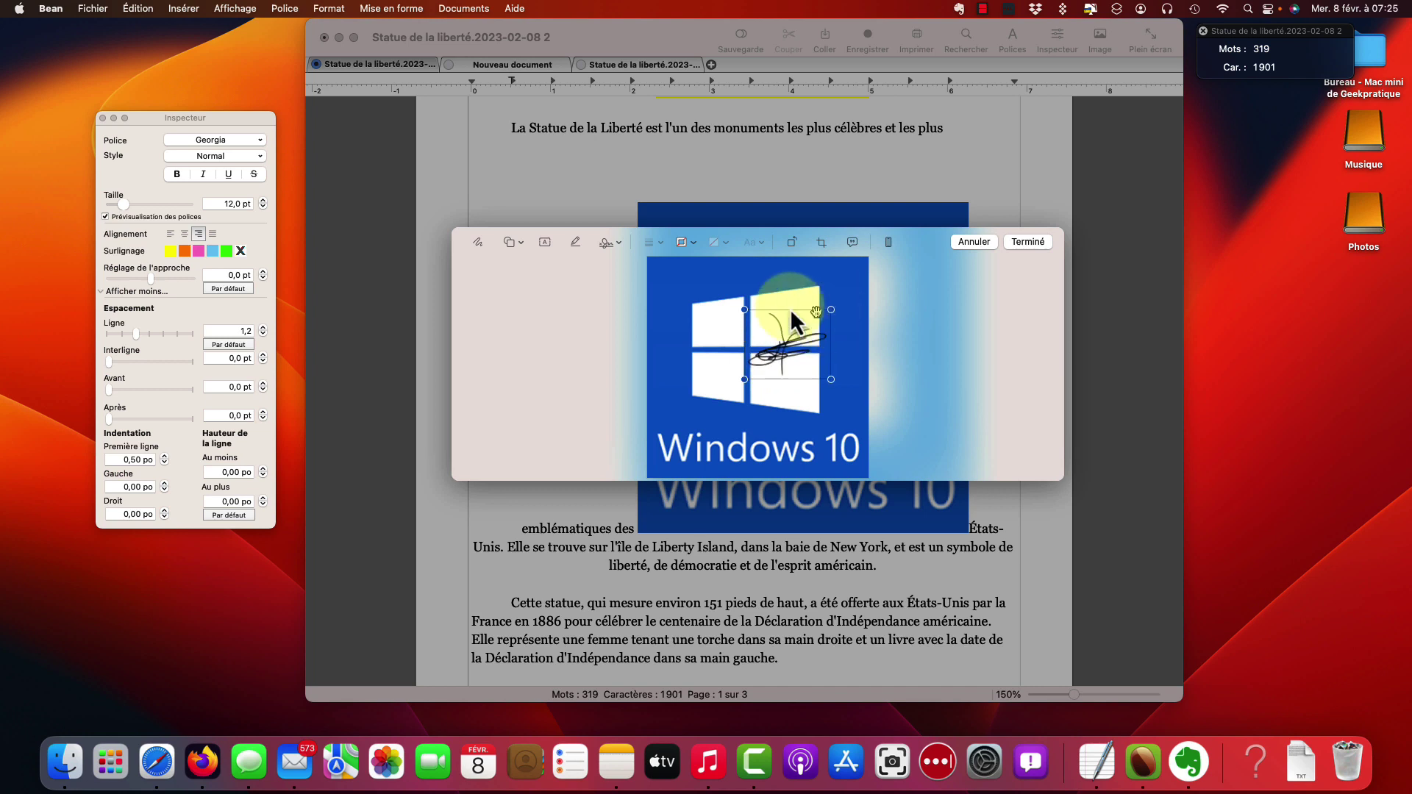
Rotate the annotated image in quarter turns until it is upside down
click(791, 243)
click(791, 243)
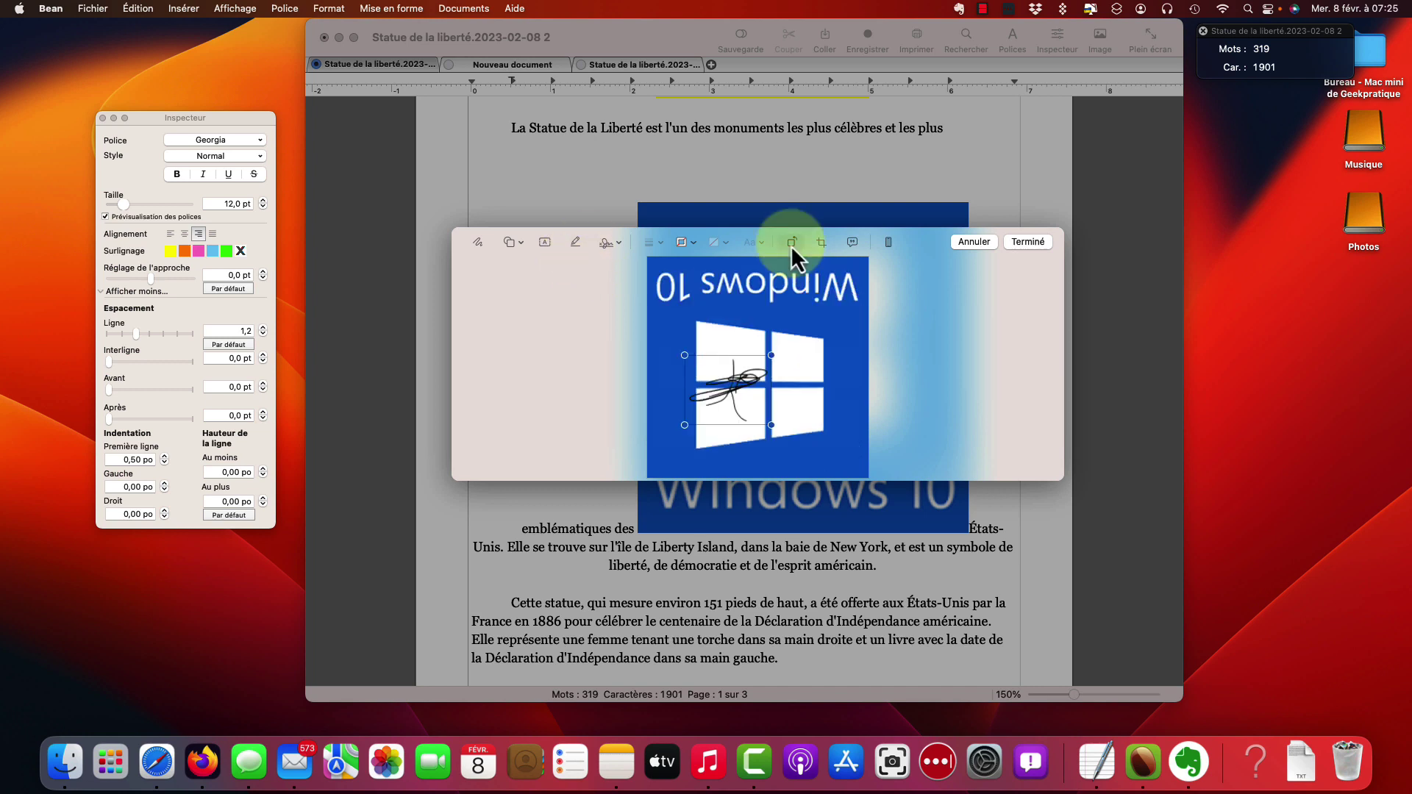
click(791, 244)
click(791, 244)
click(791, 244)
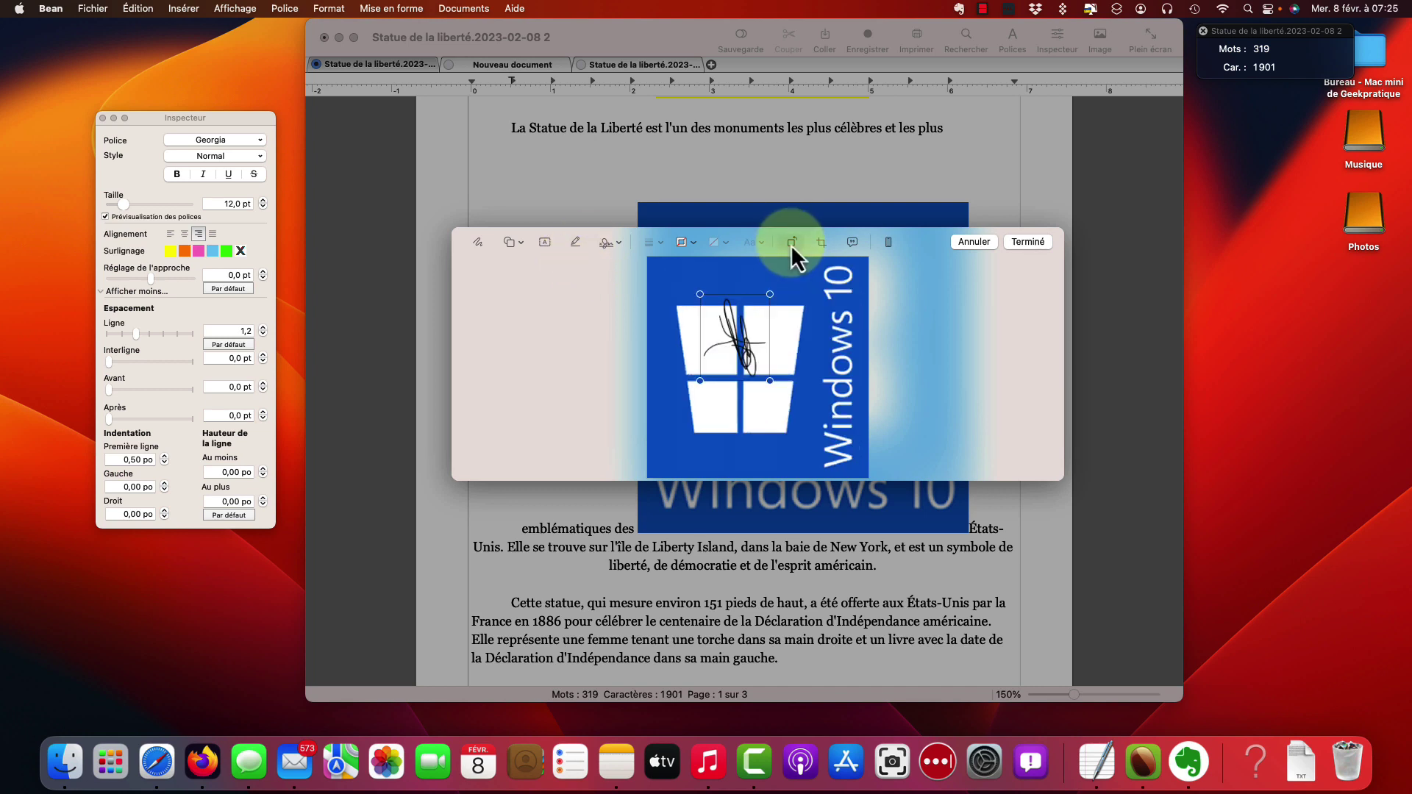
click(791, 244)
Add a "Texte" text box beside the logo at the image's edge and finish the annotation
click(549, 243)
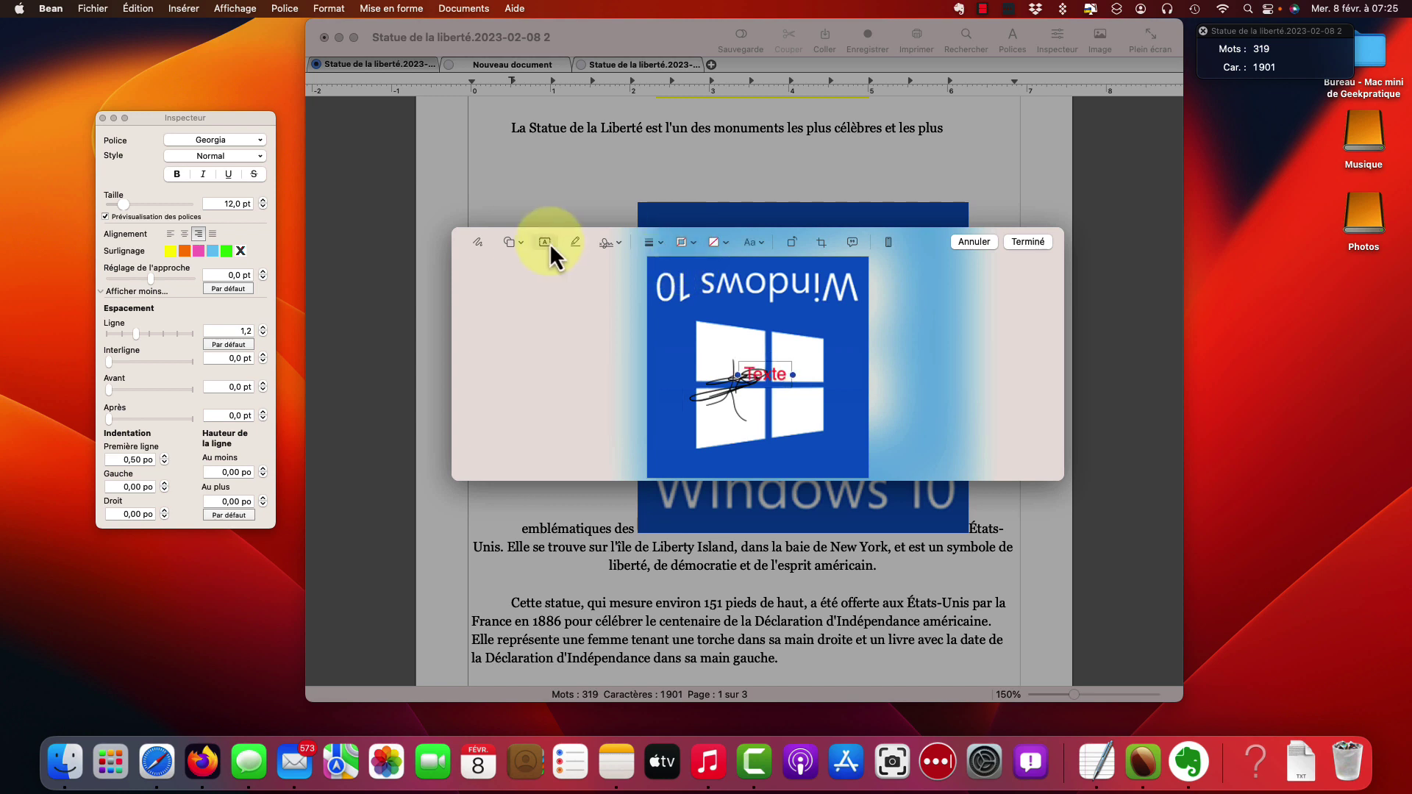
drag(782, 367, 860, 341)
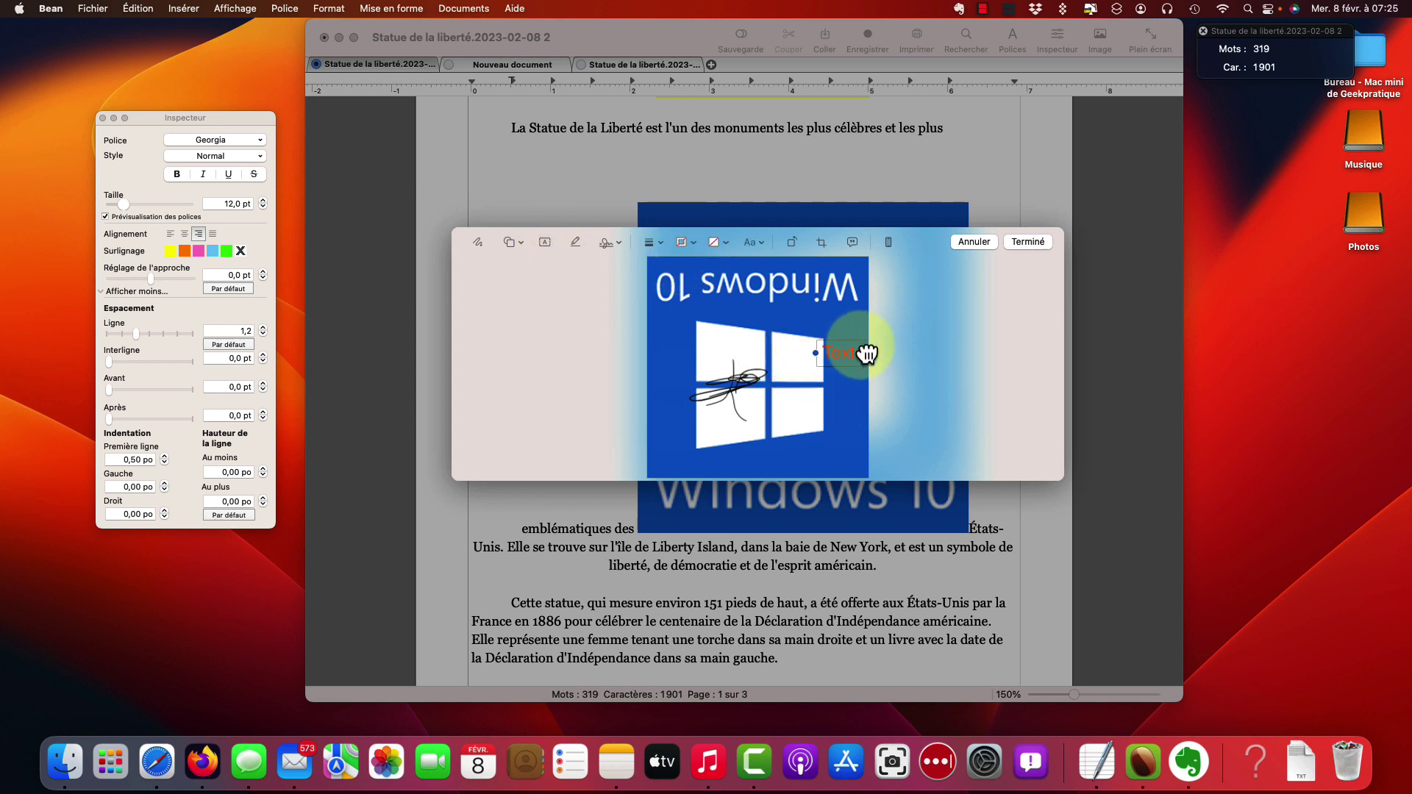
click(1028, 242)
Reduce the annotated image to 179 x 179
scroll(1019, 324, up, 3)
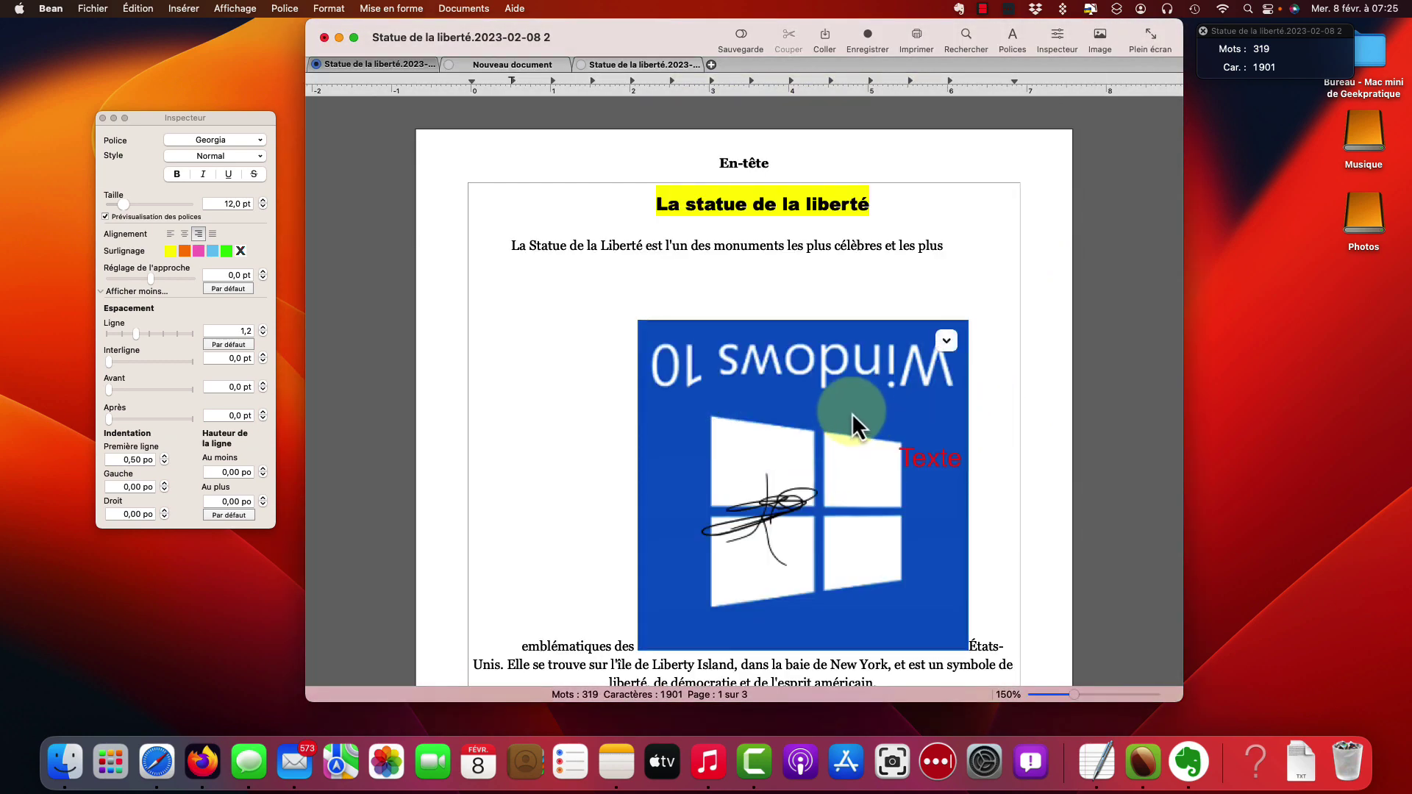
double_click(805, 395)
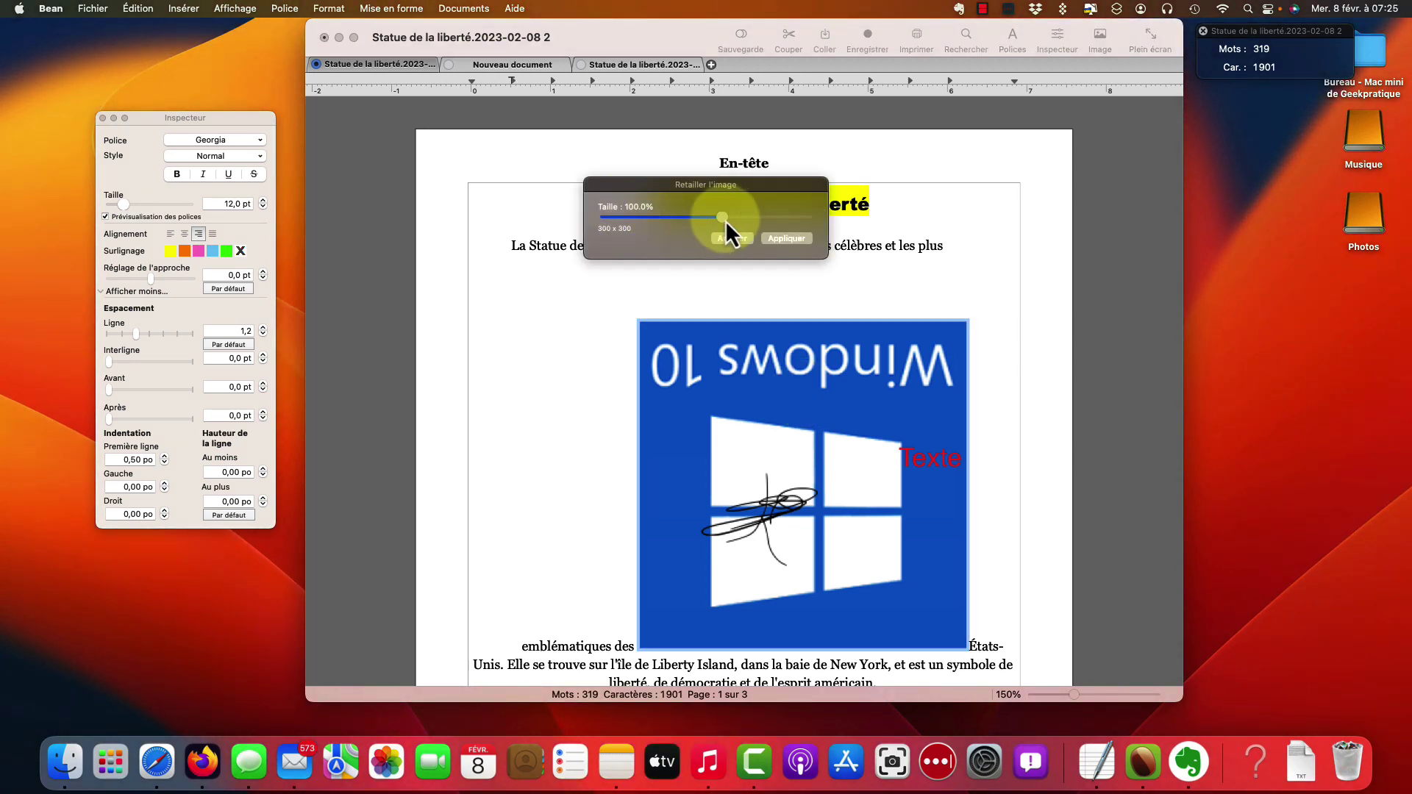
drag(726, 220, 673, 216)
click(787, 238)
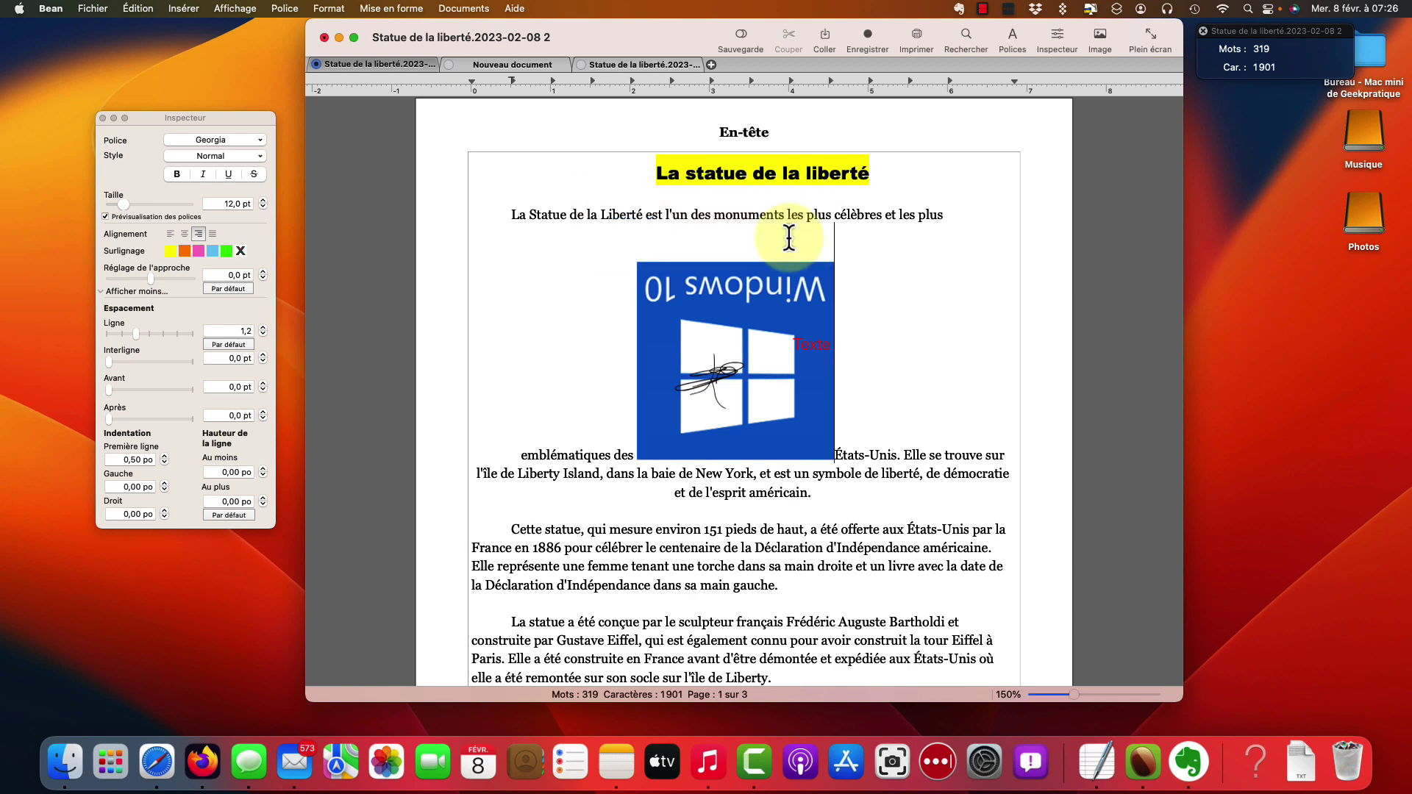
Enlarge the annotated image to 206.5% (370 x 370)
double_click(729, 313)
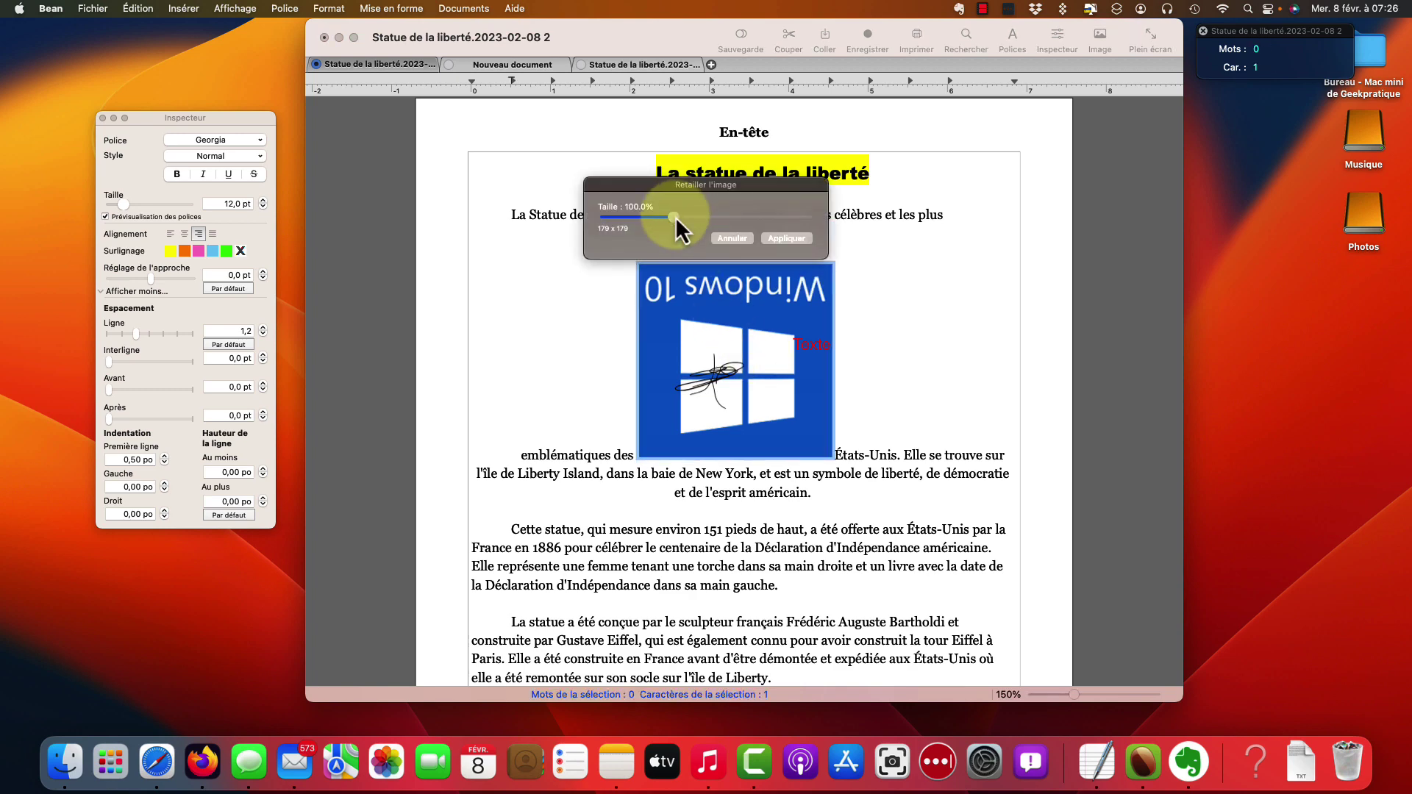
drag(675, 218, 757, 221)
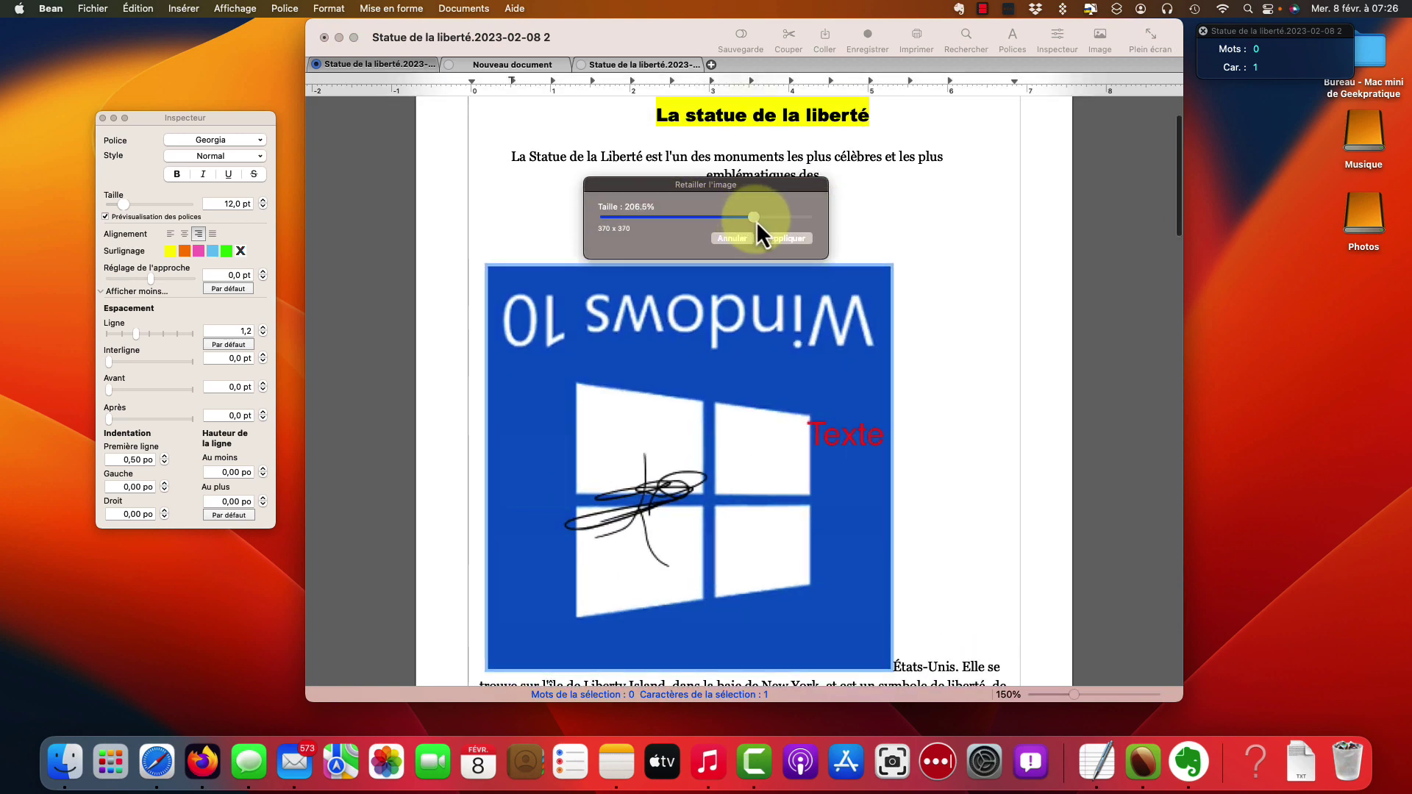
click(793, 241)
Insert four line breaks between the image and "États-Unis", and review how the text flows over the pages
key(Return)
key(Return)
key(Return)
key(Return)
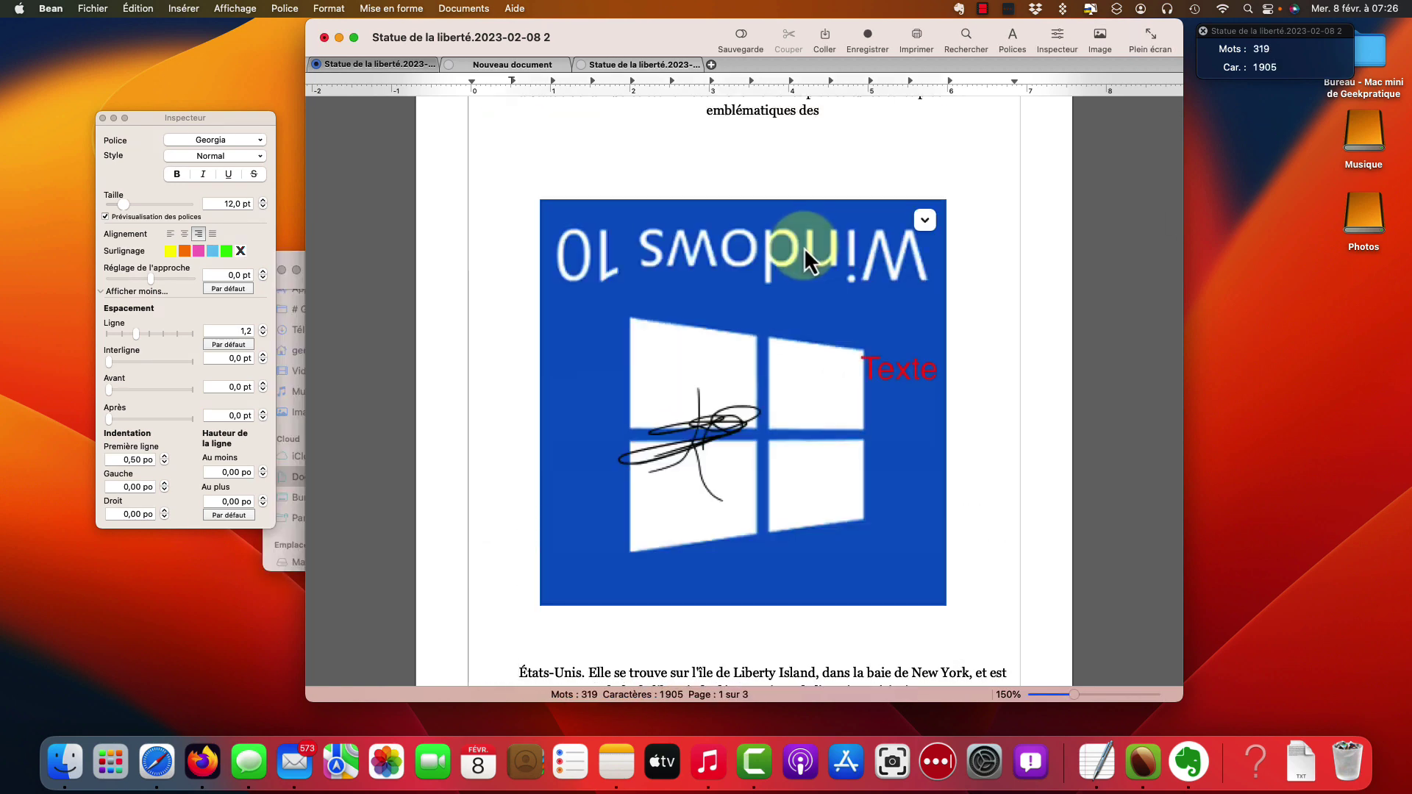
scroll(780, 317, up, 3)
scroll(784, 335, down, 15)
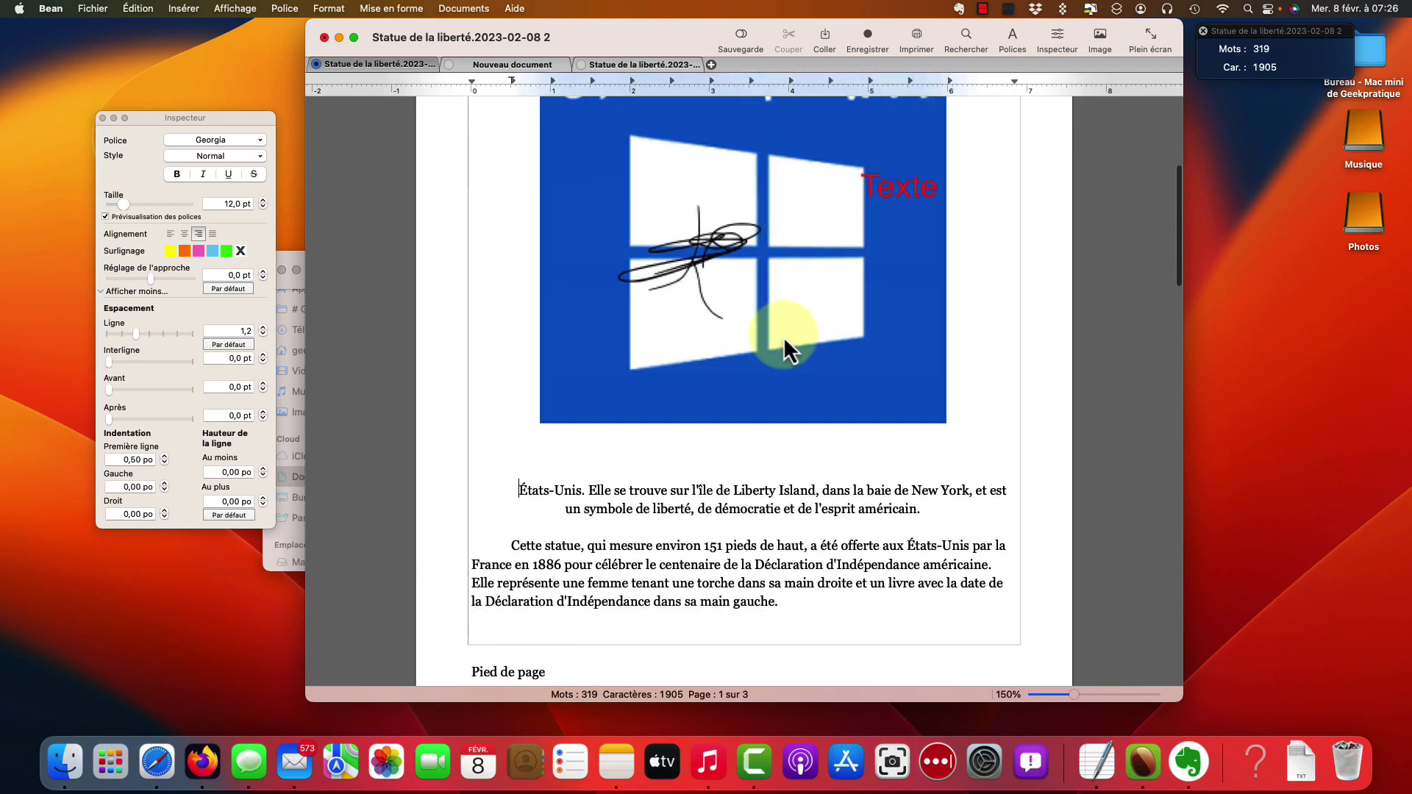
scroll(779, 334, up, 15)
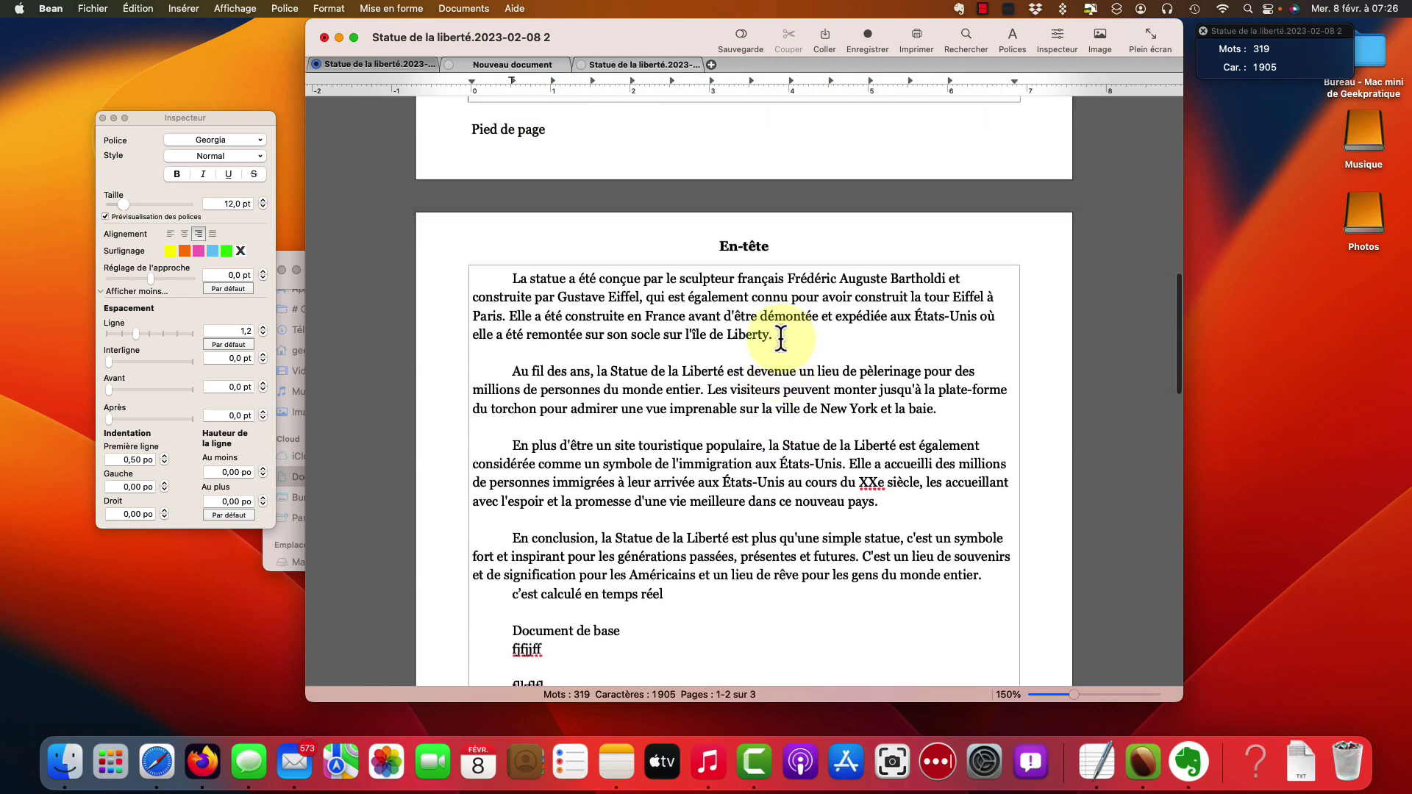
Switch to the Finder window of the Documents folder and examine the automatically saved document's date, size and type
click(287, 258)
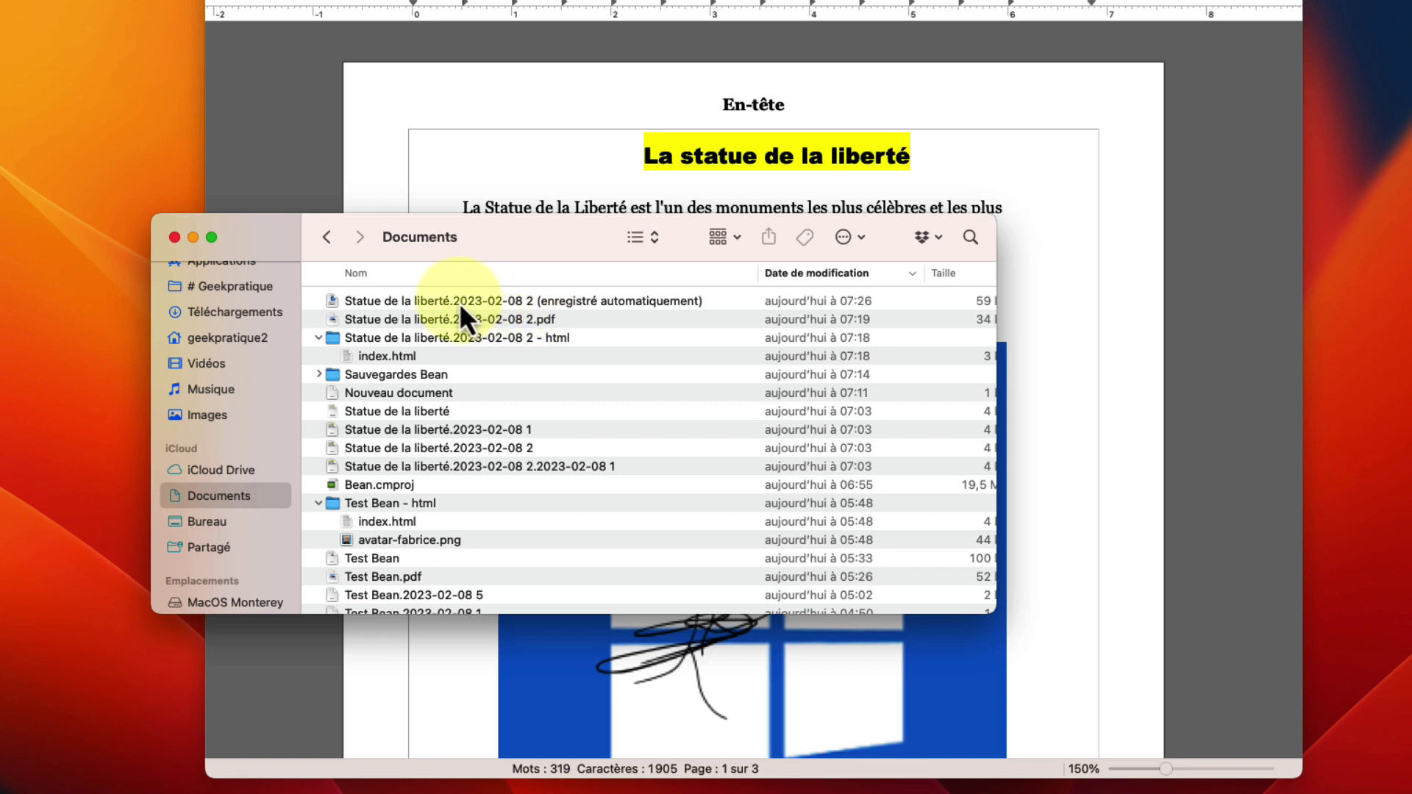
scroll(475, 304, right, 2)
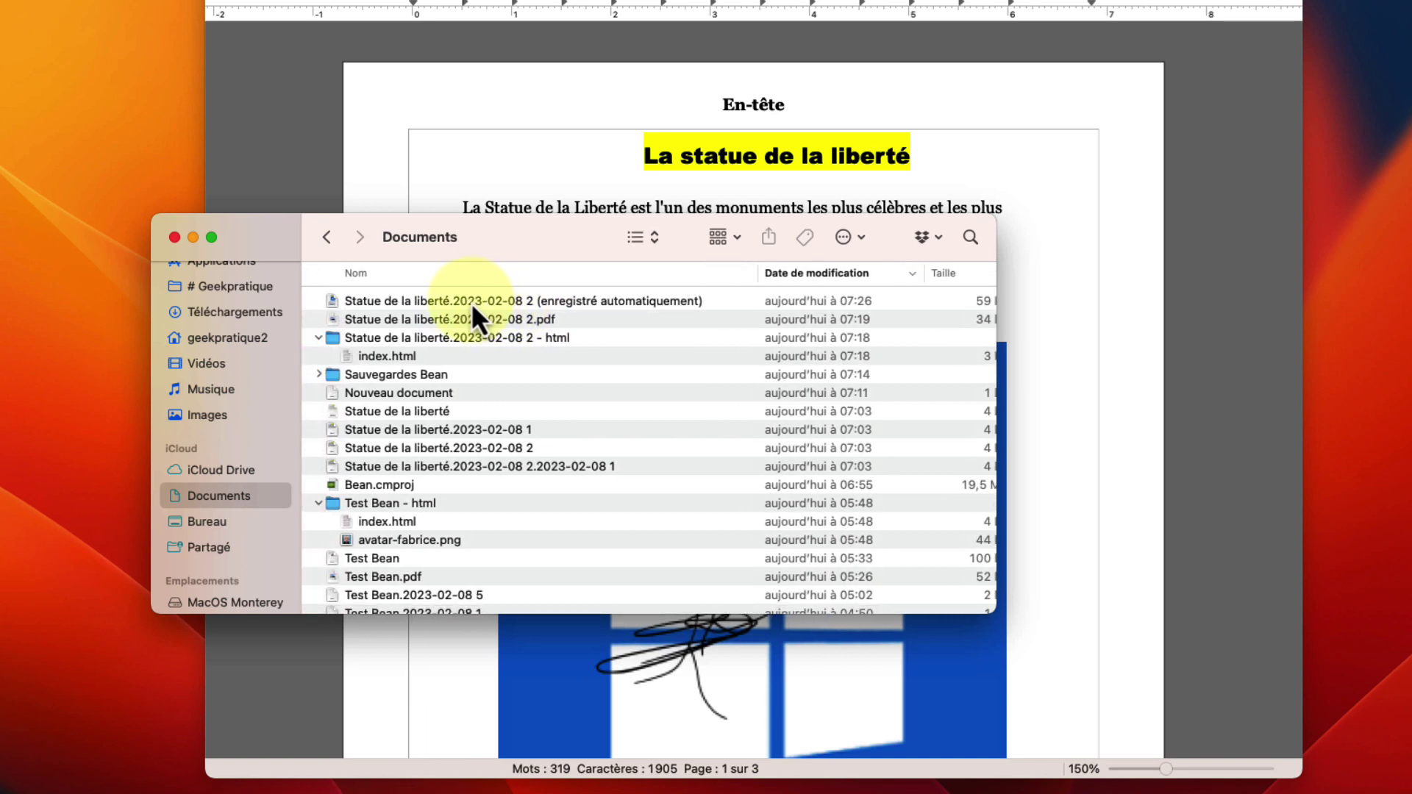
scroll(472, 302, right, 3)
scroll(472, 302, right, 2)
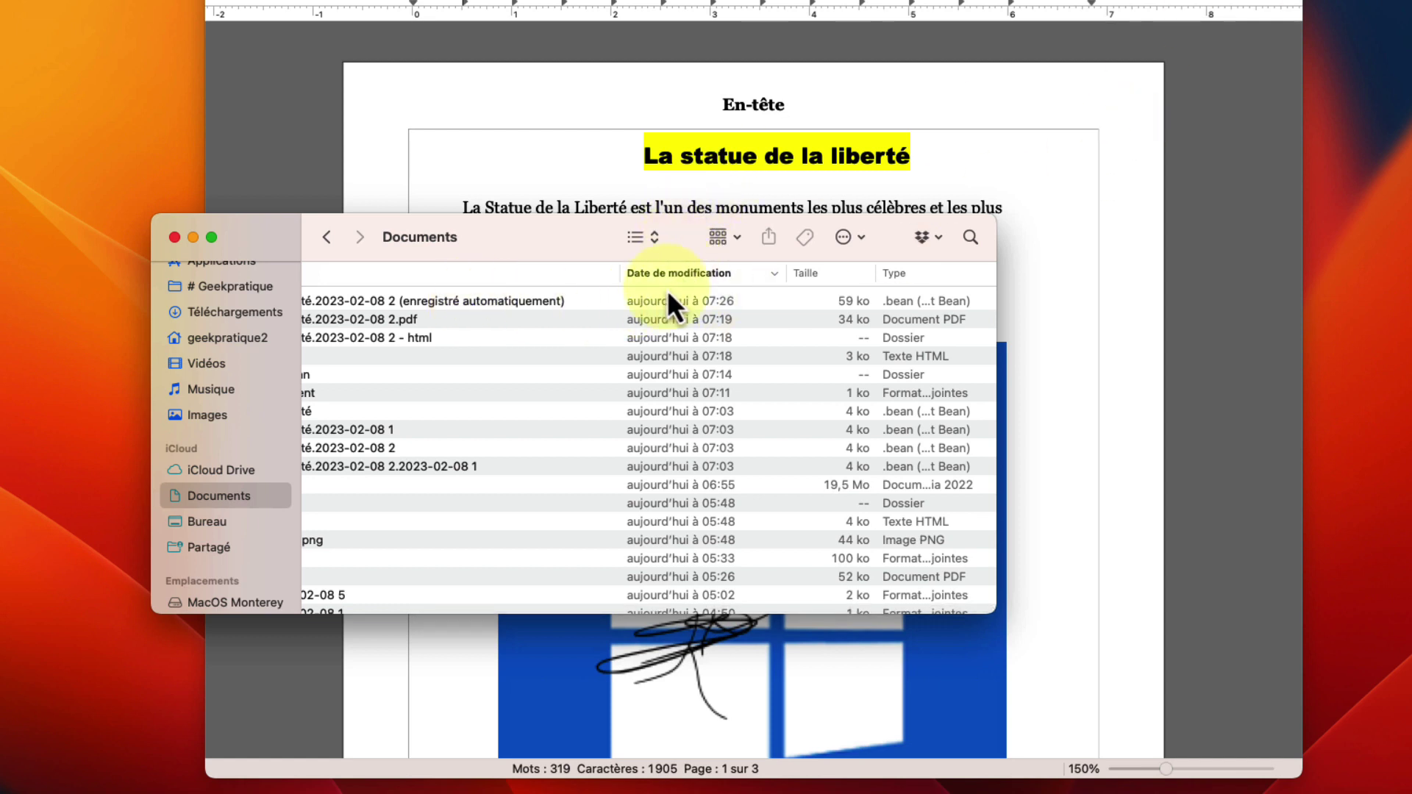
scroll(647, 331, left, 5)
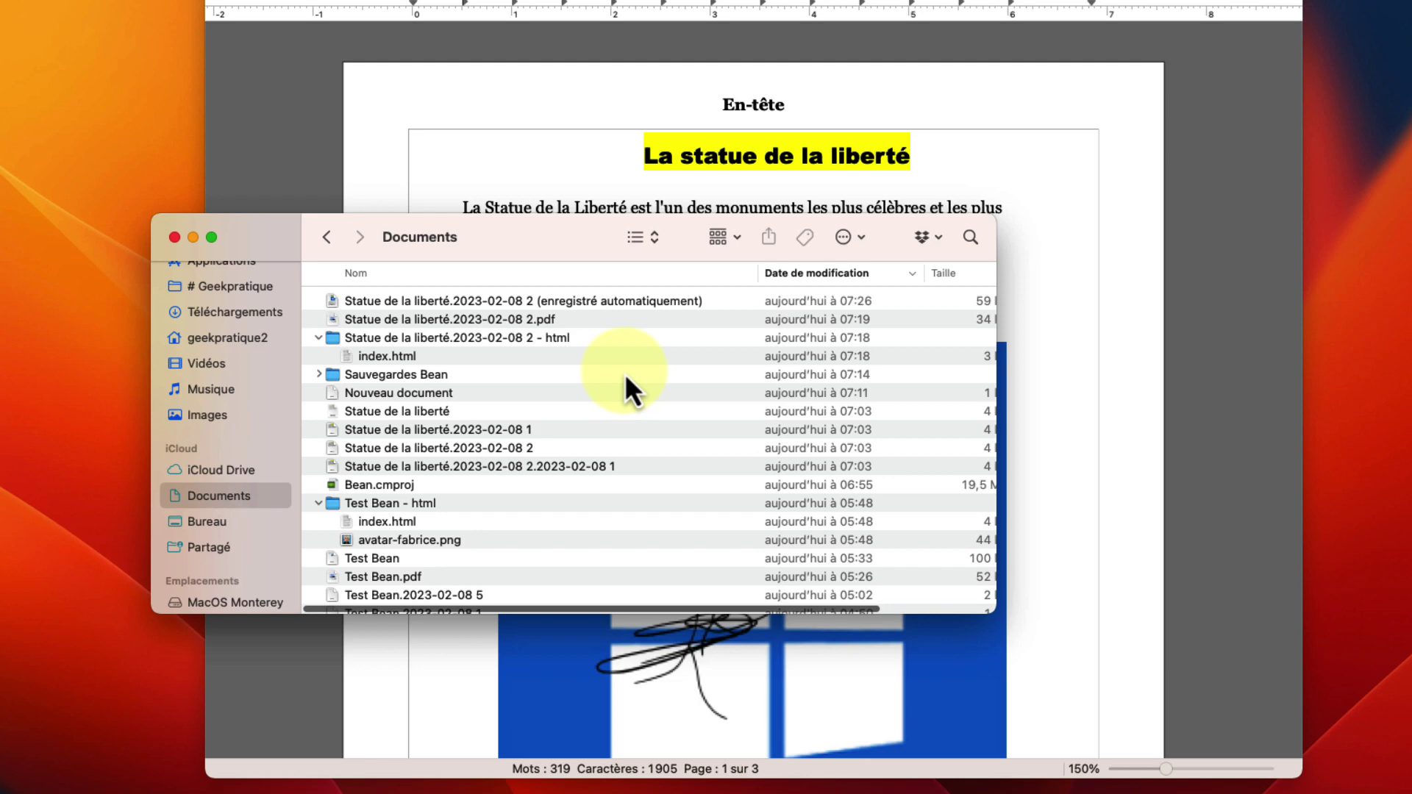